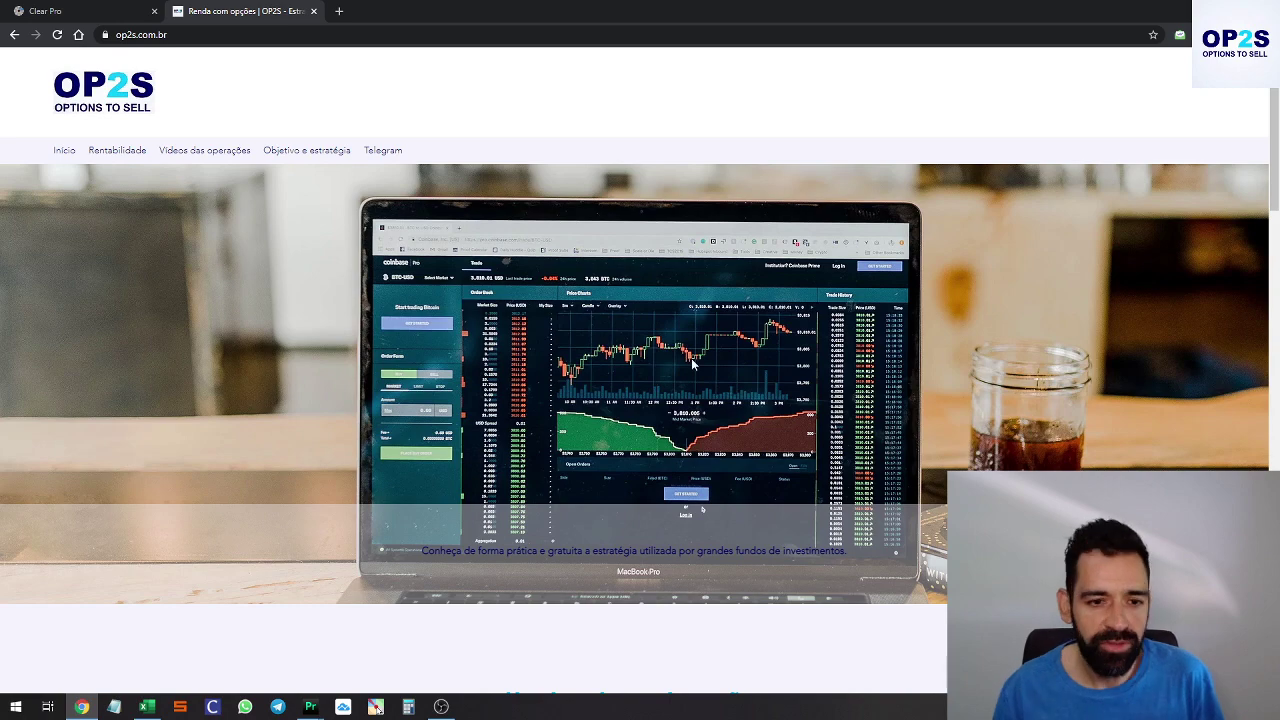
# Look through the OP2S homepage sections on Rentabilidade, Vídeos das operações, Objetivo e estratégia and the Telegram group
pyautogui.scroll(-9, 667, 326)
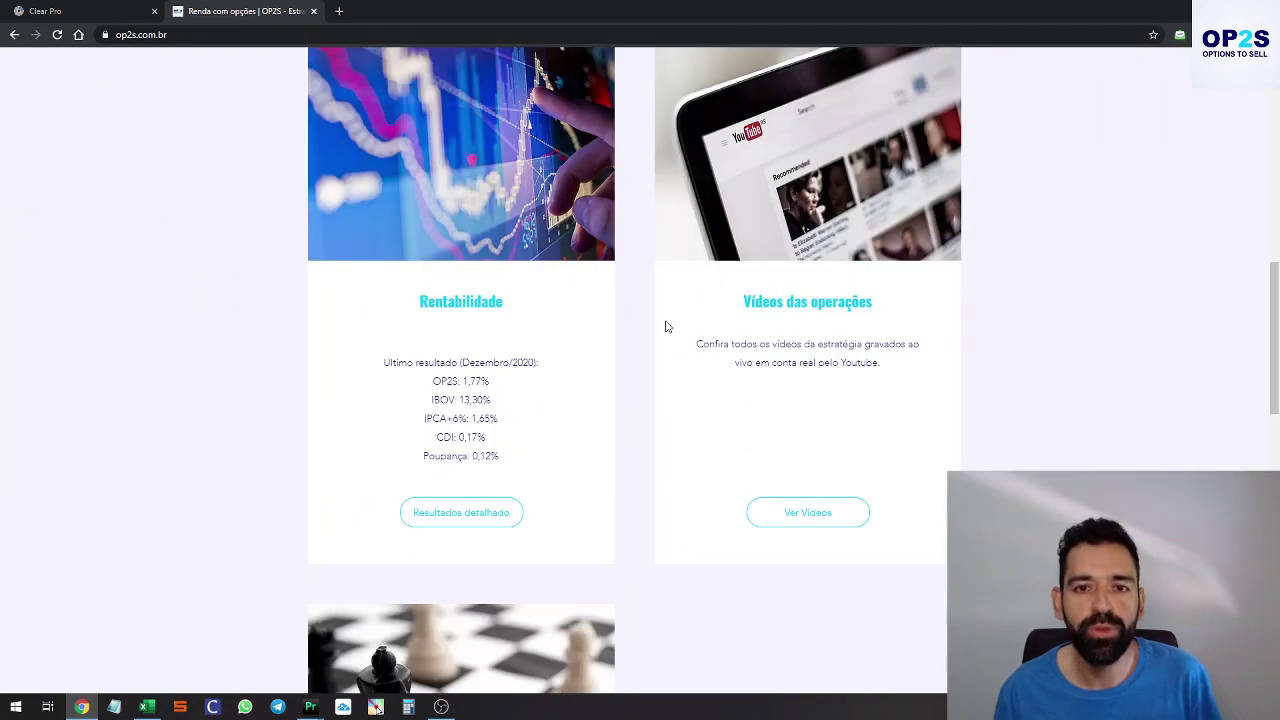
pyautogui.scroll(-1, 667, 326)
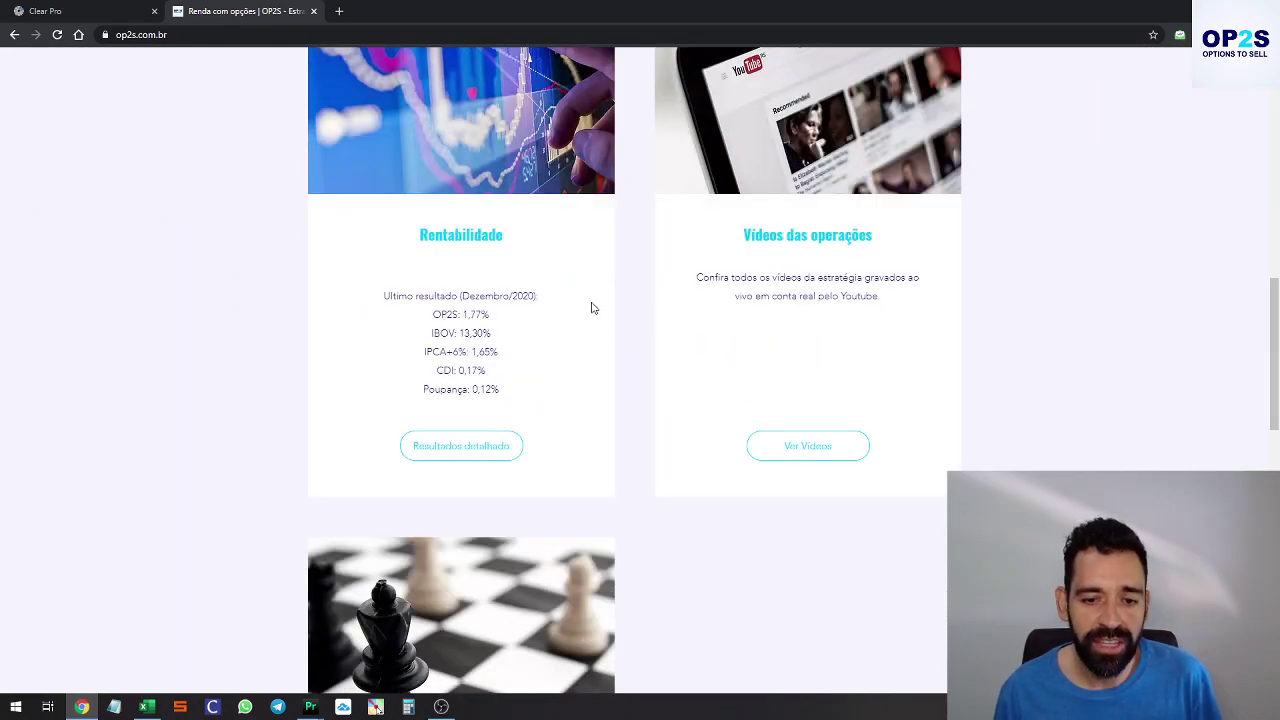
pyautogui.scroll(-2, 500, 310)
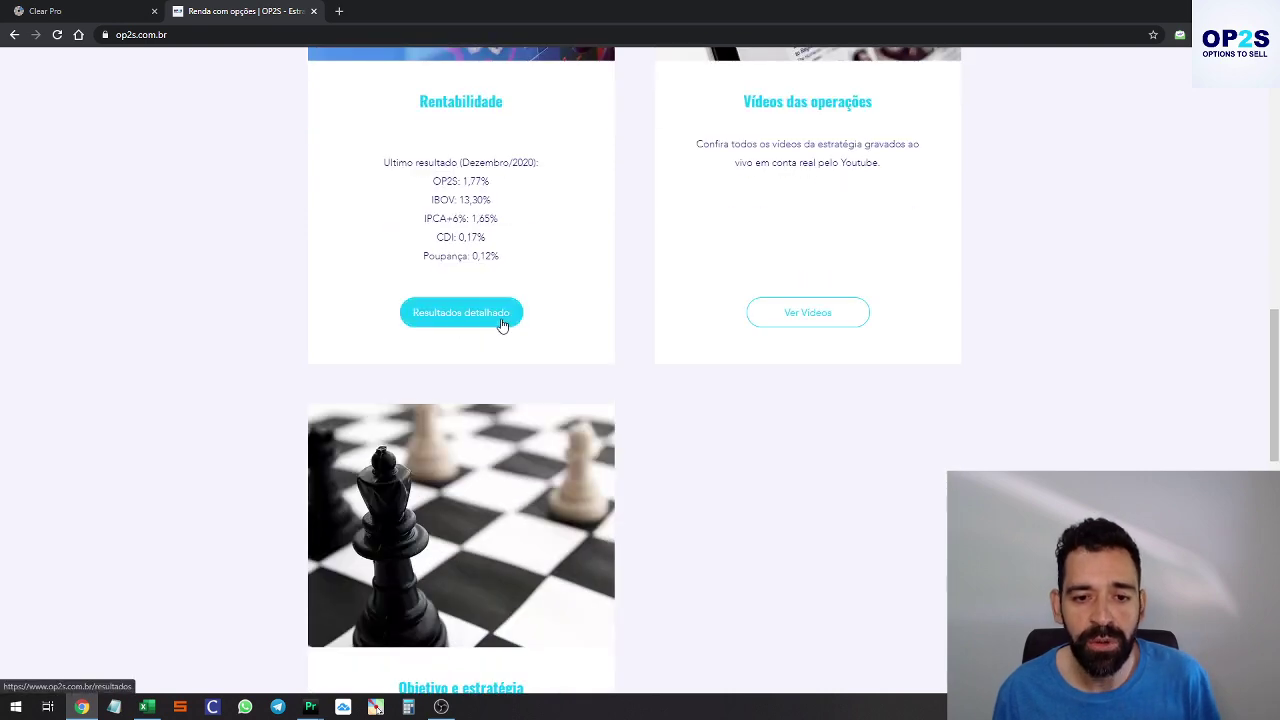
pyautogui.scroll(1, 558, 270)
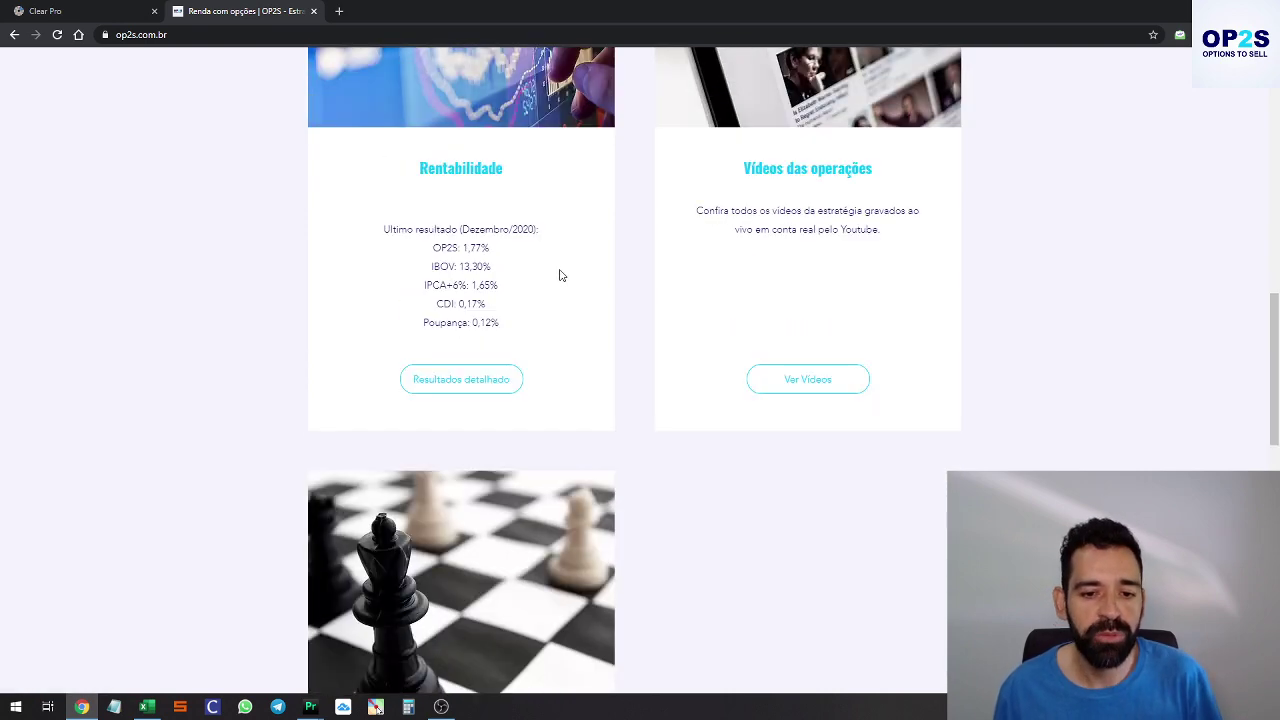
pyautogui.scroll(3, 565, 276)
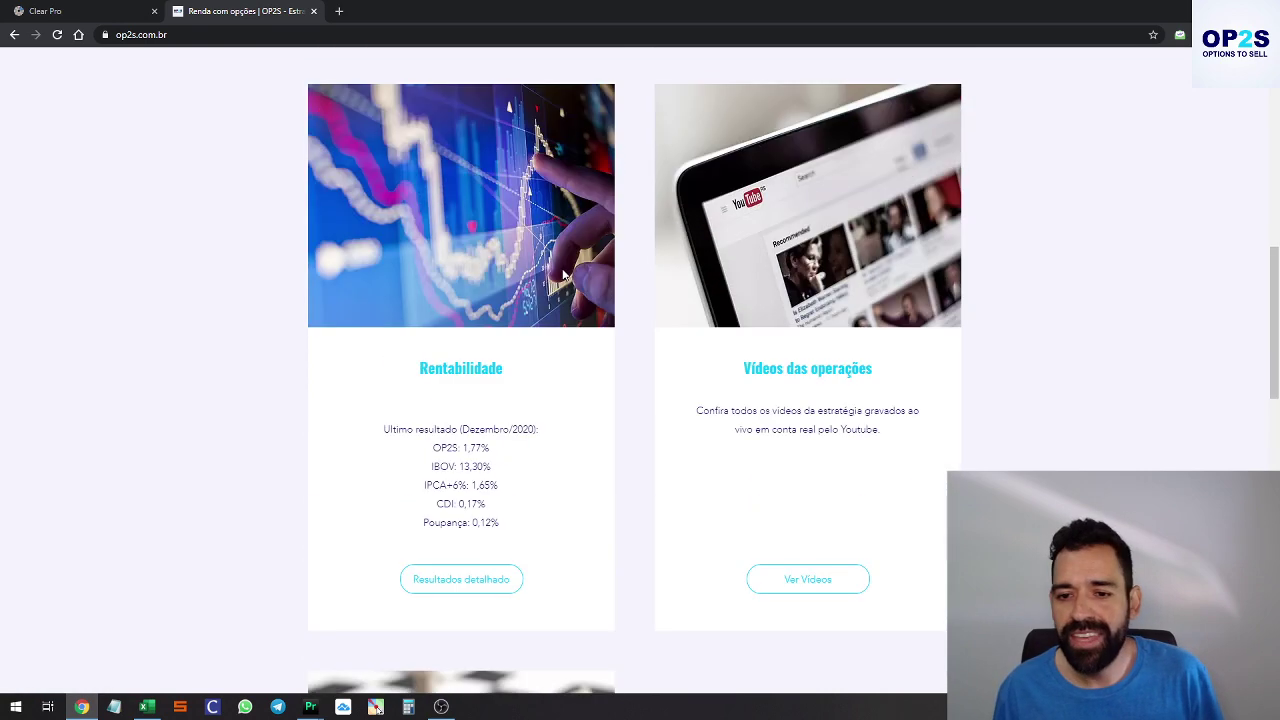
pyautogui.scroll(3, 568, 278)
pyautogui.scroll(-4, 700, 275)
pyautogui.scroll(-7, 827, 273)
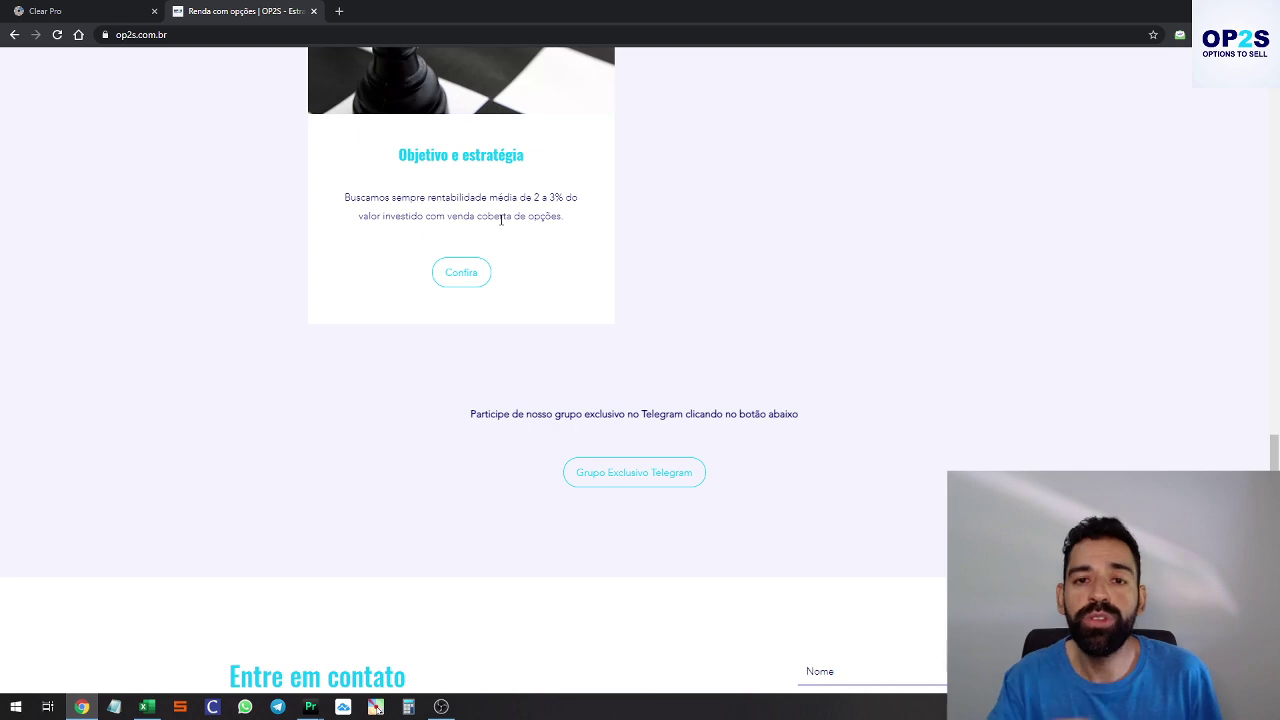
pyautogui.scroll(10, 630, 318)
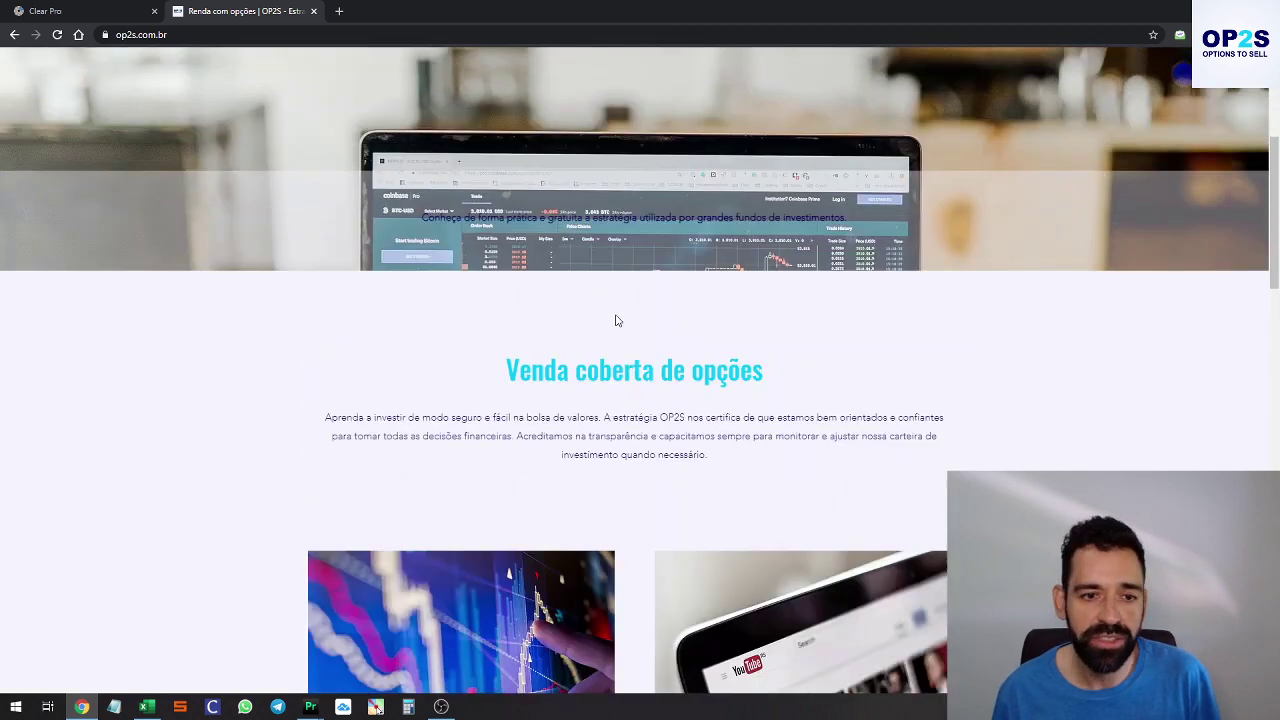
pyautogui.scroll(4, 616, 320)
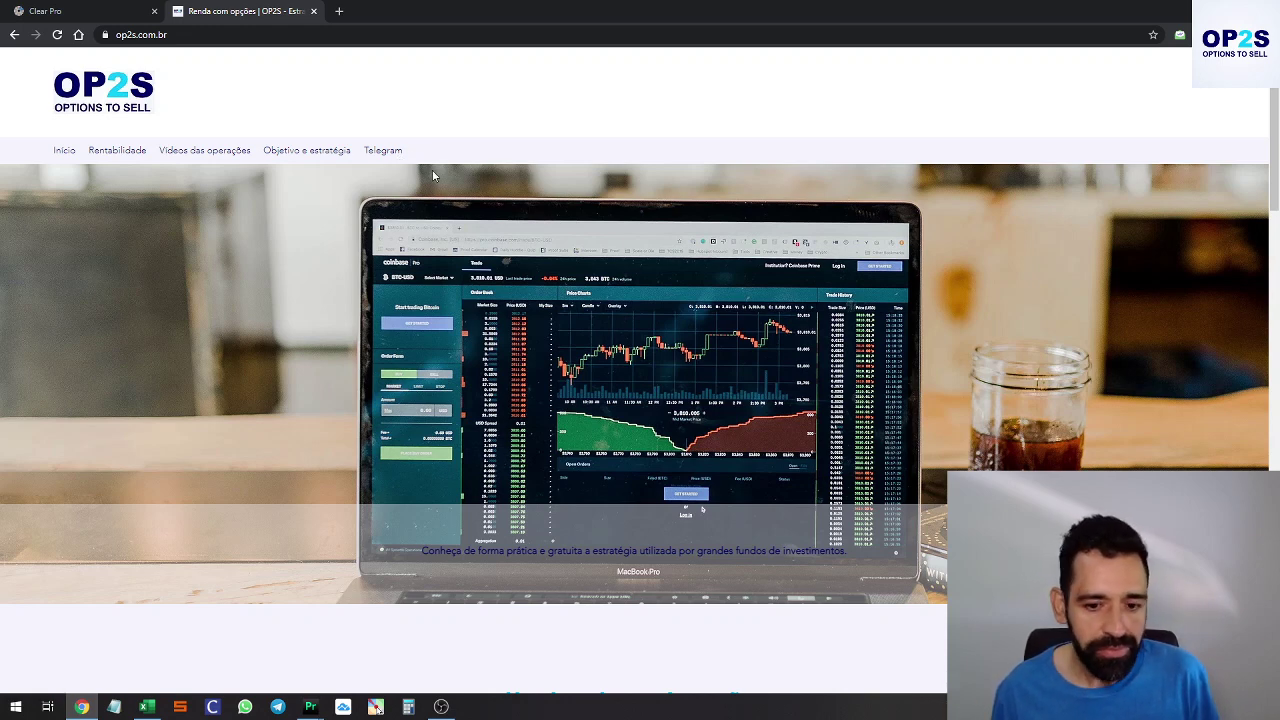
# Switch to the OP2S workbook in Excel and examine the option codes in F2:F13 and the first status on the Dez-20 sheet
pyautogui.click(146, 706)
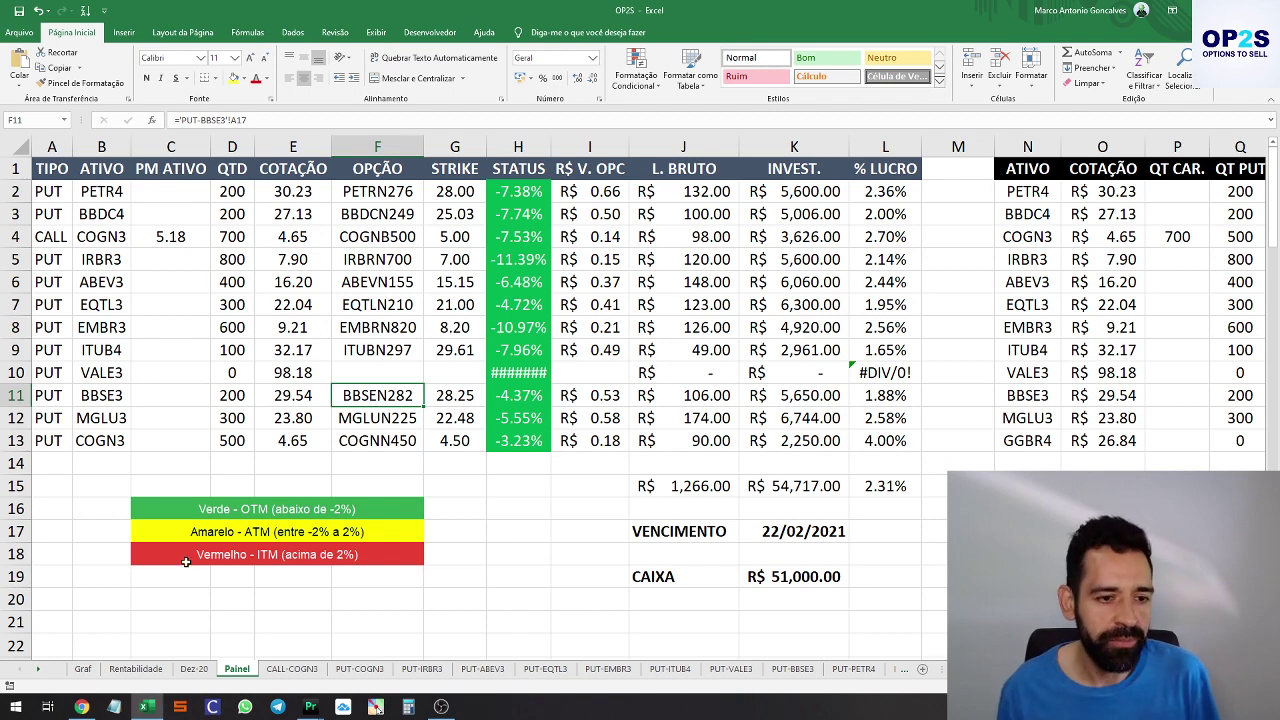
pyautogui.click(197, 669)
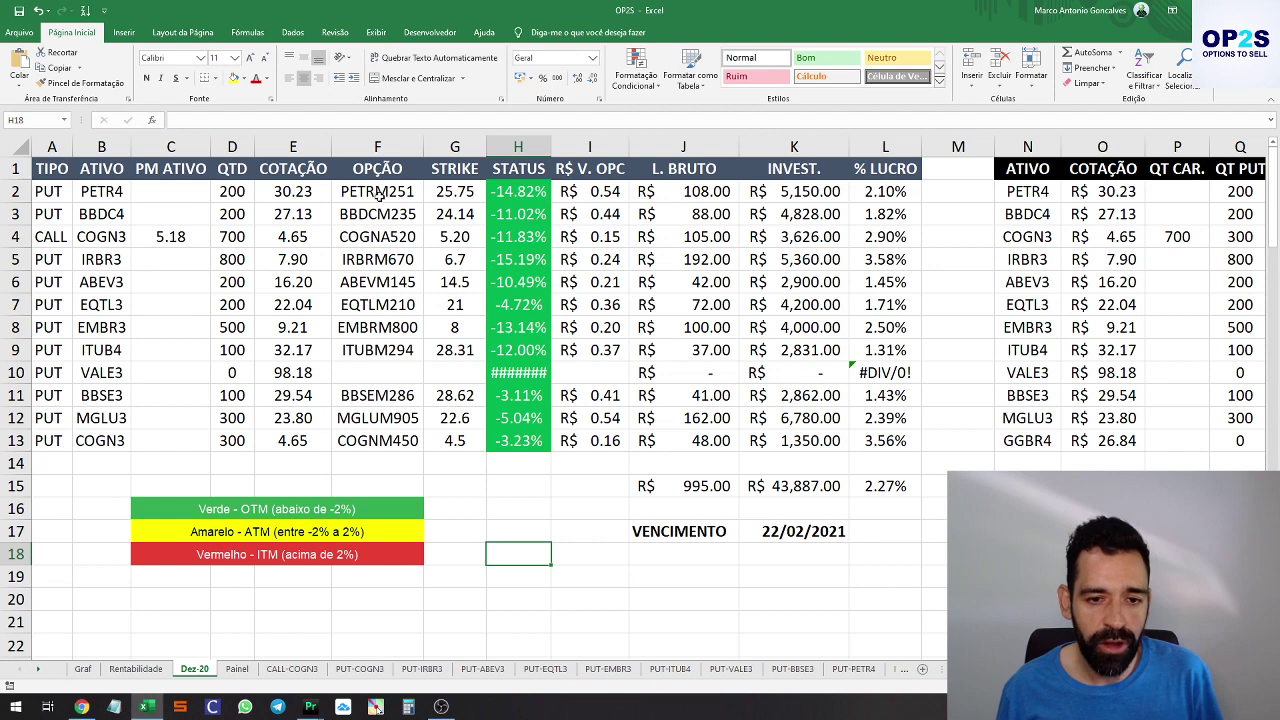
pyautogui.moveTo(378, 198); pyautogui.dragTo(400, 444)
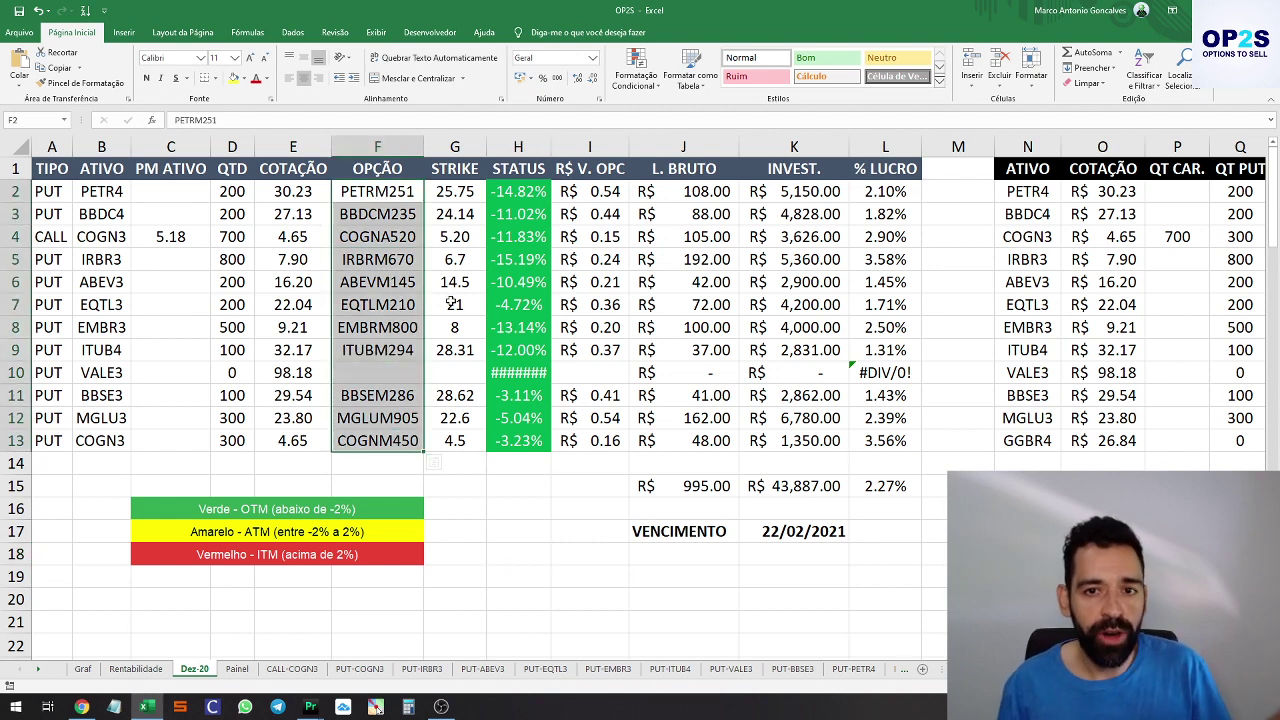
pyautogui.click(530, 189)
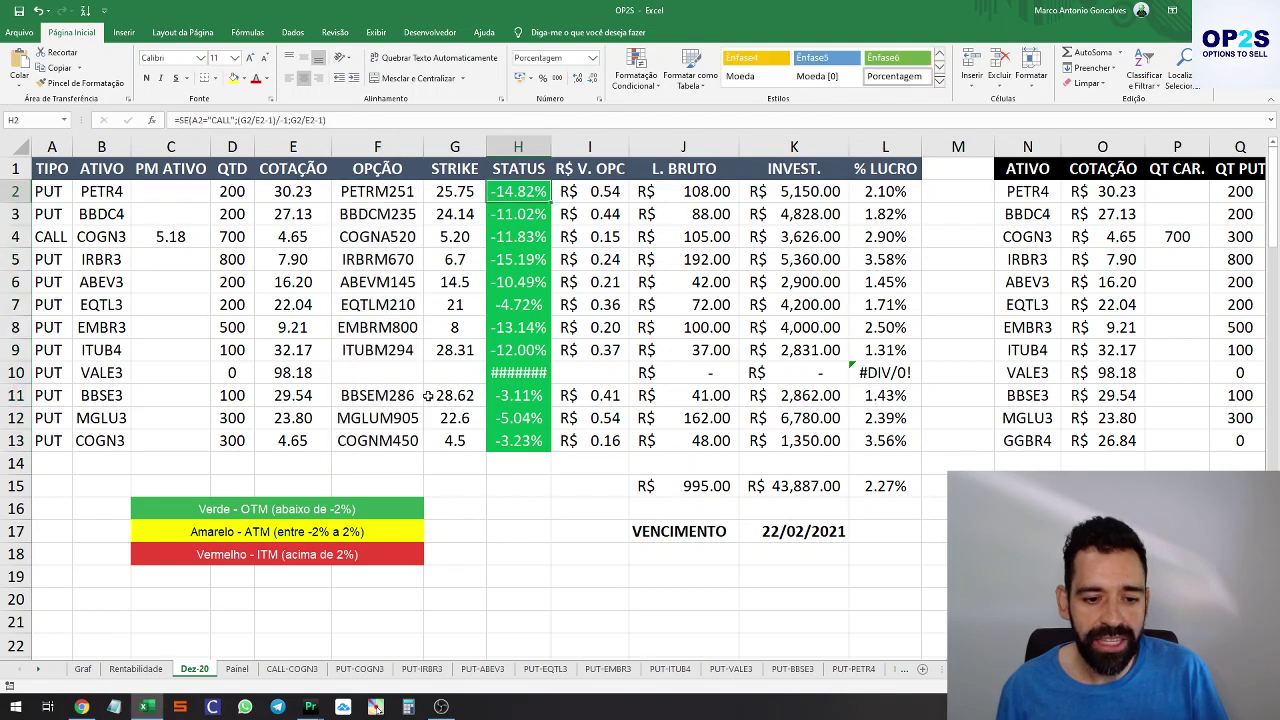
# Go through the green OTM, yellow ATM and red ITM entries of the status colour legend on the Dez-20 sheet
pyautogui.click(366, 507)
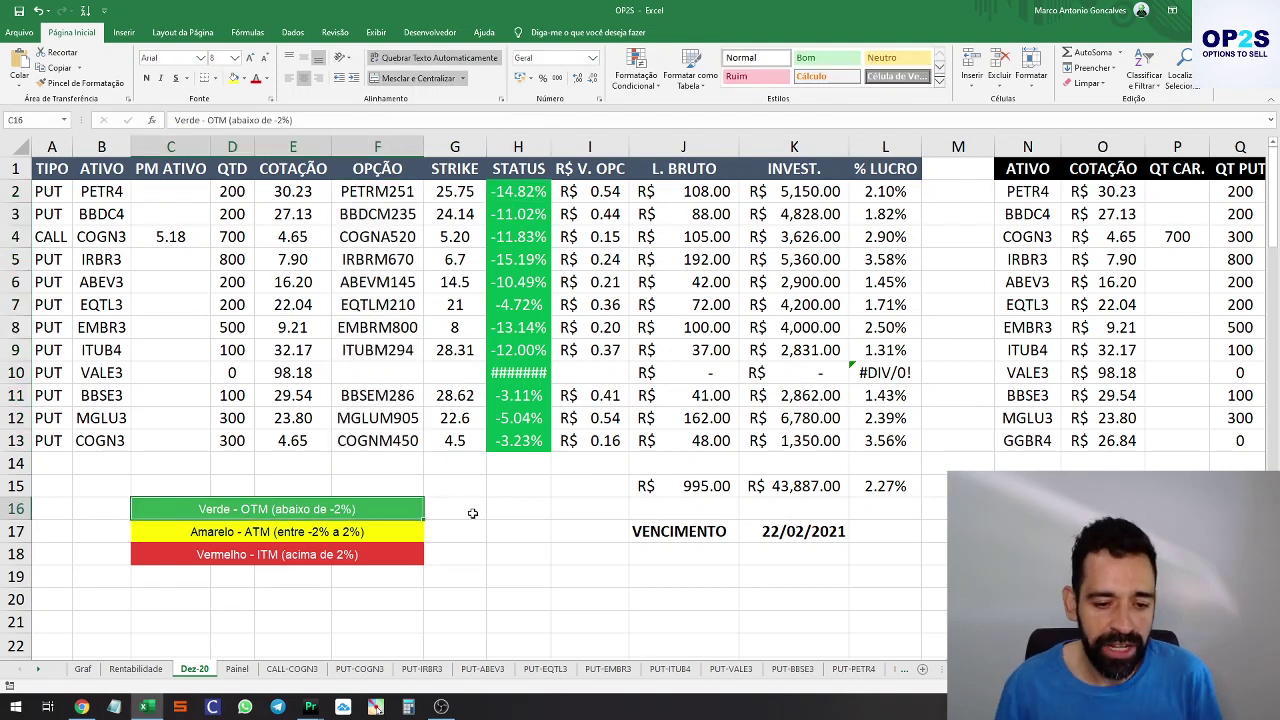
pyautogui.click(421, 533)
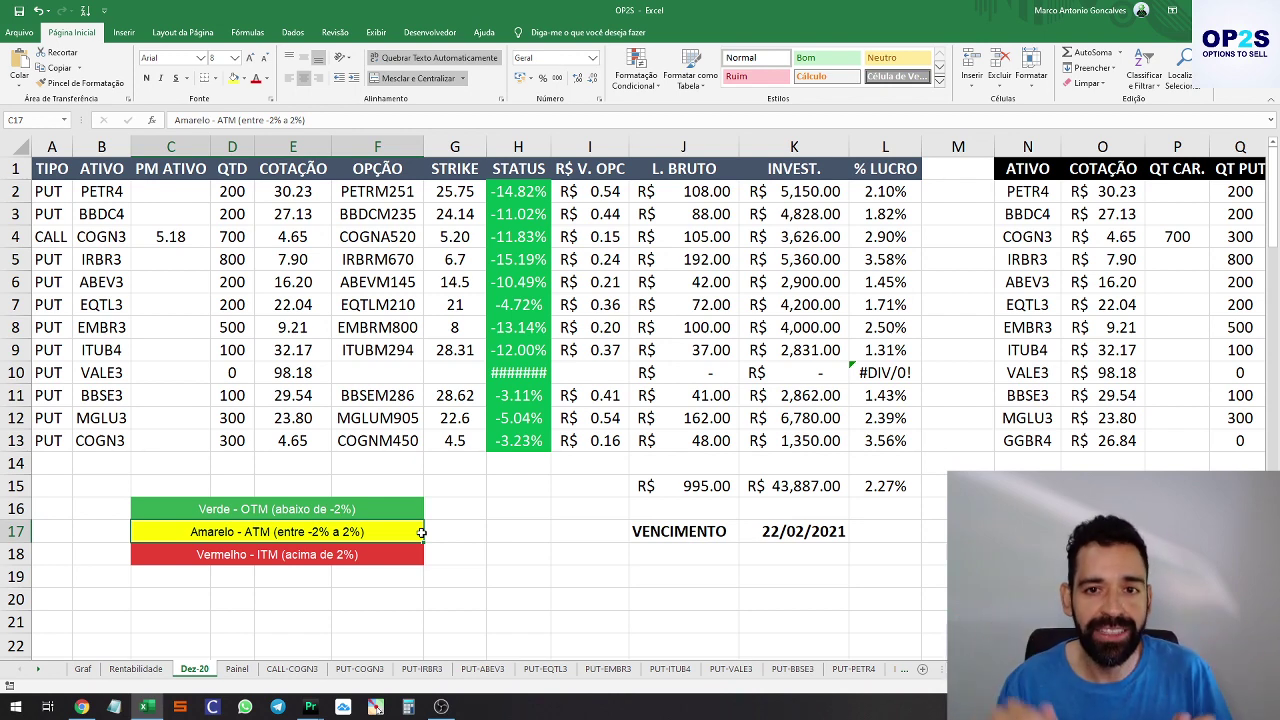
pyautogui.click(409, 561)
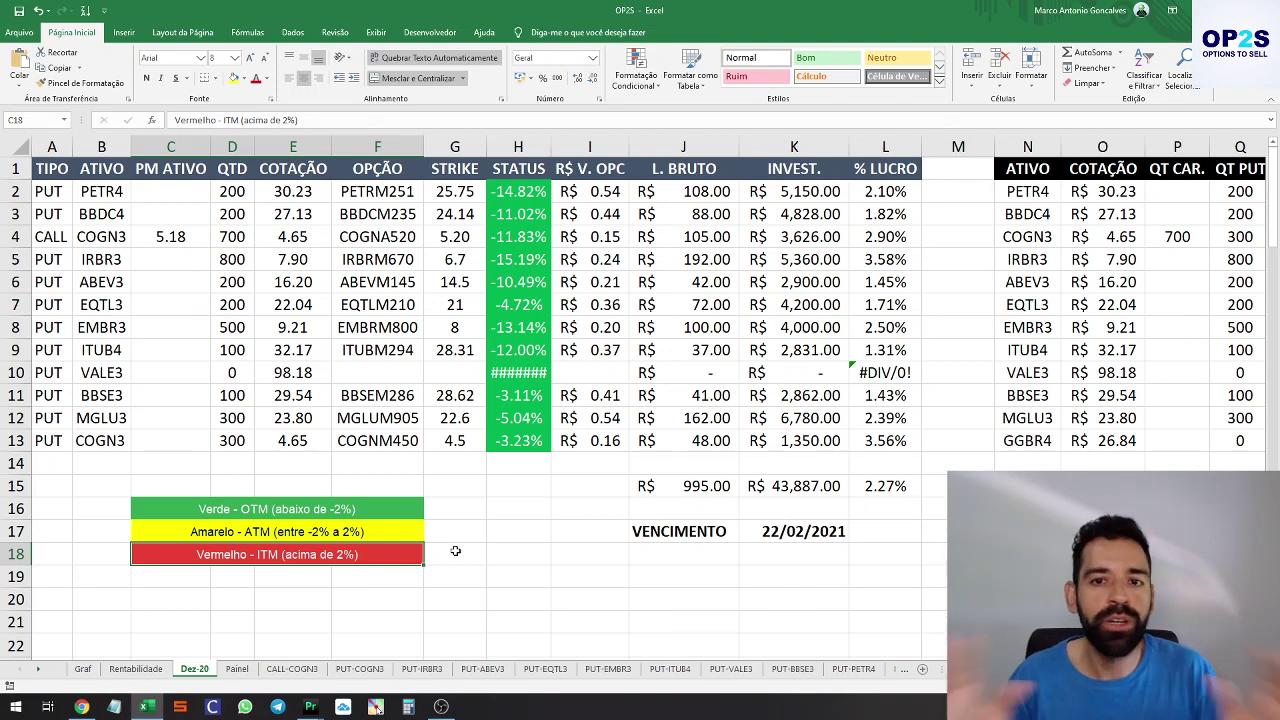
pyautogui.click(378, 528)
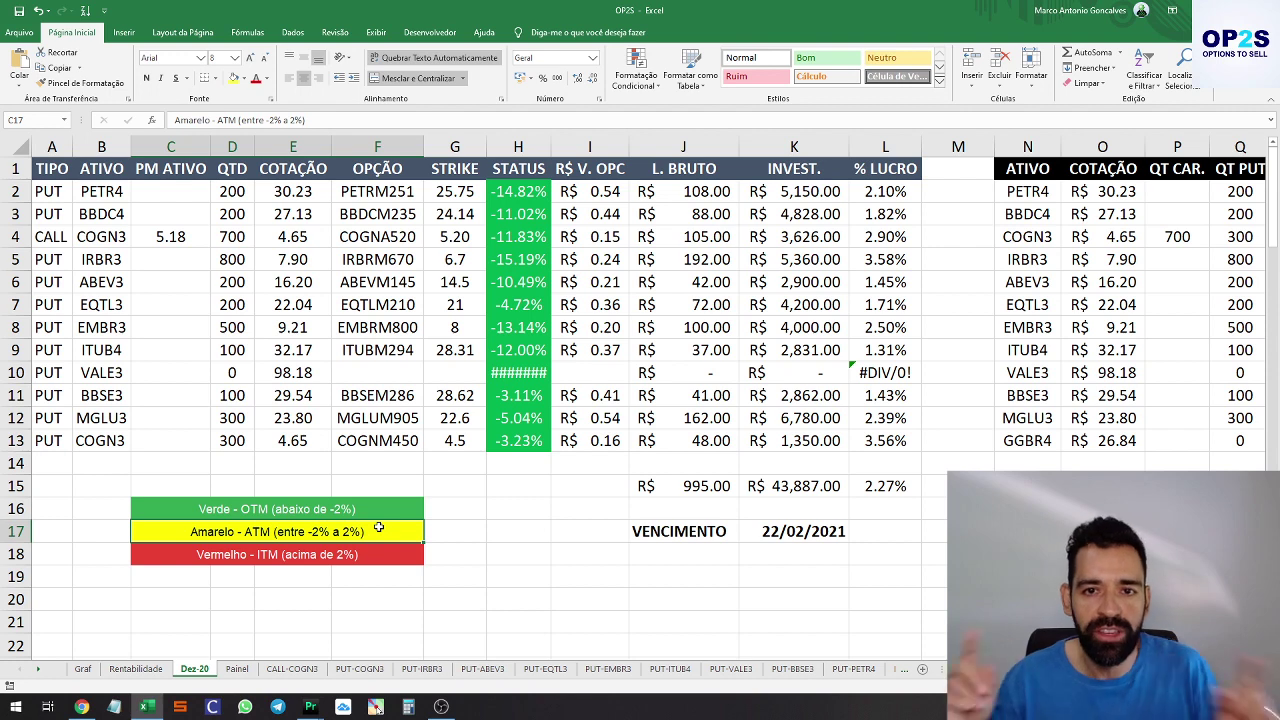
pyautogui.press('Up')
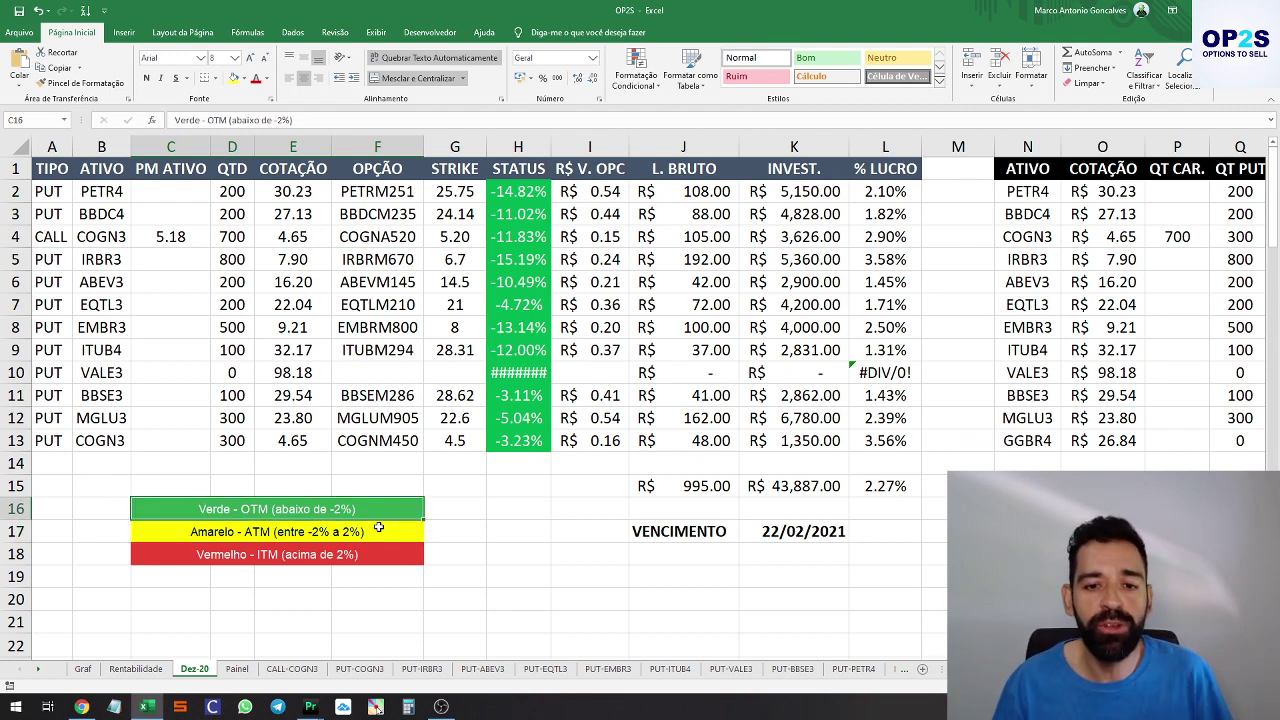
# Check the STATUS column H2:H13 against the option codes and strikes on the Dez-20 sheet
pyautogui.moveTo(523, 191); pyautogui.dragTo(520, 441)
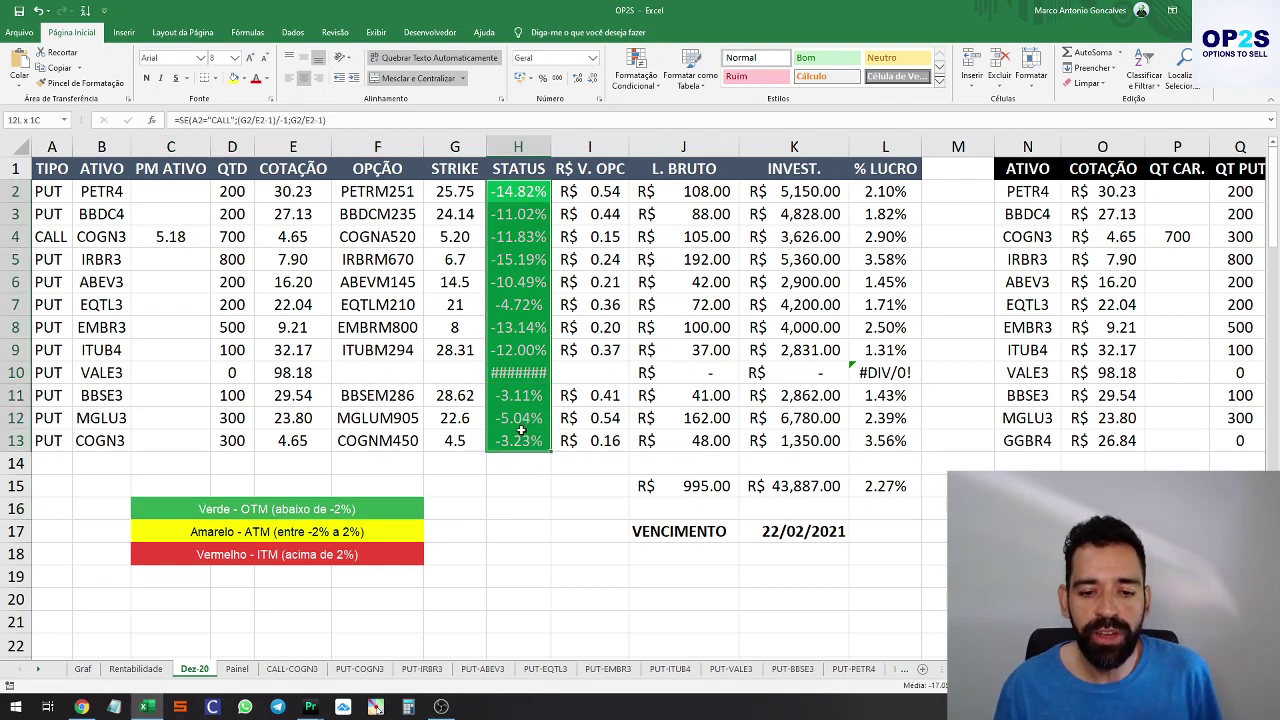
pyautogui.click(406, 194)
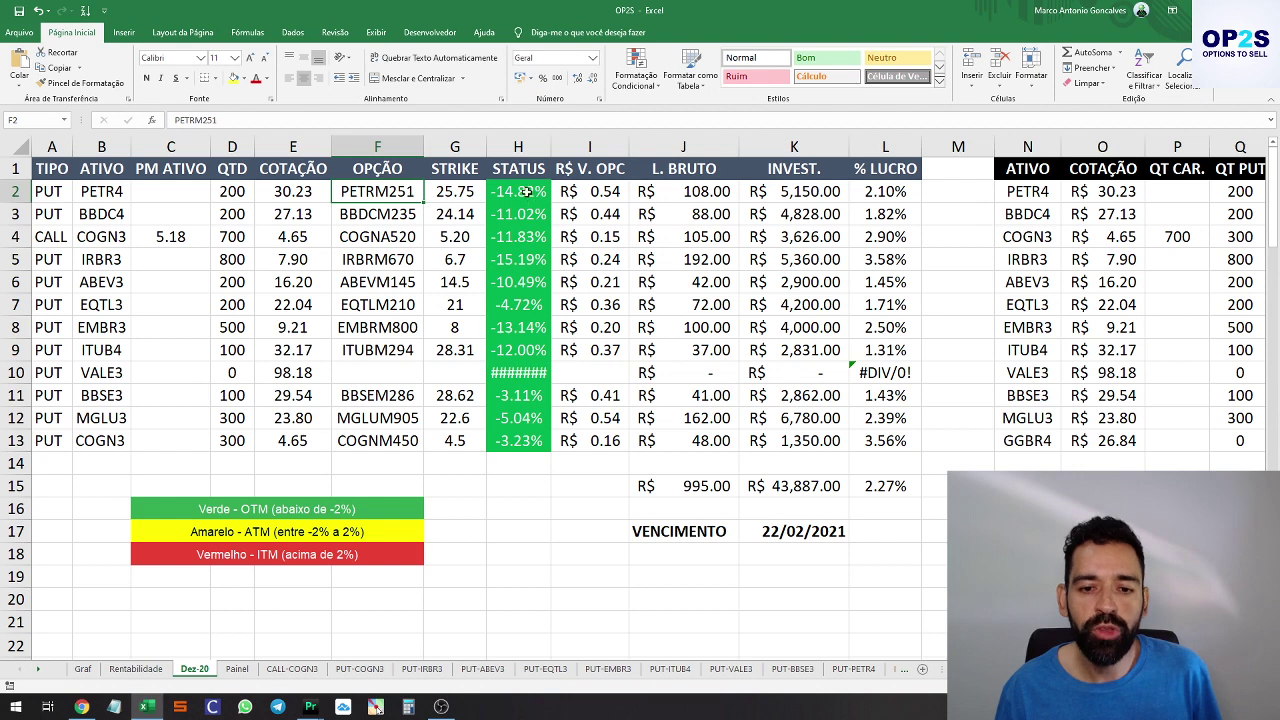
pyautogui.moveTo(527, 191); pyautogui.dragTo(508, 436)
pyautogui.click(465, 437)
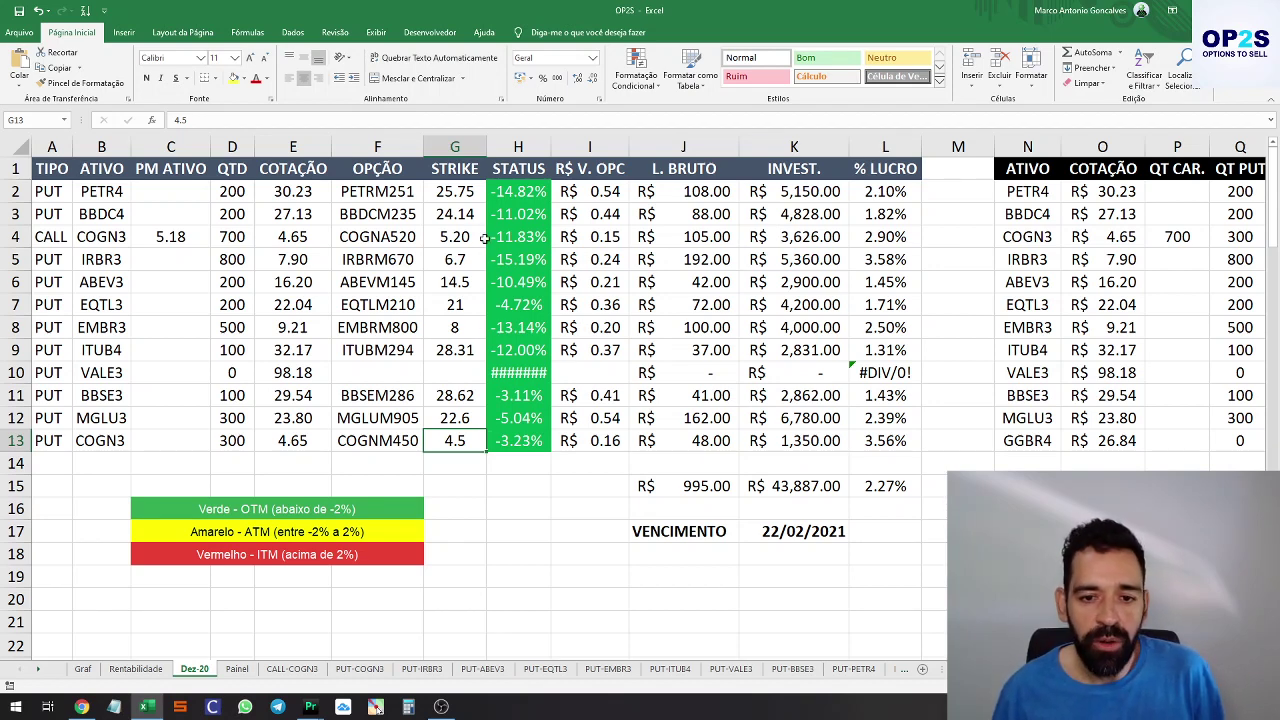
# Open the Painel sheet and review its OPÇÃO, STRIKE and STATUS columns for rows 2 to 13 against the green OTM legend
pyautogui.click(234, 670)
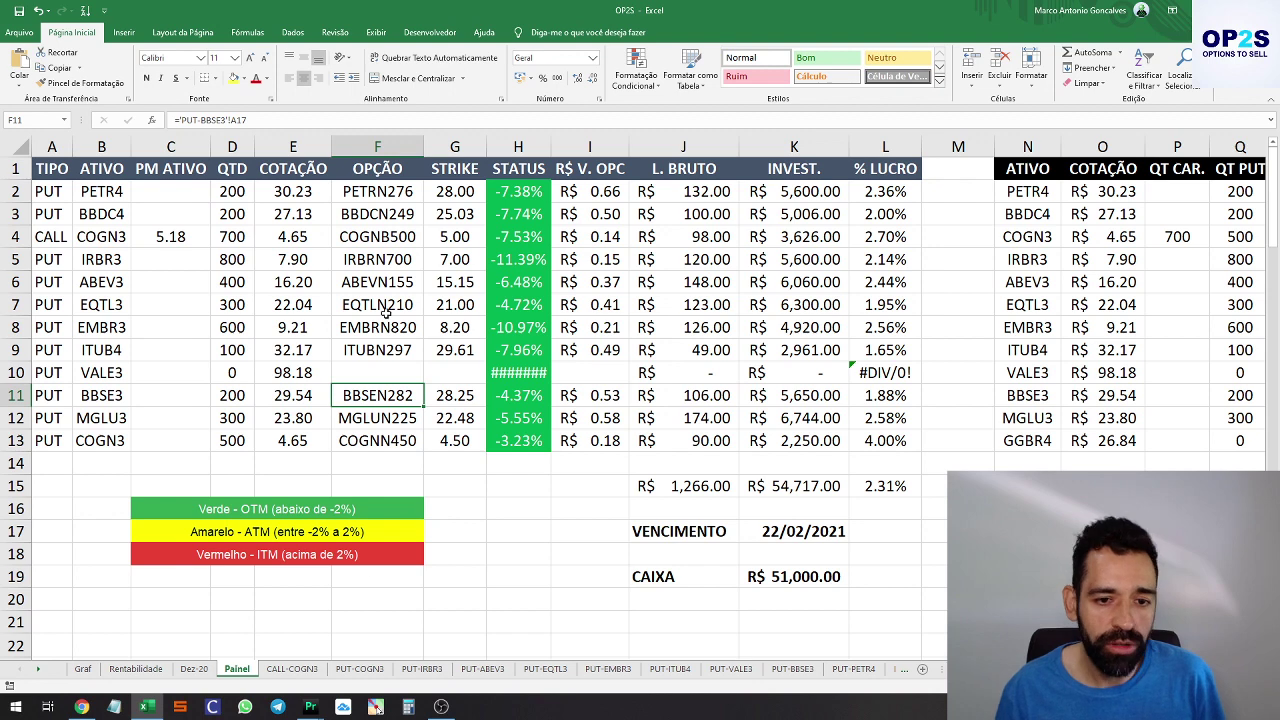
pyautogui.moveTo(385, 192); pyautogui.dragTo(405, 350)
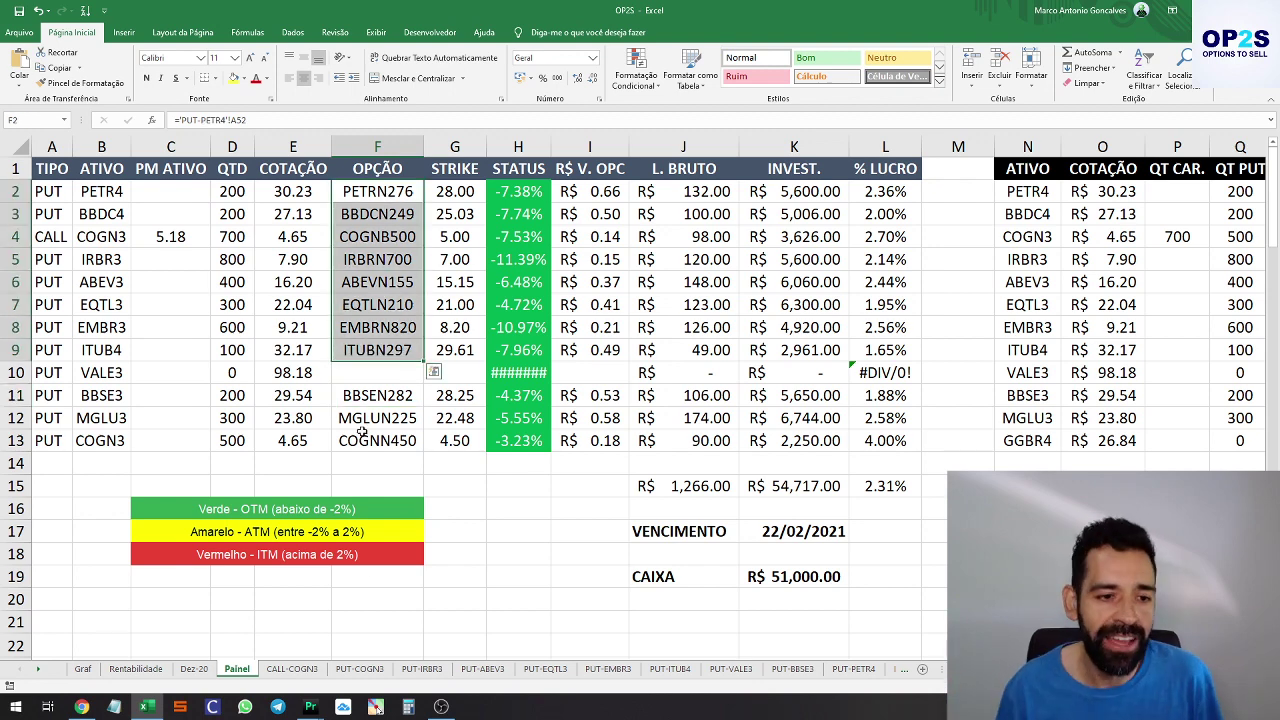
pyautogui.click(293, 343)
pyautogui.moveTo(378, 192); pyautogui.dragTo(388, 443)
pyautogui.moveTo(467, 177); pyautogui.dragTo(467, 440)
pyautogui.moveTo(522, 168); pyautogui.dragTo(520, 437)
pyautogui.click(364, 508)
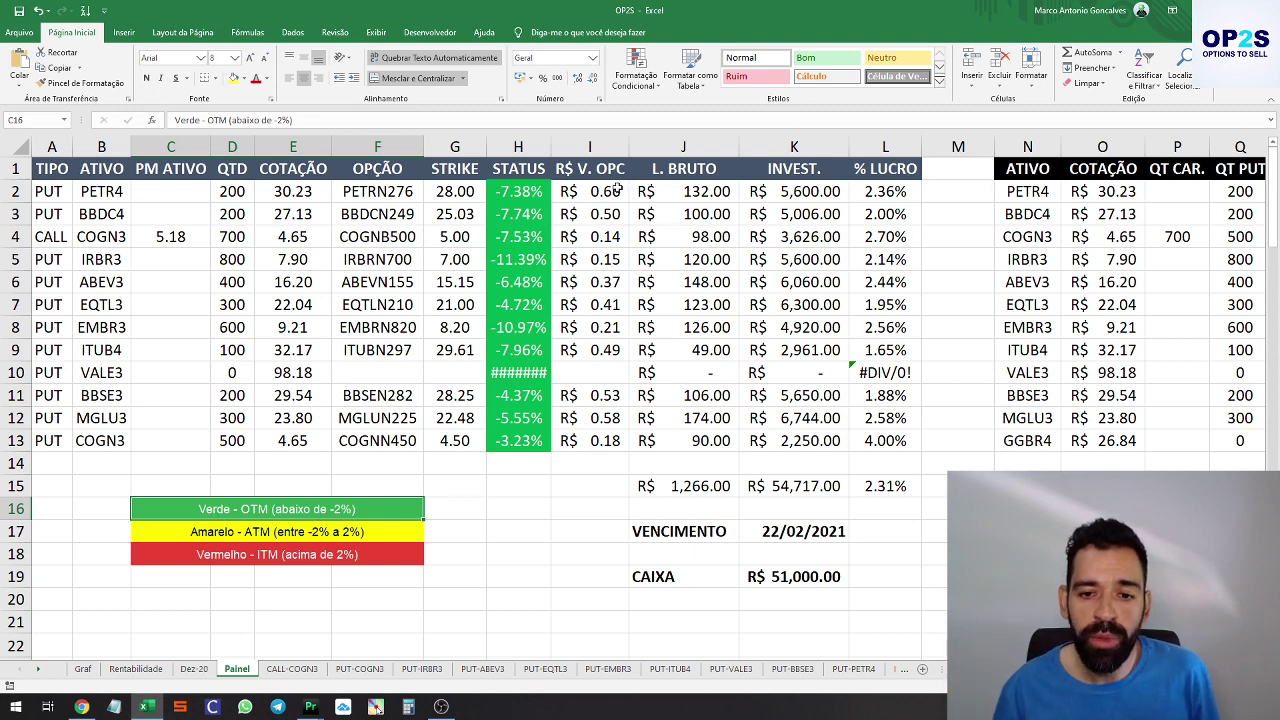
# Examine the option sale prices in R$ V. OPC and go down the gross profit per position in L. BRUTO
pyautogui.moveTo(617, 189); pyautogui.dragTo(590, 442)
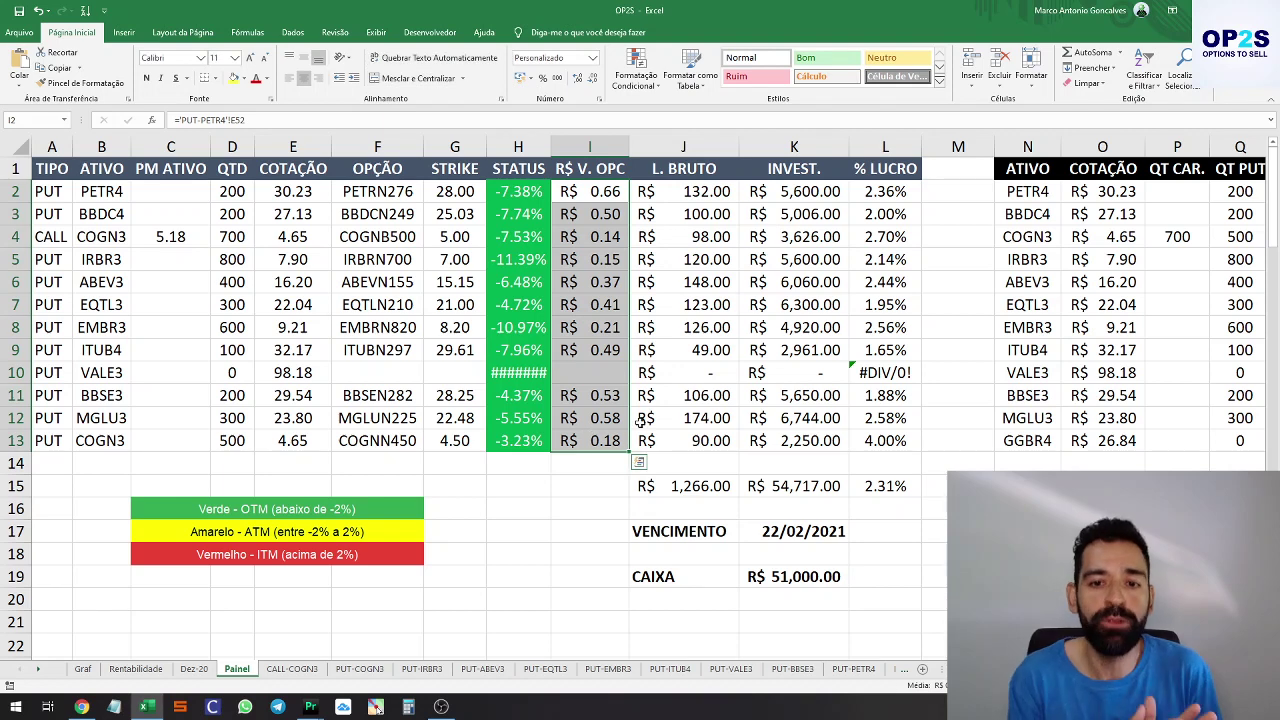
pyautogui.moveTo(712, 190); pyautogui.dragTo(733, 446)
pyautogui.click(672, 200)
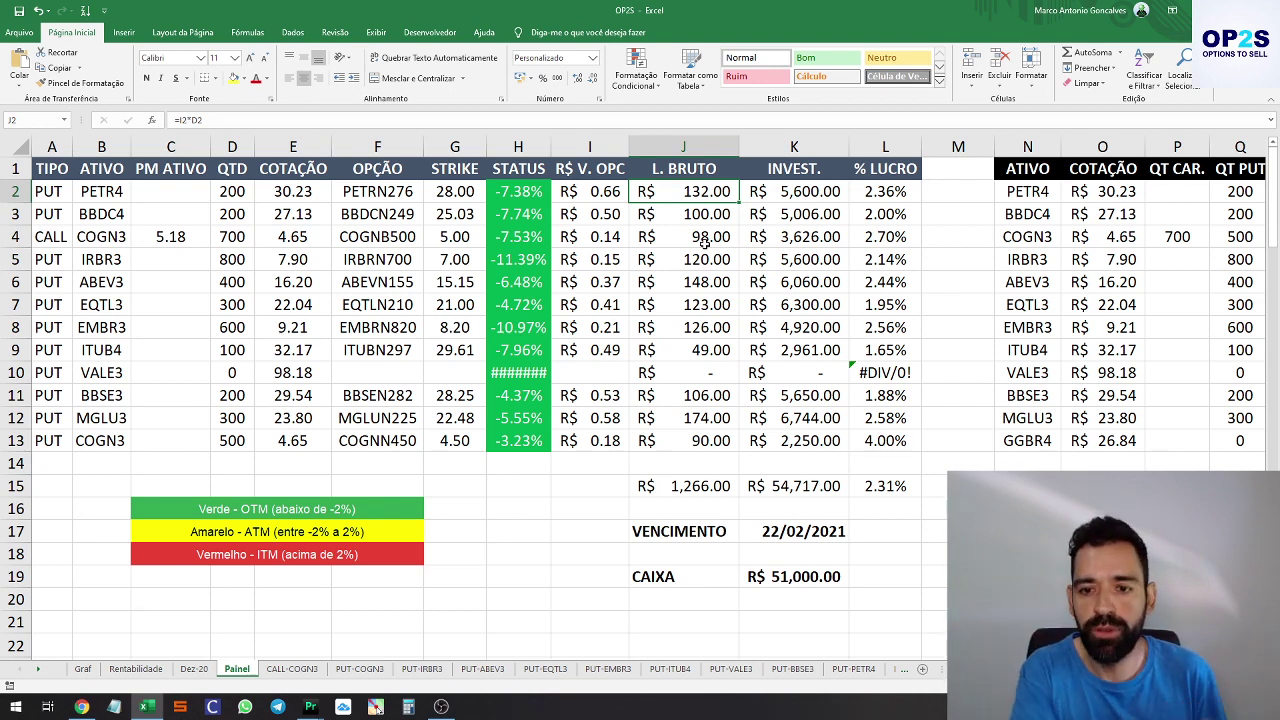
pyautogui.press('Down')
pyautogui.press('Down')
pyautogui.press('Down')
pyautogui.press('Down')
pyautogui.press('Down')
pyautogui.press('Down')
pyautogui.press('Down')
pyautogui.press('Down')
pyautogui.press('Down')
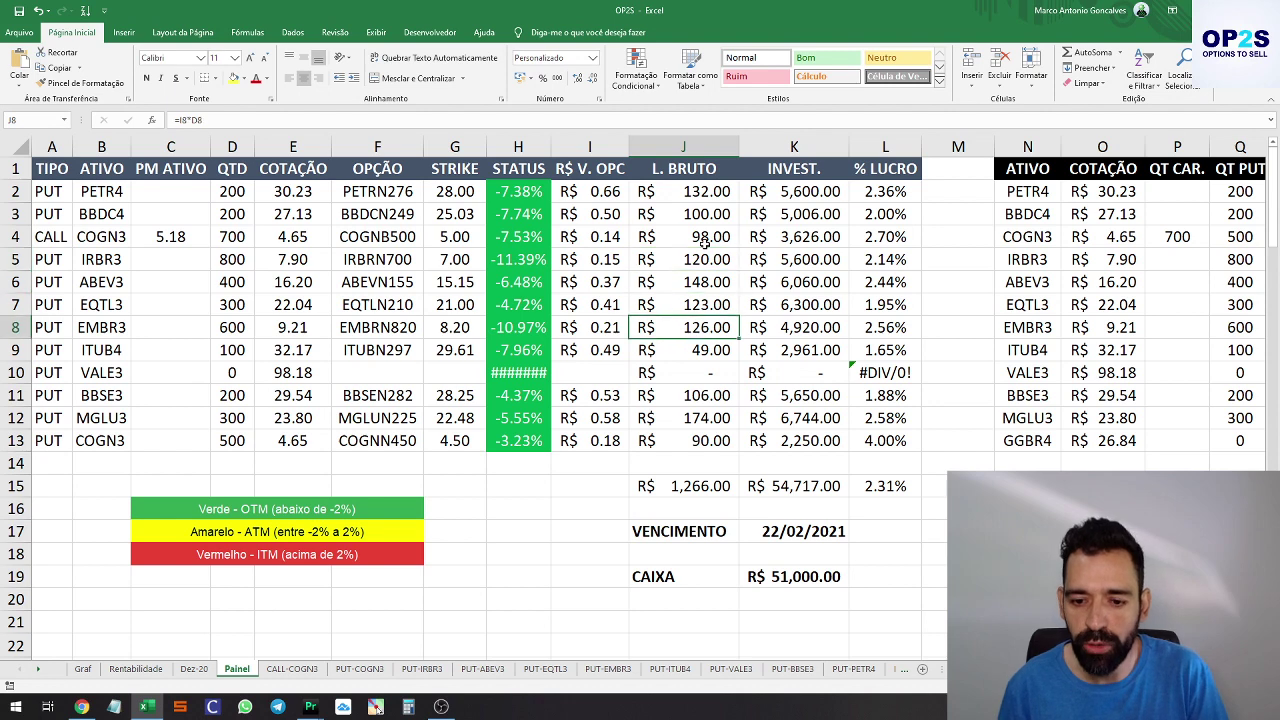
# Review the INVEST. amounts and the % LUCRO column, including the overall profit percentage in L15
pyautogui.moveTo(776, 190); pyautogui.dragTo(818, 434)
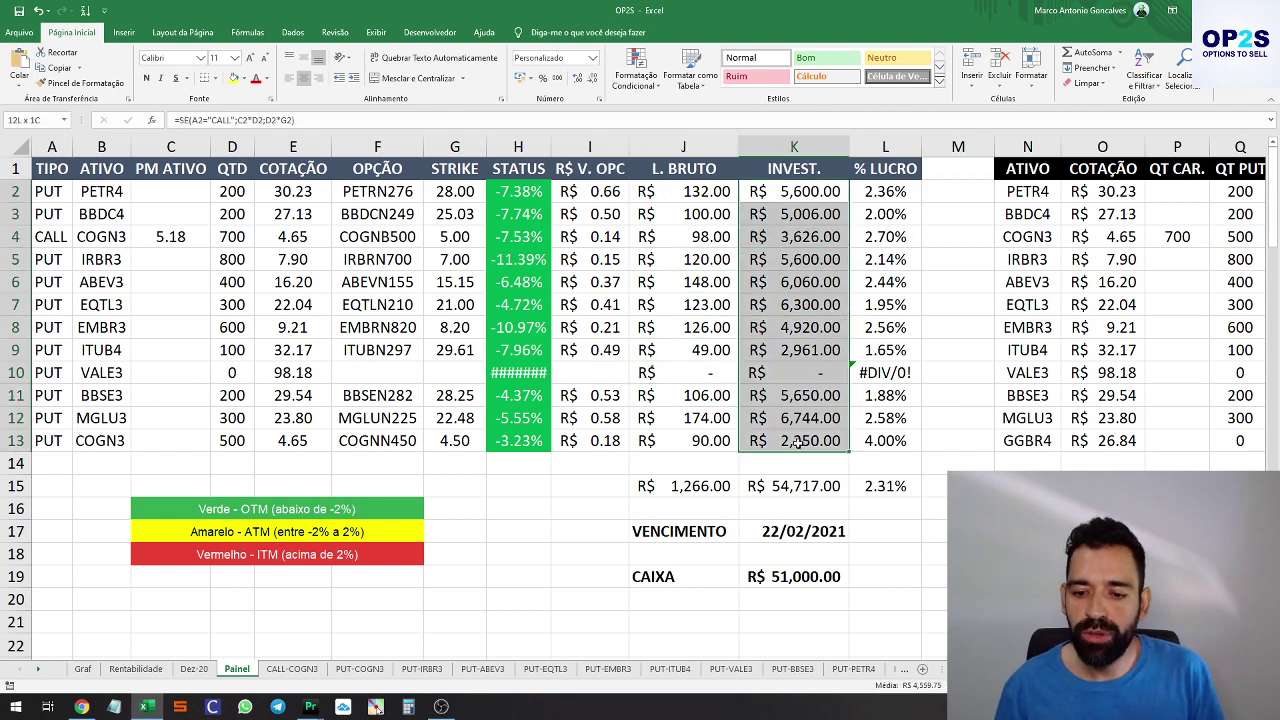
pyautogui.moveTo(890, 192); pyautogui.dragTo(903, 442)
pyautogui.click(883, 192)
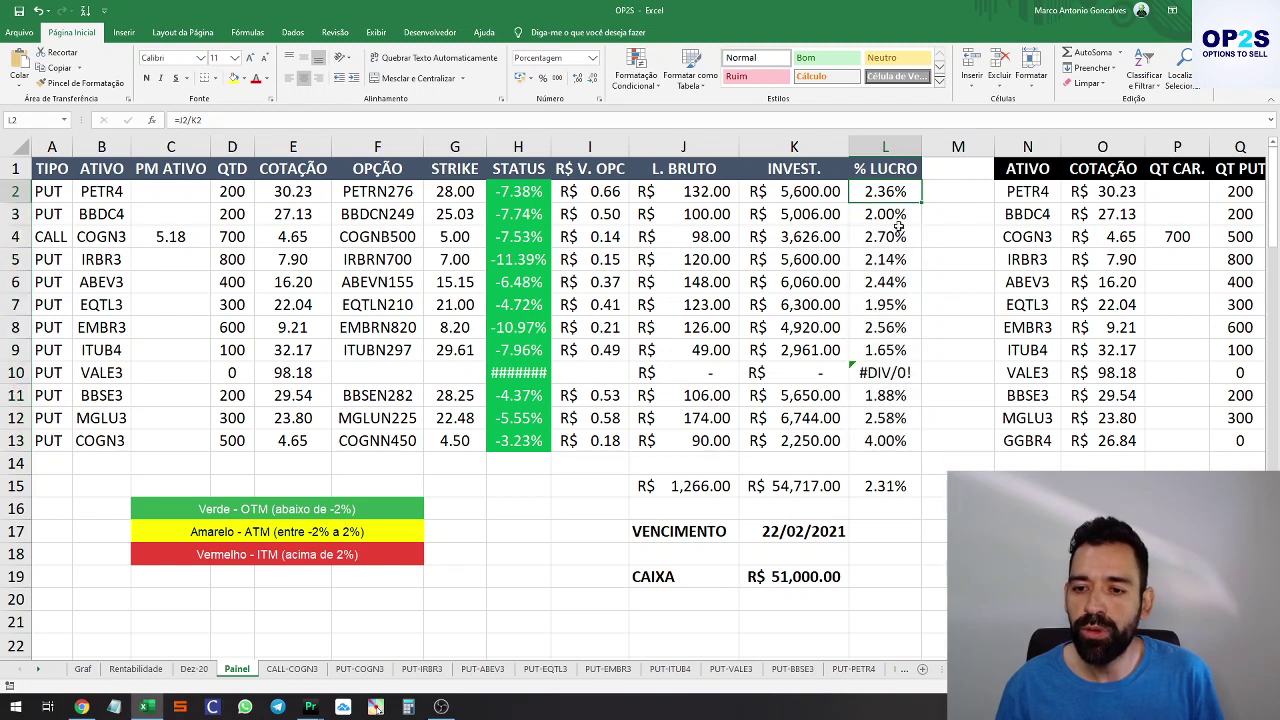
pyautogui.click(888, 485)
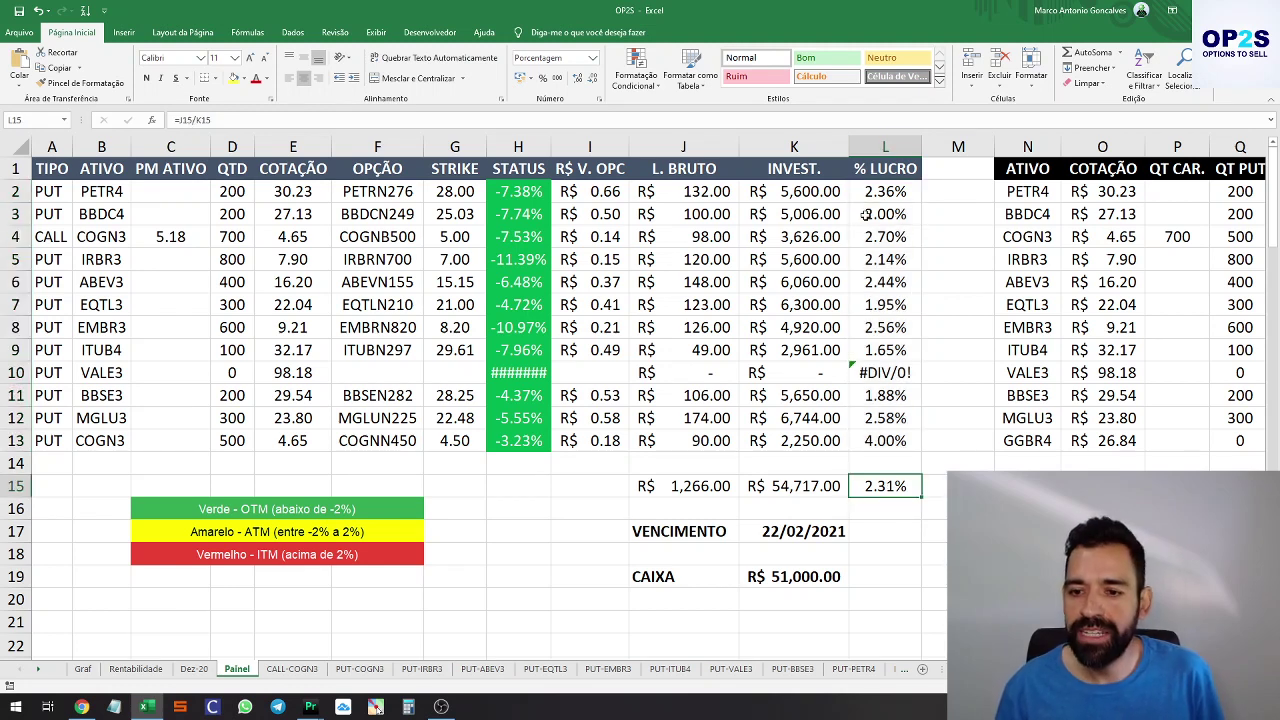
pyautogui.click(889, 192)
pyautogui.press('Down')
pyautogui.press('Down')
pyautogui.press('Down')
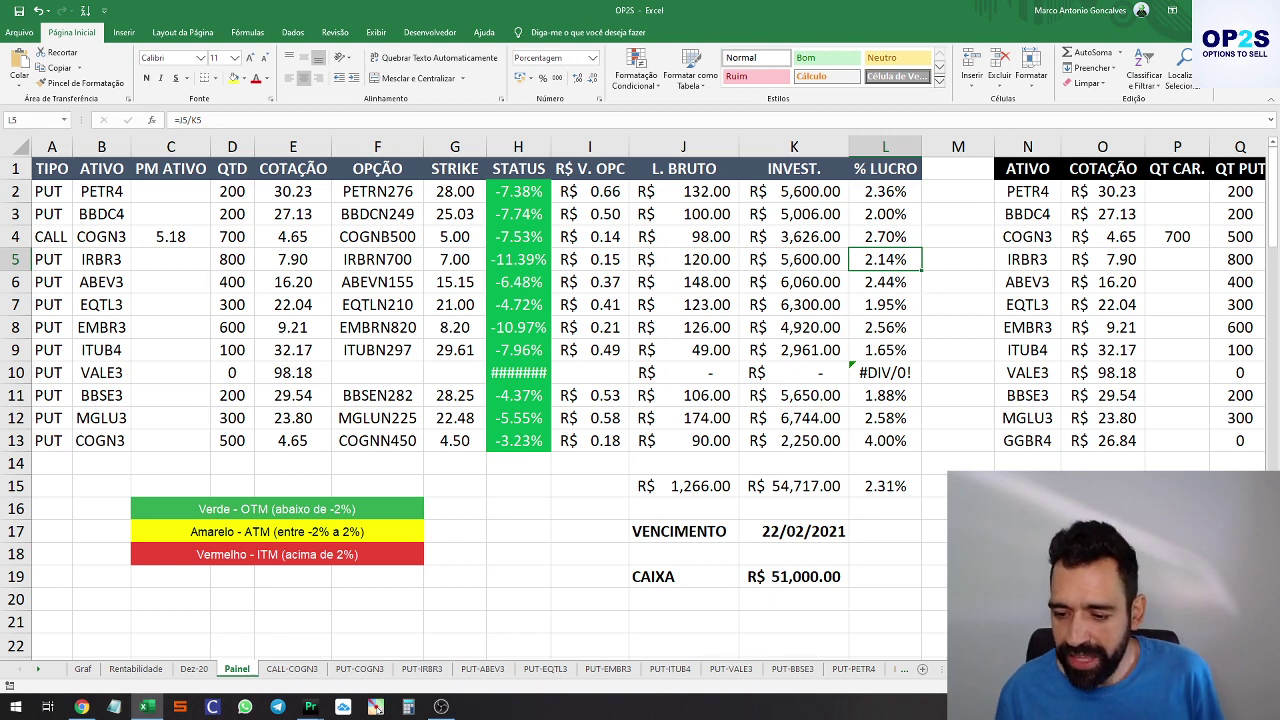
# Inspect the PESO column of the asset allocation table, comparing the weights of PETR4 and BBDC4
pyautogui.hscroll(3, 640, 400)
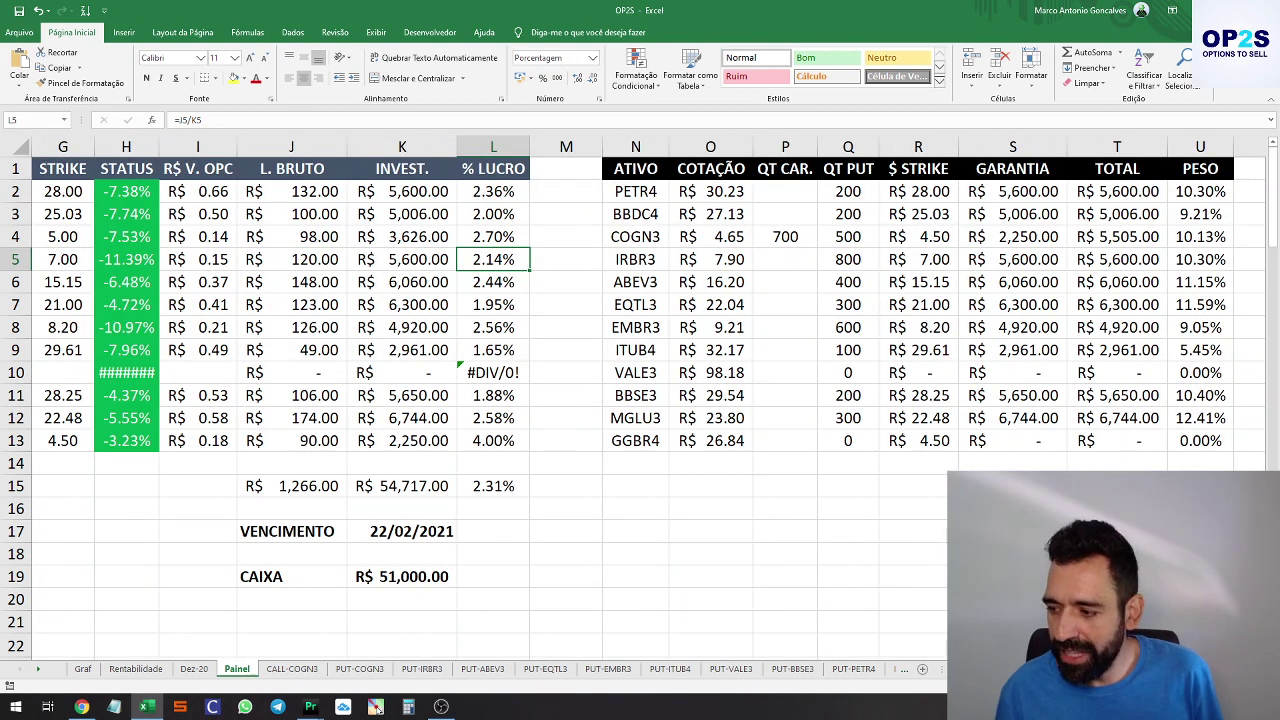
pyautogui.hscroll(1, 640, 400)
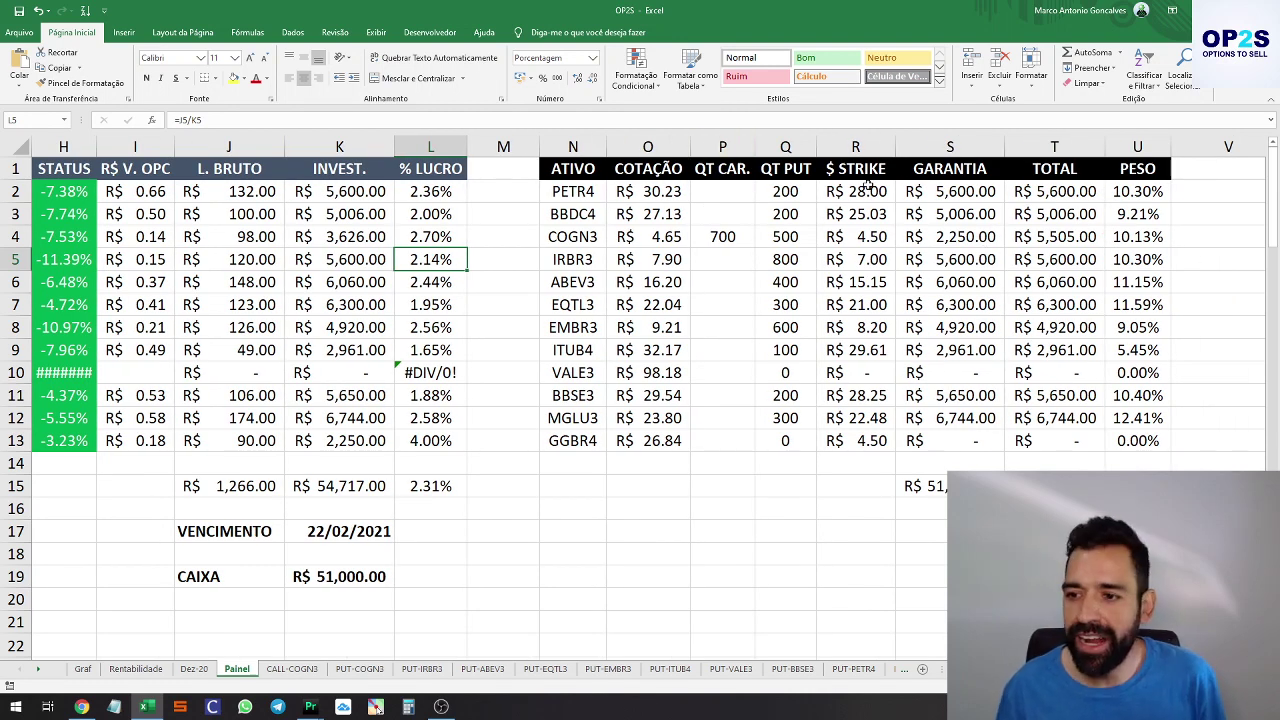
pyautogui.click(1160, 194)
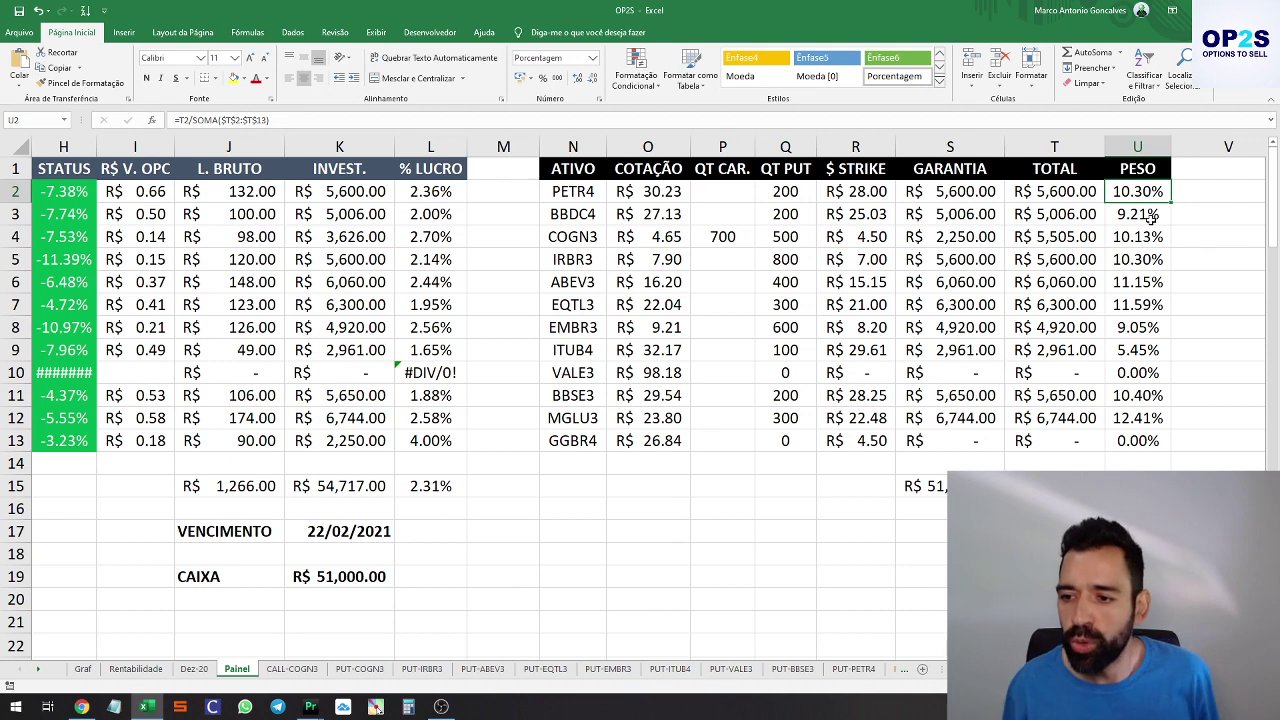
pyautogui.click(1150, 216)
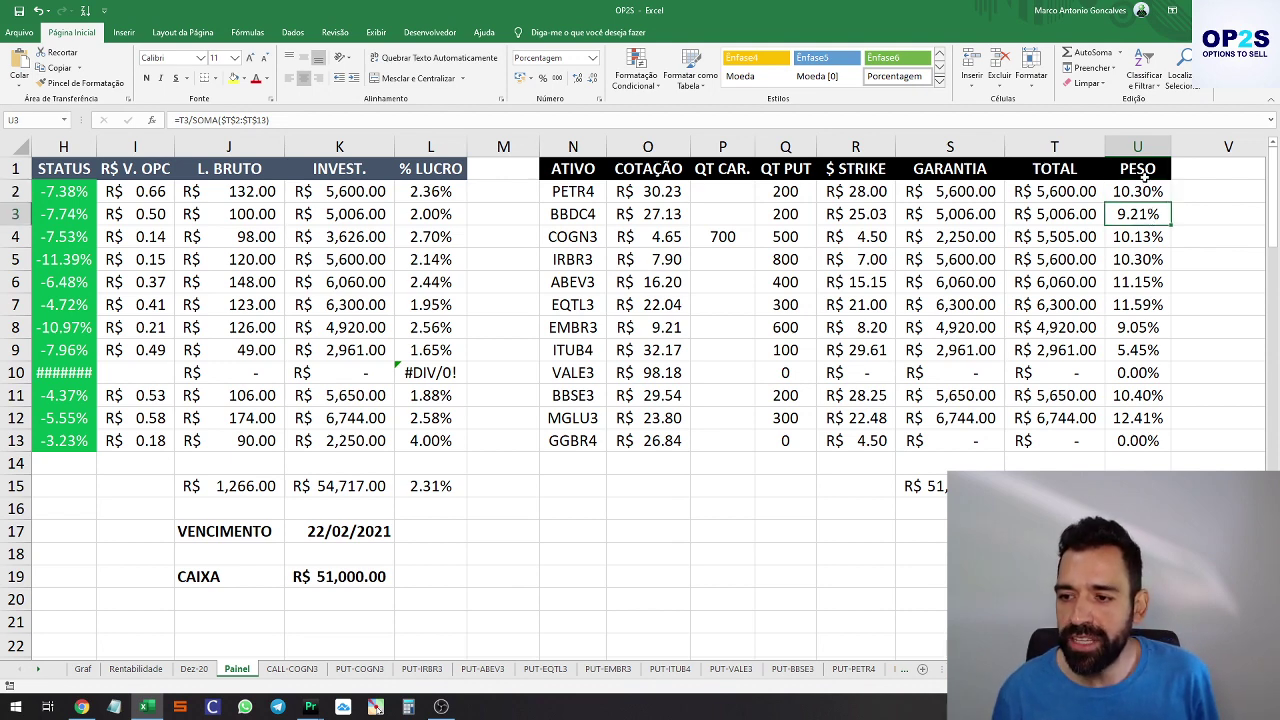
pyautogui.click(1150, 190)
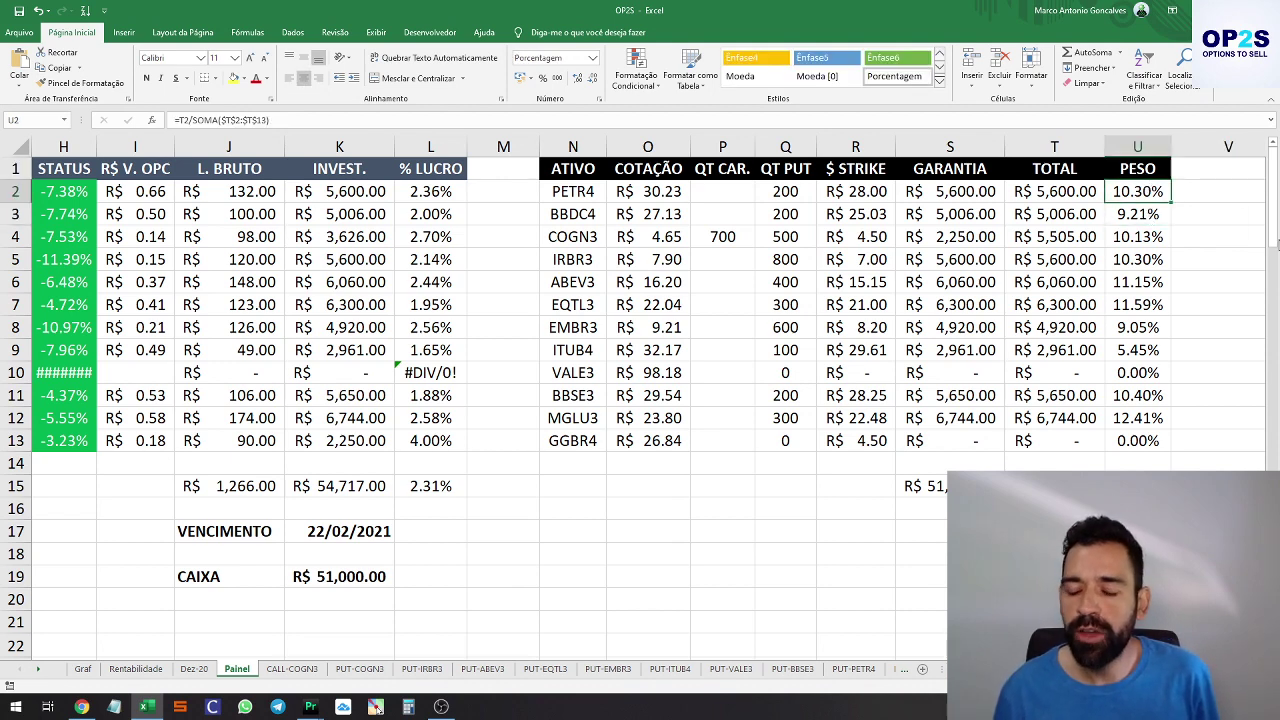
# Go down the PESO column from BBDC4 in U3 to MGLU3 in U12, reviewing each asset's portfolio weight
pyautogui.click(1137, 214)
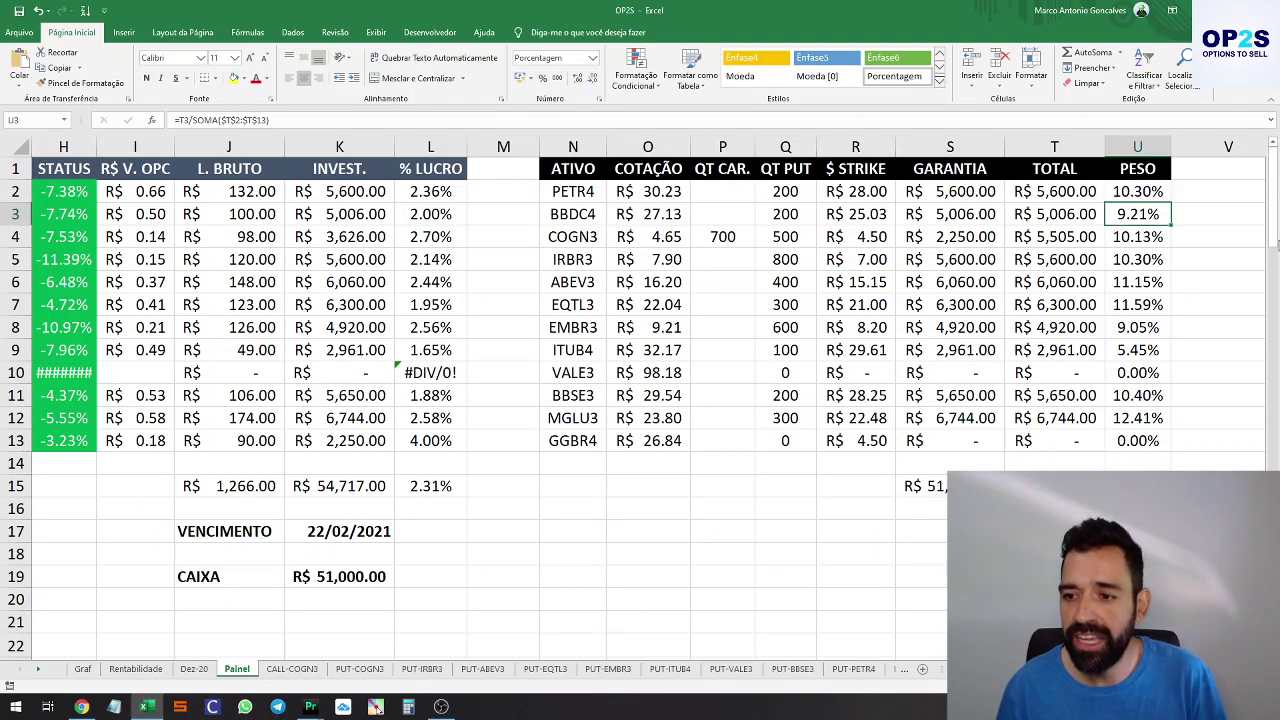
pyautogui.click(1137, 236)
pyautogui.click(1137, 259)
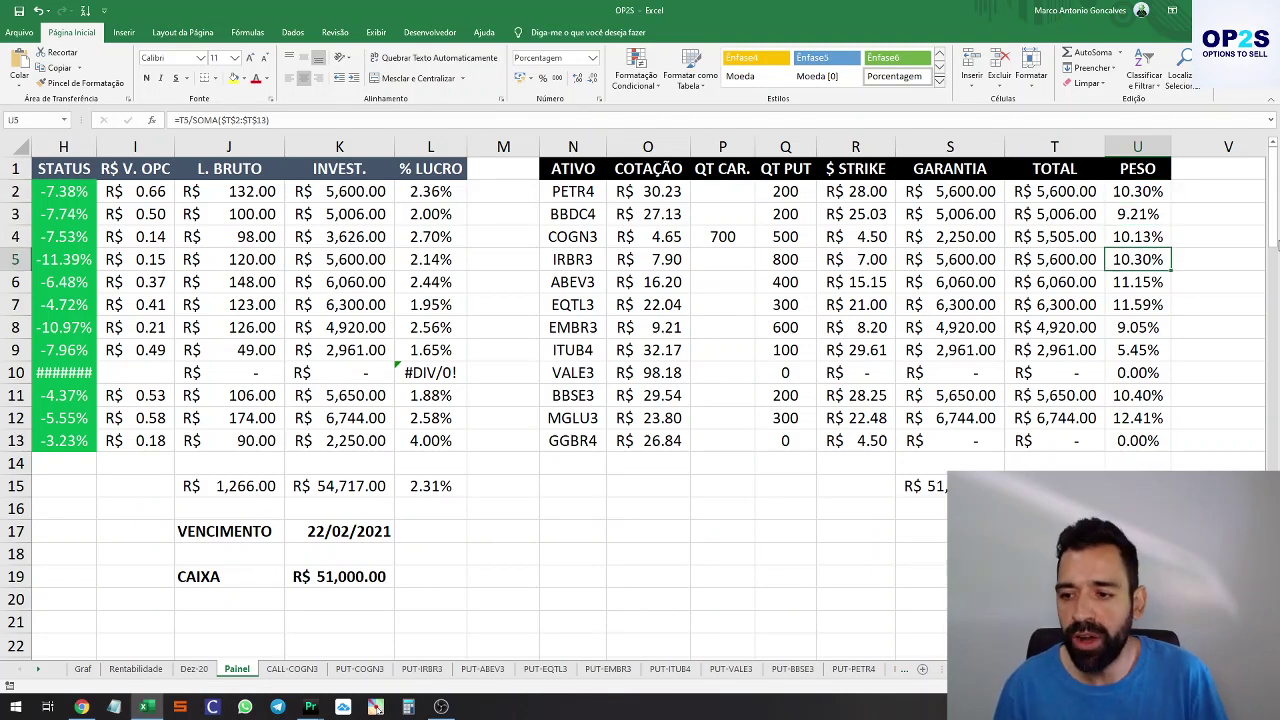
pyautogui.click(1137, 282)
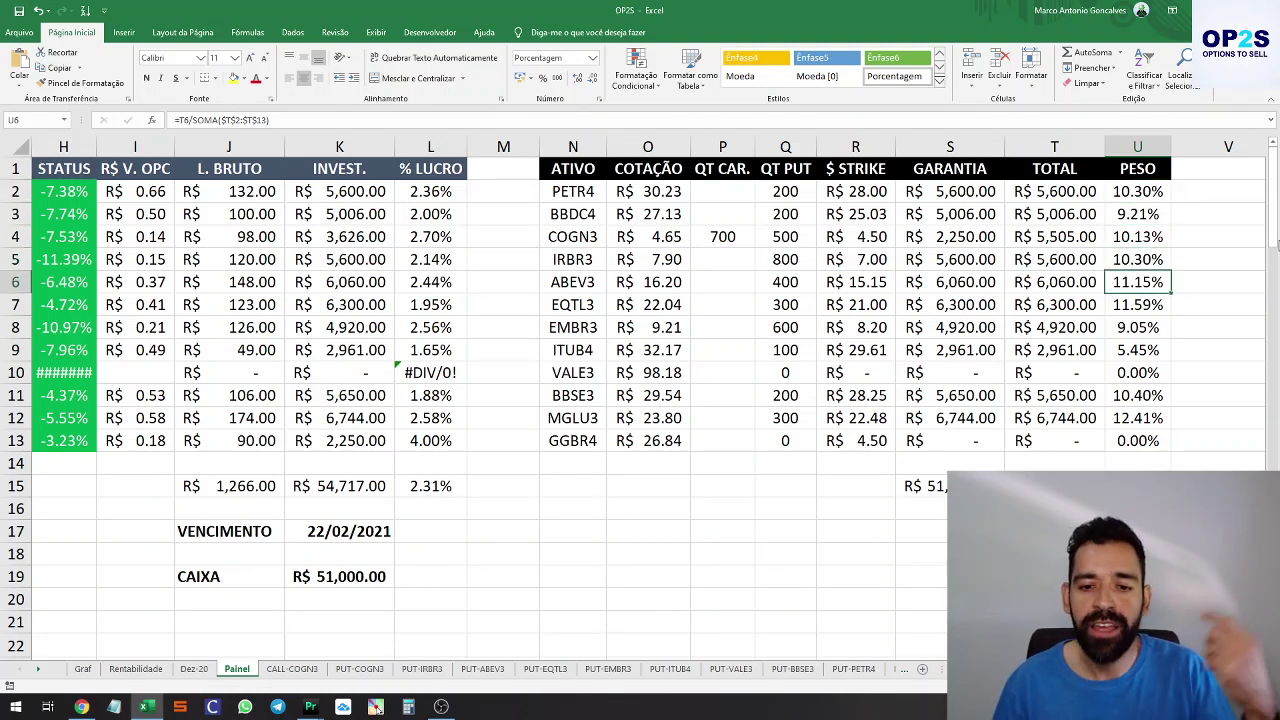
pyautogui.click(1137, 304)
pyautogui.click(1137, 327)
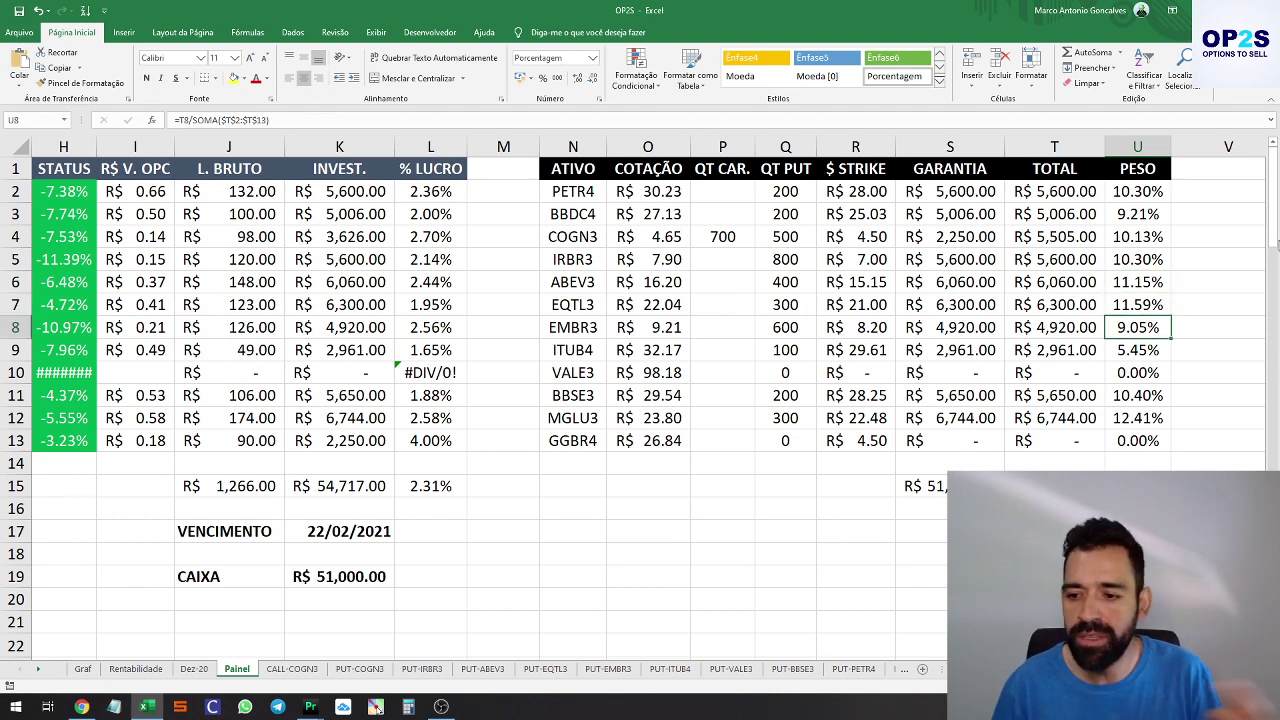
pyautogui.click(1137, 350)
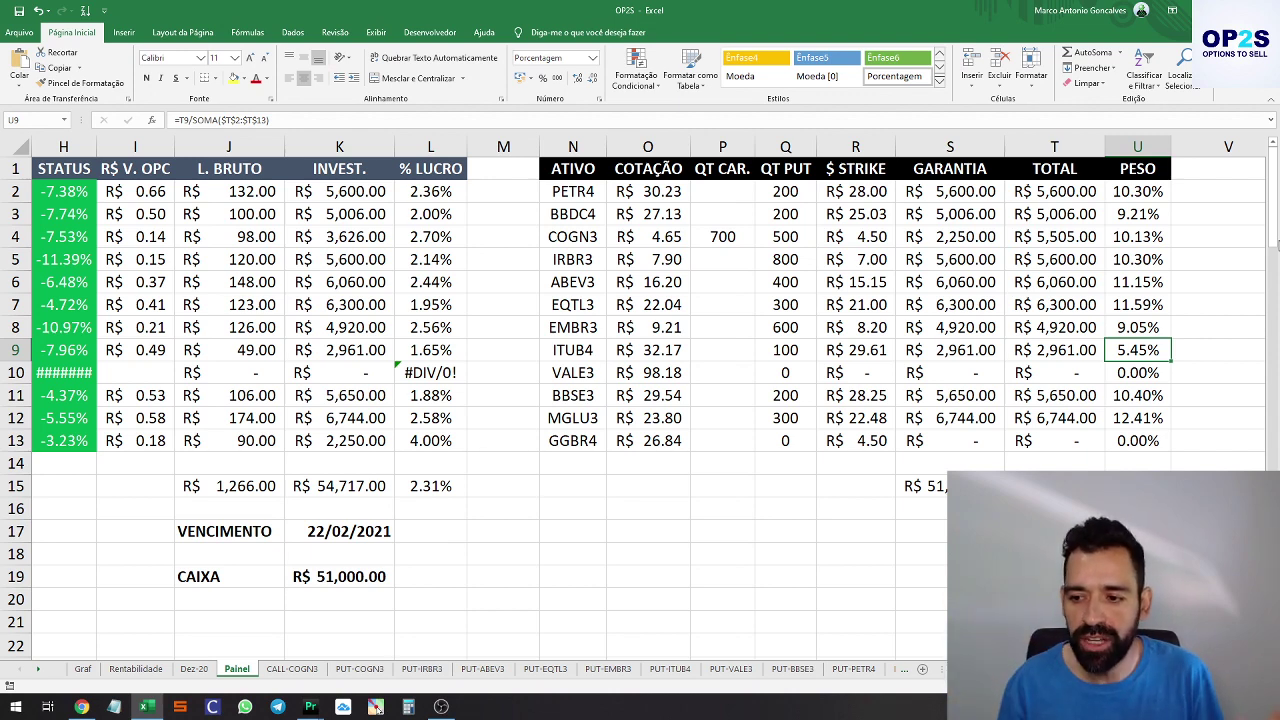
pyautogui.click(1137, 372)
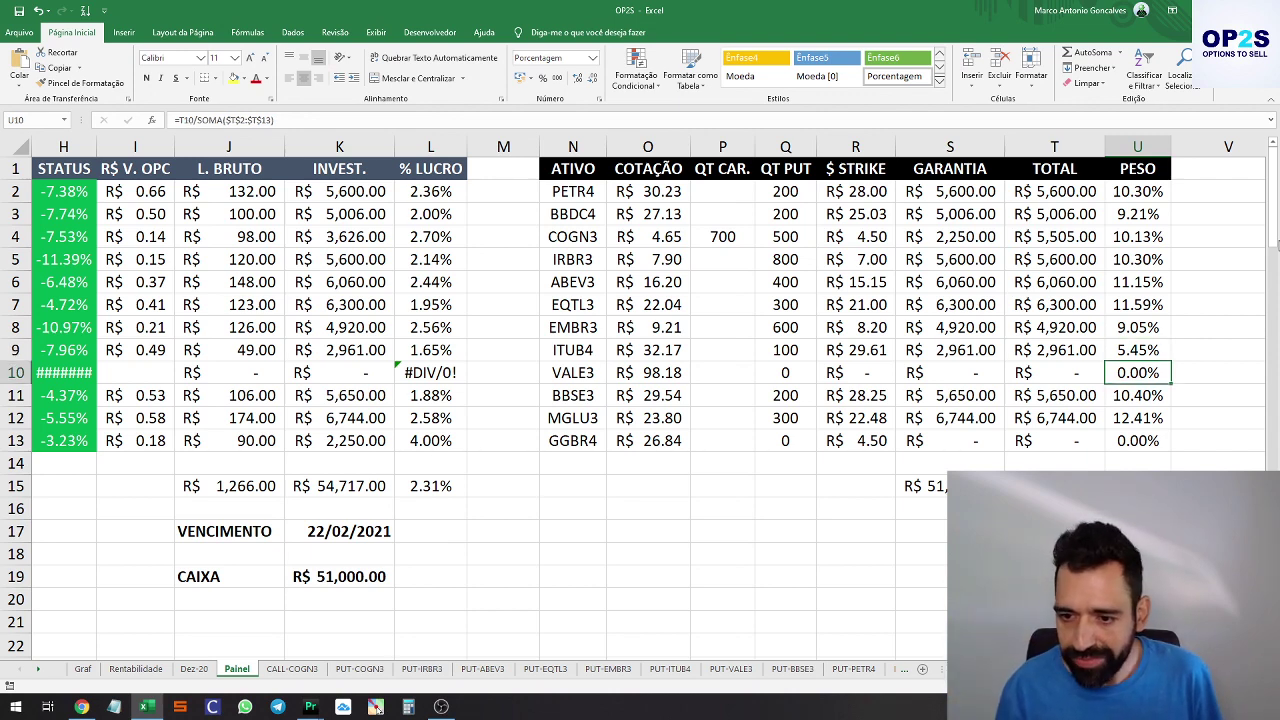
pyautogui.press('Down')
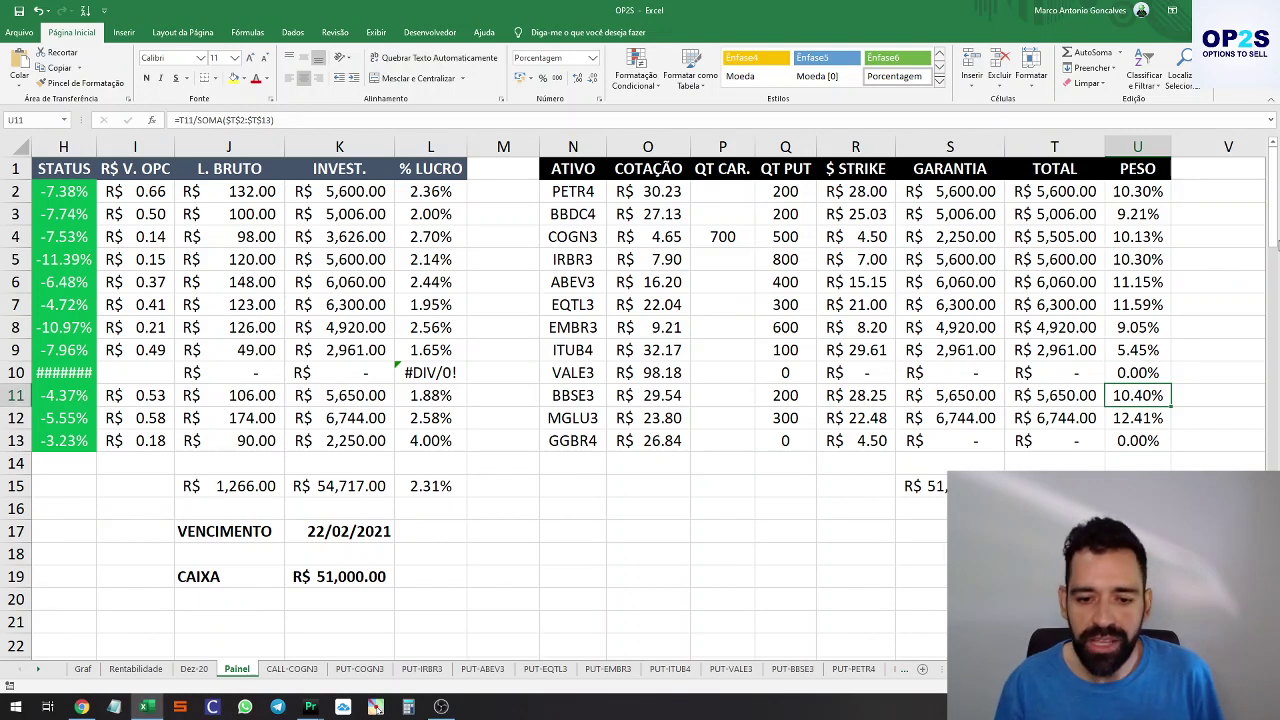
pyautogui.press('Down')
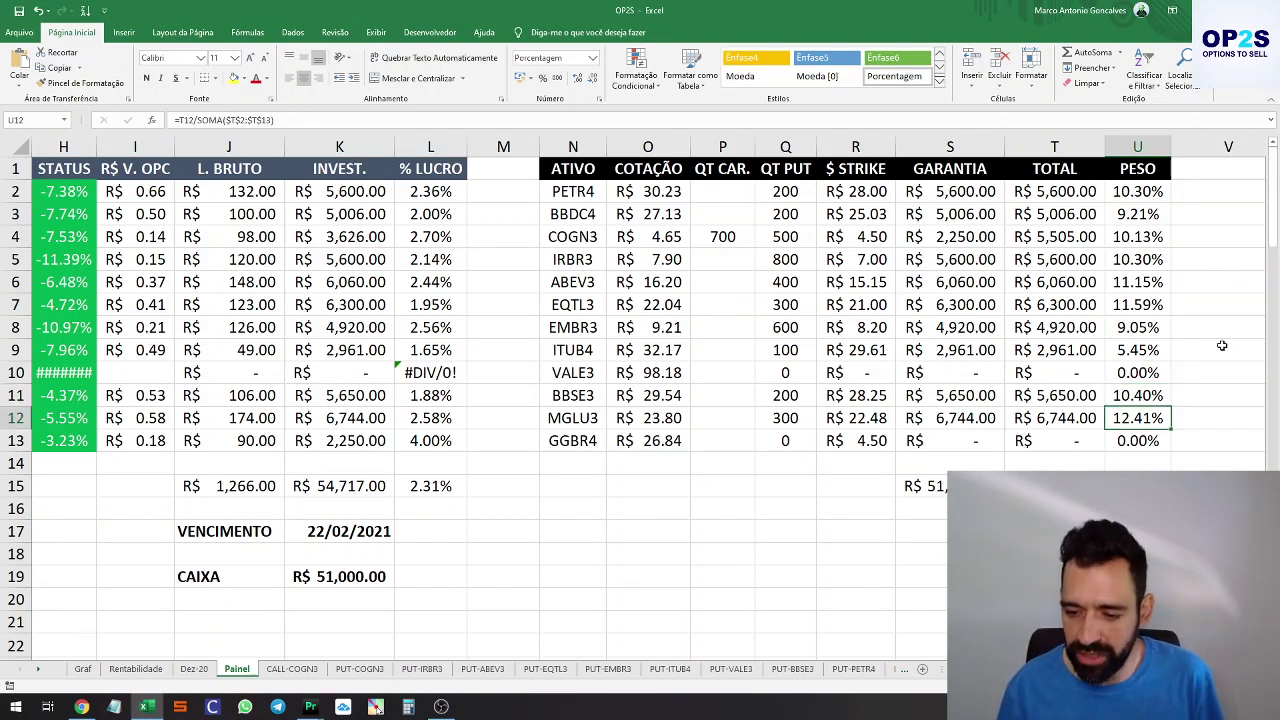
# Open the Rentabilidade sheet and review the 11/08/2020 column from SALDO INICIAL down to EBIT
pyautogui.hscroll(-3, 462, 440)
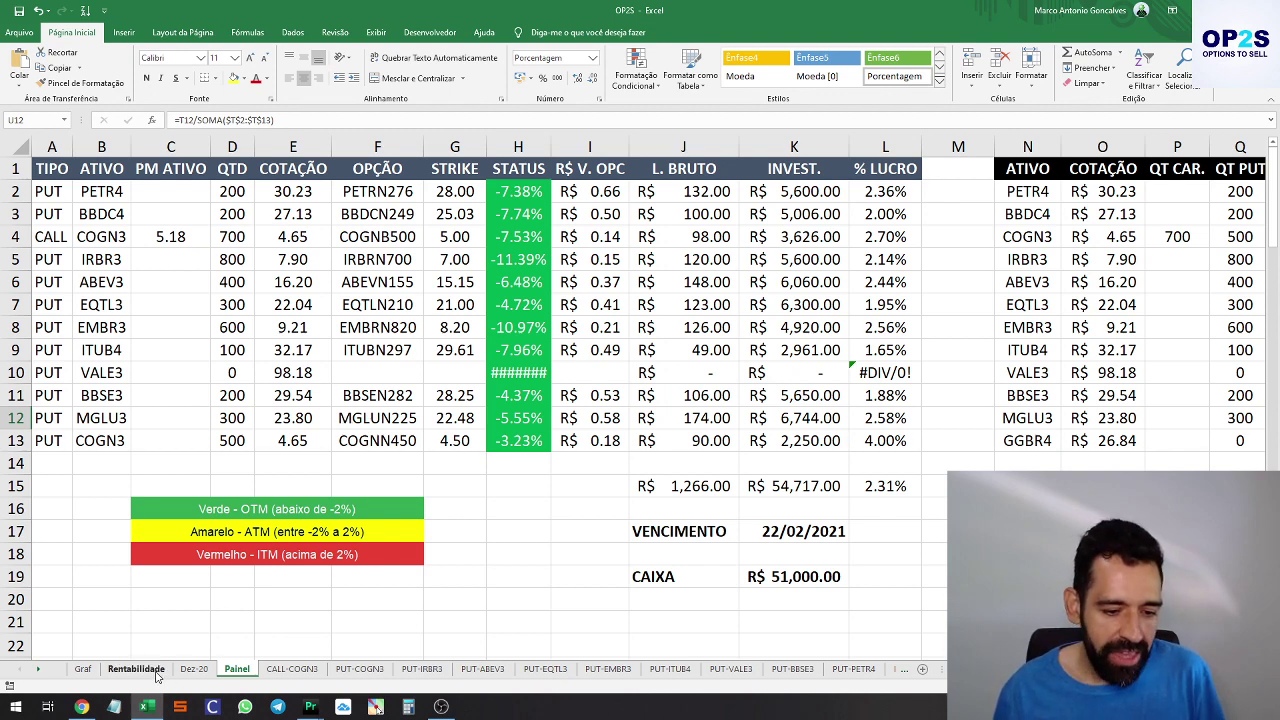
pyautogui.click(136, 669)
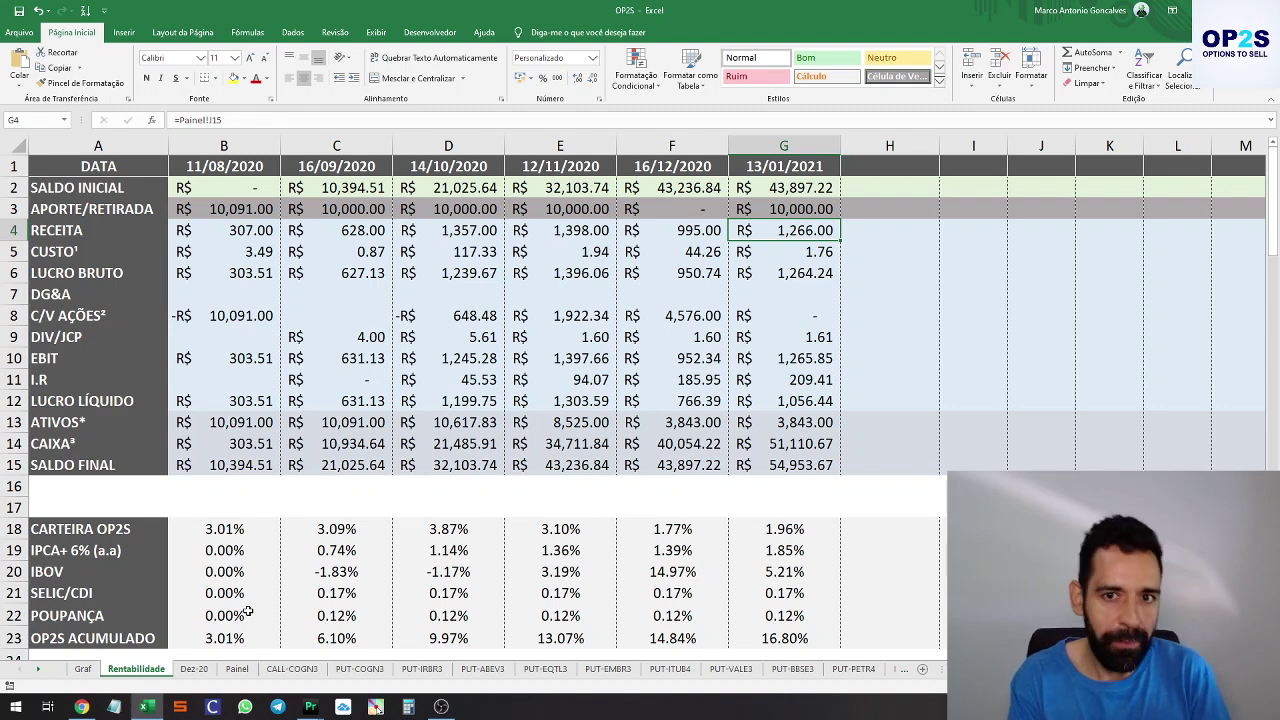
pyautogui.click(228, 145)
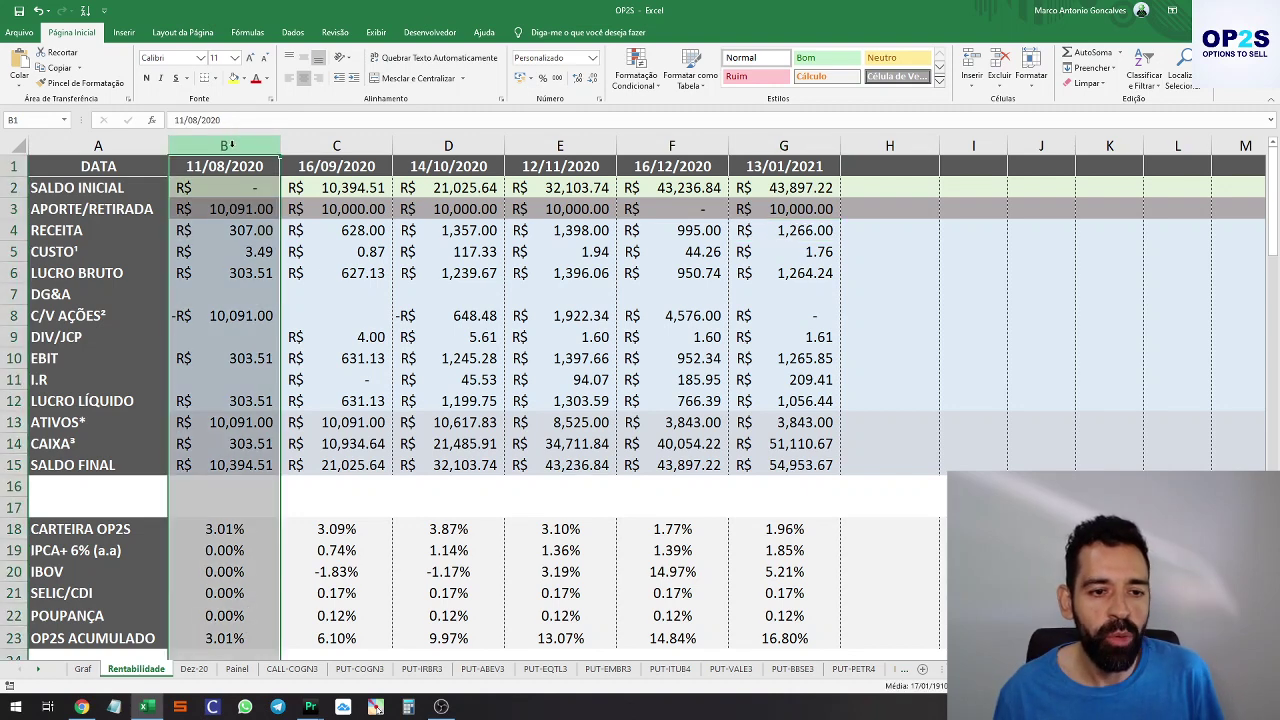
pyautogui.click(286, 170)
pyautogui.click(246, 193)
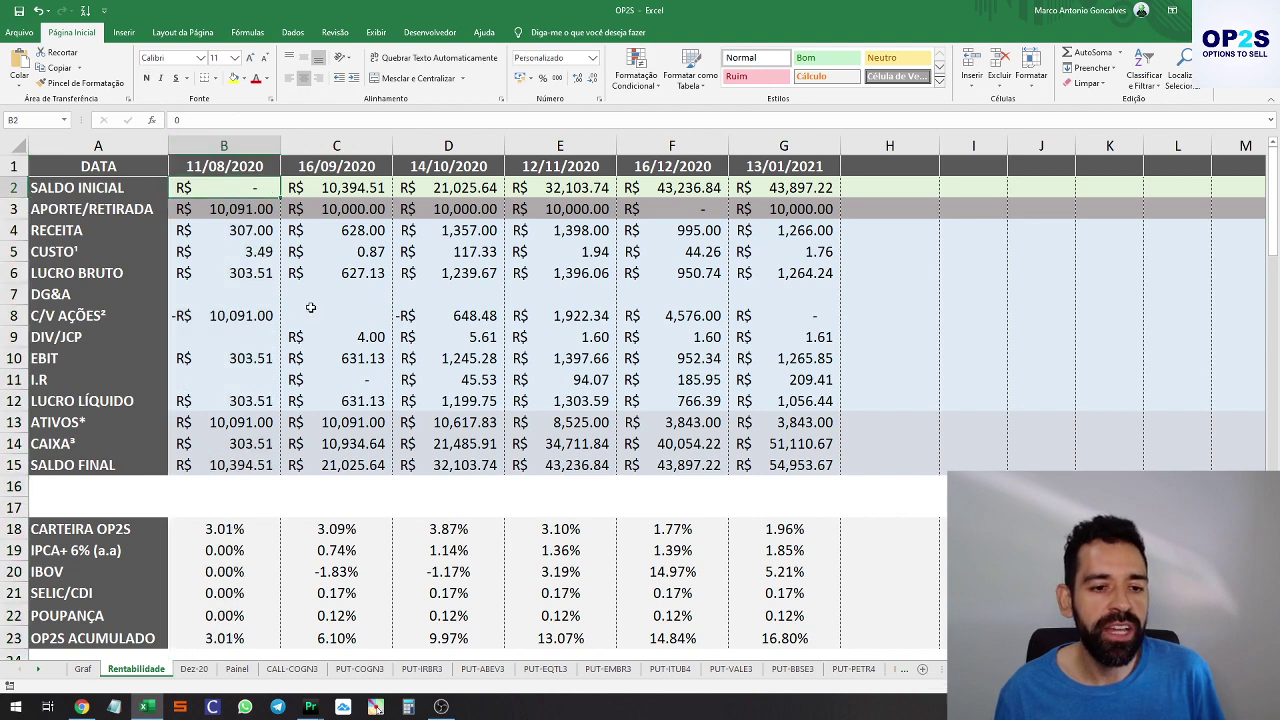
pyautogui.press('Down')
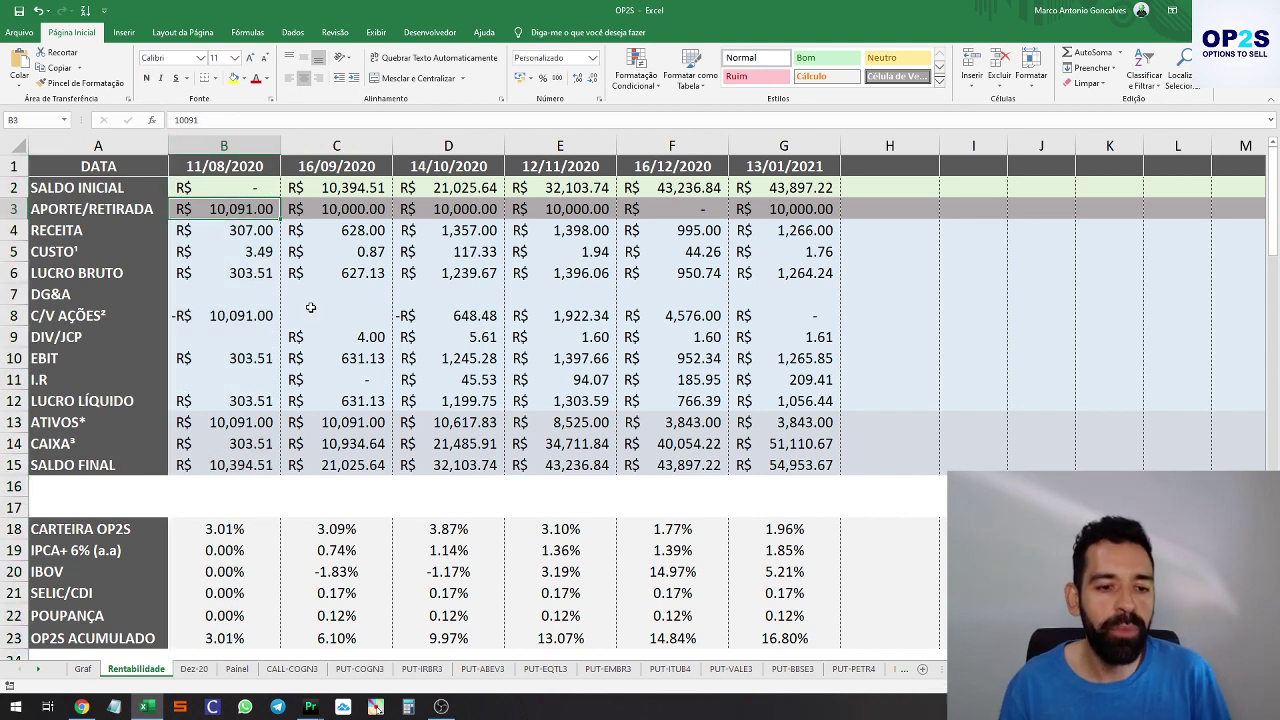
pyautogui.press('Down')
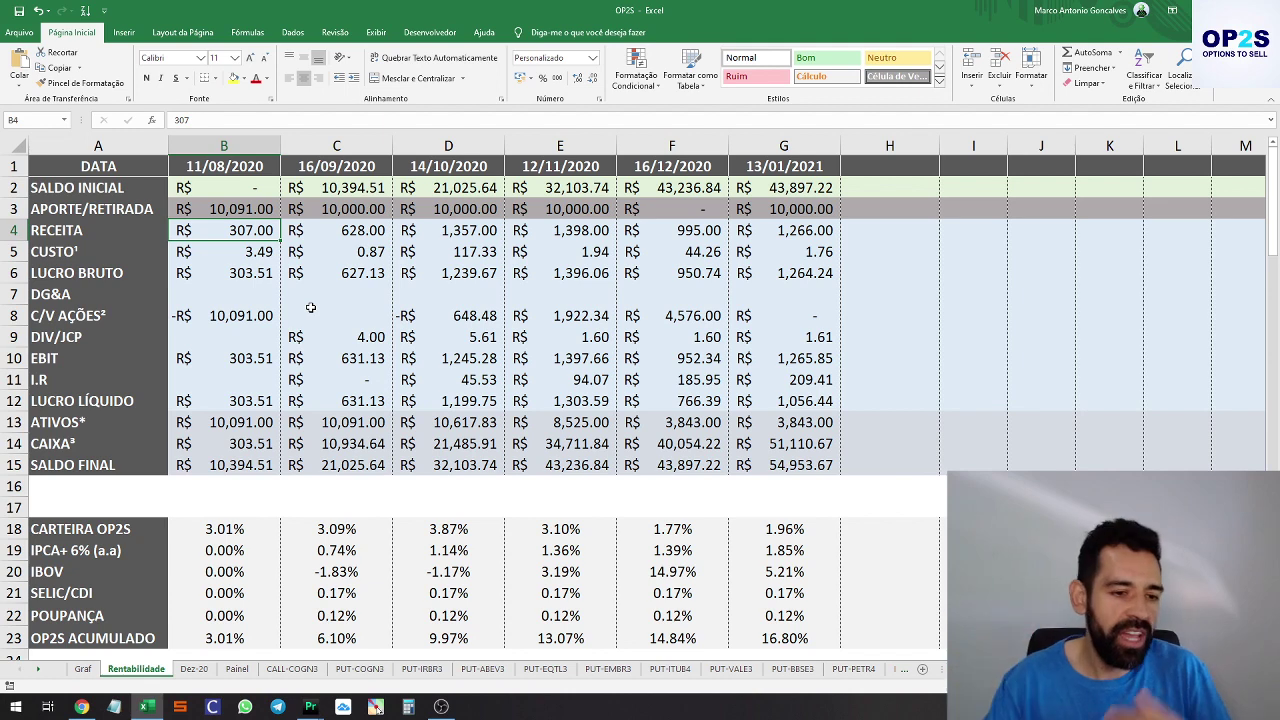
pyautogui.press('Down')
pyautogui.press('Down')
pyautogui.press('Down')
pyautogui.press('Down')
pyautogui.press('Down')
pyautogui.press('Down')
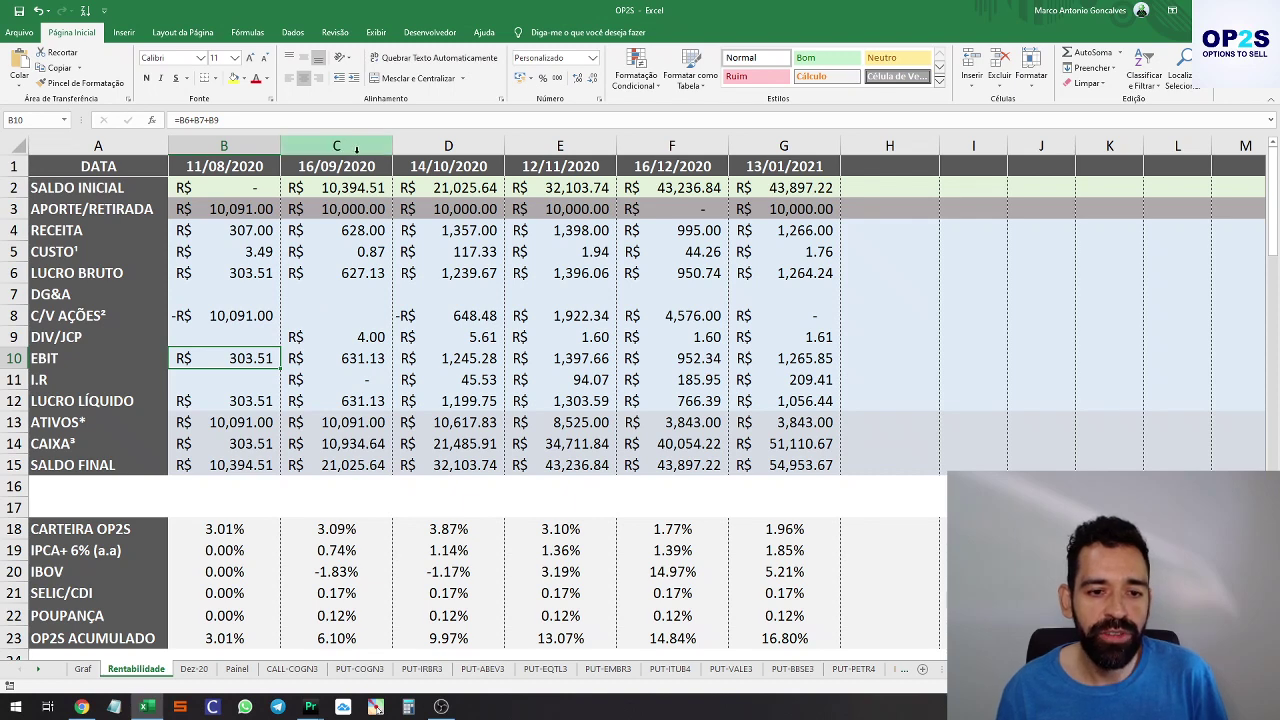
# Look across the period columns from 14/10/2020 to 13/01/2021 in the DATA row of the Rentabilidade sheet
pyautogui.click(426, 146)
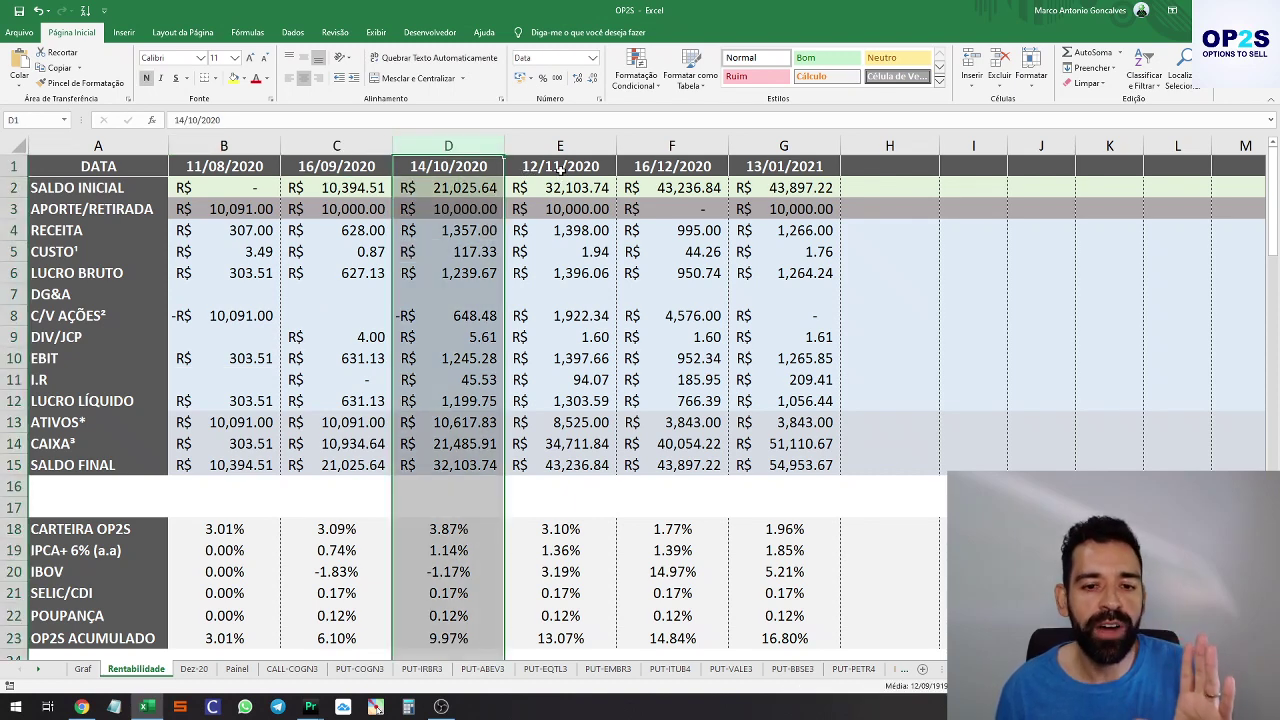
pyautogui.click(496, 168)
pyautogui.click(555, 168)
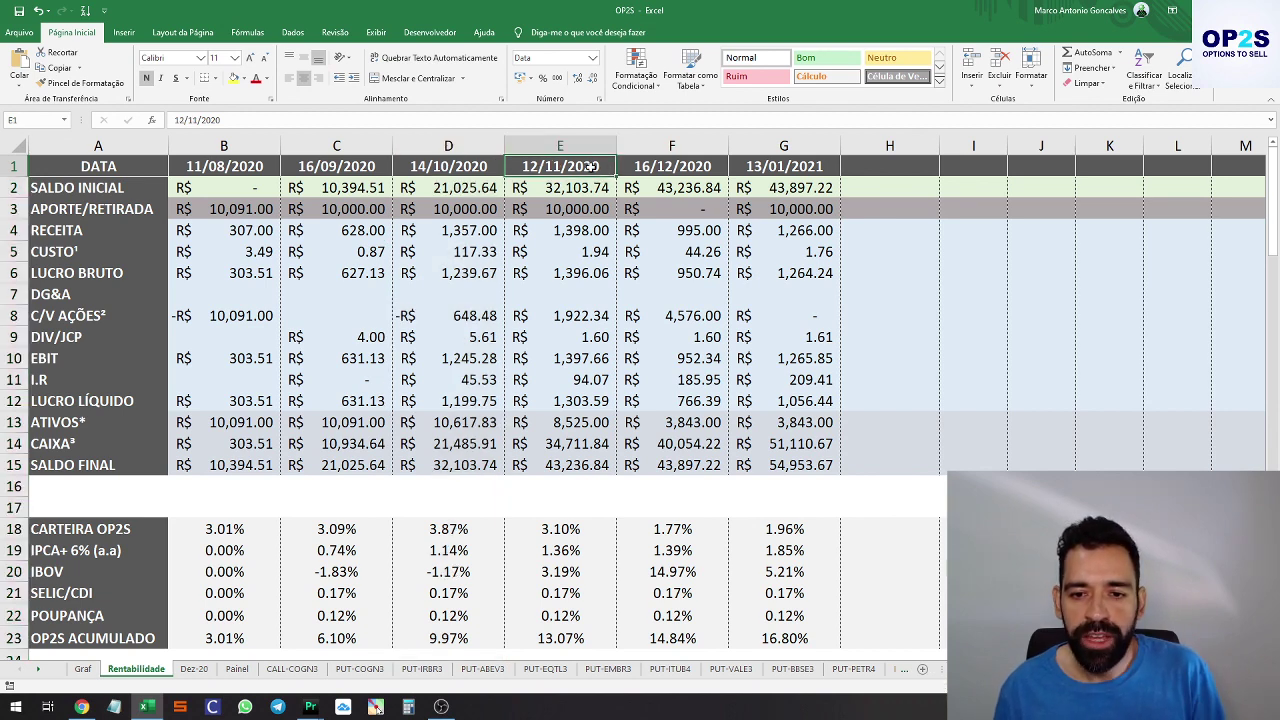
pyautogui.click(645, 166)
pyautogui.click(774, 168)
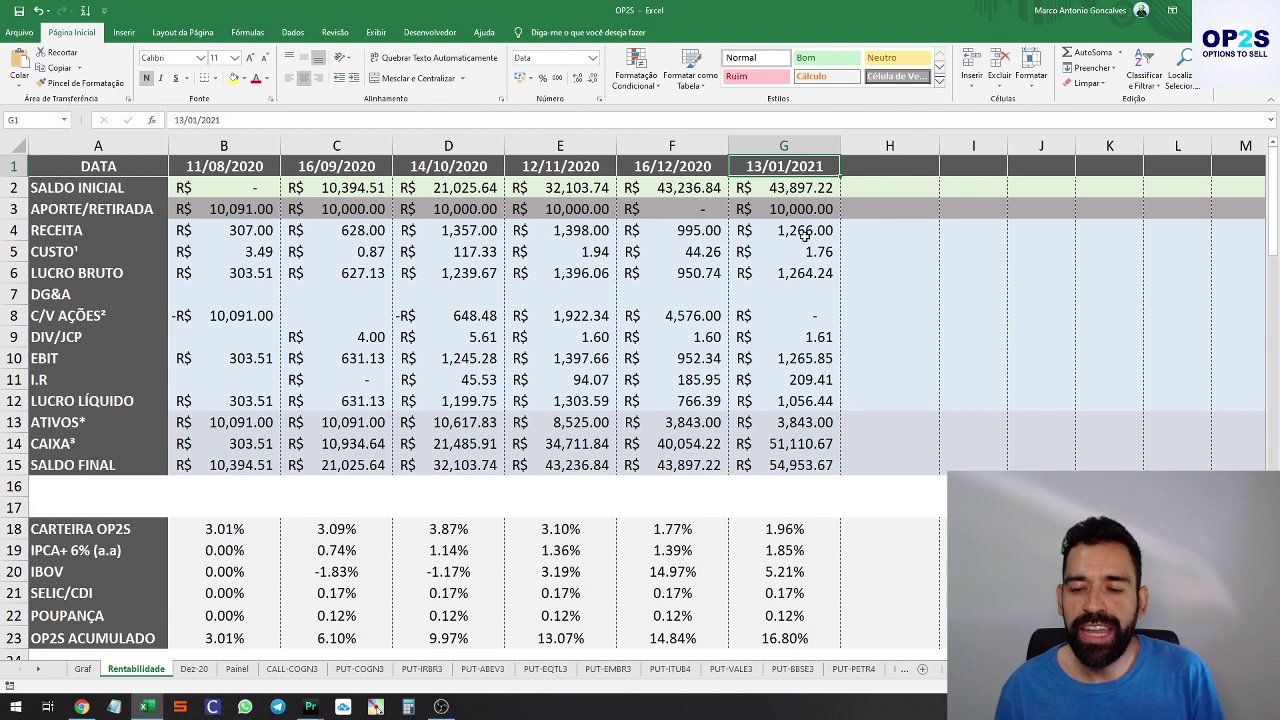
pyautogui.press('Down')
pyautogui.press('Down')
pyautogui.press('Up')
pyautogui.press('Up')
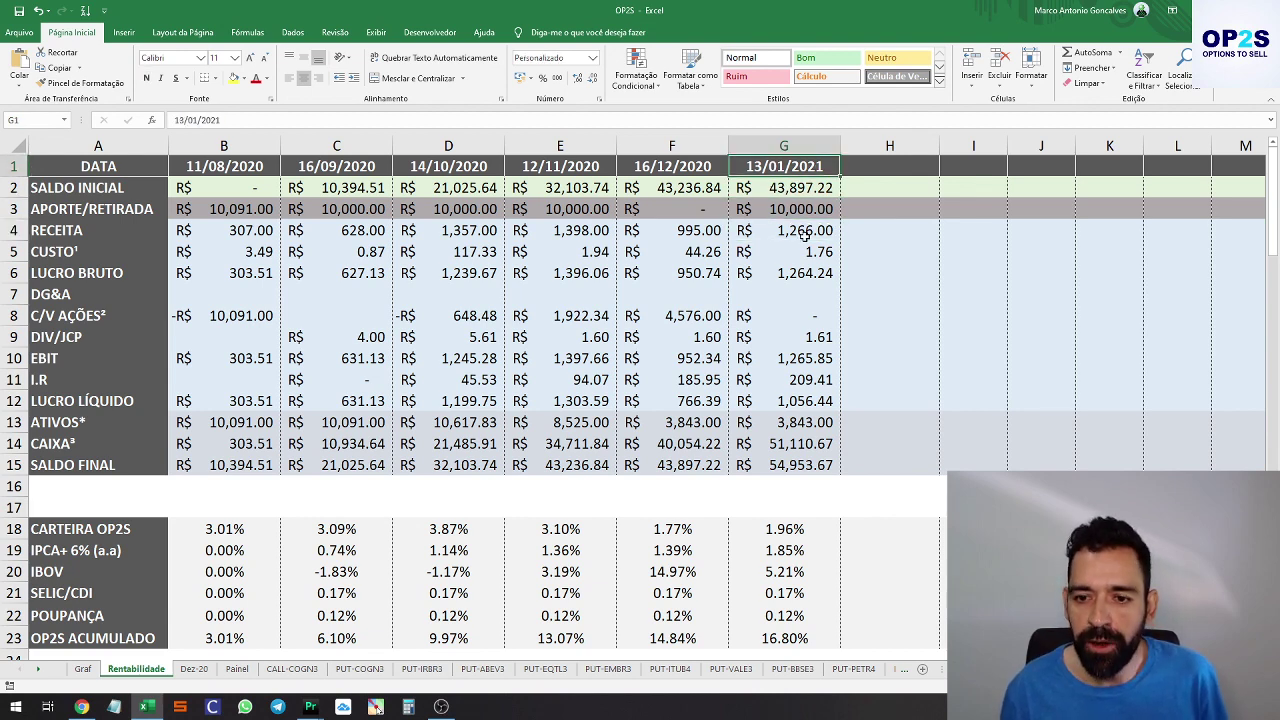
# Compare the SALDO INICIAL of 13/01/2021 with the SALDO FINAL of 16/12/2020, and examine the APORTE/RETIRADA in G3
pyautogui.press('Down')
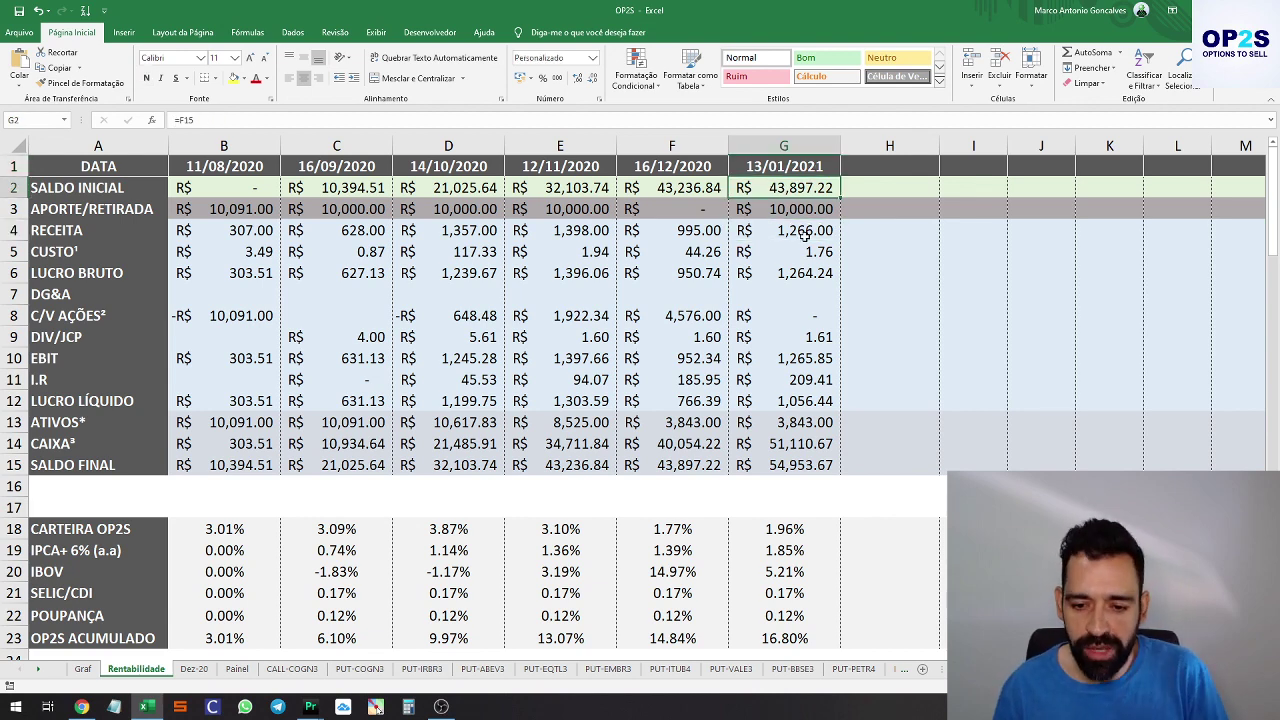
pyautogui.click(694, 466)
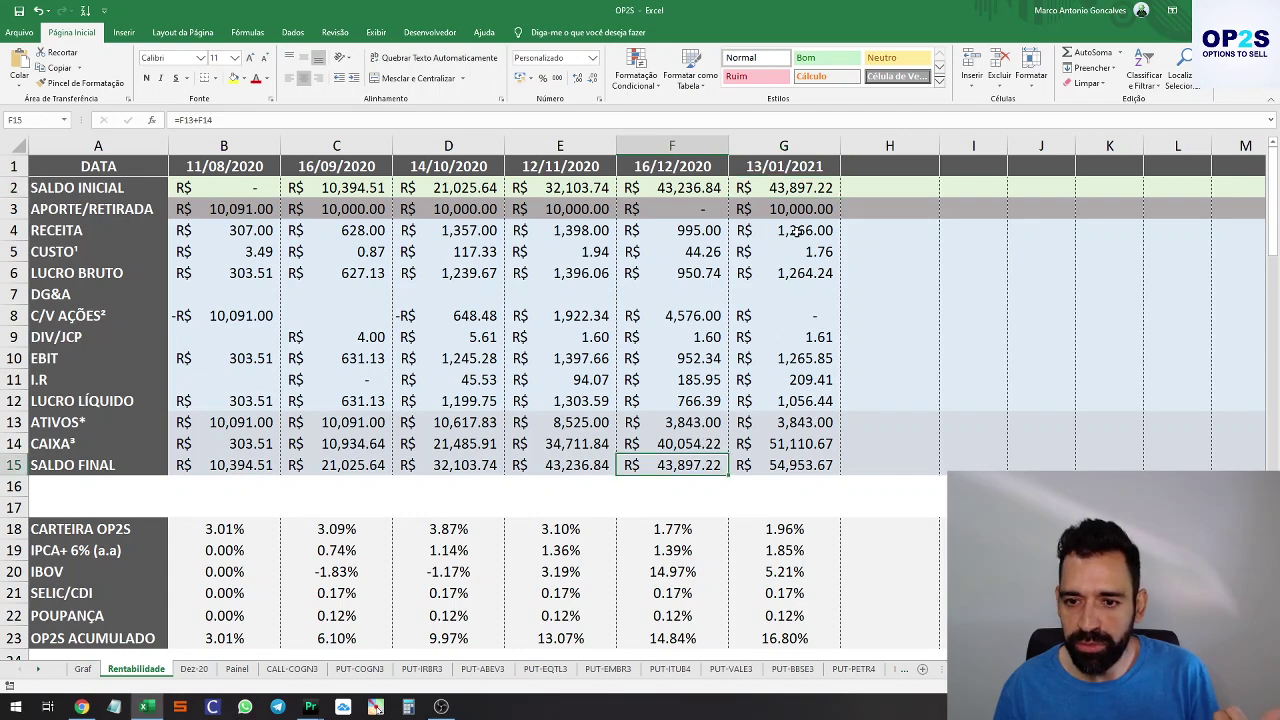
pyautogui.click(796, 188)
pyautogui.click(798, 214)
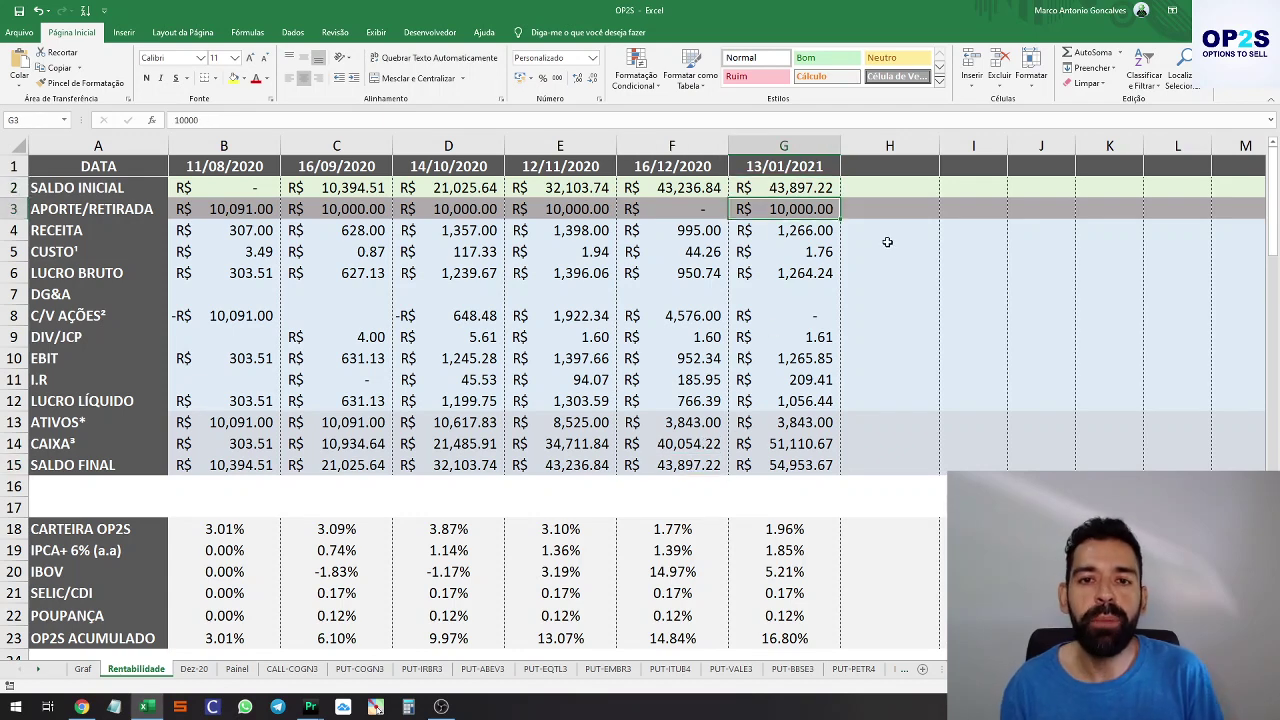
pyautogui.press('Up')
pyautogui.hotkey('shift', 'Down')
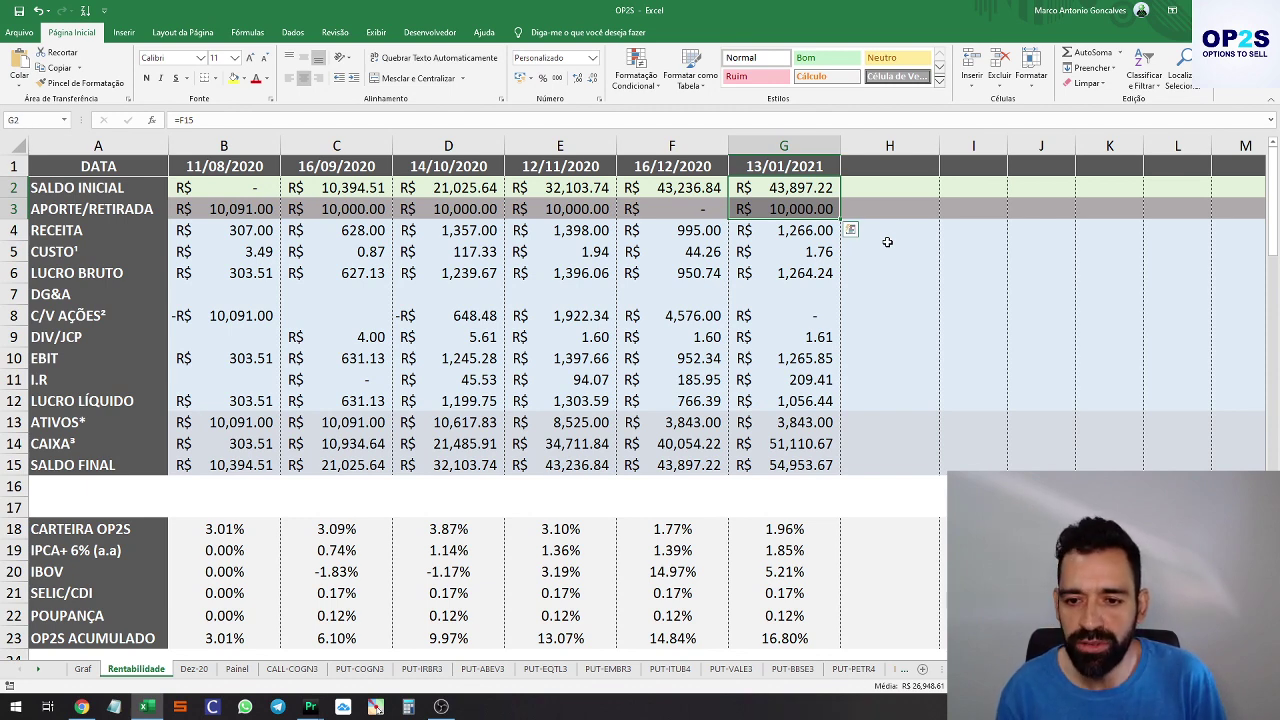
pyautogui.hotkey('shift', 'Up')
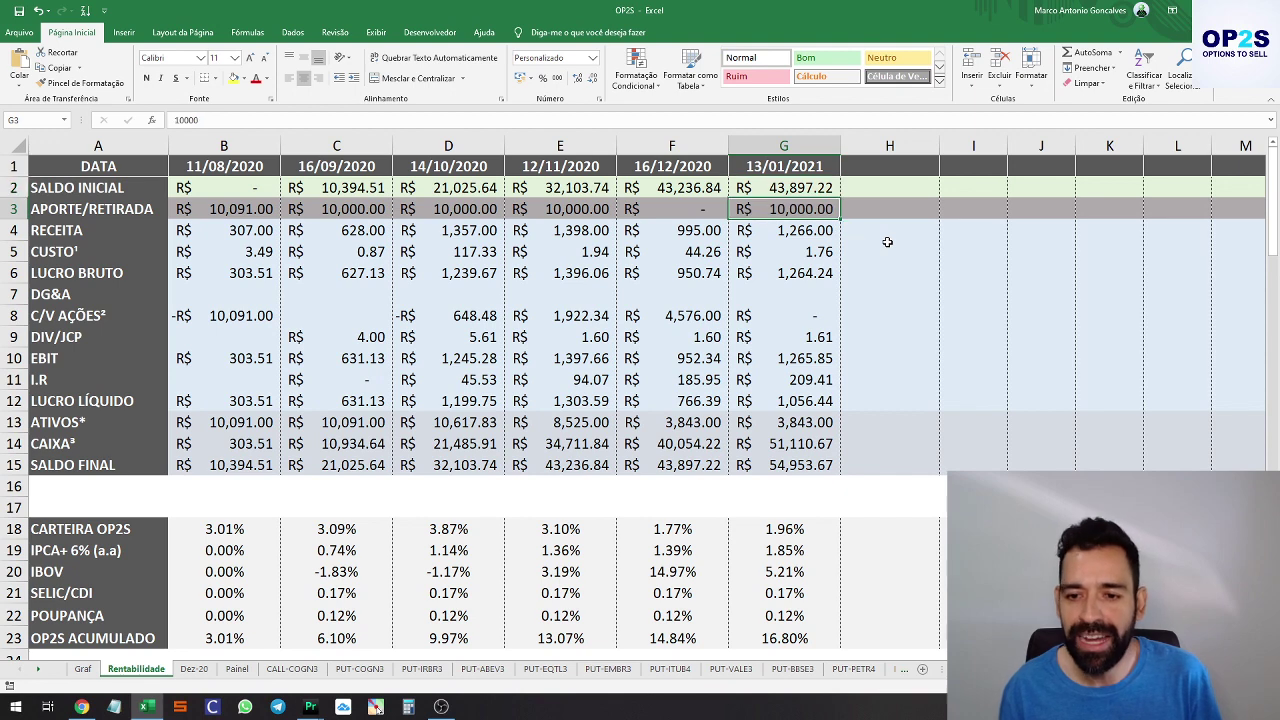
# Trace the 13/01/2021 RECEITA in G4 back to the L. BRUTO total in J15 of the Painel sheet
pyautogui.press('Down')
pyautogui.press('Down')
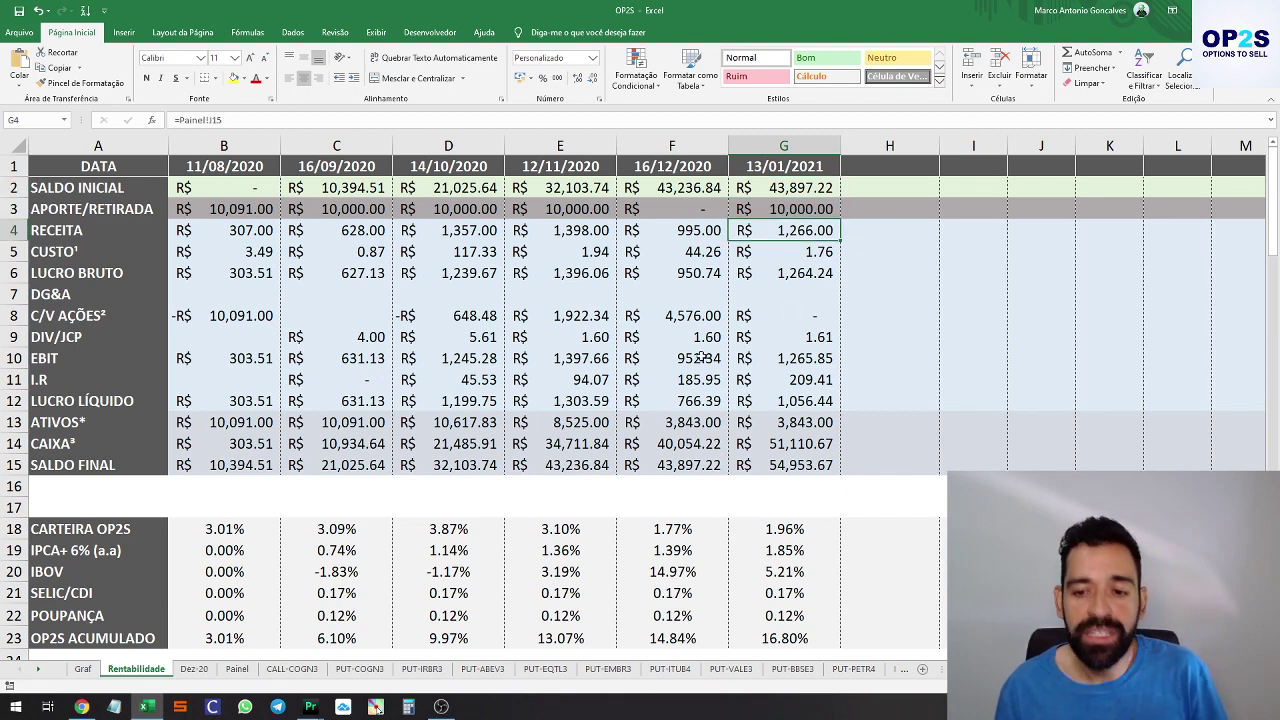
pyautogui.click(237, 669)
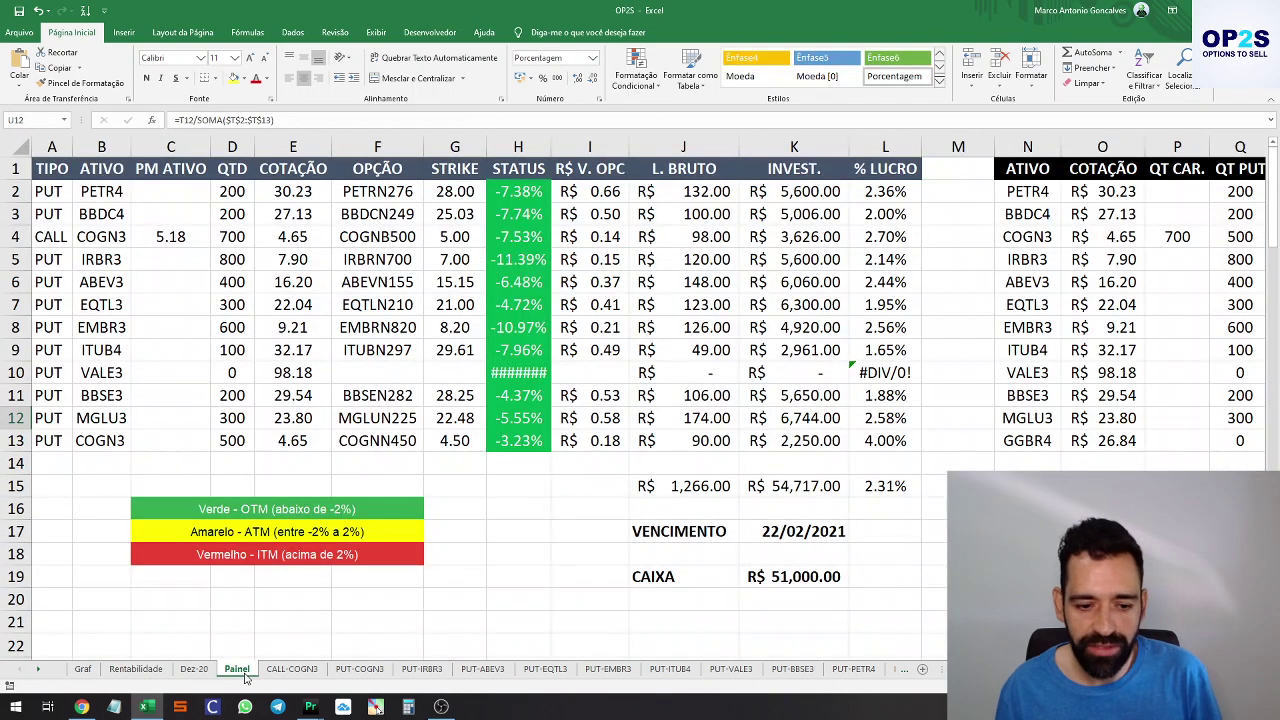
pyautogui.moveTo(605, 191); pyautogui.dragTo(605, 400)
pyautogui.click(685, 490)
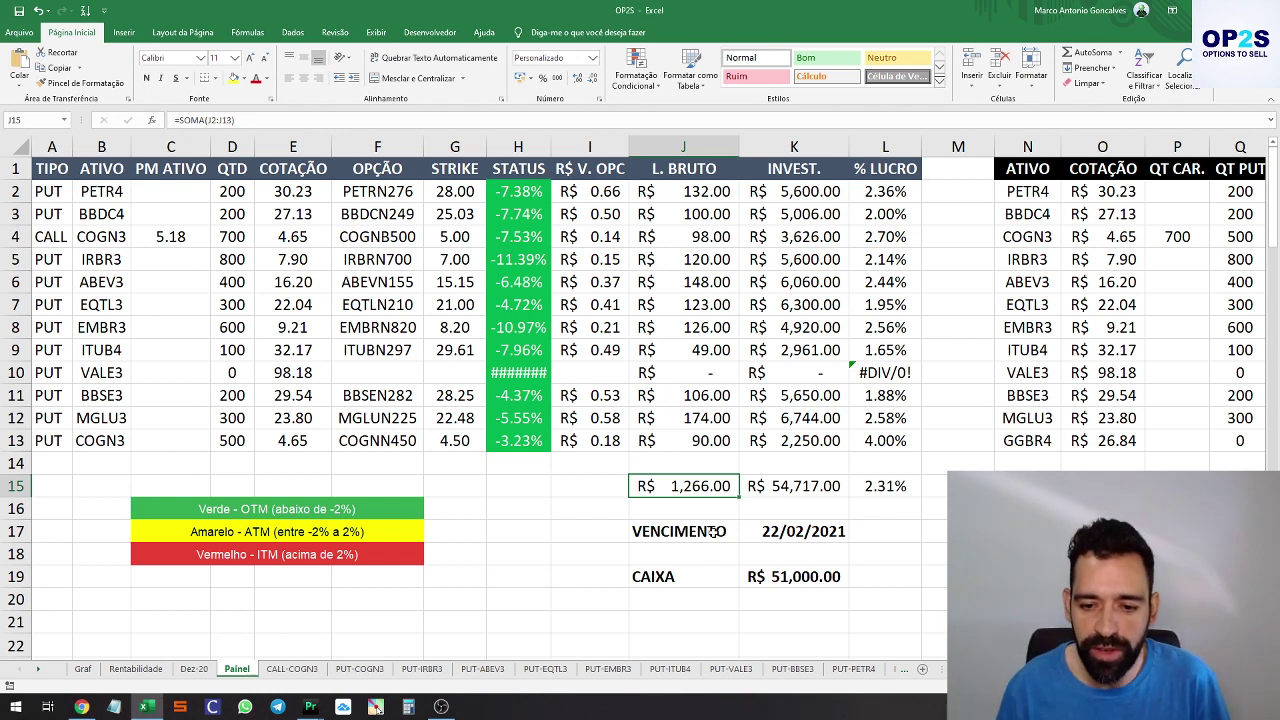
# Review the option sale prices up the R$ V. OPC column and how they feed the L. BRUTO values and their total
pyautogui.press('Up')
pyautogui.press('Left')
pyautogui.press('Up')
pyautogui.press('Up')
pyautogui.press('Up')
pyautogui.press('Up')
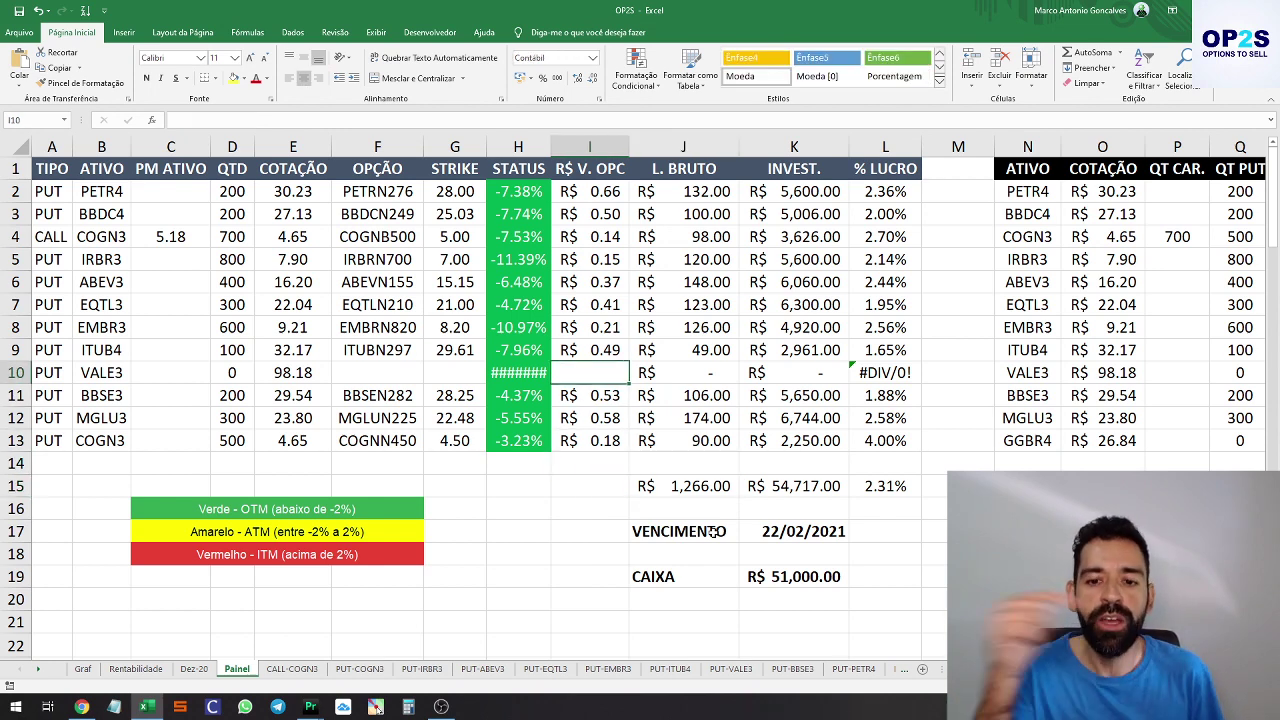
pyautogui.press('Up')
pyautogui.press('Up')
pyautogui.press('Up')
pyautogui.press('Up')
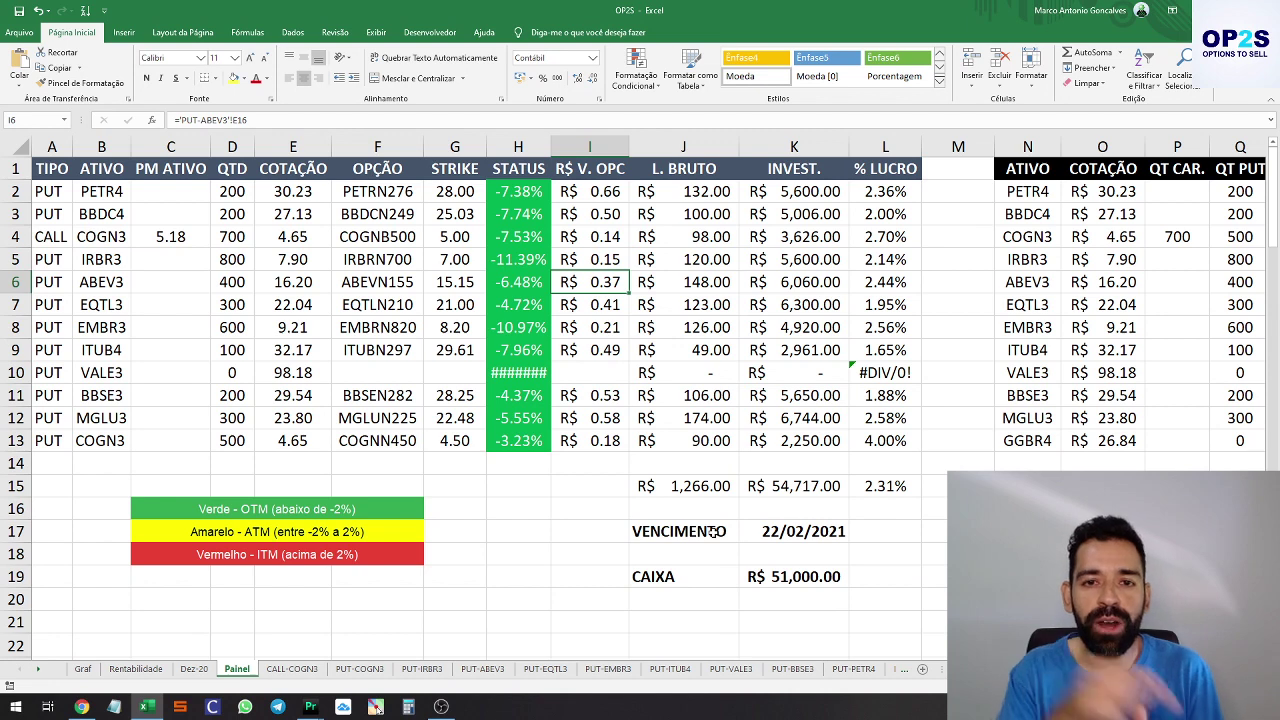
pyautogui.press('Up')
pyautogui.press('Up')
pyautogui.press('Up')
pyautogui.press('Up')
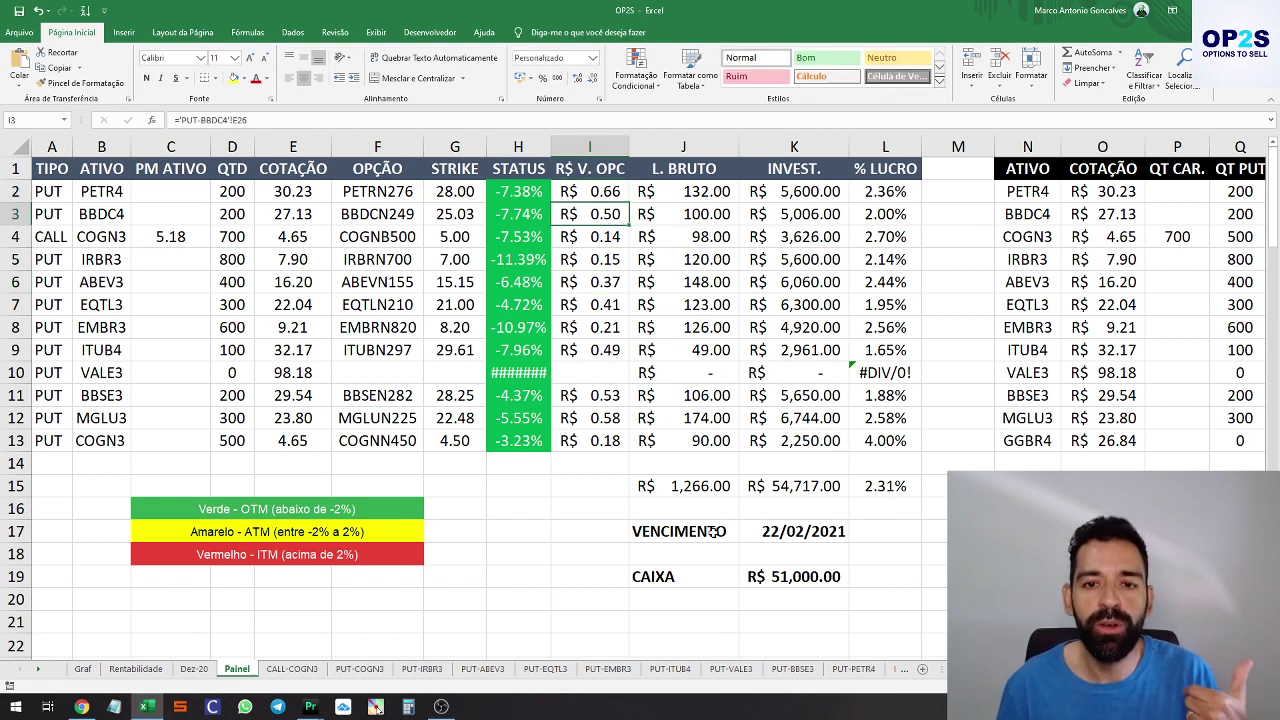
pyautogui.press('Down')
pyautogui.press('Right')
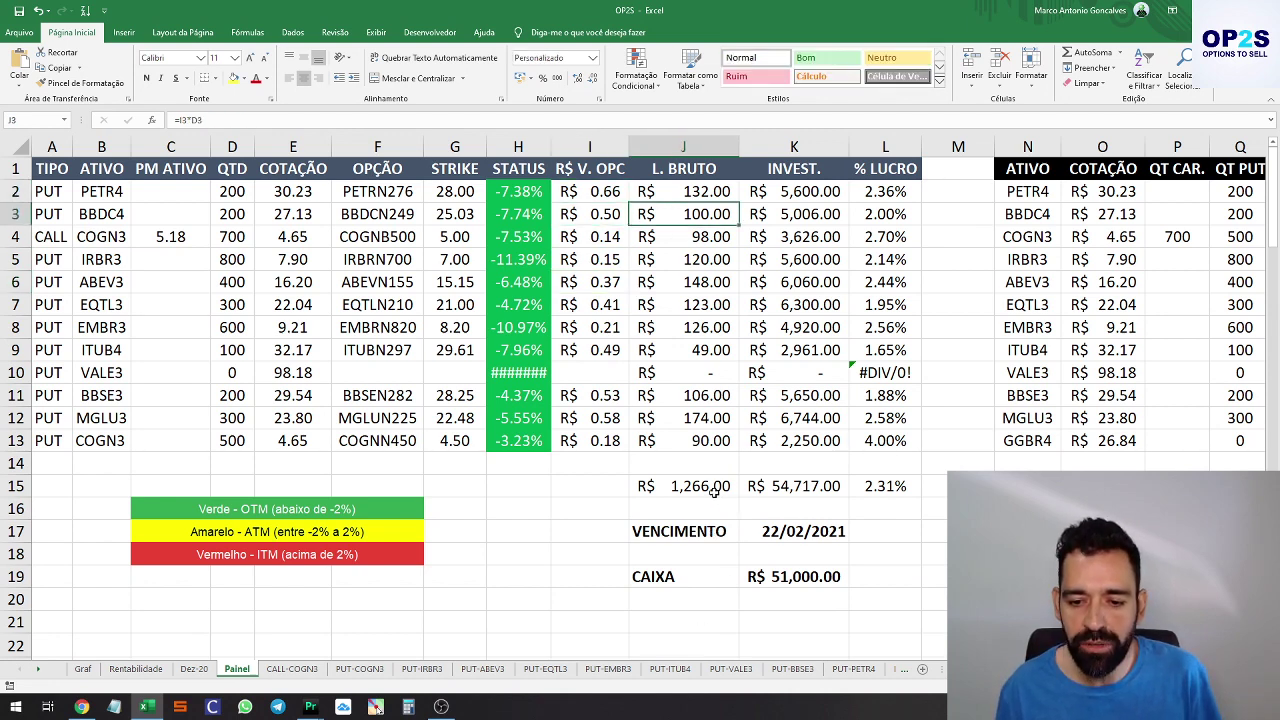
pyautogui.click(716, 494)
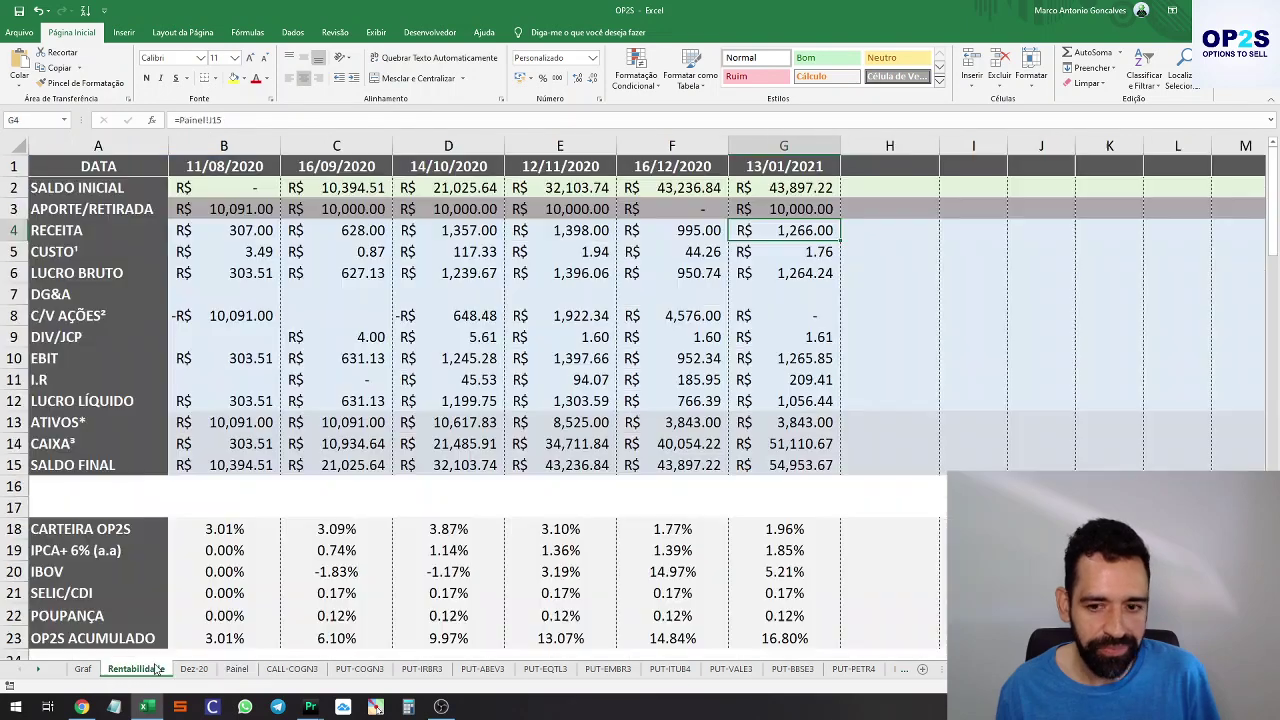
# Review the 13/01/2021 figures in the Rentabilidade sheet from CUSTO in G5 down through DIV/JCP in G9
pyautogui.click(158, 668)
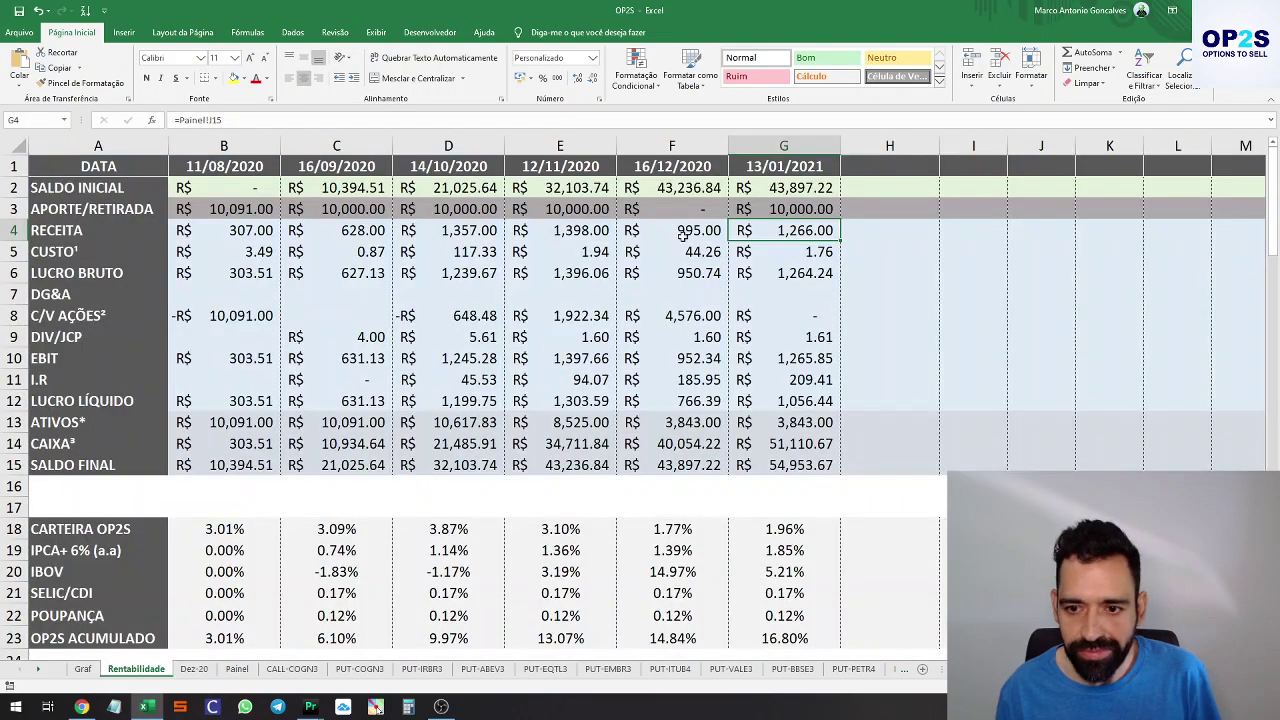
pyautogui.click(818, 258)
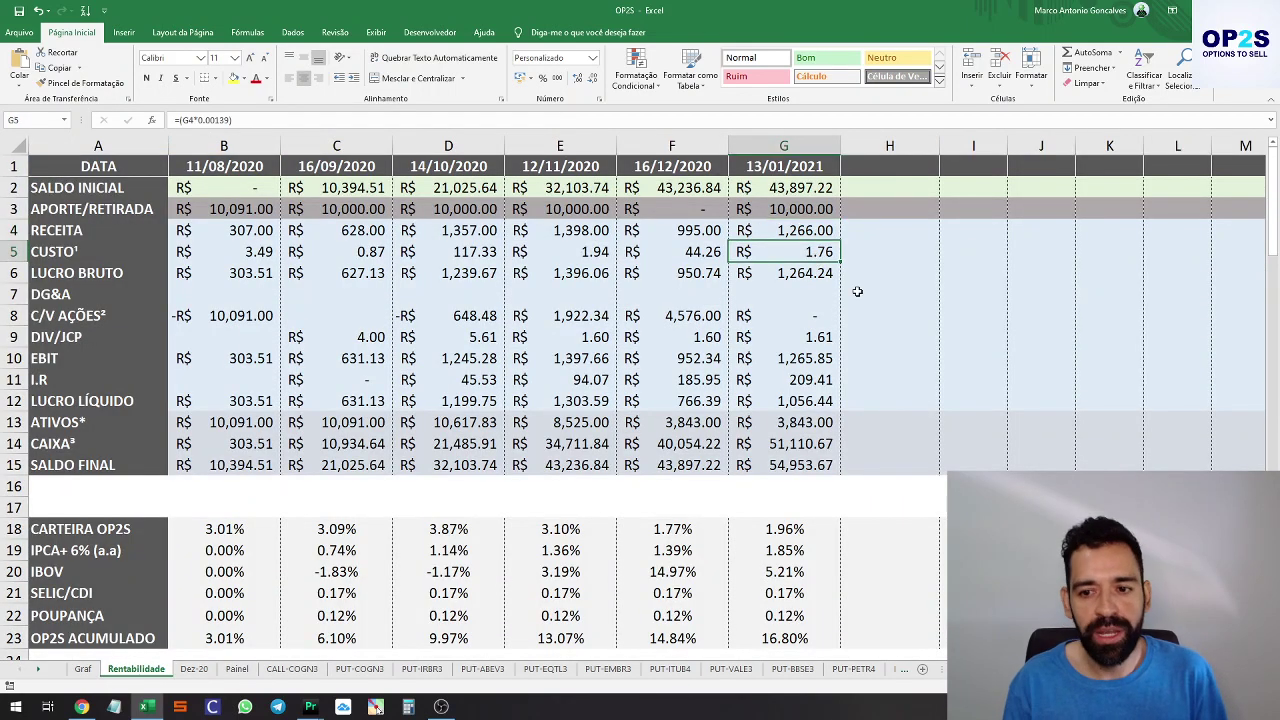
pyautogui.press('Down')
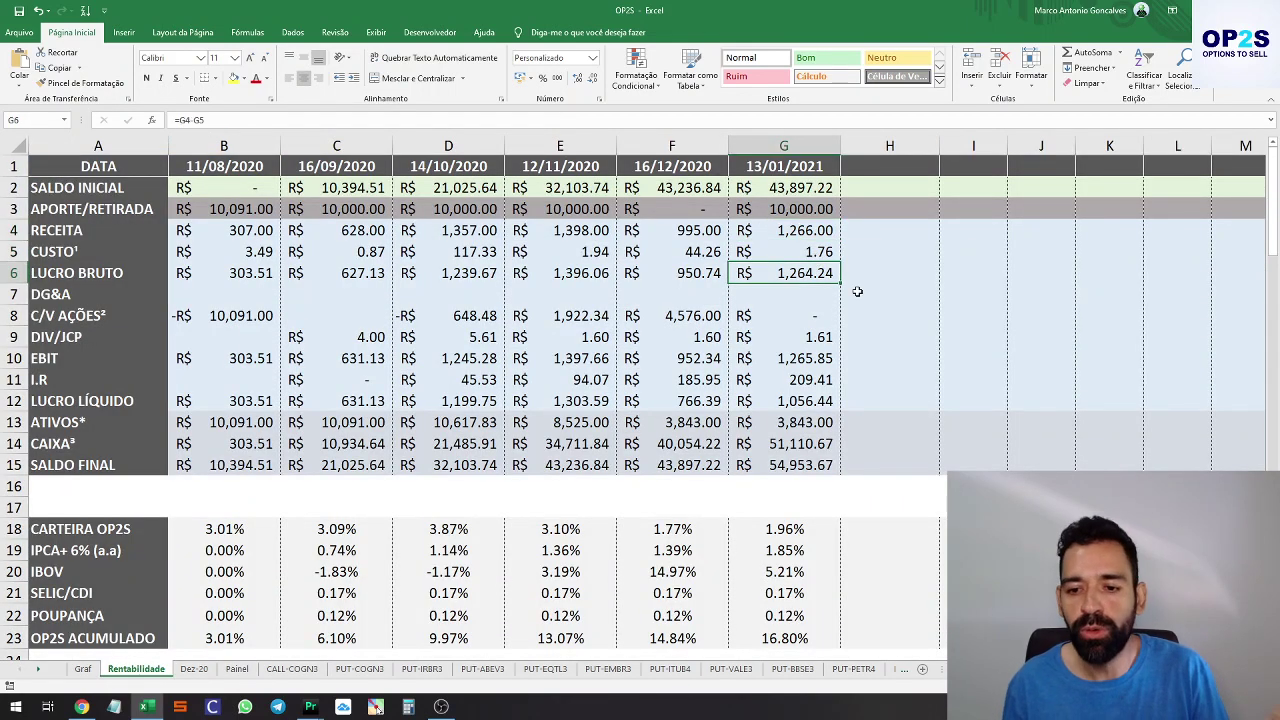
pyautogui.press('Down')
pyautogui.press('Down')
pyautogui.press('Up')
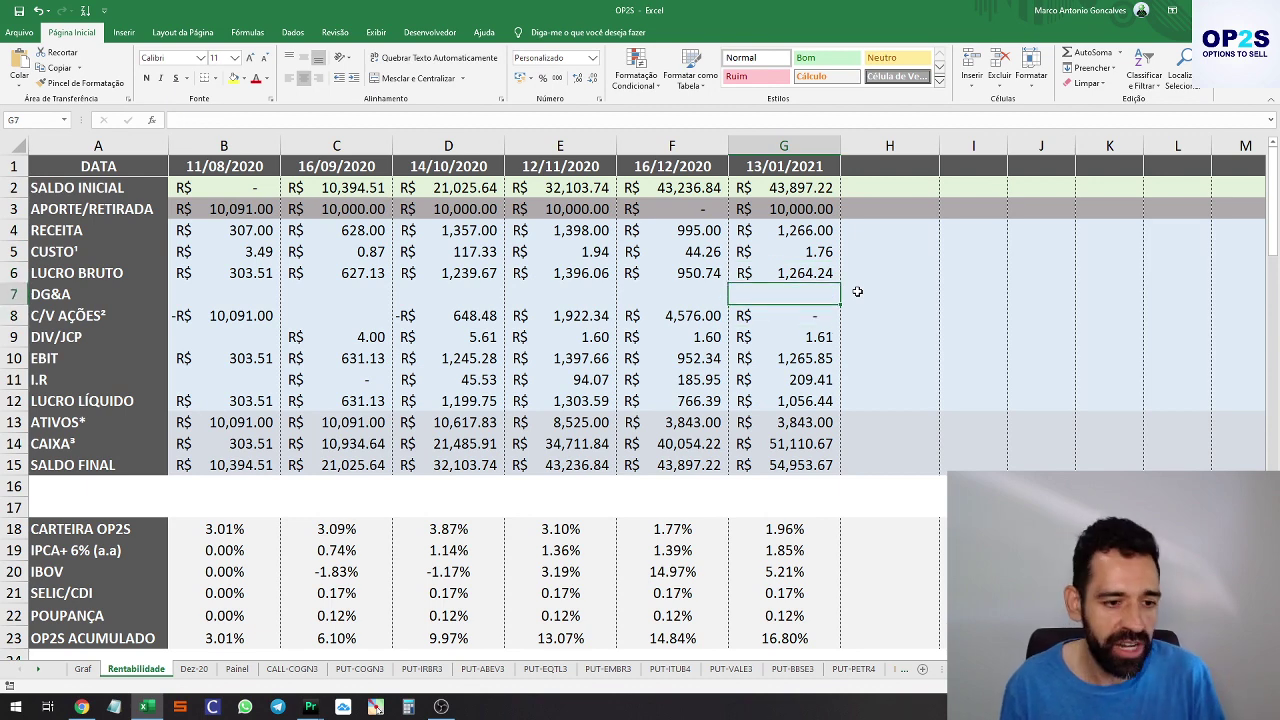
pyautogui.press('Down')
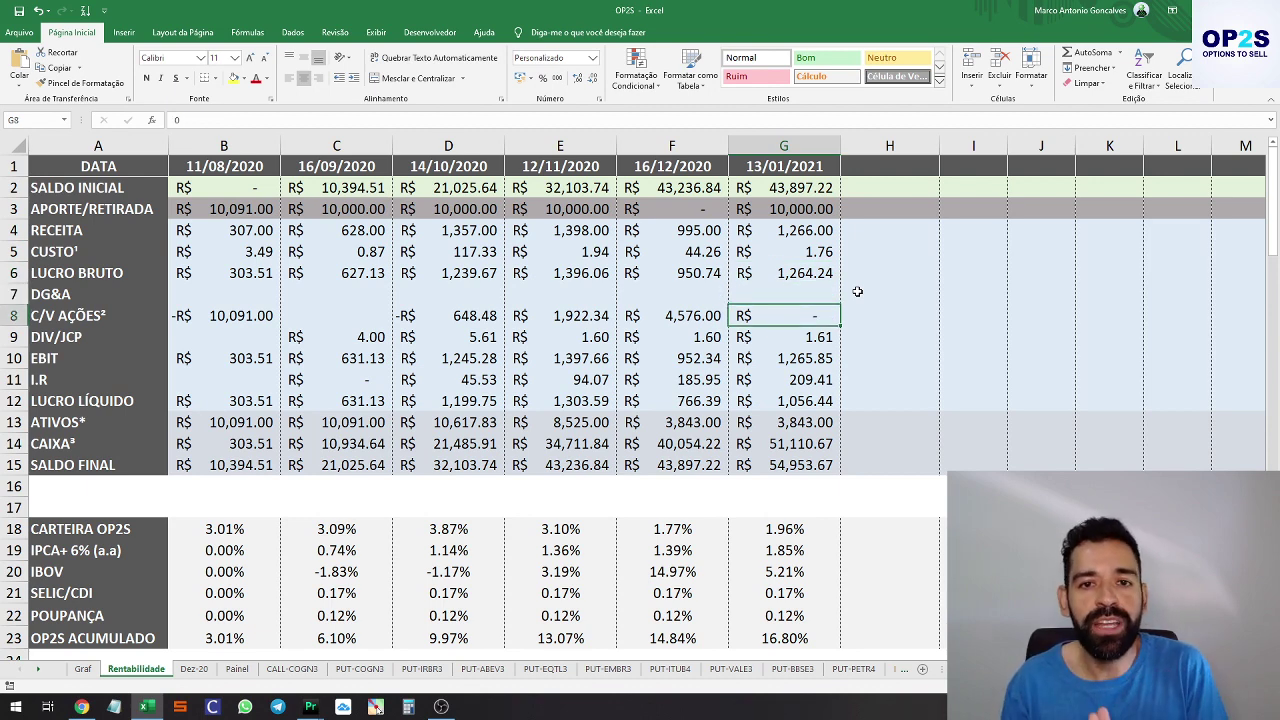
pyautogui.press('Down')
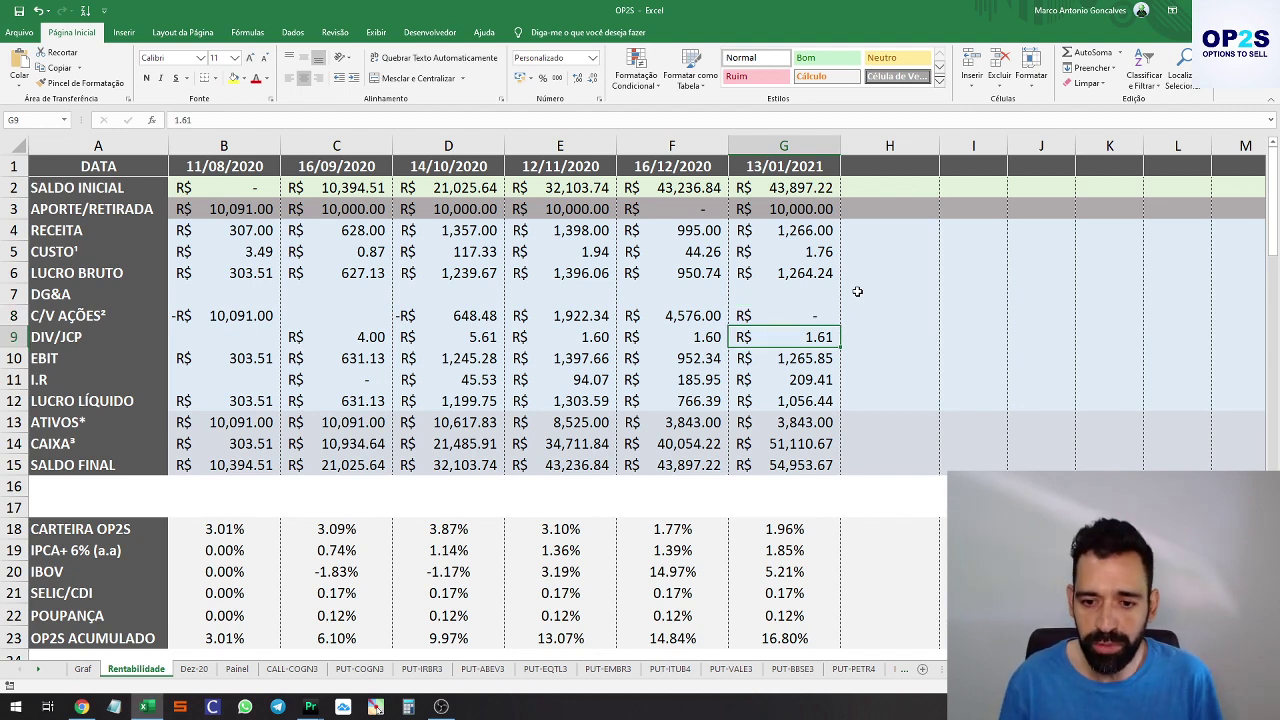
# Examine the 13/01/2021 EBIT, I.R, LUCRO LÍQUIDO, ATIVOS and CAIXA cells and their formulas in G10 to G14
pyautogui.press('Down')
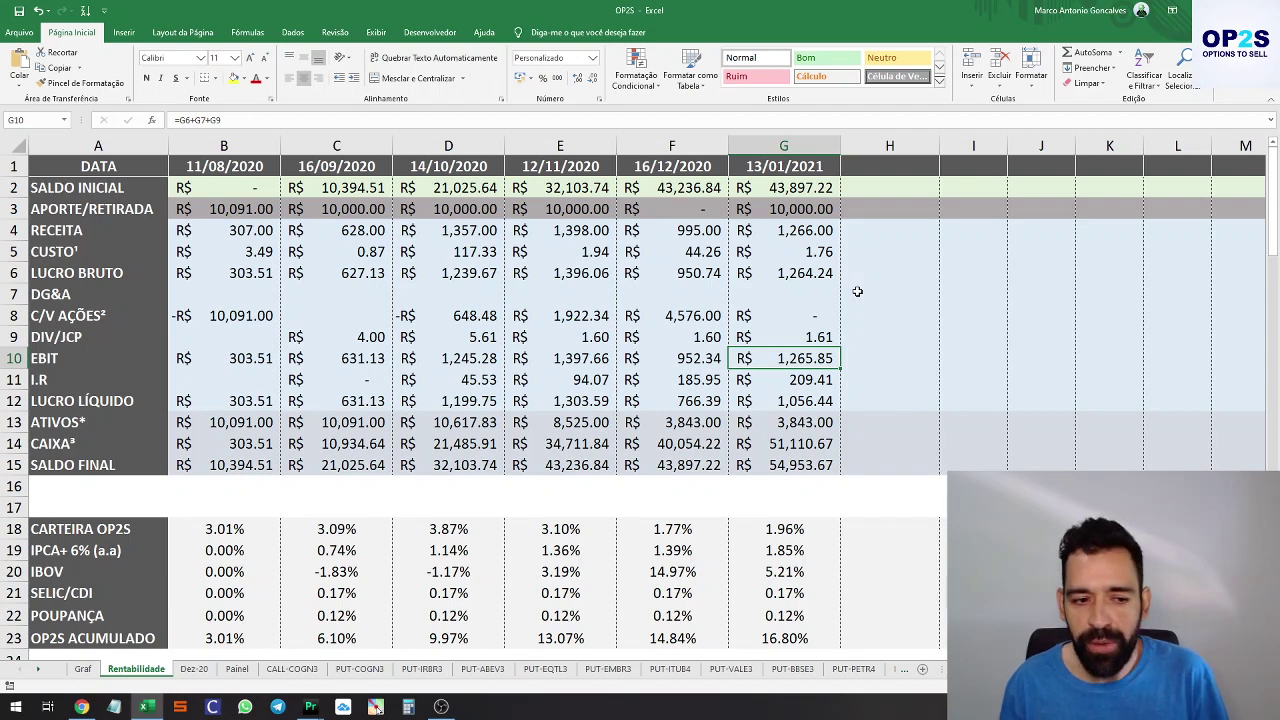
pyautogui.press('Down')
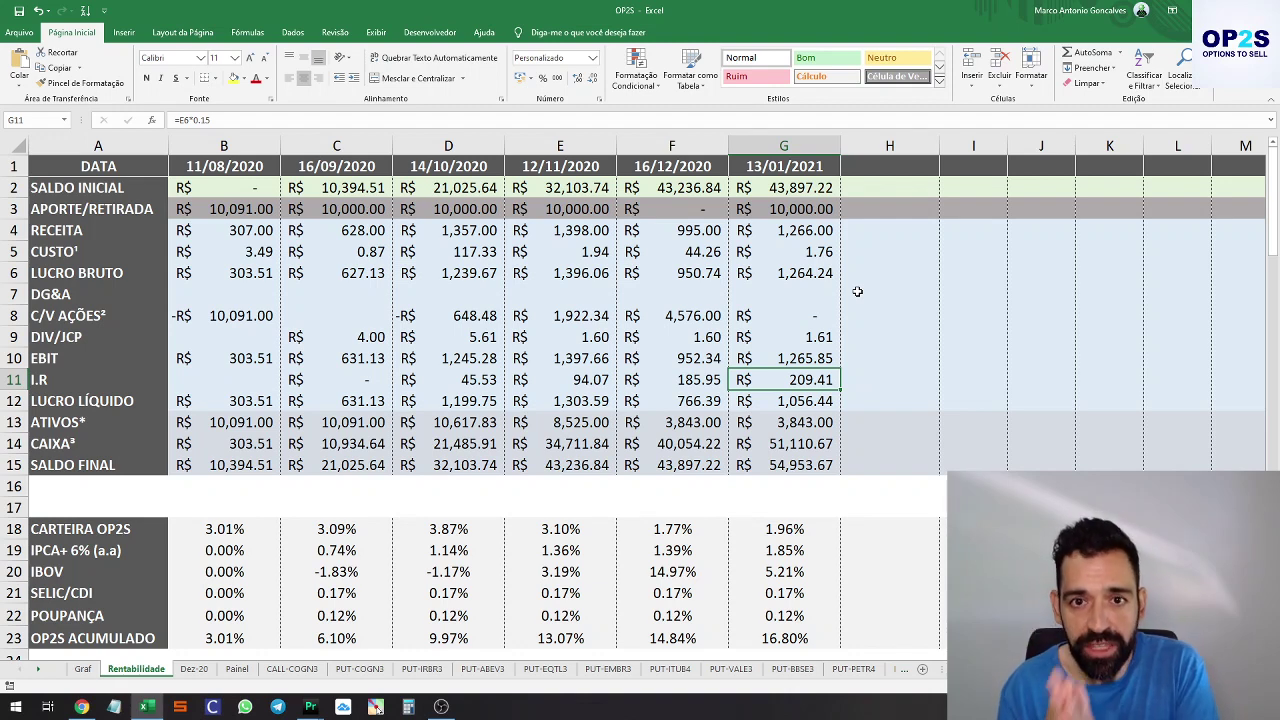
pyautogui.press('Down')
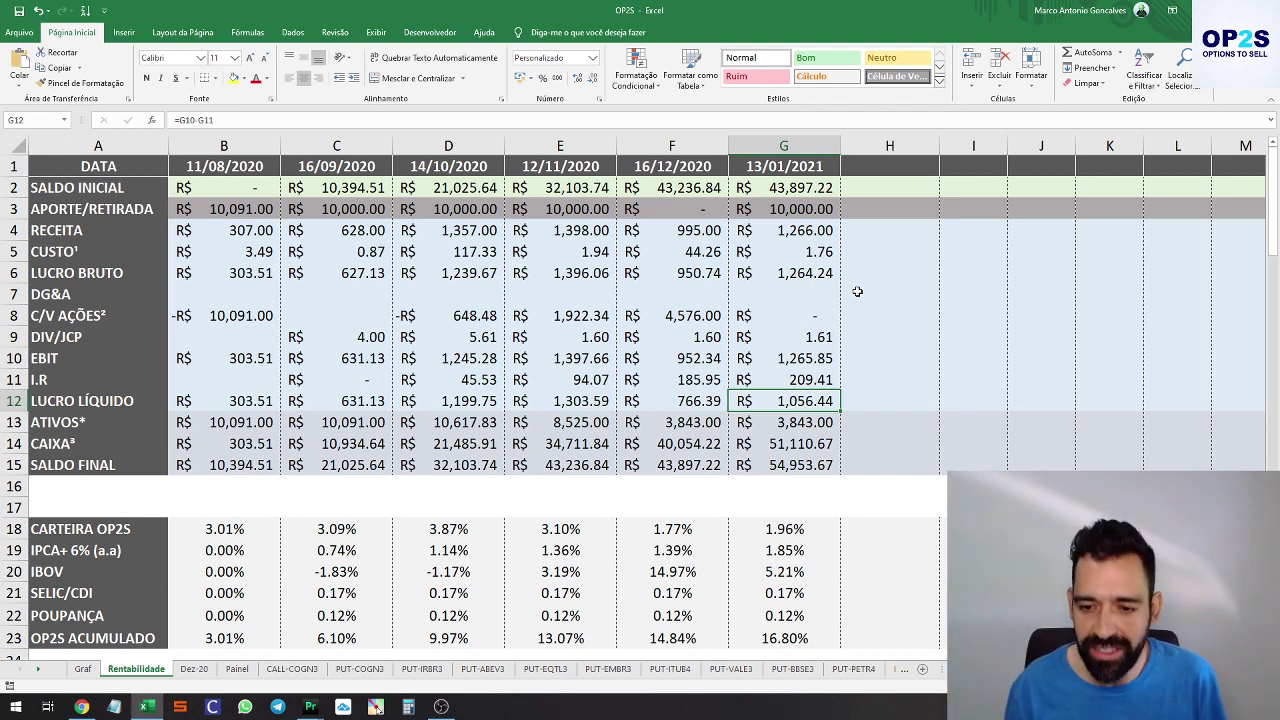
pyautogui.press('Down')
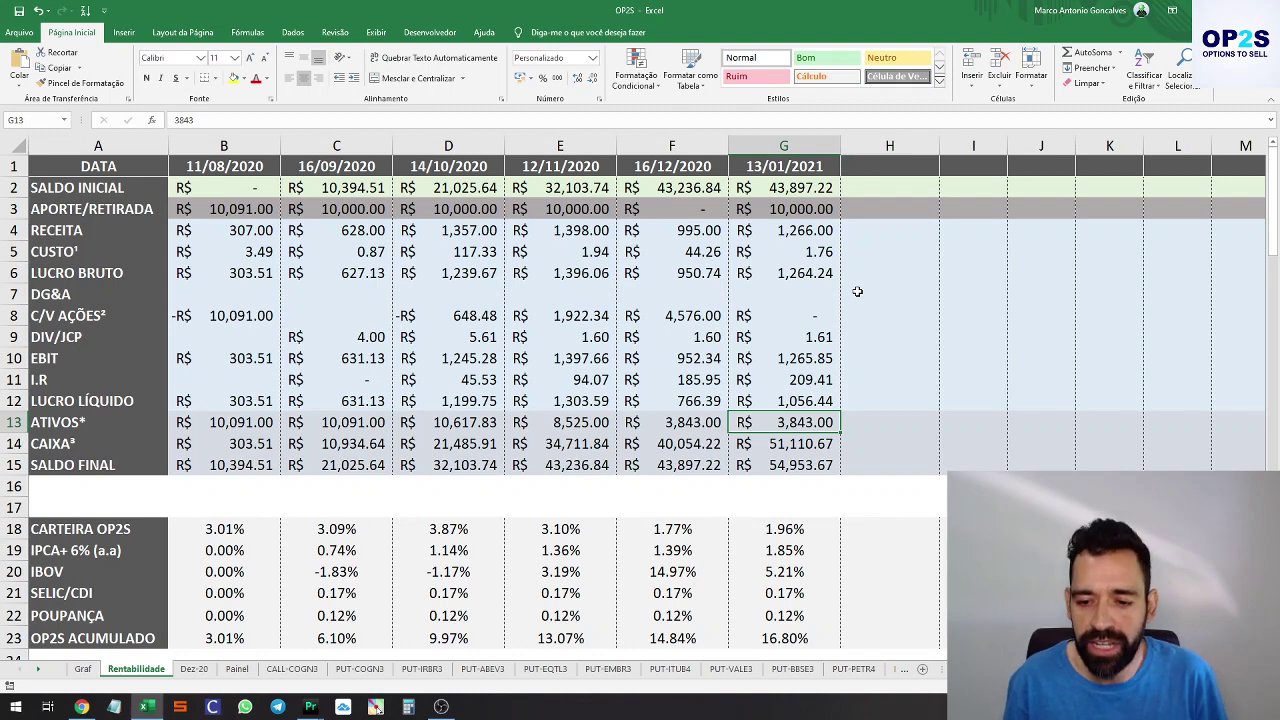
pyautogui.press('Down')
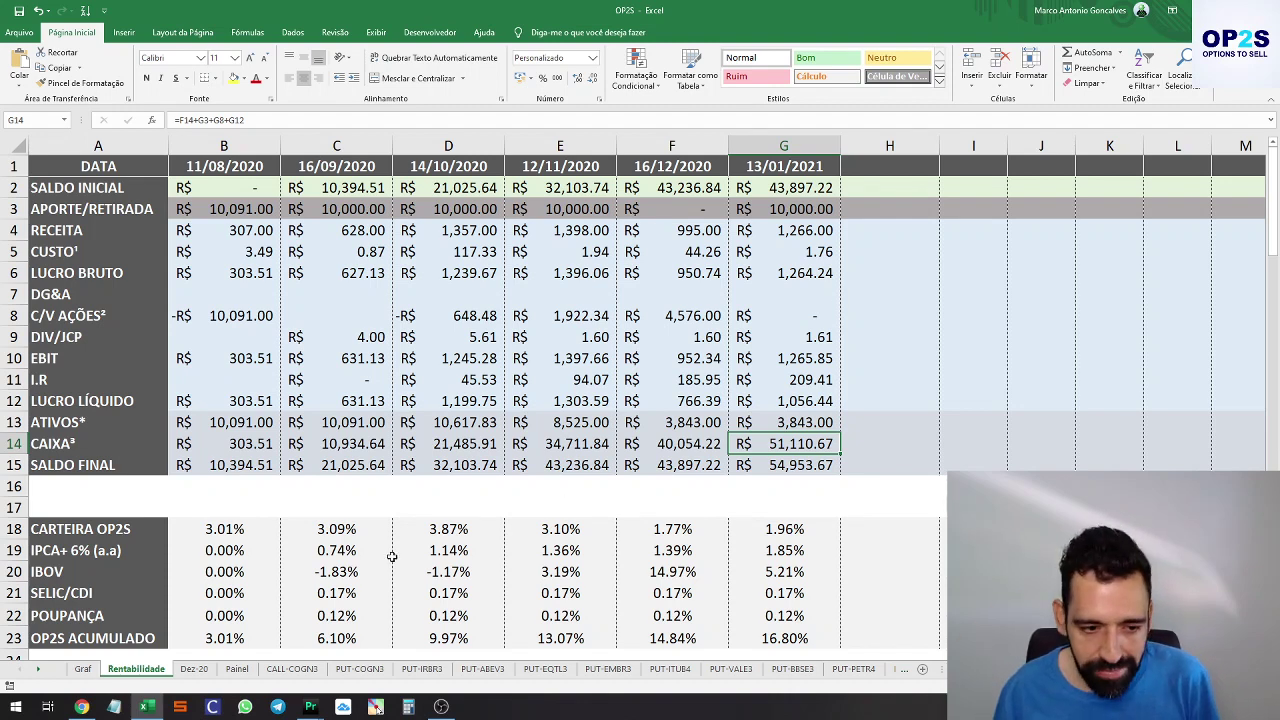
pyautogui.scroll(-1, 534, 376)
pyautogui.scroll(1, 534, 376)
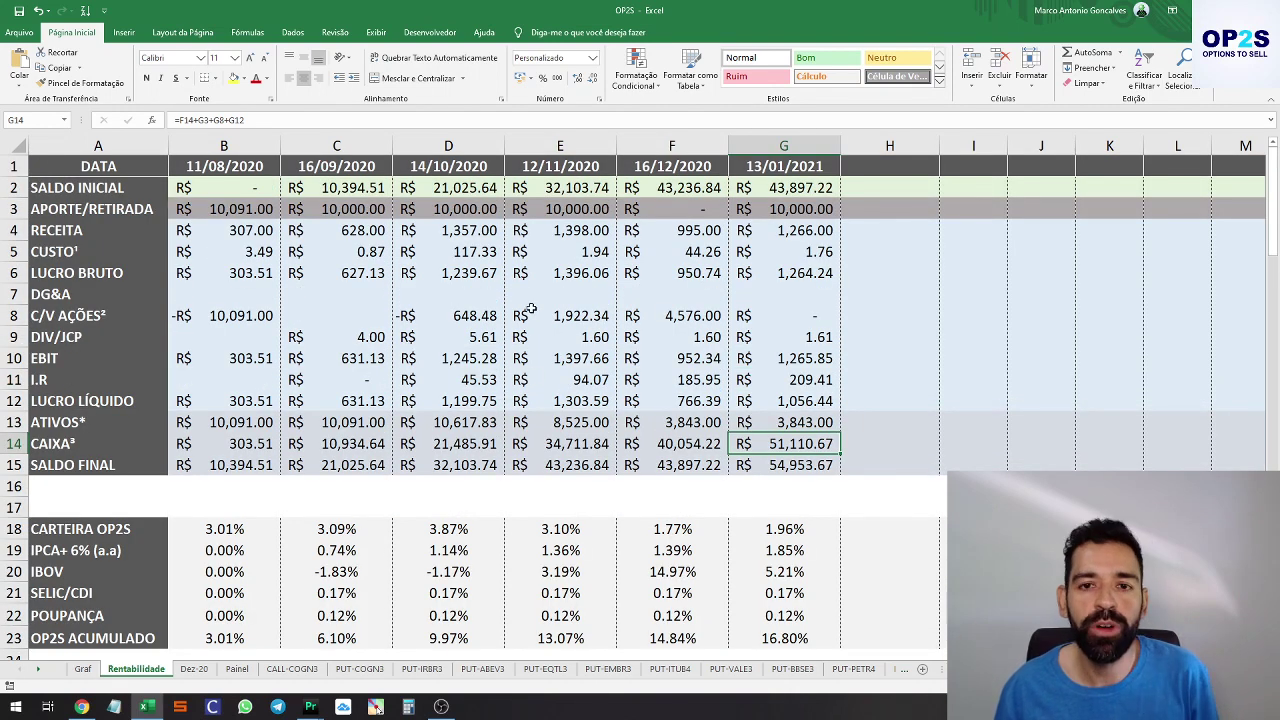
# Highlight the option codes in F2:F13 of the Painel sheet
pyautogui.click(232, 670)
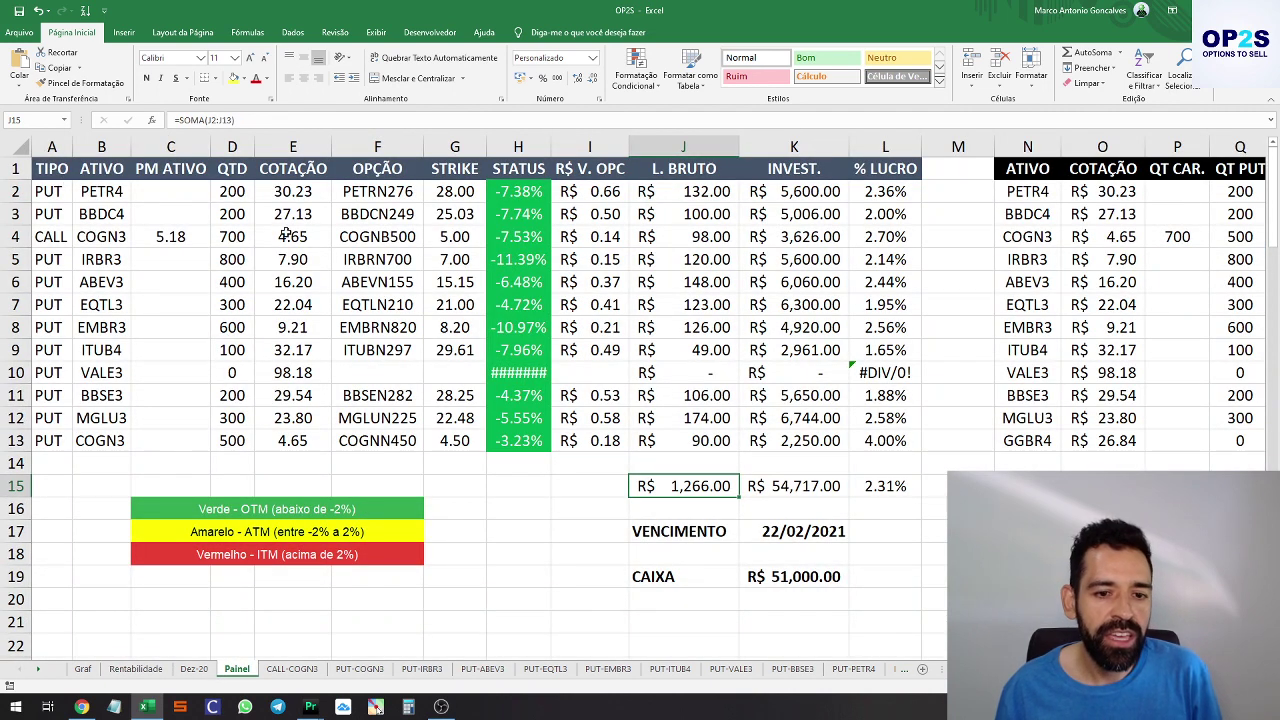
pyautogui.moveTo(362, 192); pyautogui.dragTo(370, 443)
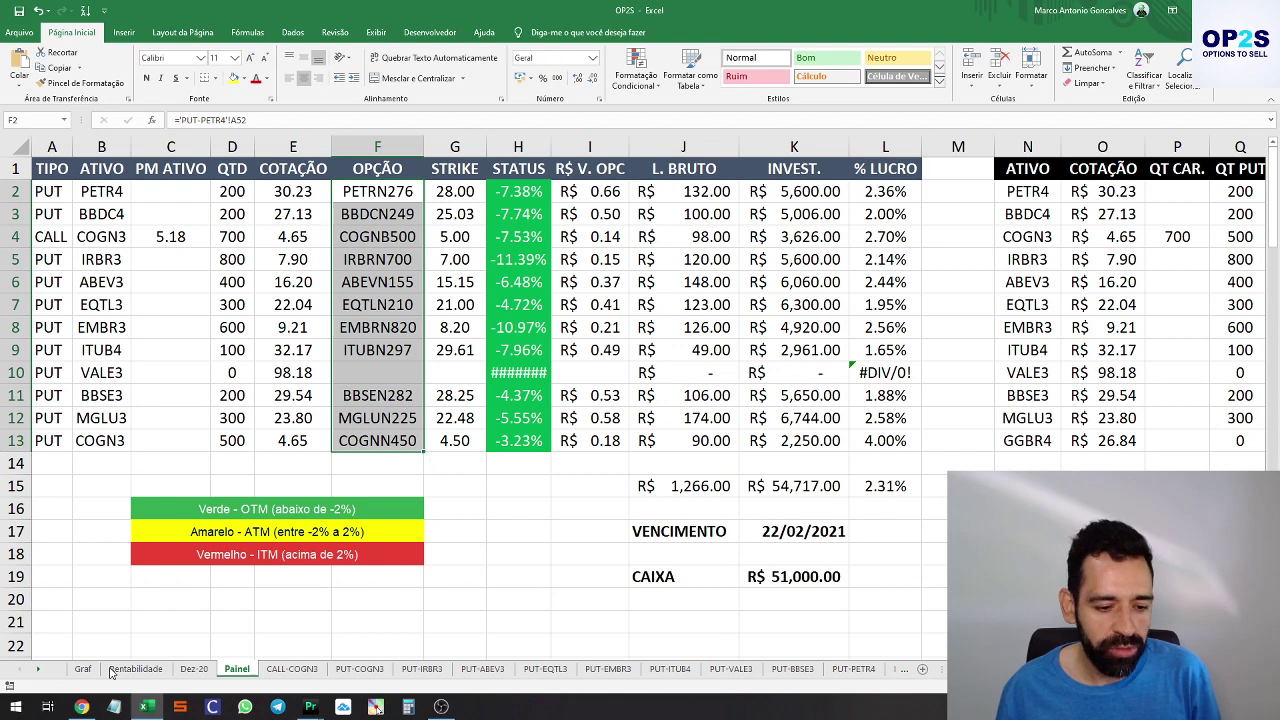
# Switch to Clear Pro in Chrome and start a Call & Put strategy under Estratégia de Opções
pyautogui.click(81, 707)
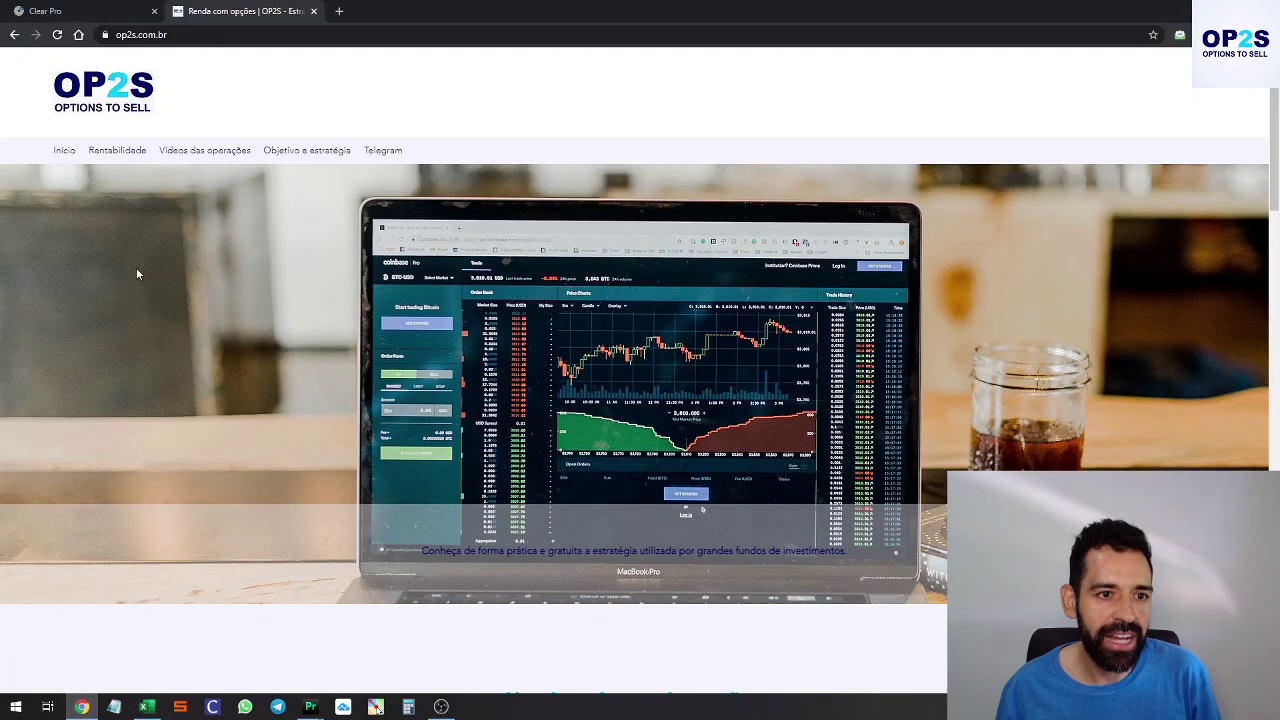
pyautogui.click(81, 17)
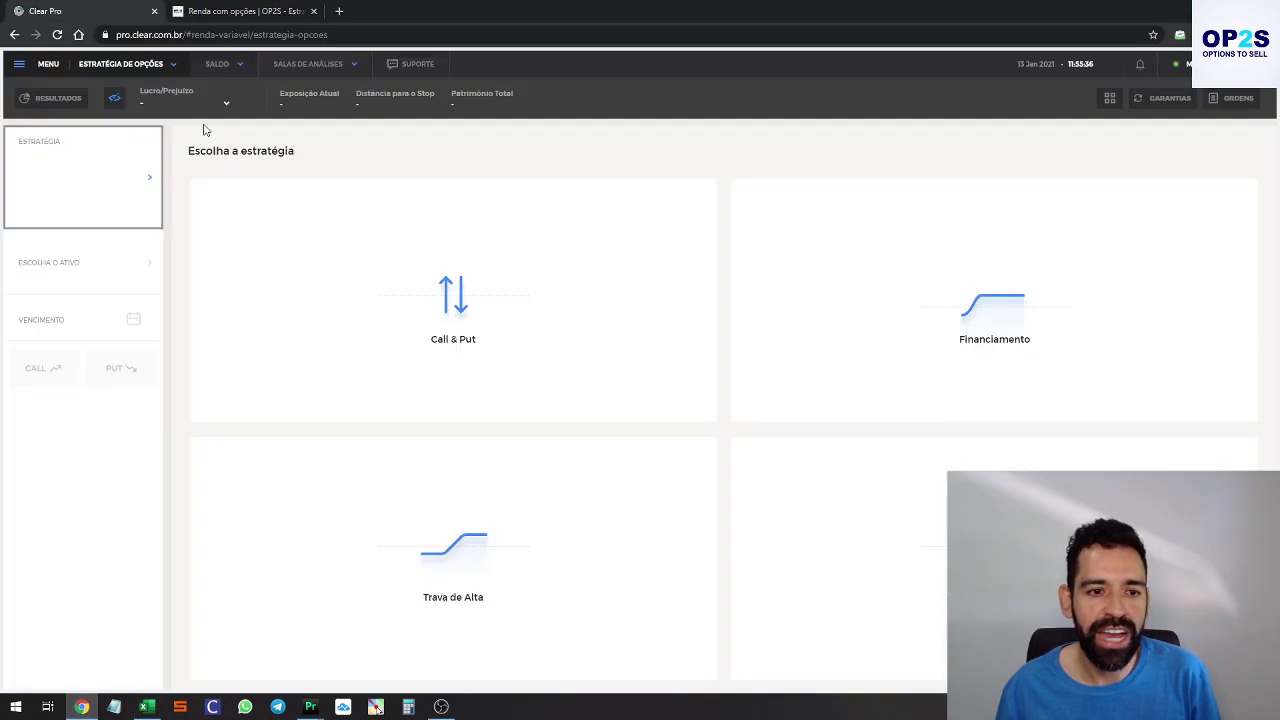
pyautogui.click(155, 68)
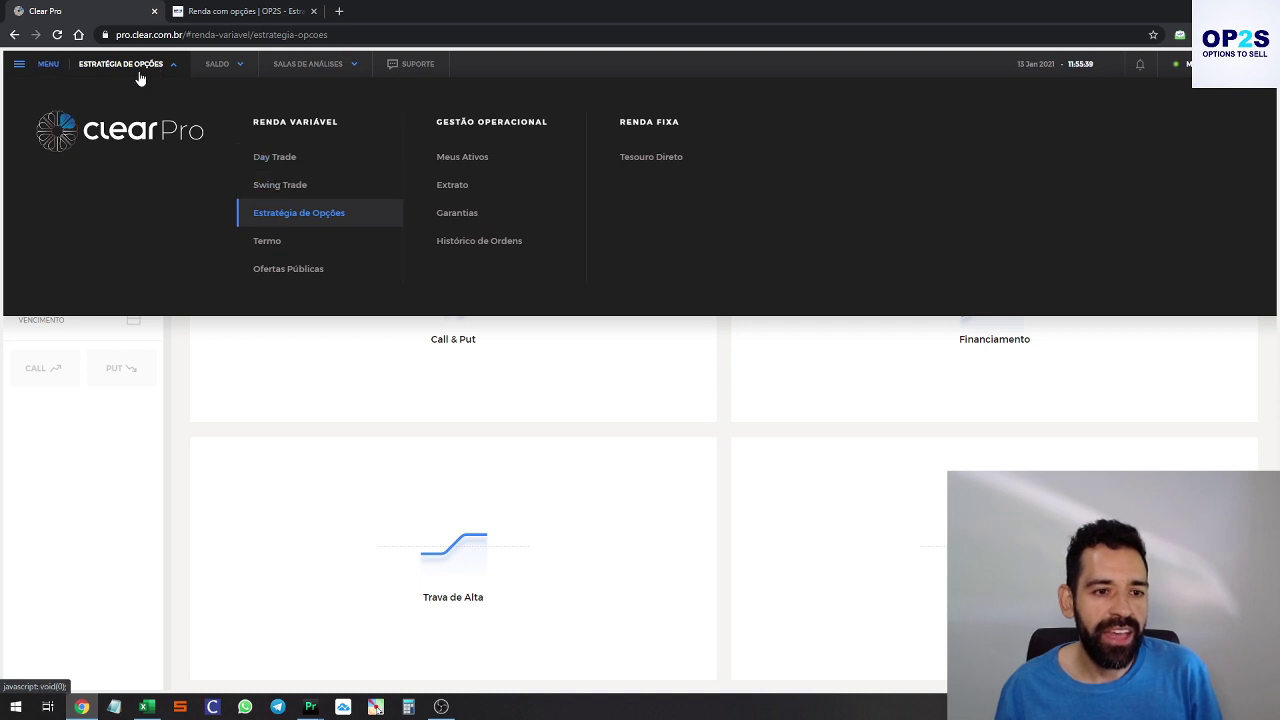
pyautogui.click(290, 214)
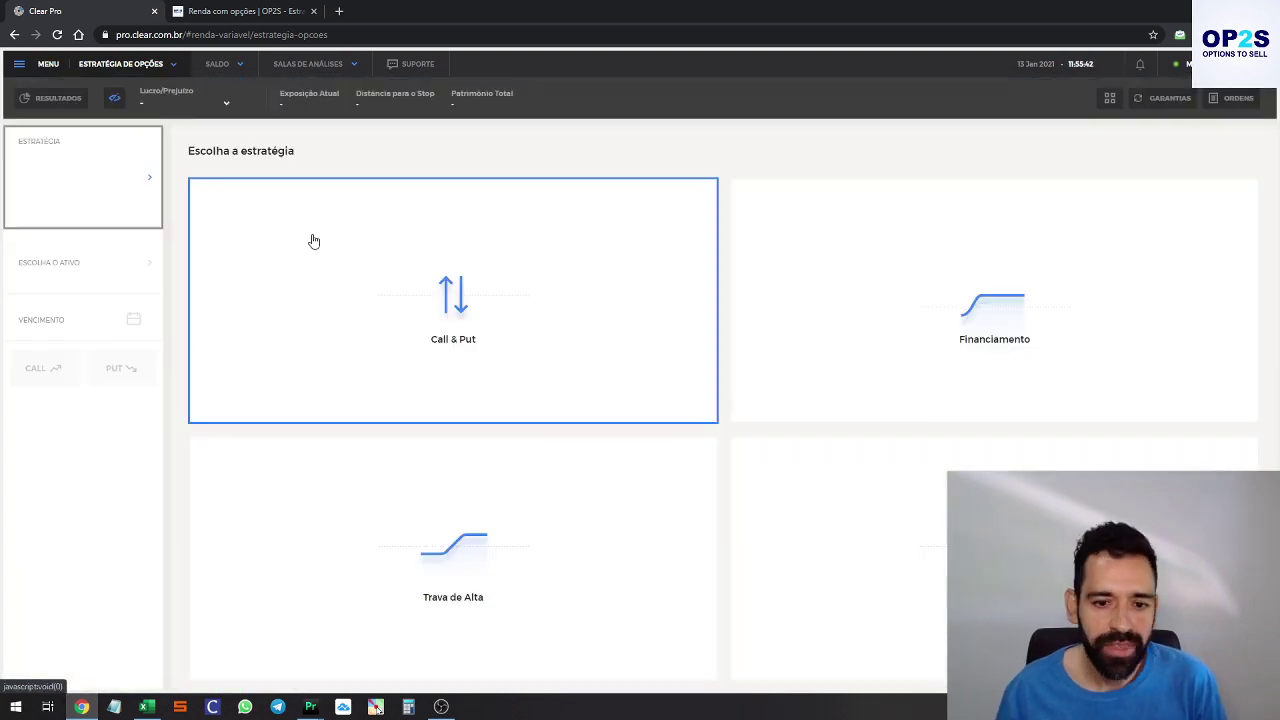
pyautogui.click(427, 295)
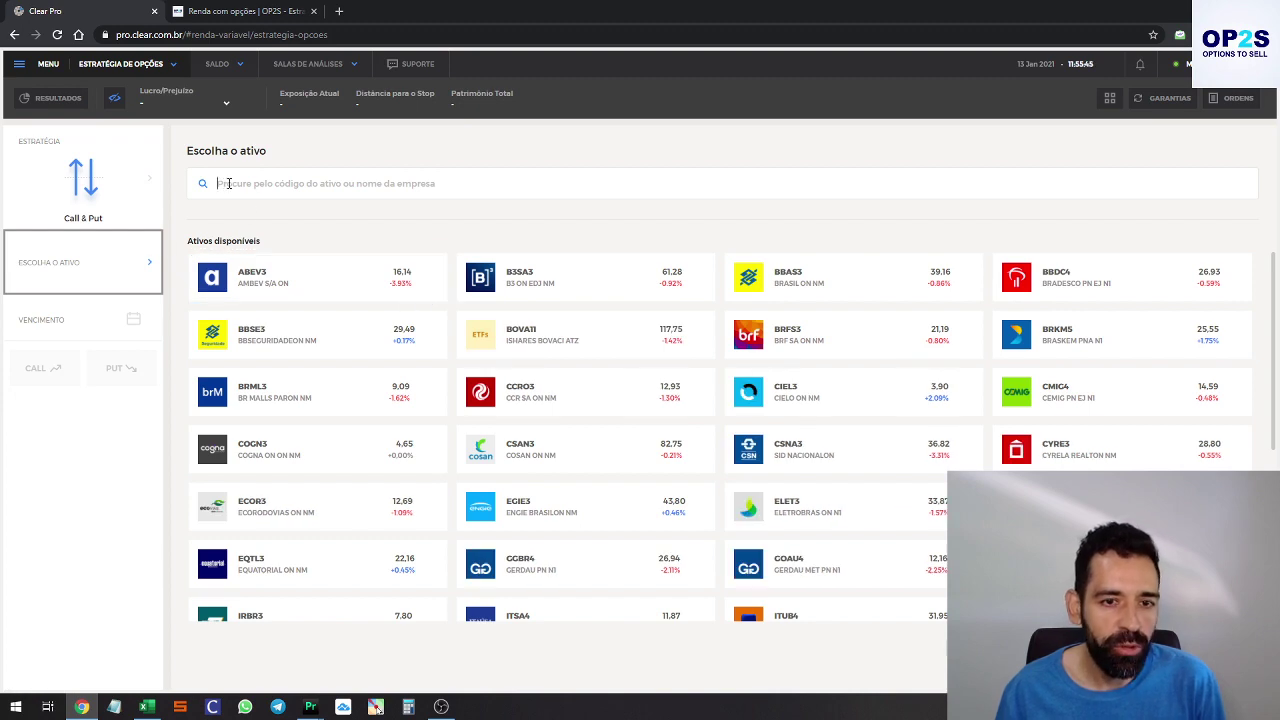
# Check the PETR4 option code in the Painel sheet, and list the PETR4 puts expiring 22 Fevereiro 2021 in Clear Pro
pyautogui.hotkey('alt', 'Tab')
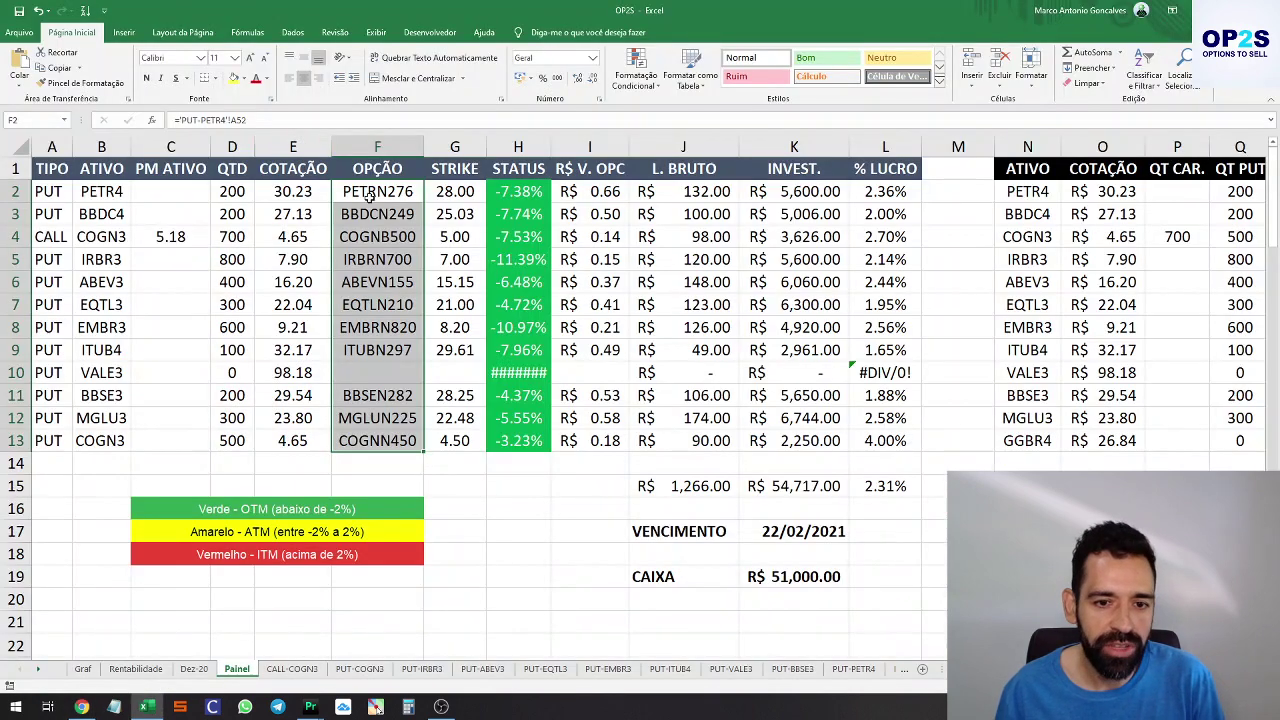
pyautogui.click(368, 196)
pyautogui.hotkey('alt', 'Tab')
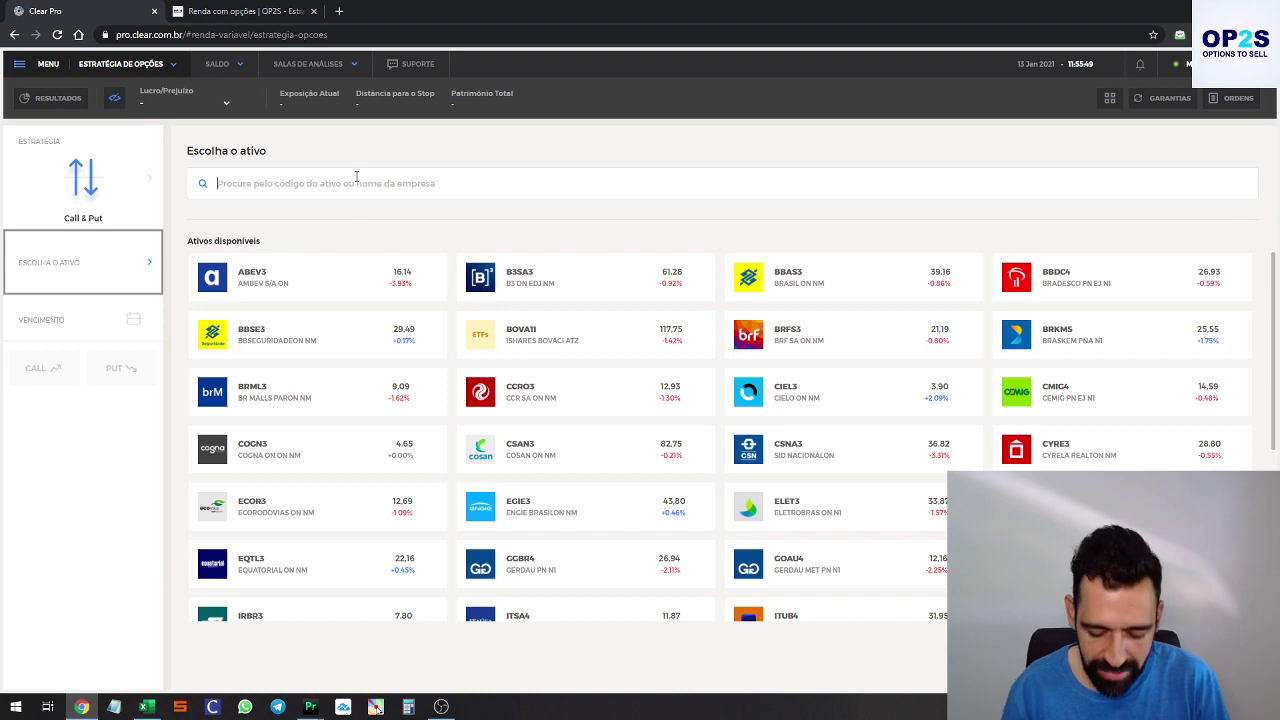
pyautogui.write('PETR')
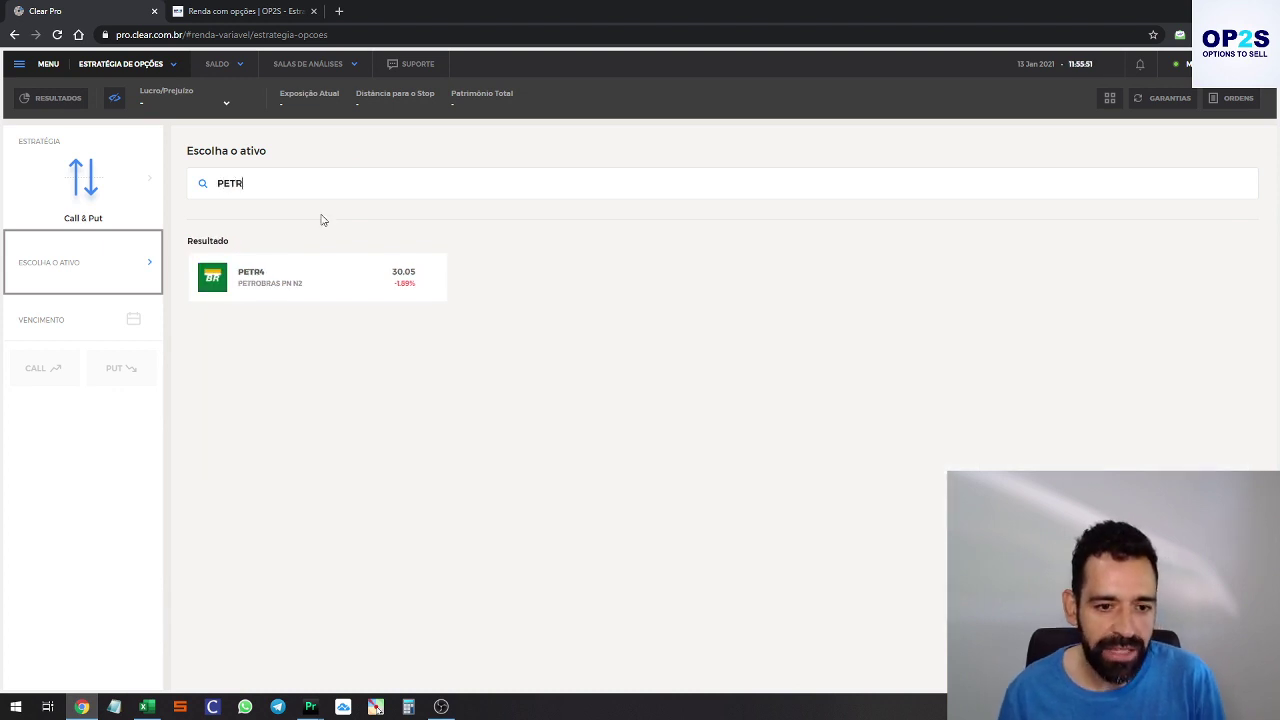
pyautogui.click(310, 284)
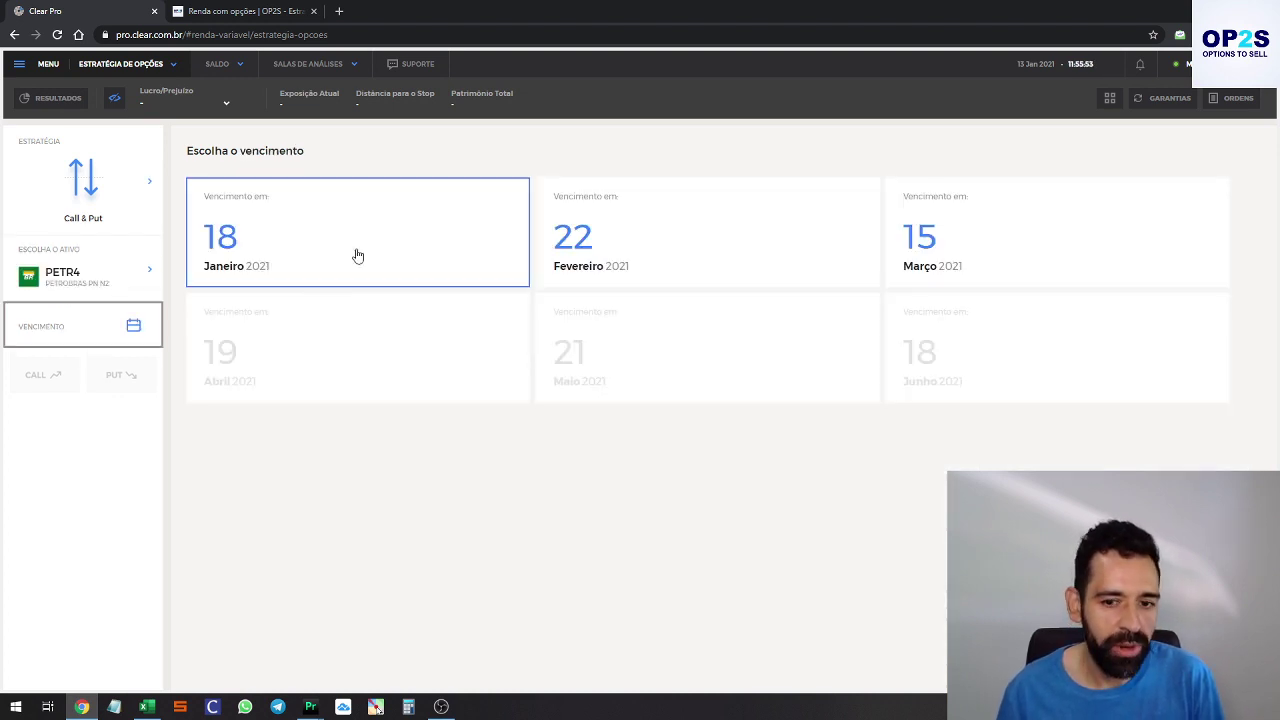
pyautogui.click(601, 241)
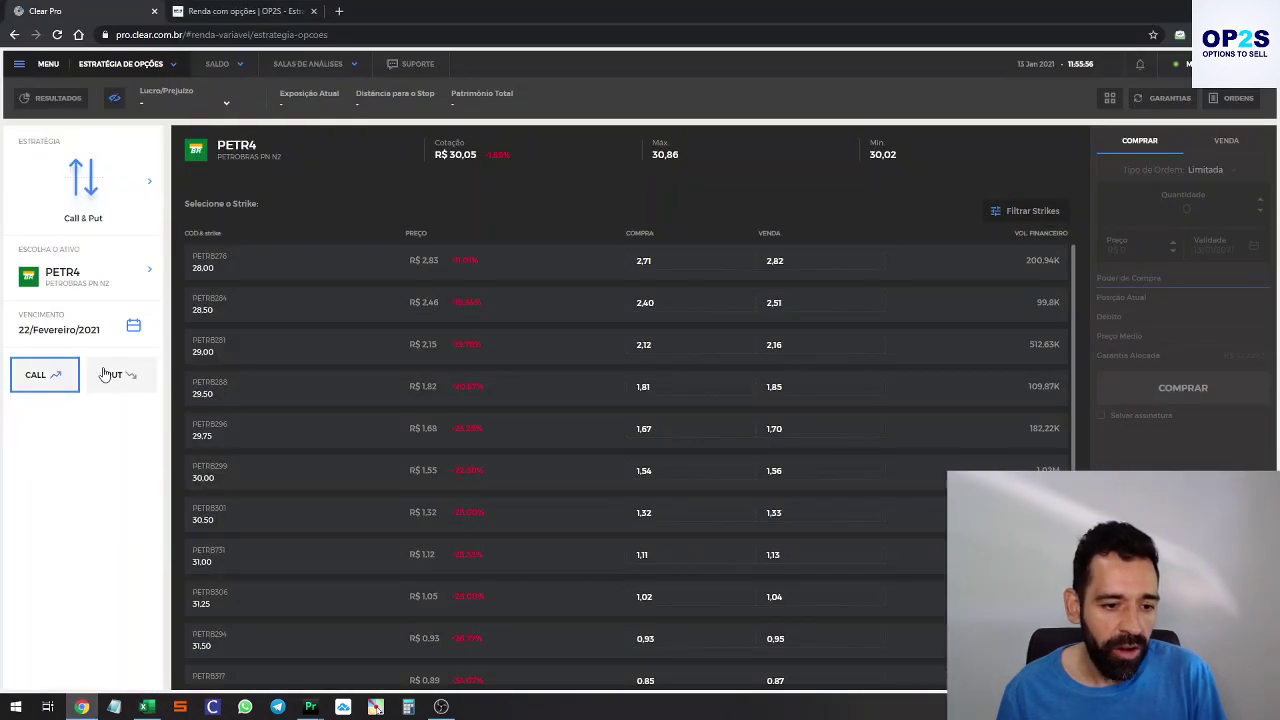
pyautogui.click(110, 374)
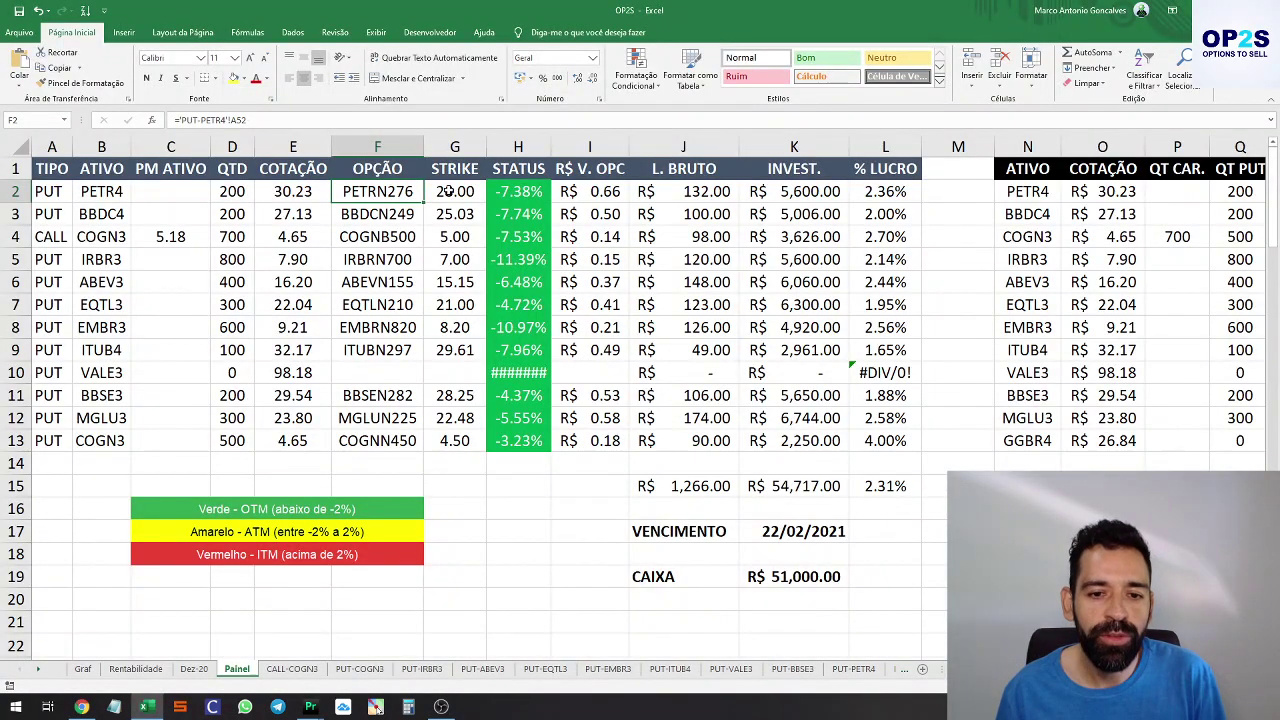
# Select the PETRN276 put at the 28.00 strike from the Painel sheet and prepare a limit sell order for 200 options
pyautogui.click(450, 190)
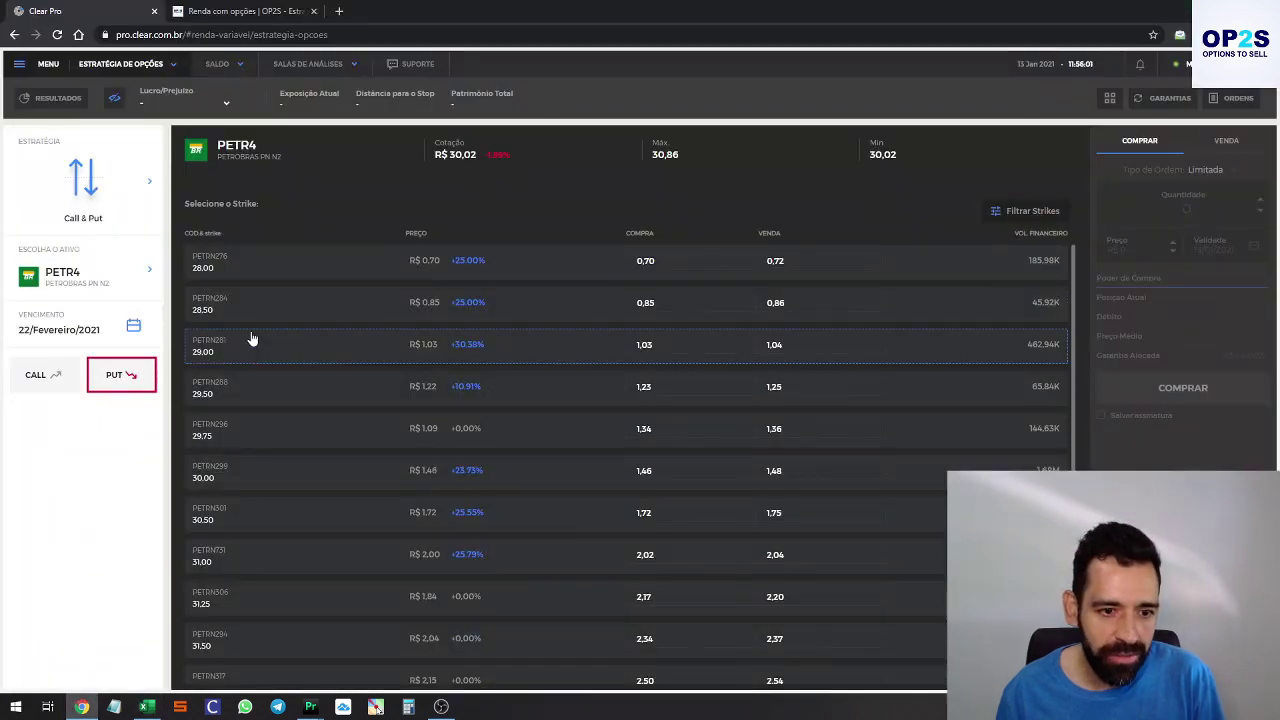
pyautogui.click(503, 273)
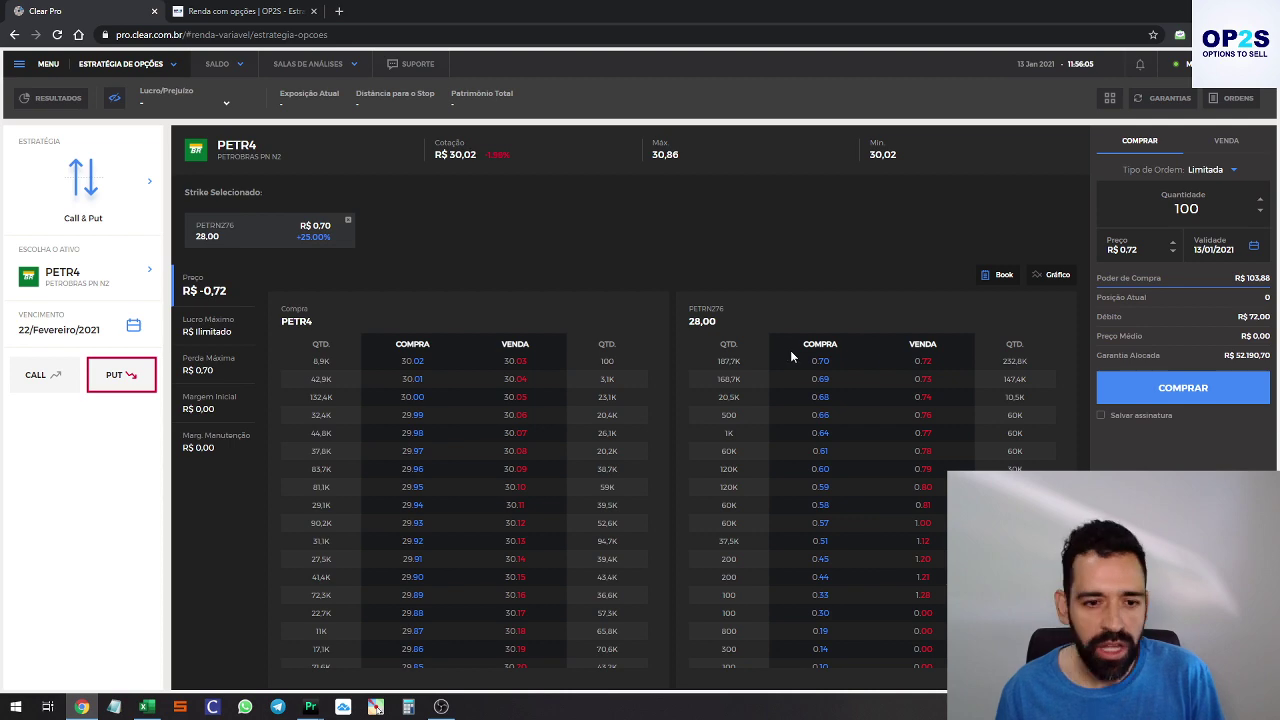
pyautogui.click(1225, 143)
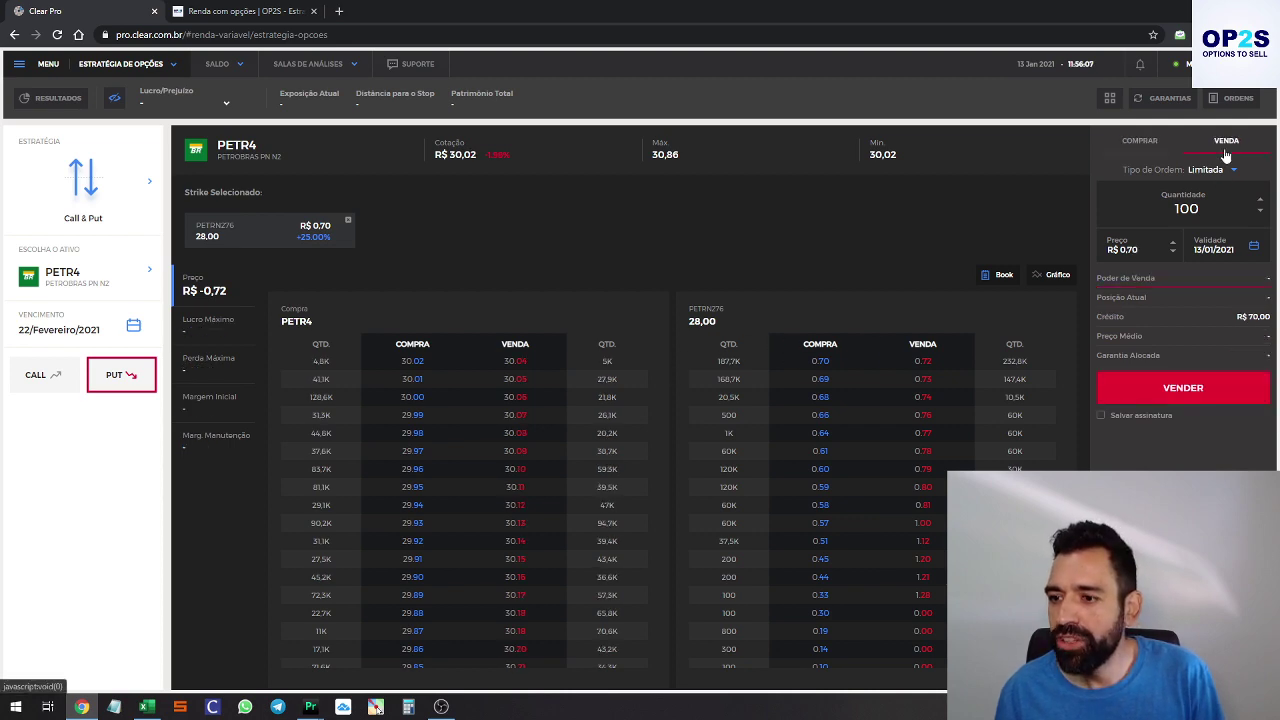
pyautogui.hotkey('alt', 'Tab')
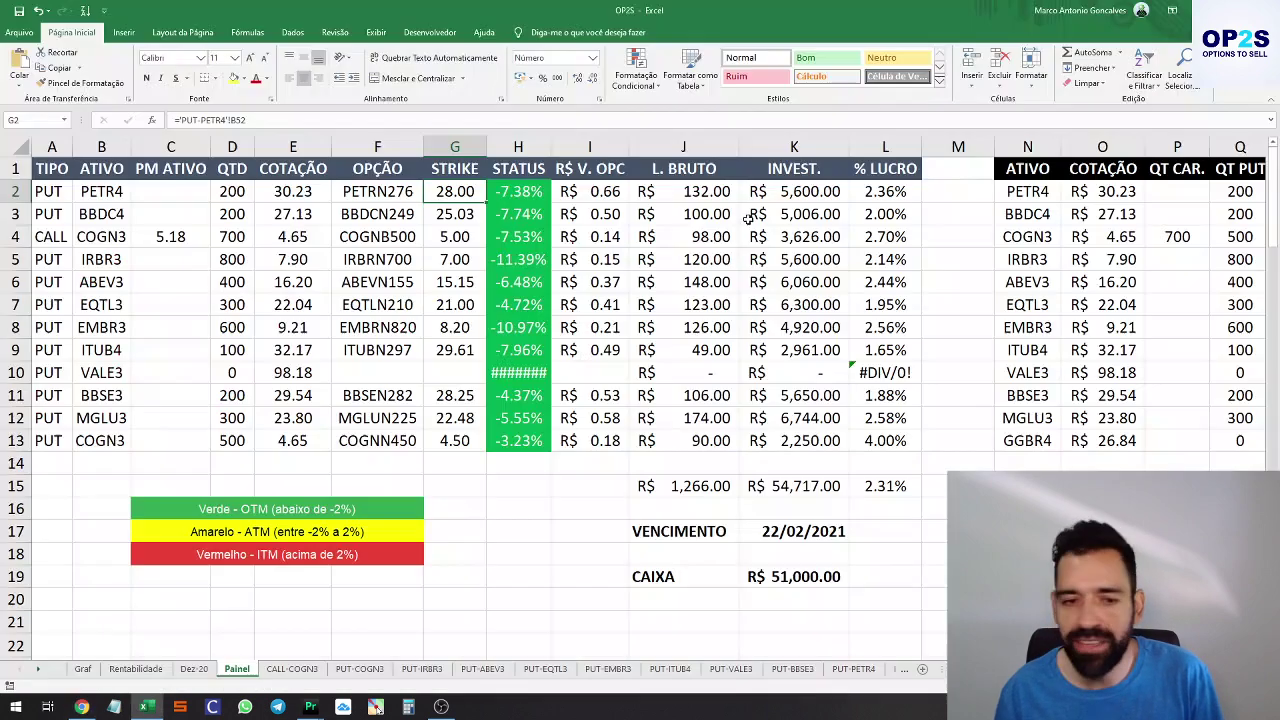
pyautogui.hotkey('alt', 'Tab')
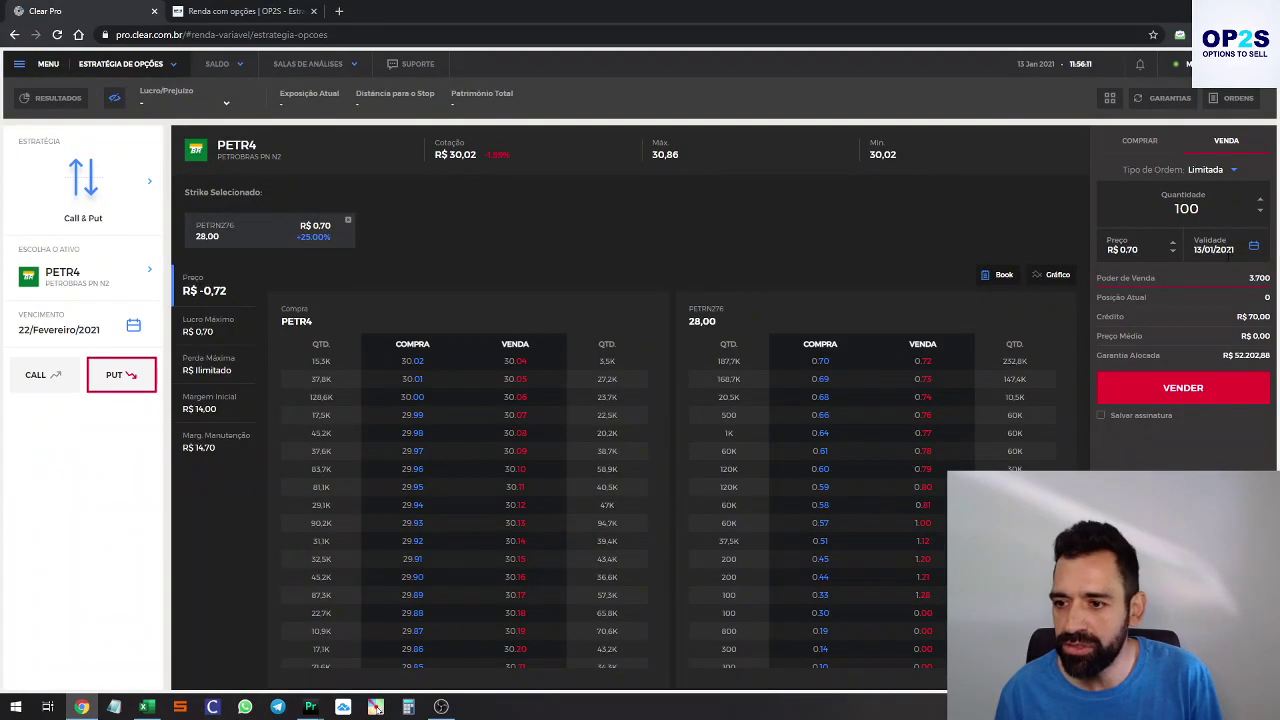
pyautogui.click(1260, 201)
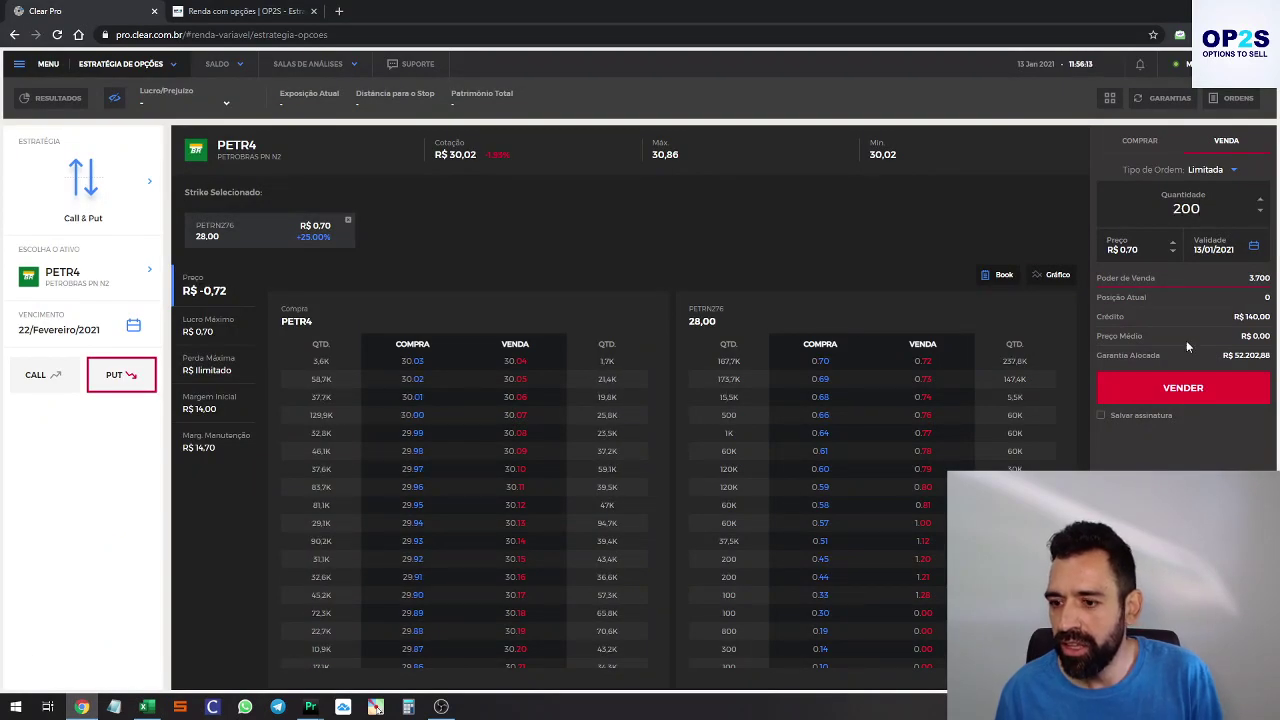
# Enter and save the electronic signature, and submit the PETRN276 sell order for 200 options at R$ 0.71
pyautogui.click(1147, 394)
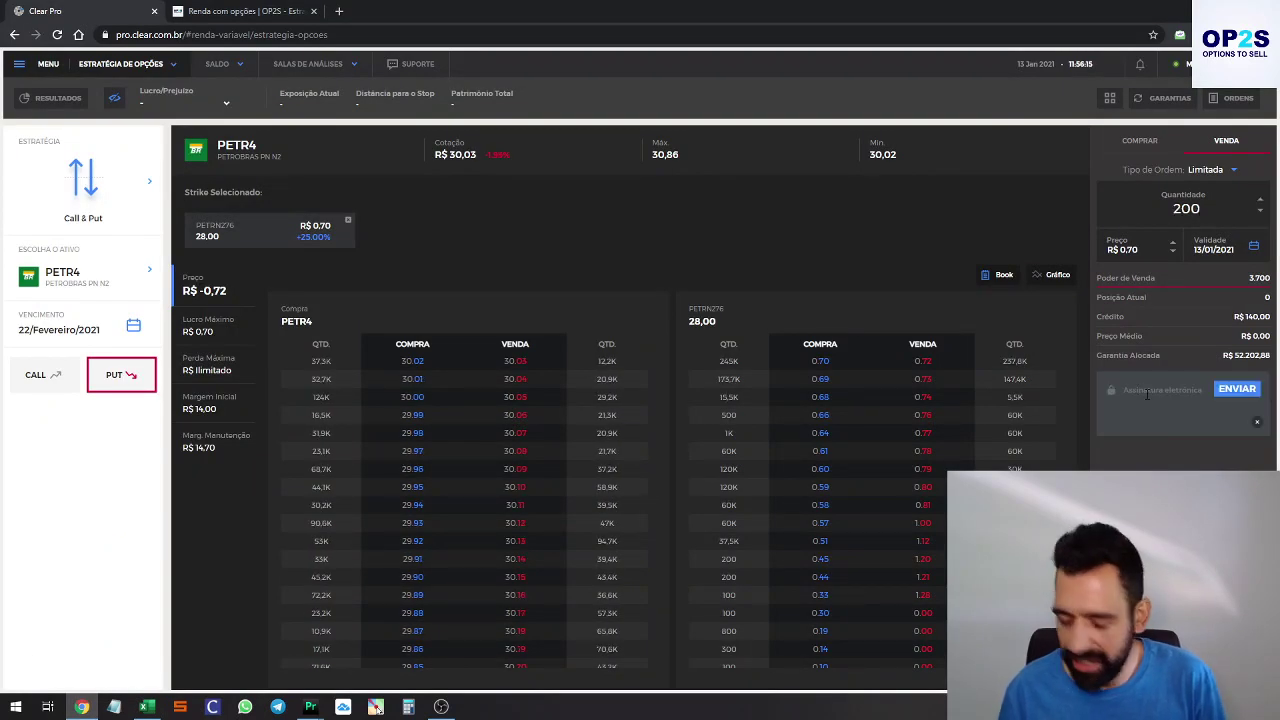
pyautogui.write('******')
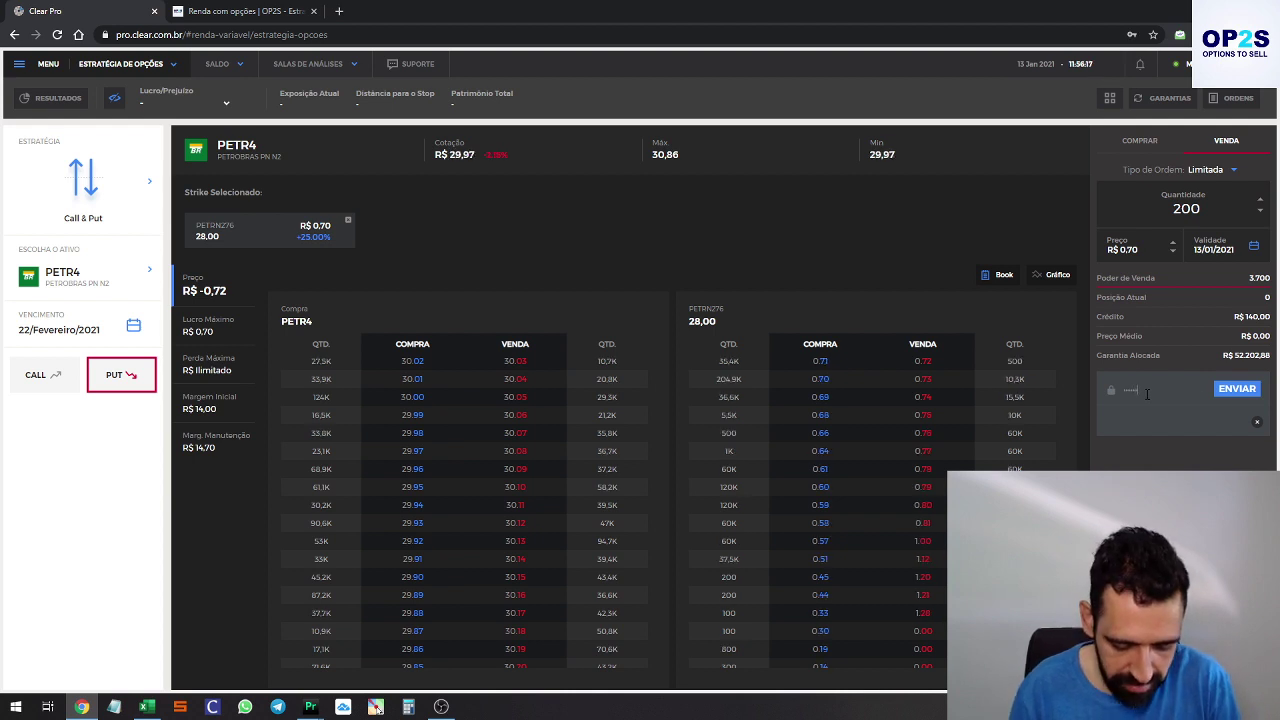
pyautogui.click(1237, 388)
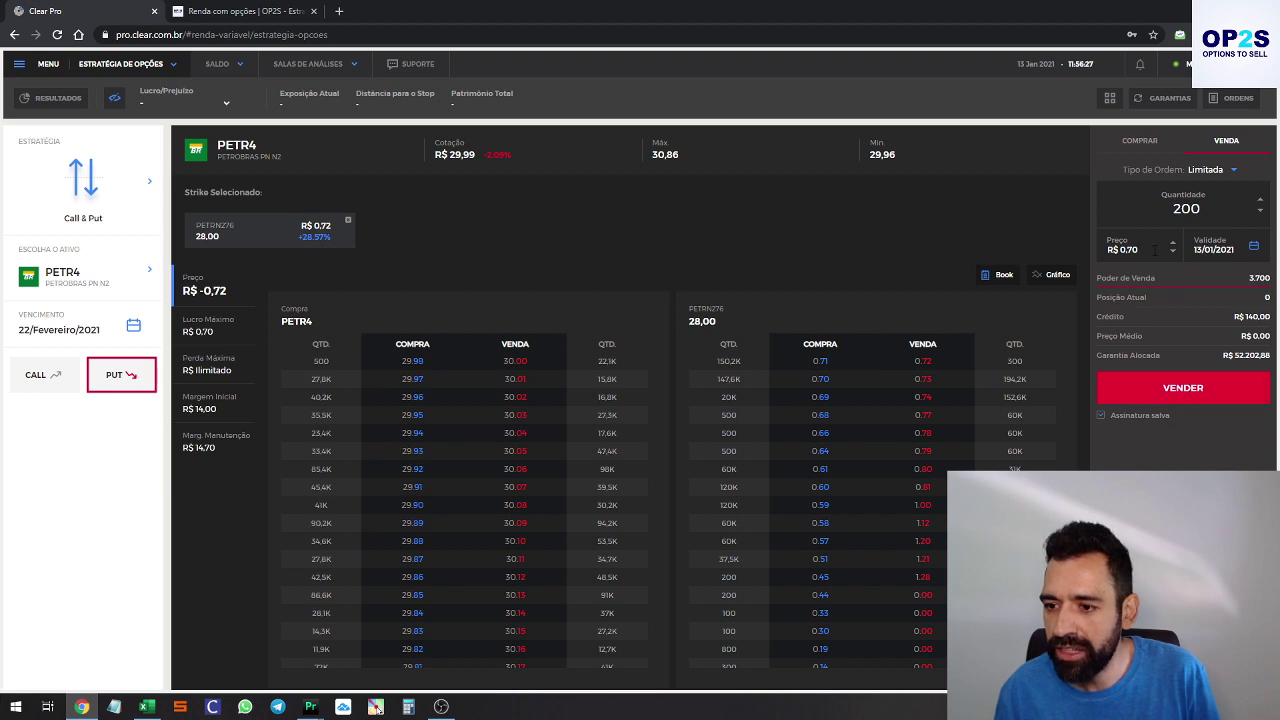
pyautogui.click(1192, 394)
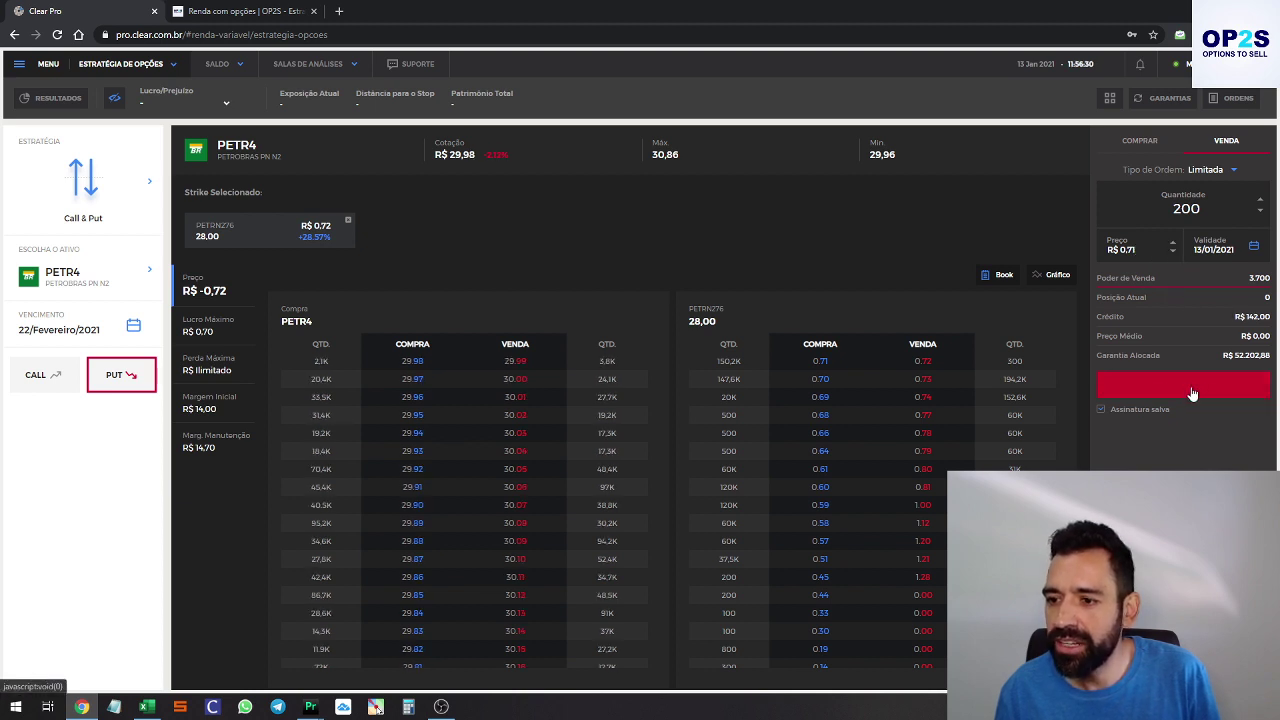
# Review the PETRN276 order in the orders list, and look up the BBDC4 put's strike in the Painel sheet in Excel
pyautogui.click(1234, 104)
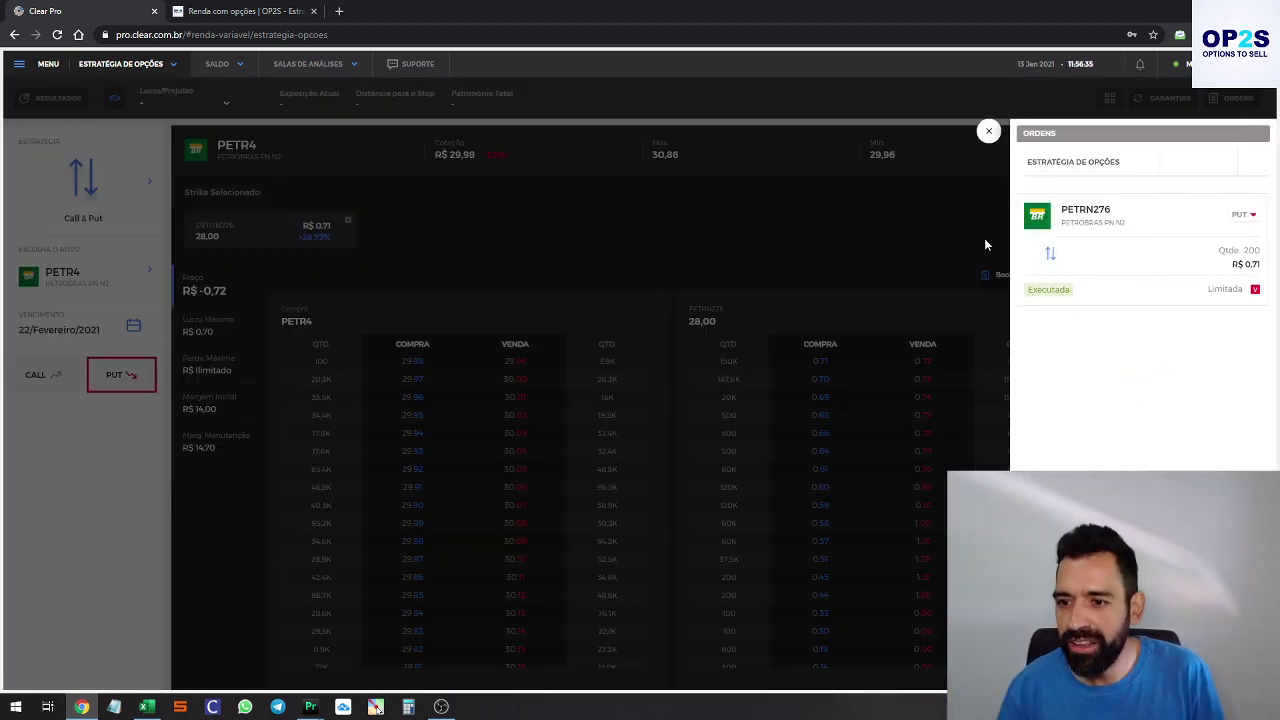
pyautogui.click(988, 133)
pyautogui.hotkey('alt', 'Tab')
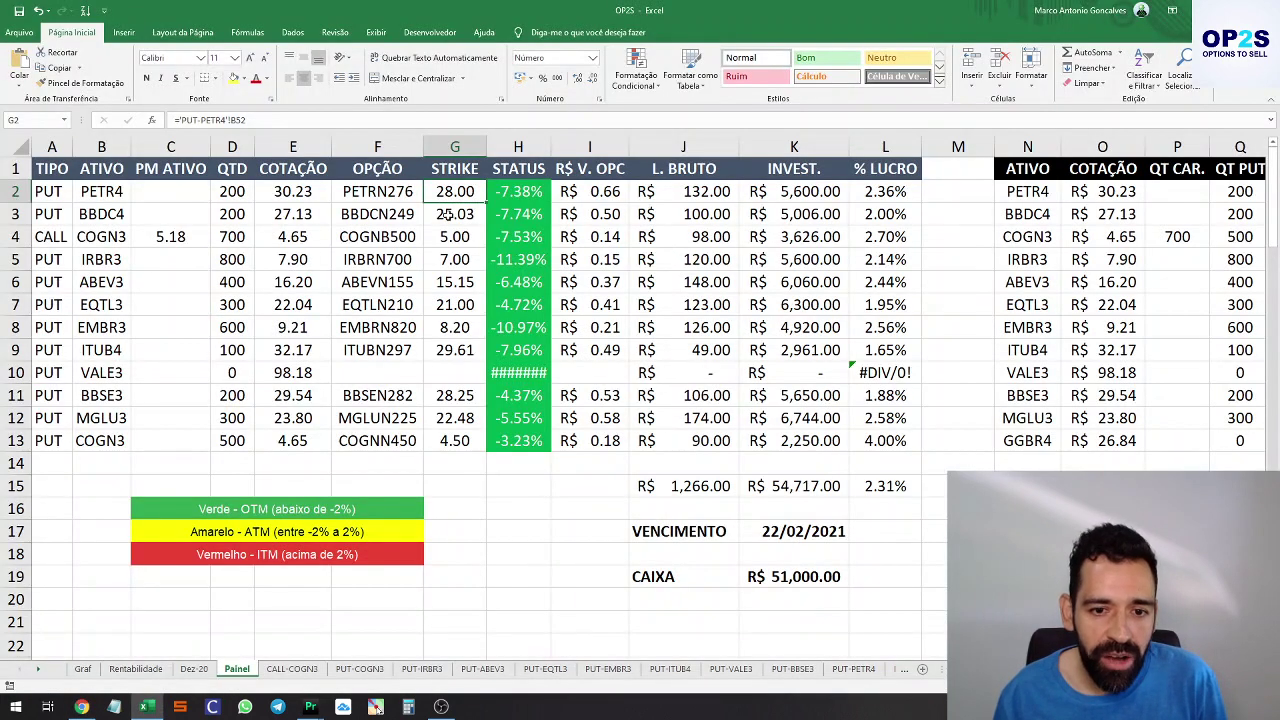
pyautogui.click(440, 213)
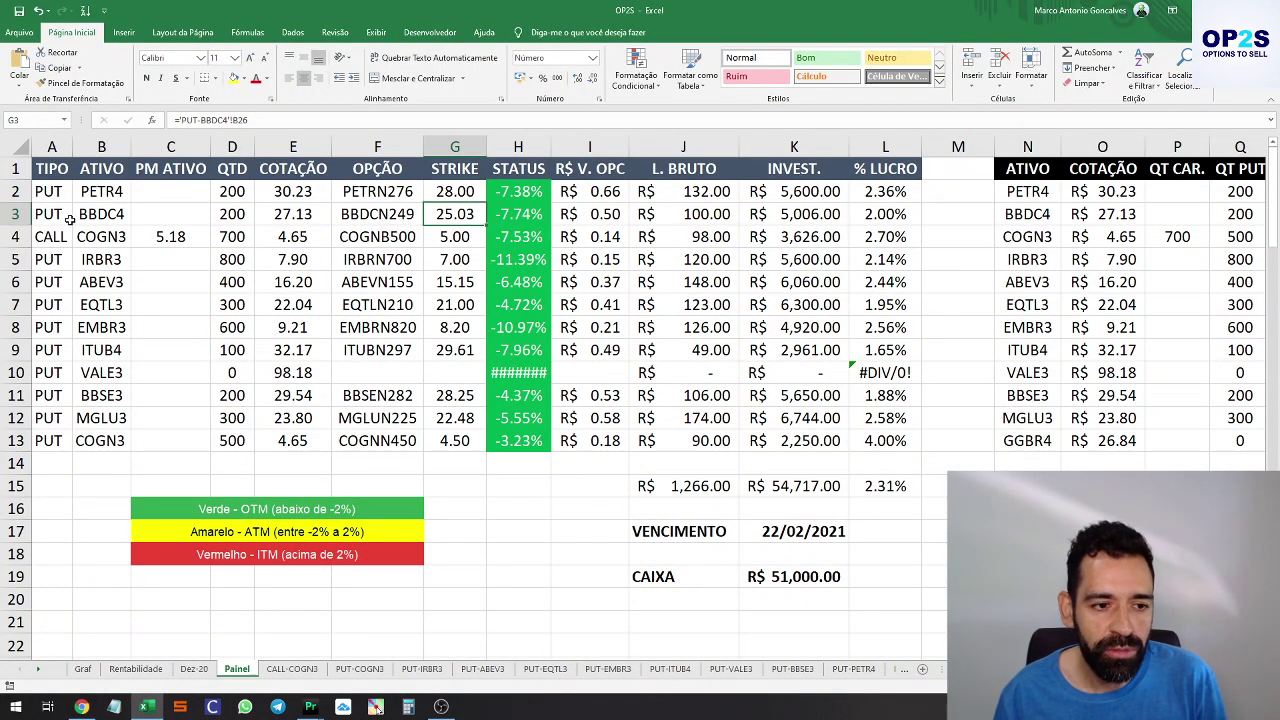
# Switch back to Clear Pro and find the BBDC4 asset to list its puts expiring 22/Fevereiro/2021
pyautogui.hotkey('alt', 'Tab')
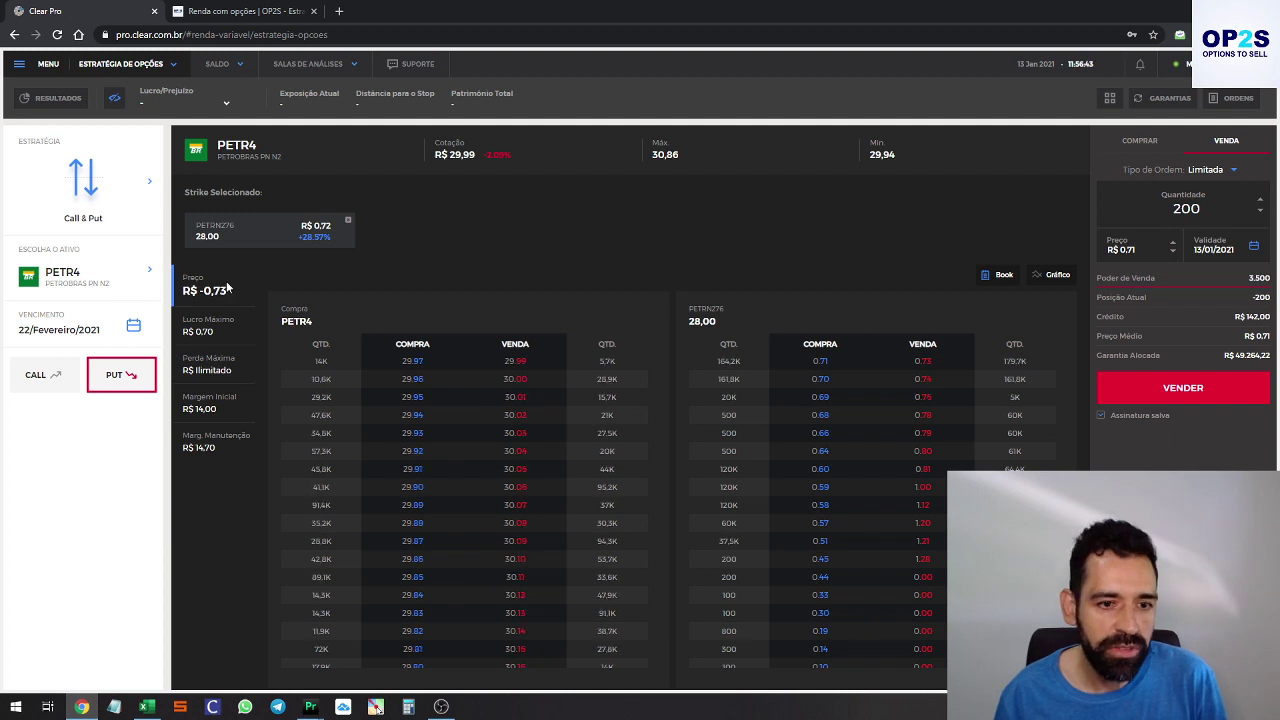
pyautogui.click(100, 280)
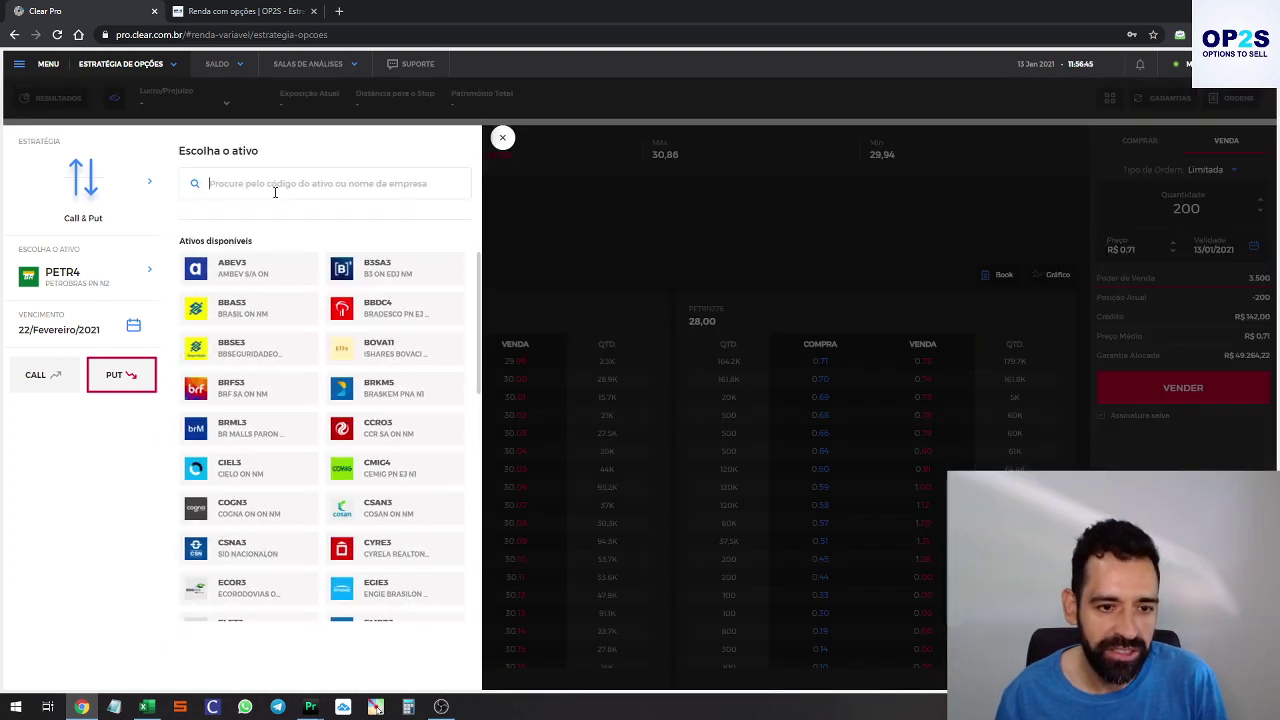
pyautogui.write('bbdc')
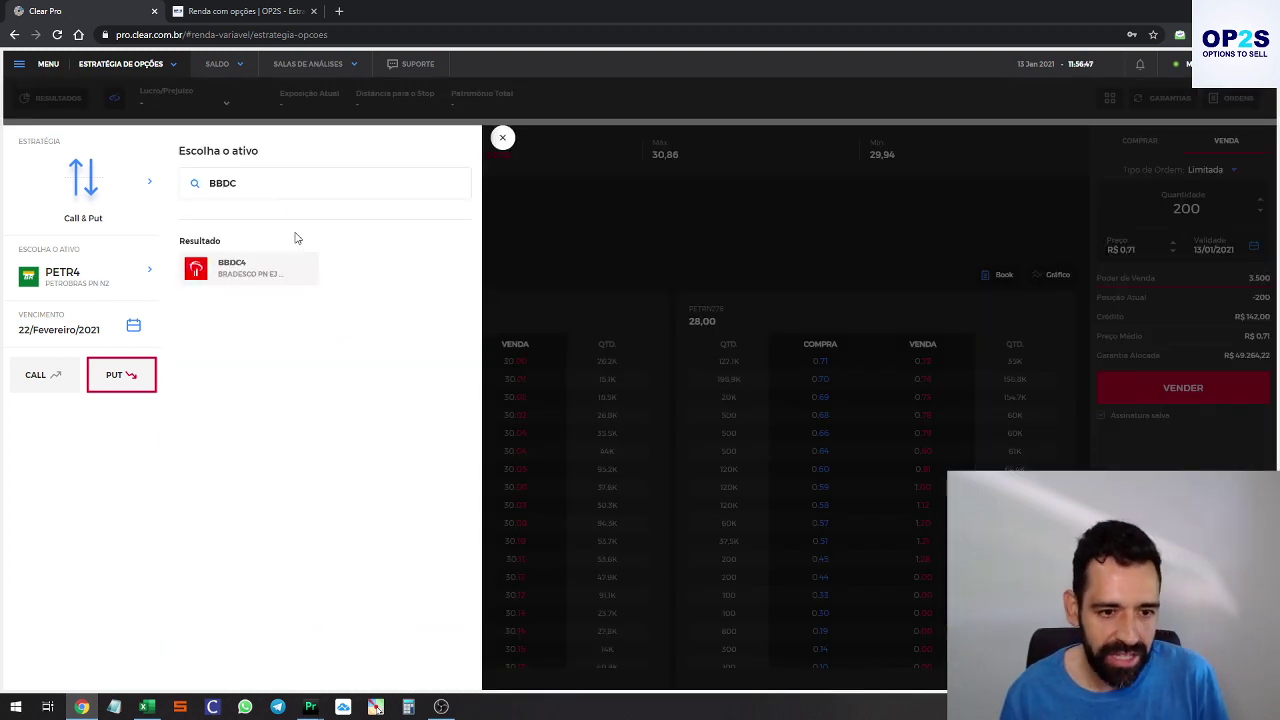
pyautogui.click(281, 262)
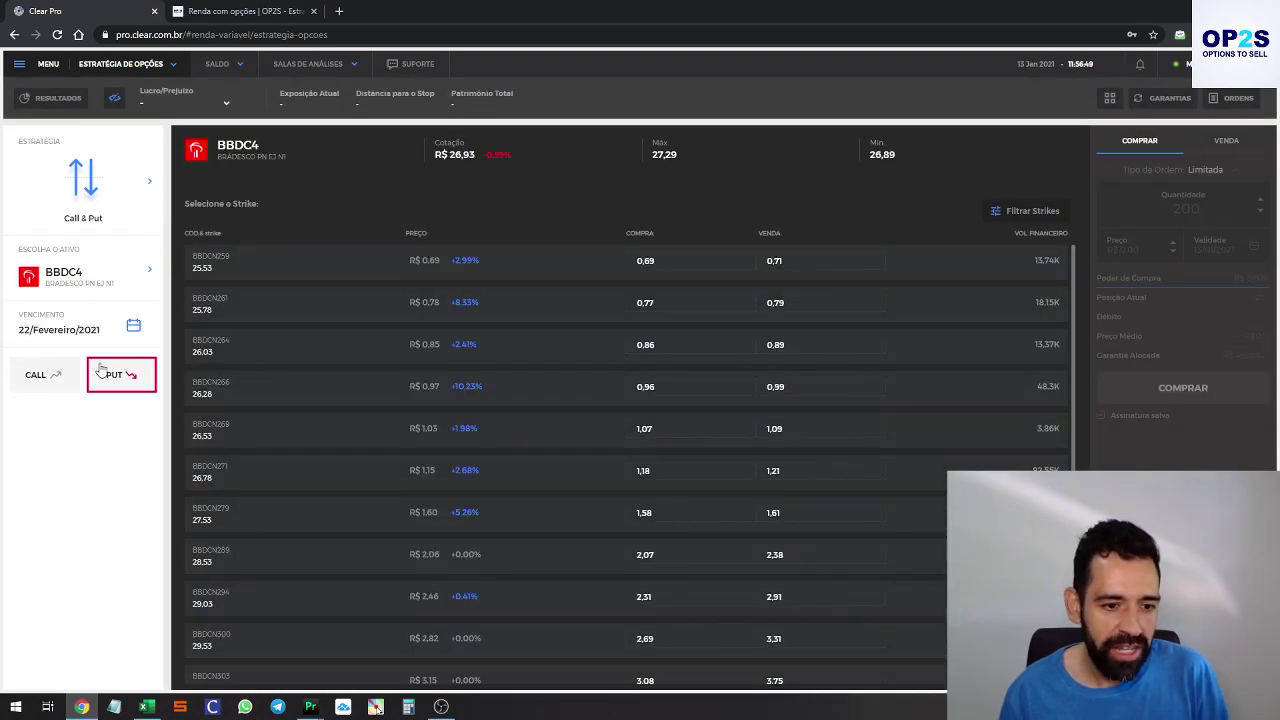
# Check the BBDC4 strike in the Painel sheet, extend the strike filter down to 24,83, and select the BBDCN249 put at 25,03
pyautogui.hotkey('alt', 'Tab')
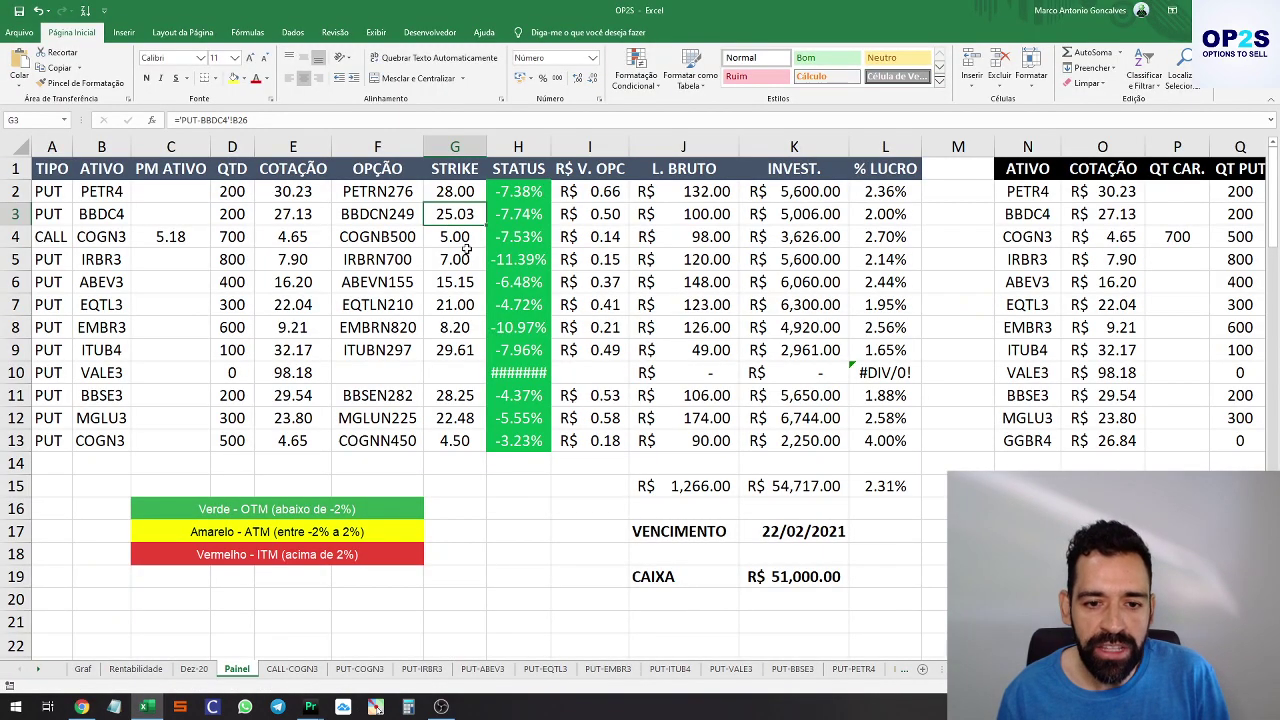
pyautogui.hotkey('alt', 'Tab')
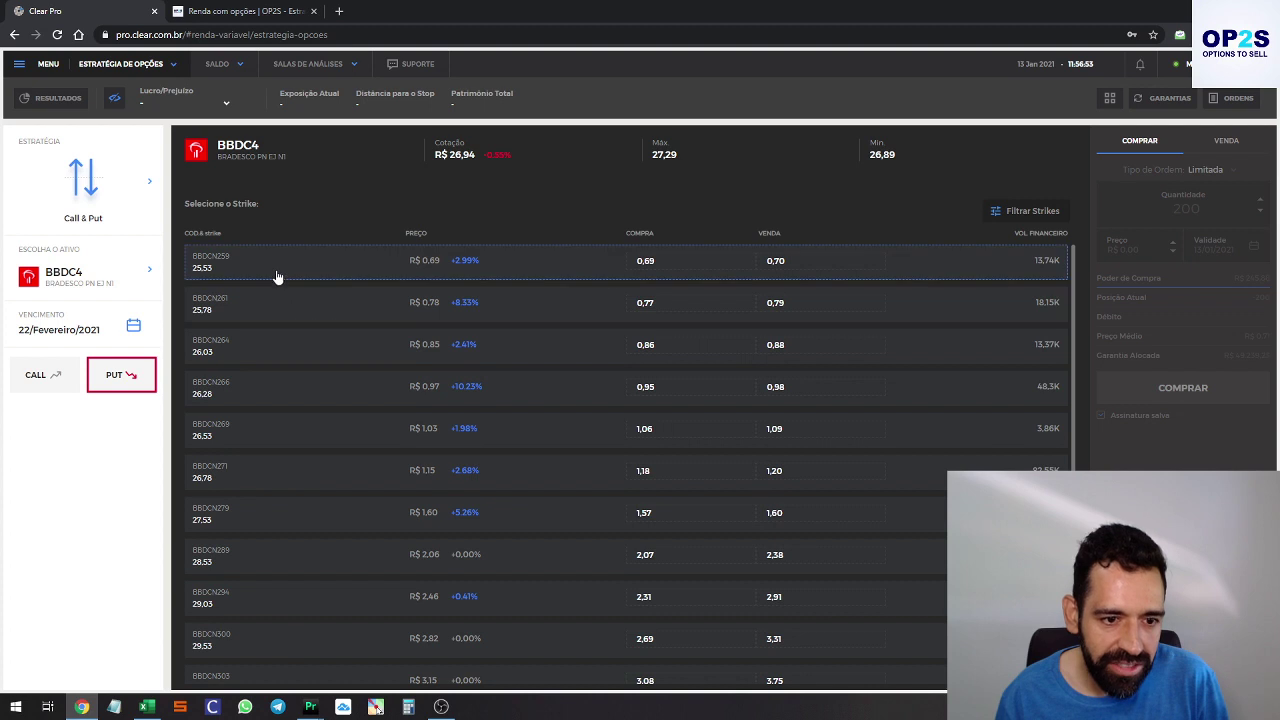
pyautogui.click(982, 213)
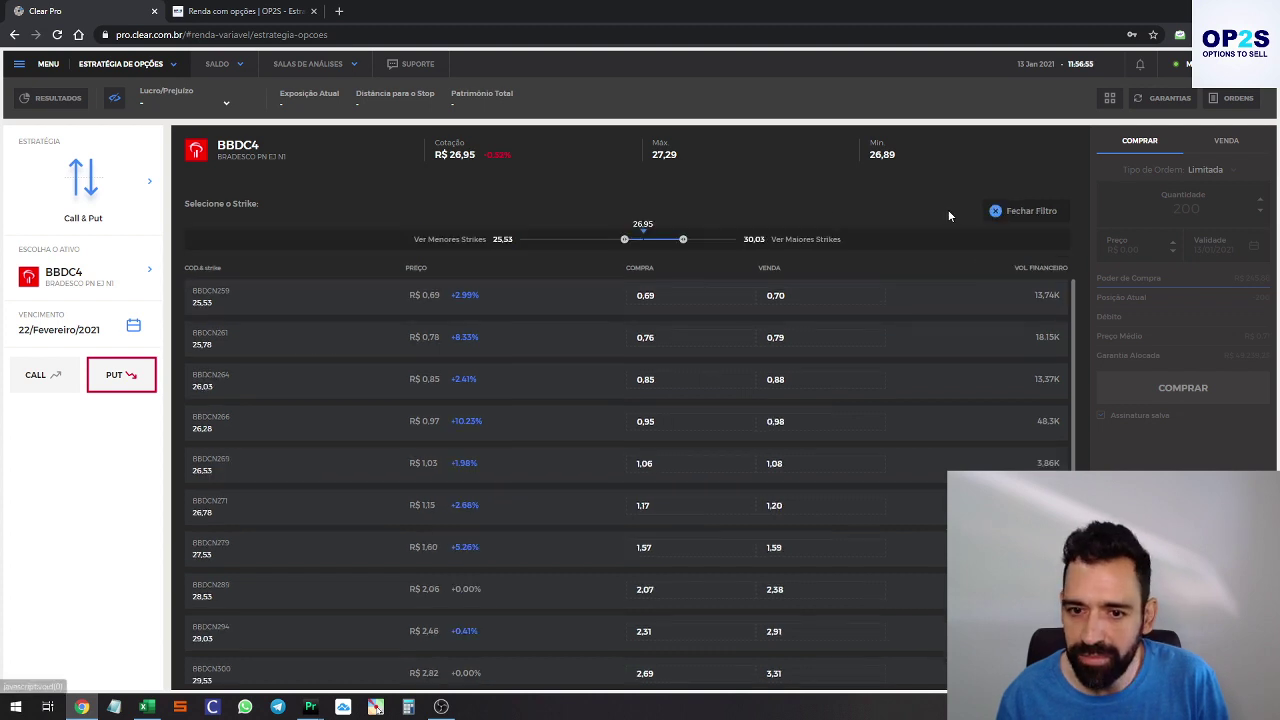
pyautogui.click(620, 240)
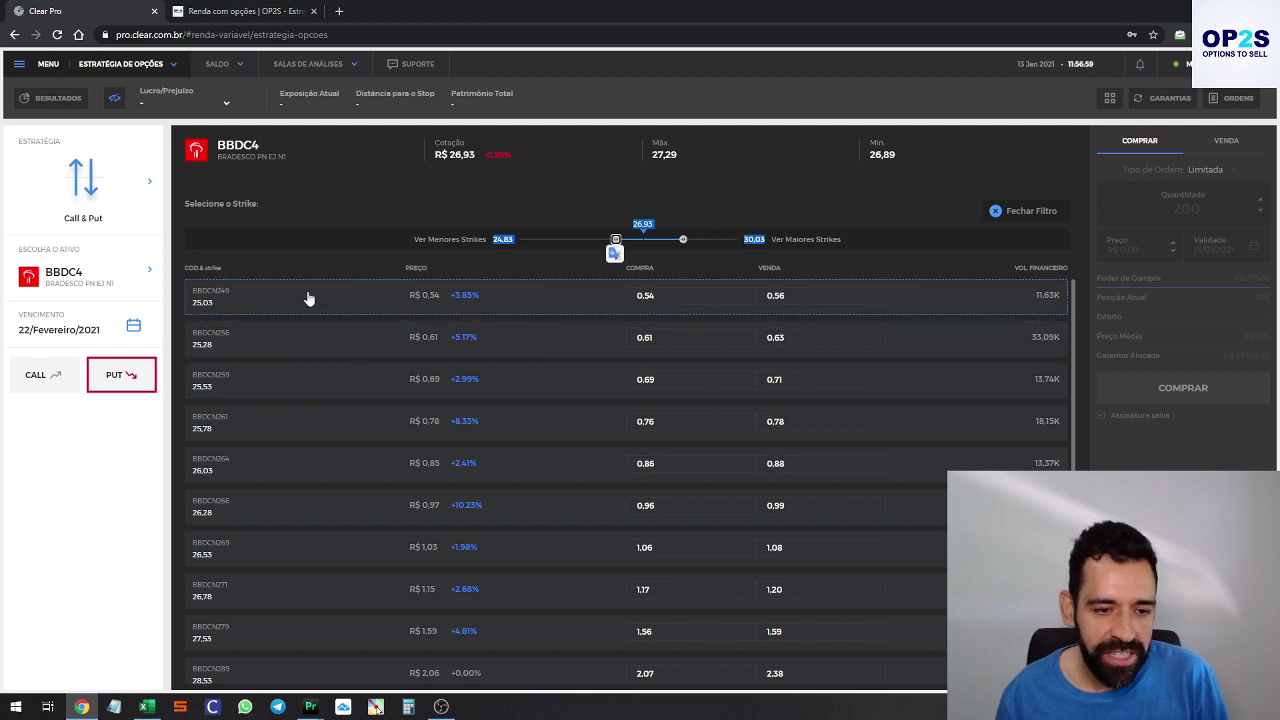
pyautogui.click(330, 297)
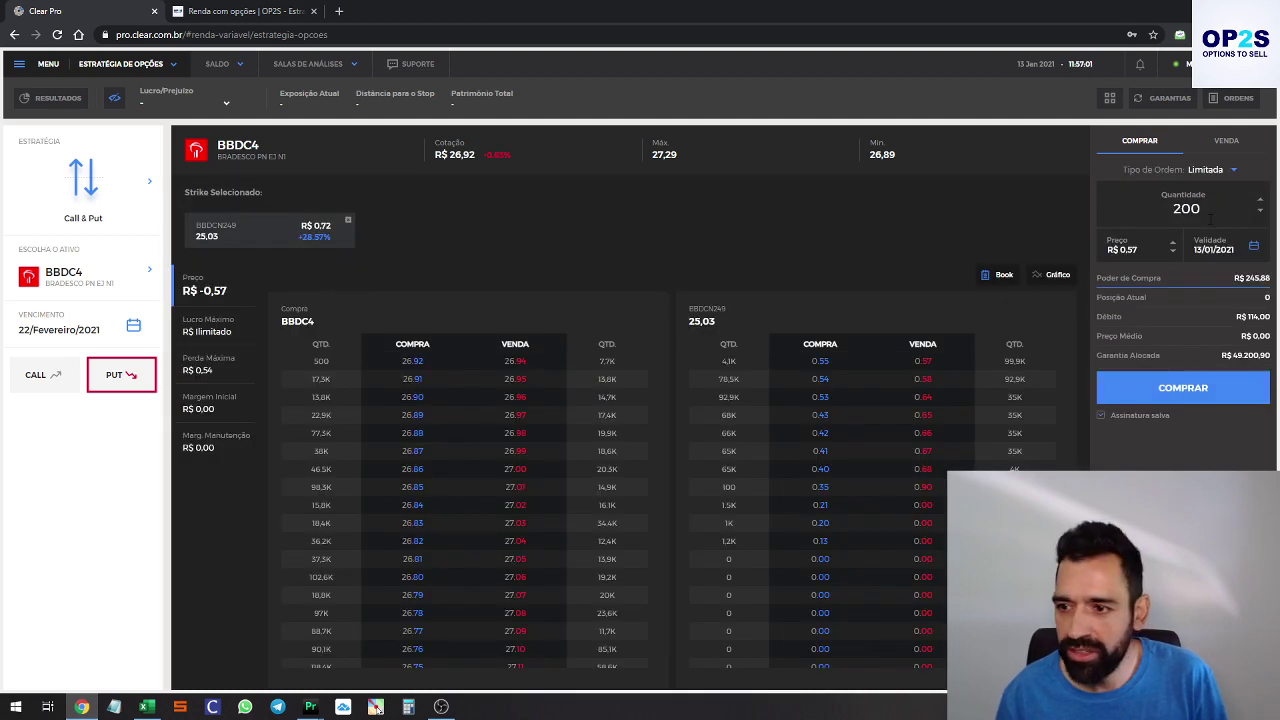
# Check the BBDC4 quantity in the Painel sheet and submit a limit sell order for 200 BBDCN249 options at R$ 0,55
pyautogui.hotkey('alt', 'Tab')
pyautogui.hotkey('alt', 'Tab')
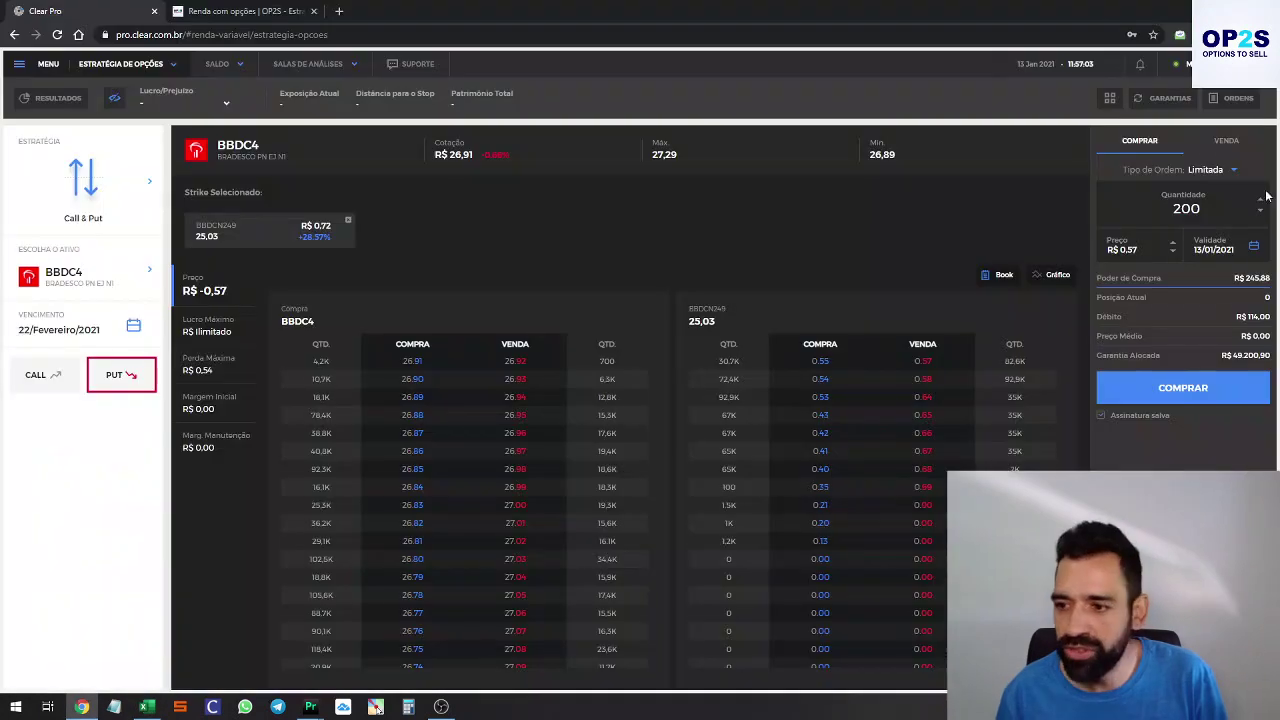
pyautogui.click(1234, 143)
pyautogui.hotkey('alt', 'Tab')
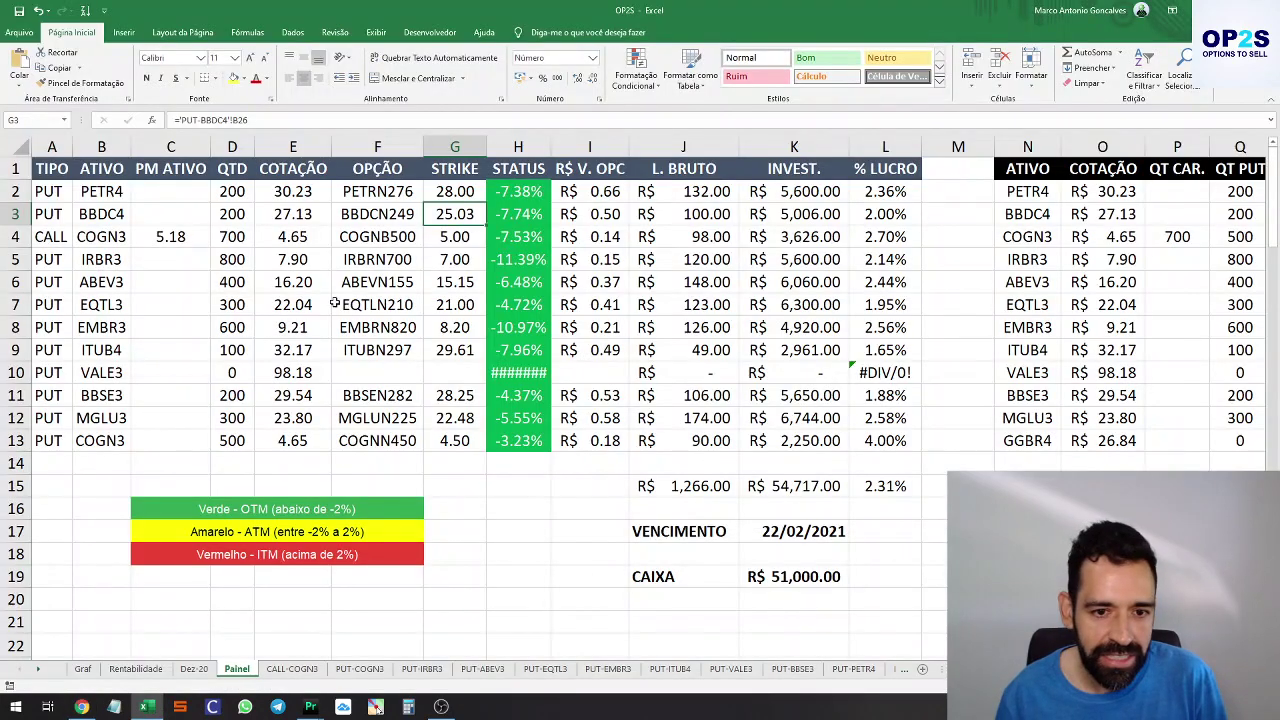
pyautogui.hotkey('alt', 'Tab')
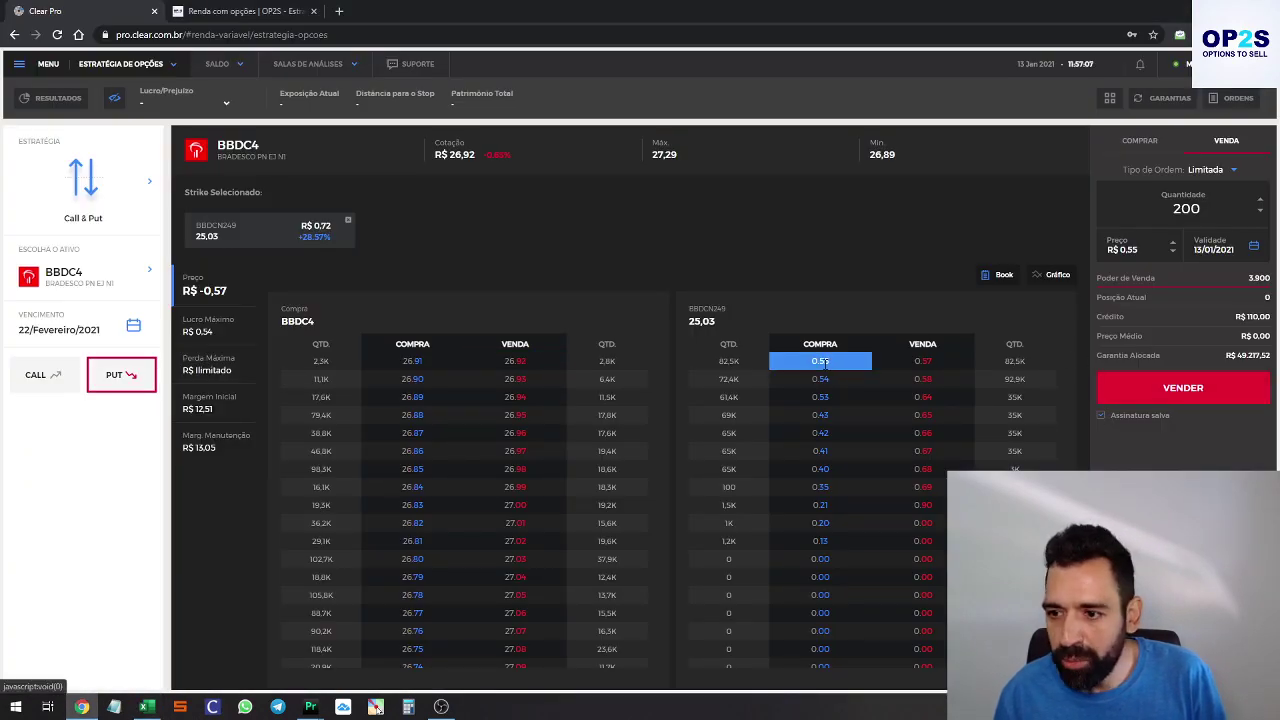
pyautogui.click(1178, 388)
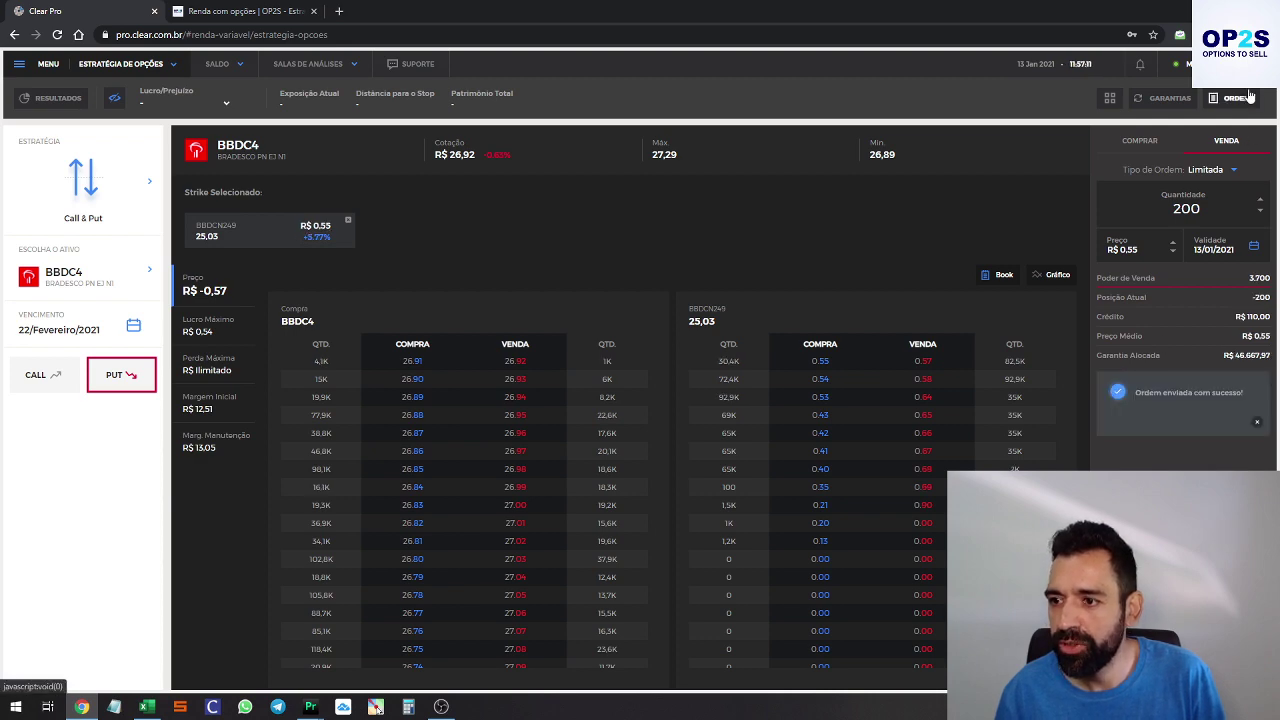
# Review the BBDCN249 order in the orders list, and highlight the COGN3 call row from type to strike in the Painel sheet
pyautogui.click(1240, 98)
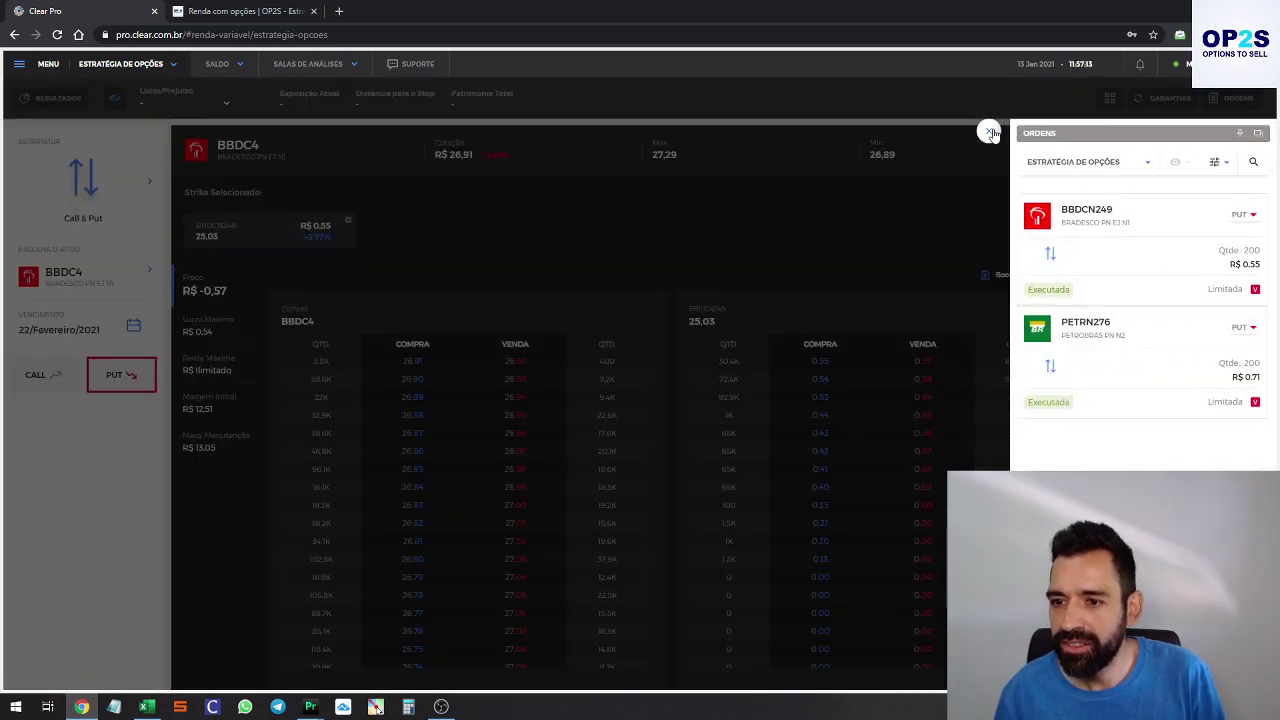
pyautogui.hotkey('alt', 'Tab')
pyautogui.press('Down')
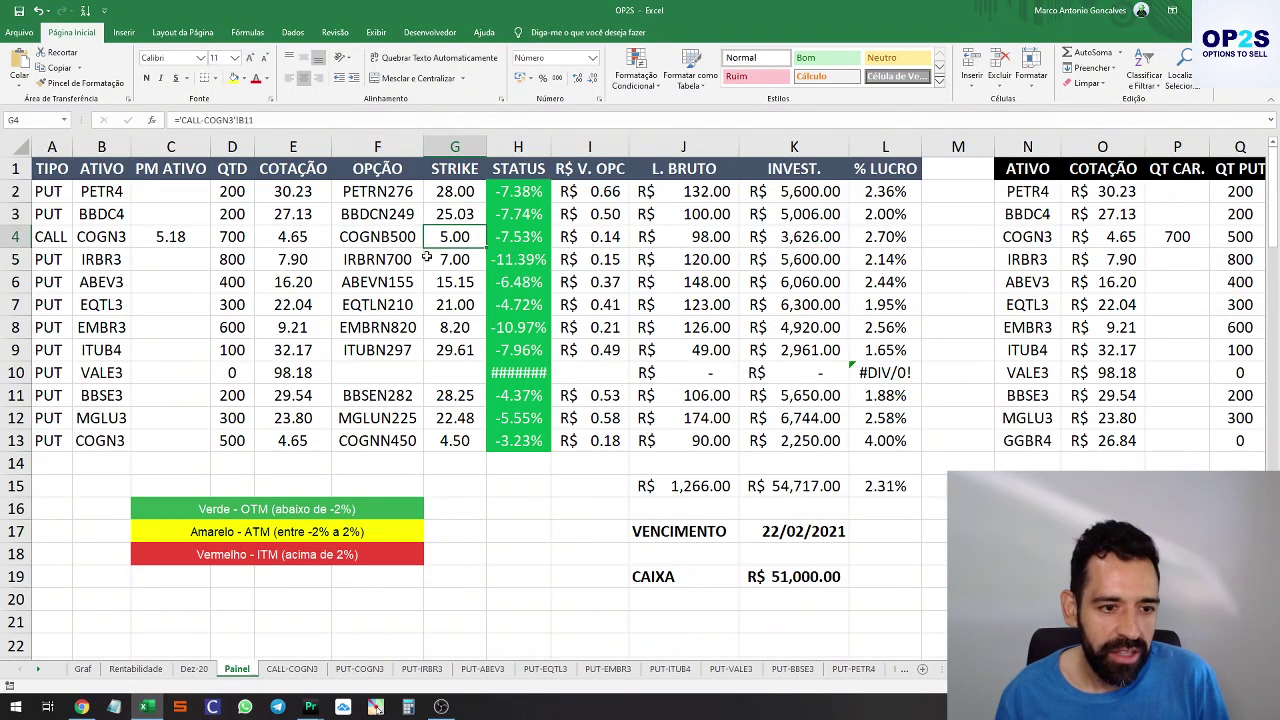
pyautogui.moveTo(44, 236); pyautogui.dragTo(440, 236)
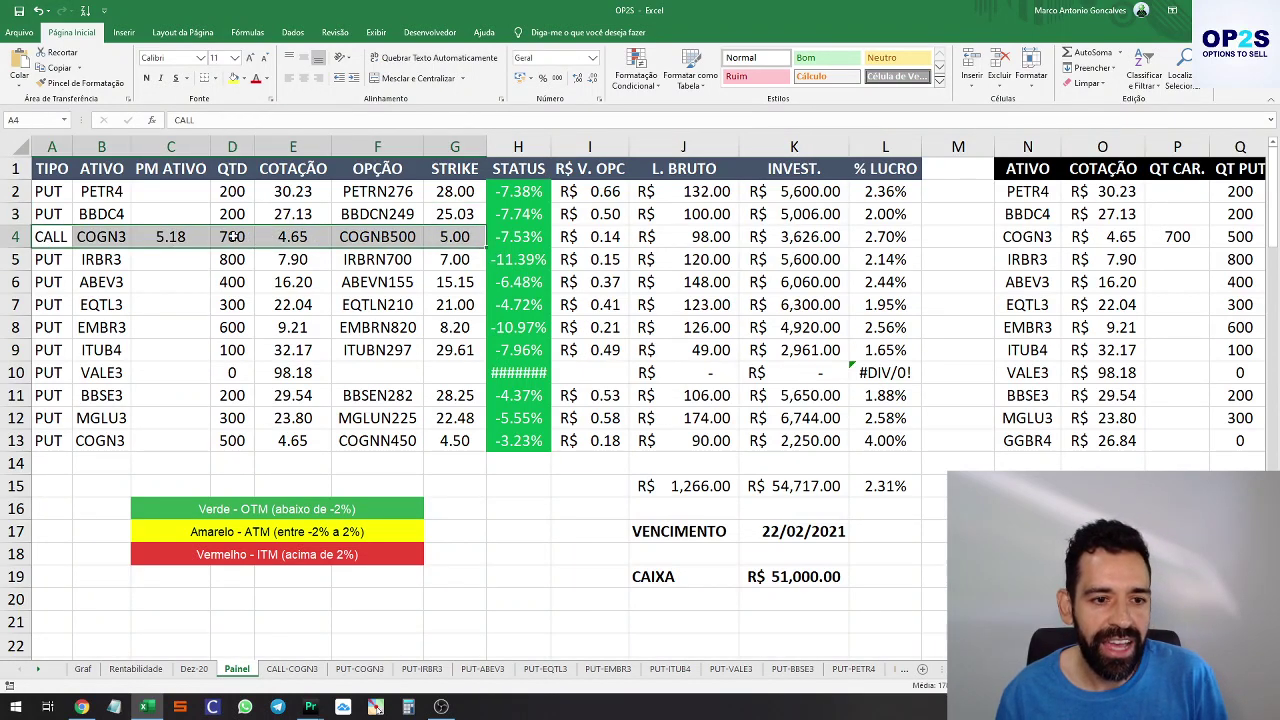
# Switch to Clear Pro, choose the COGN3 asset and list its calls expiring 22/Fevereiro/2021
pyautogui.hotkey('alt', 'Tab')
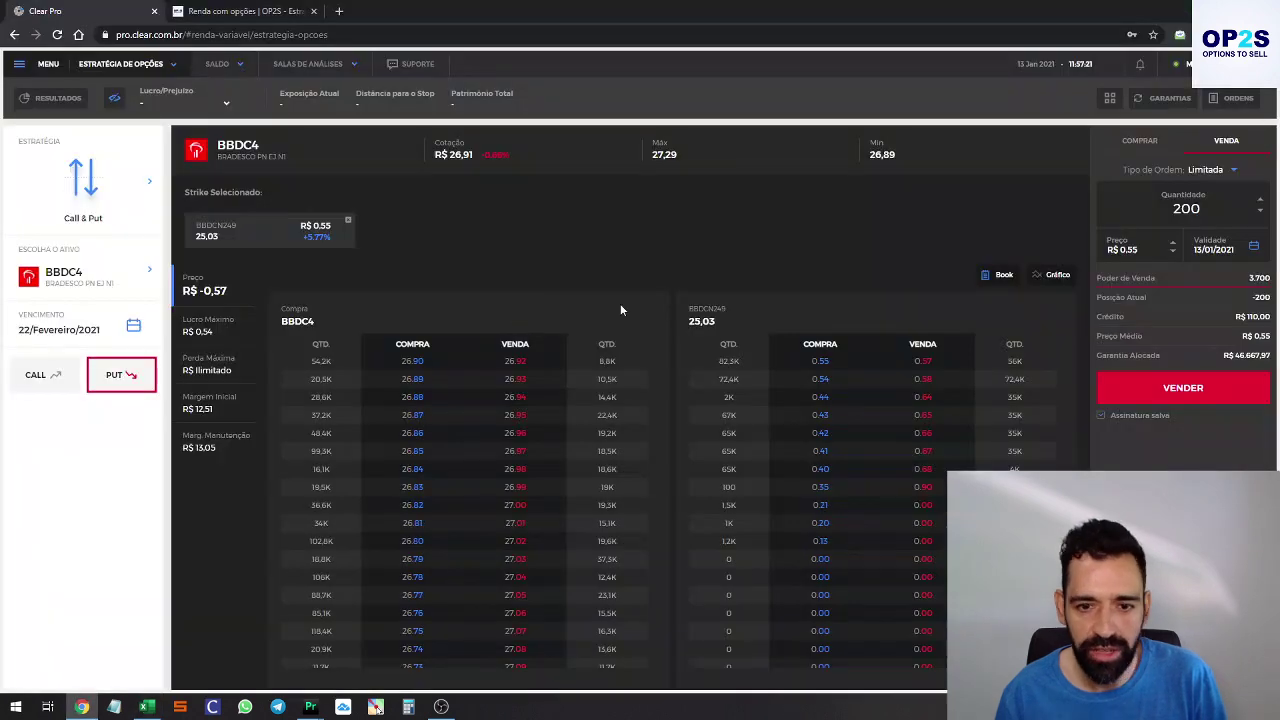
pyautogui.click(93, 273)
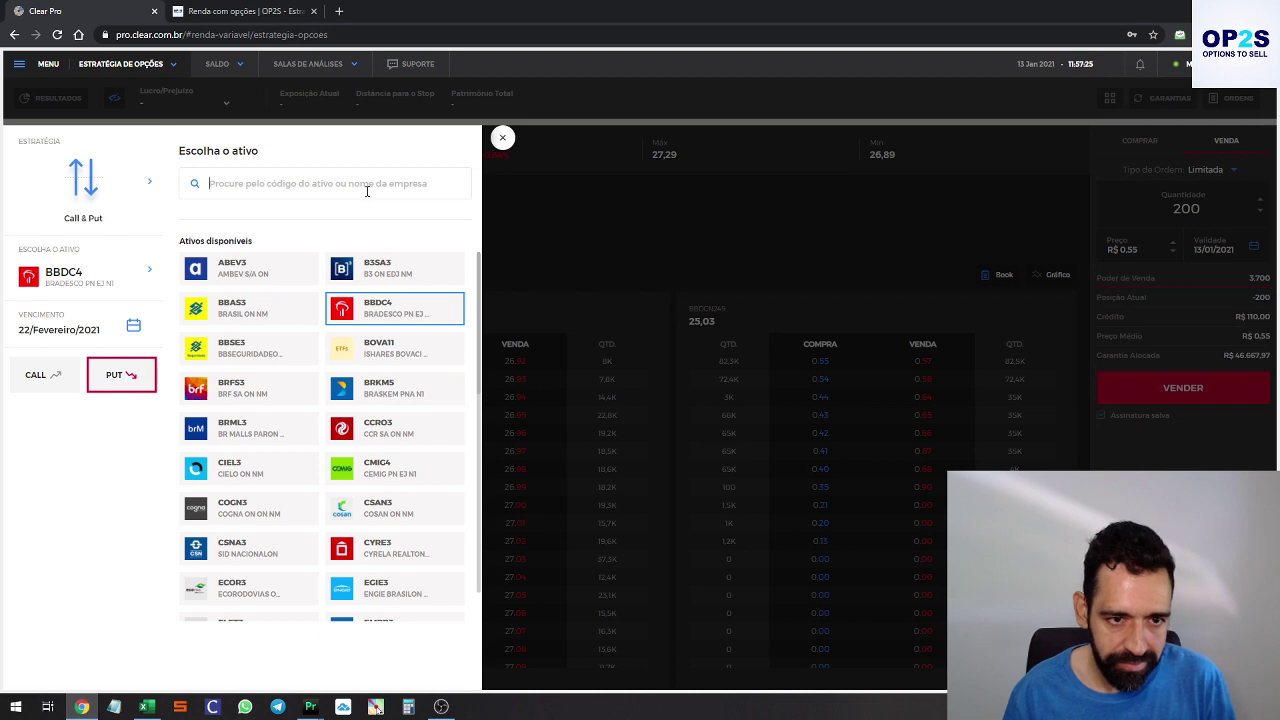
pyautogui.write('COGN')
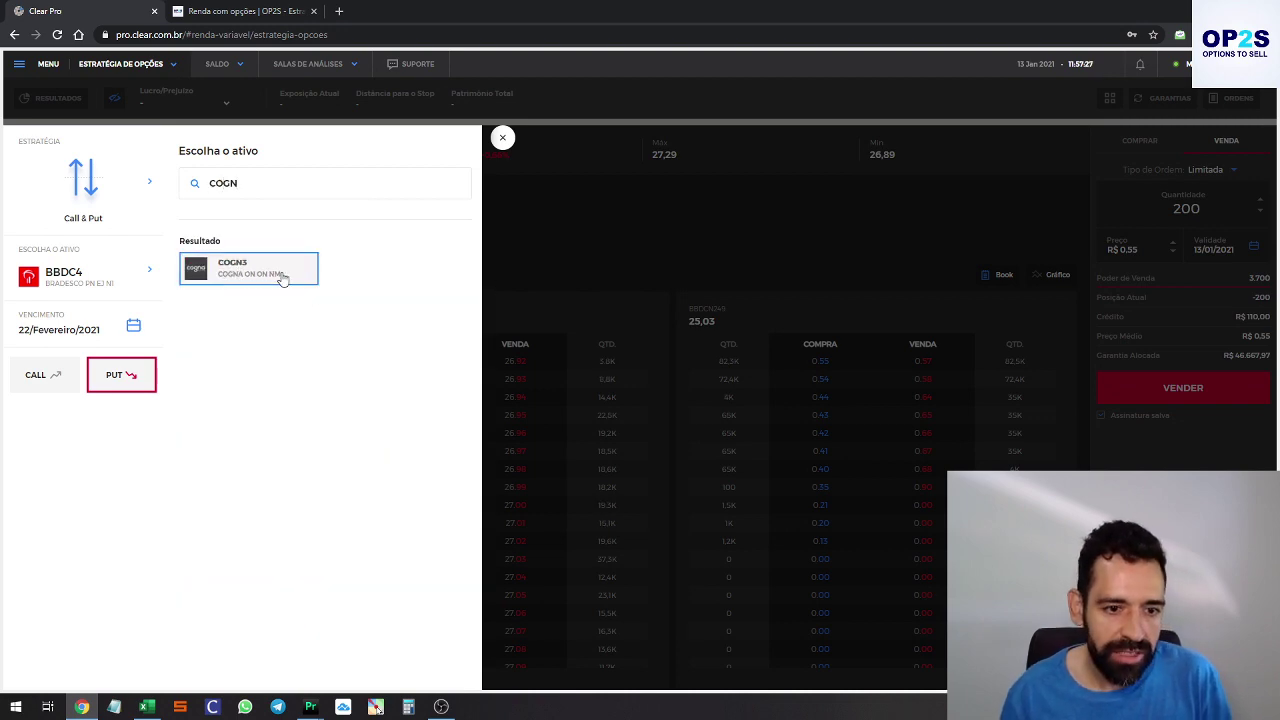
pyautogui.click(264, 274)
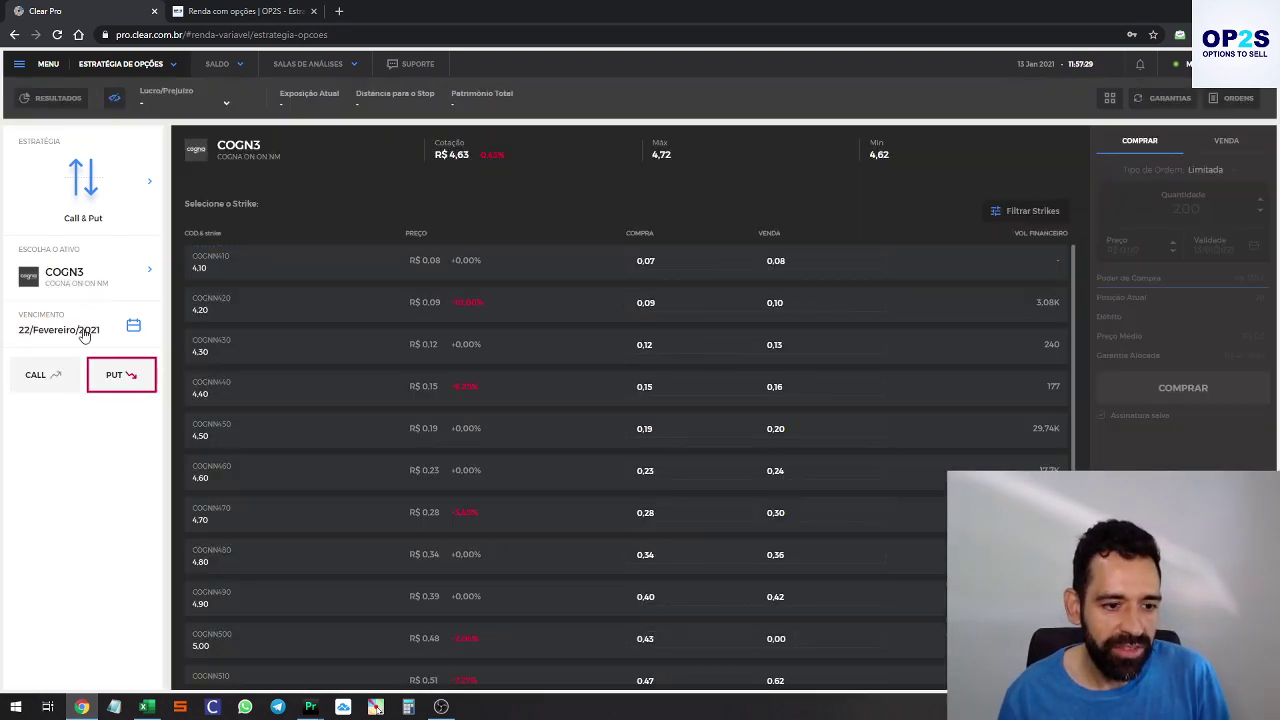
pyautogui.click(40, 374)
# Check the COGN3 call's strike in the Painel sheet and select the COGNB500 call at 5,00 in Clear Pro
pyautogui.hotkey('alt', 'Tab')
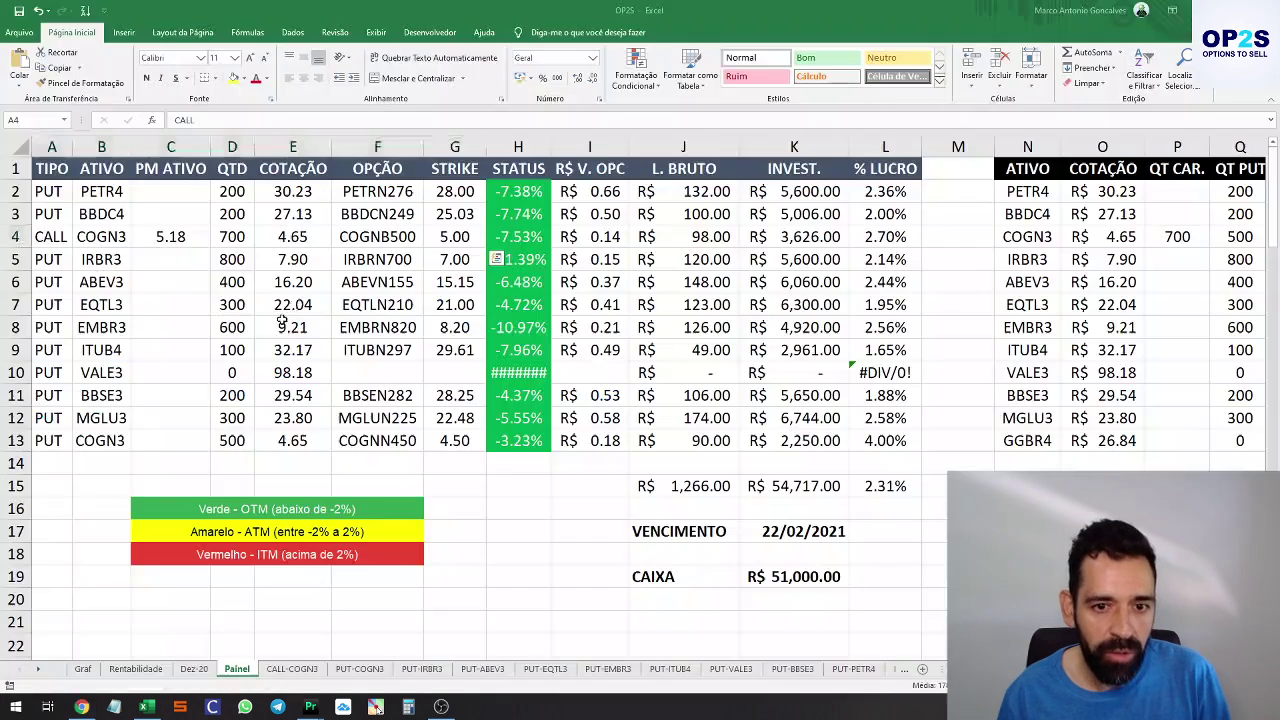
pyautogui.hotkey('alt', 'Tab')
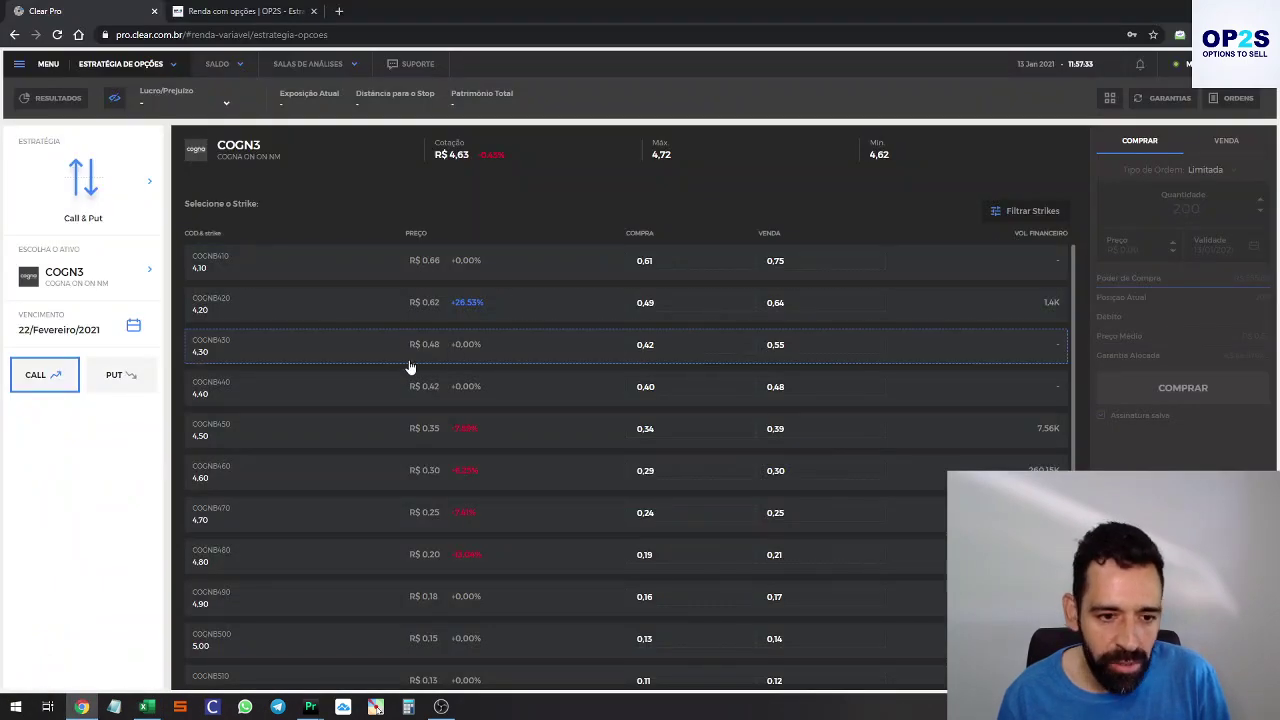
pyautogui.scroll(-1, 398, 412)
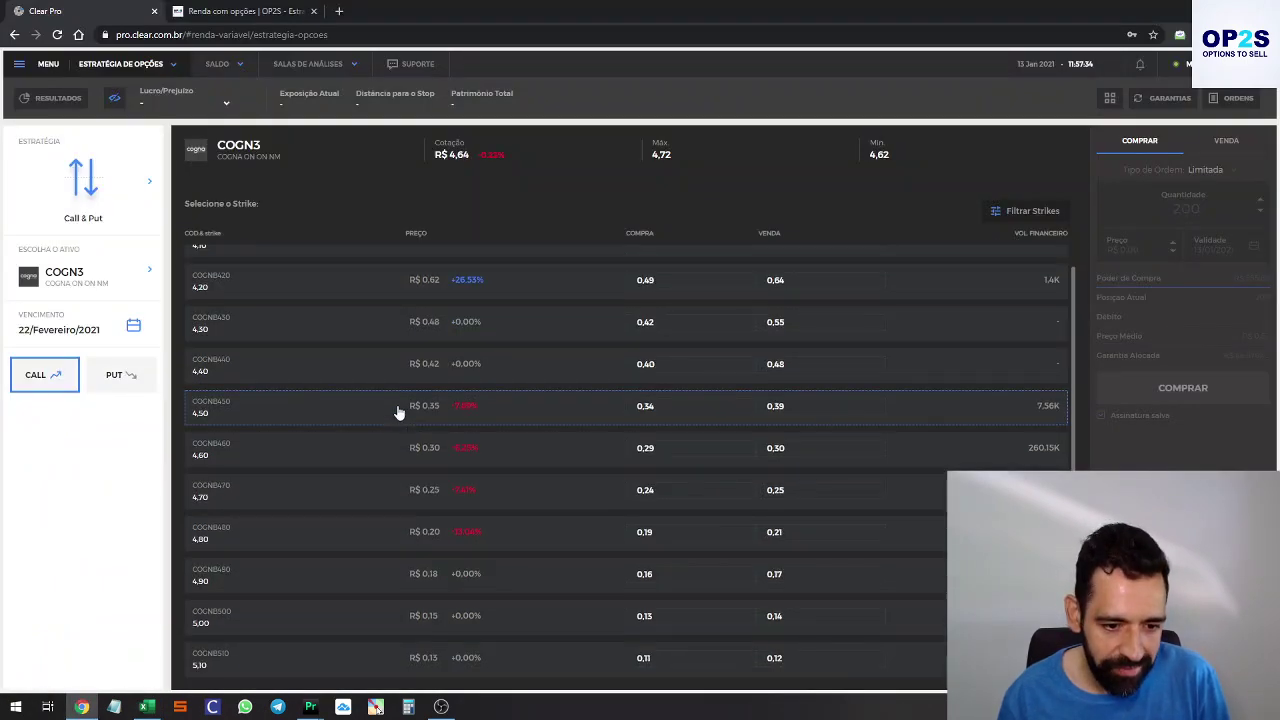
pyautogui.click(474, 615)
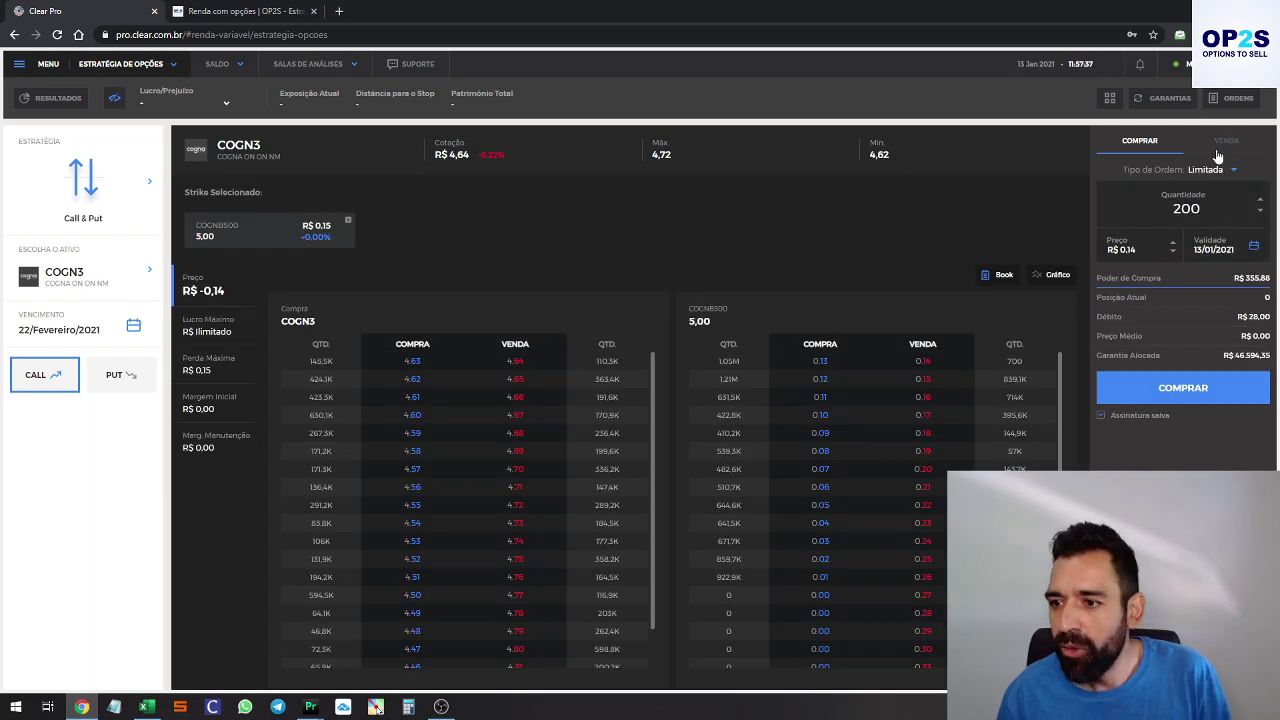
# Set up the COGNB500 limit sale for 700 options at R$ 0,13, checking the quantity in the Painel sheet, and submit the order
pyautogui.click(1225, 142)
pyautogui.hotkey('alt', 'Tab')
pyautogui.hotkey('alt', 'Tab')
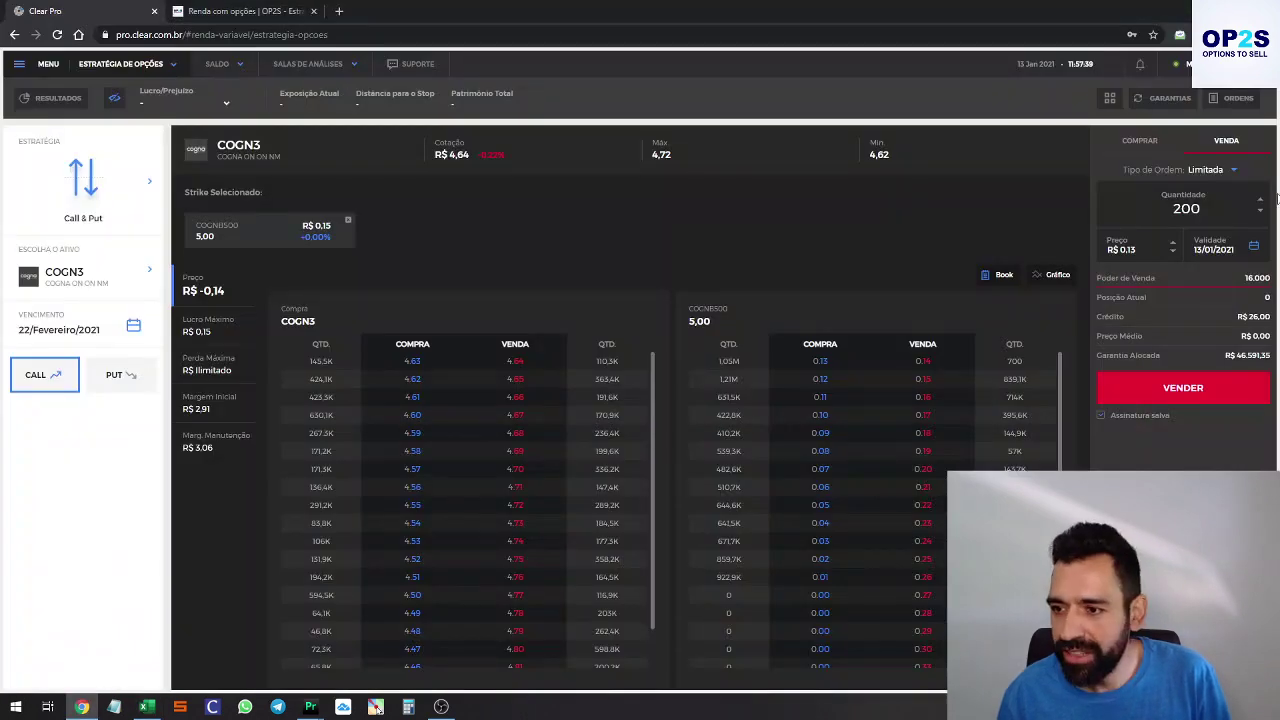
pyautogui.click(1261, 201)
pyautogui.click(1261, 201)
pyautogui.click(1261, 201)
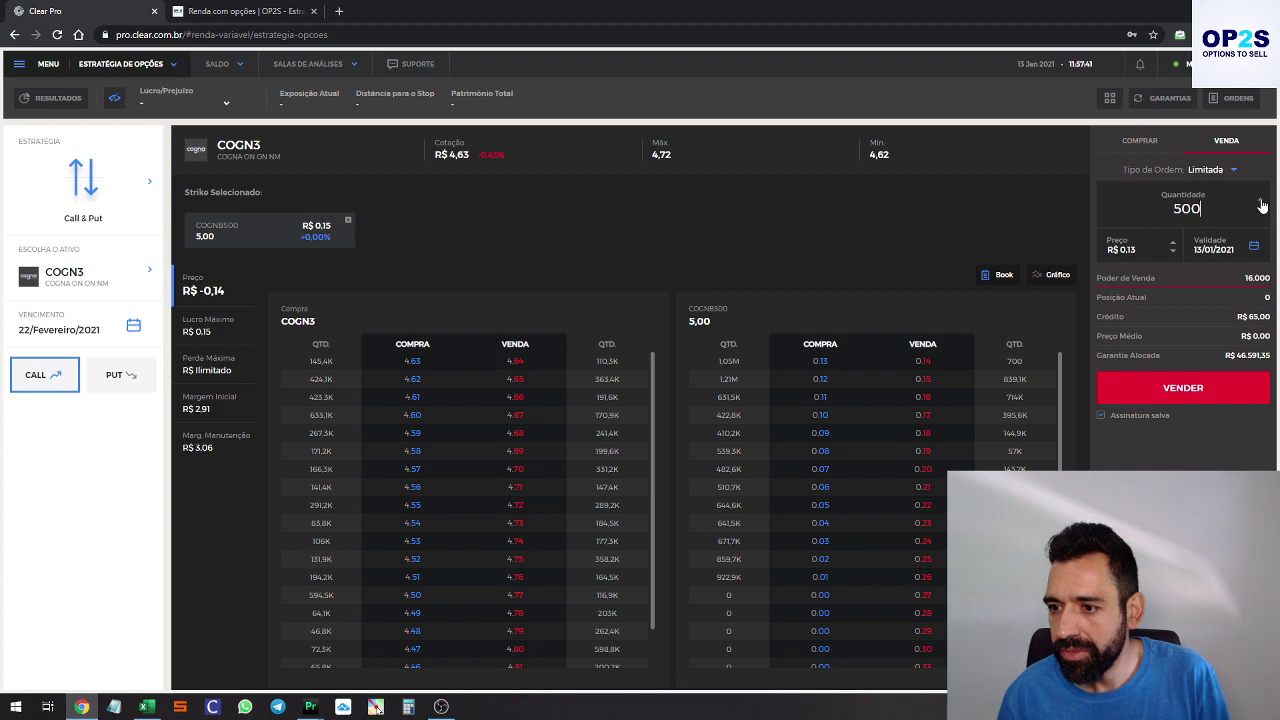
pyautogui.hotkey('alt', 'Tab')
pyautogui.hotkey('alt', 'Tab')
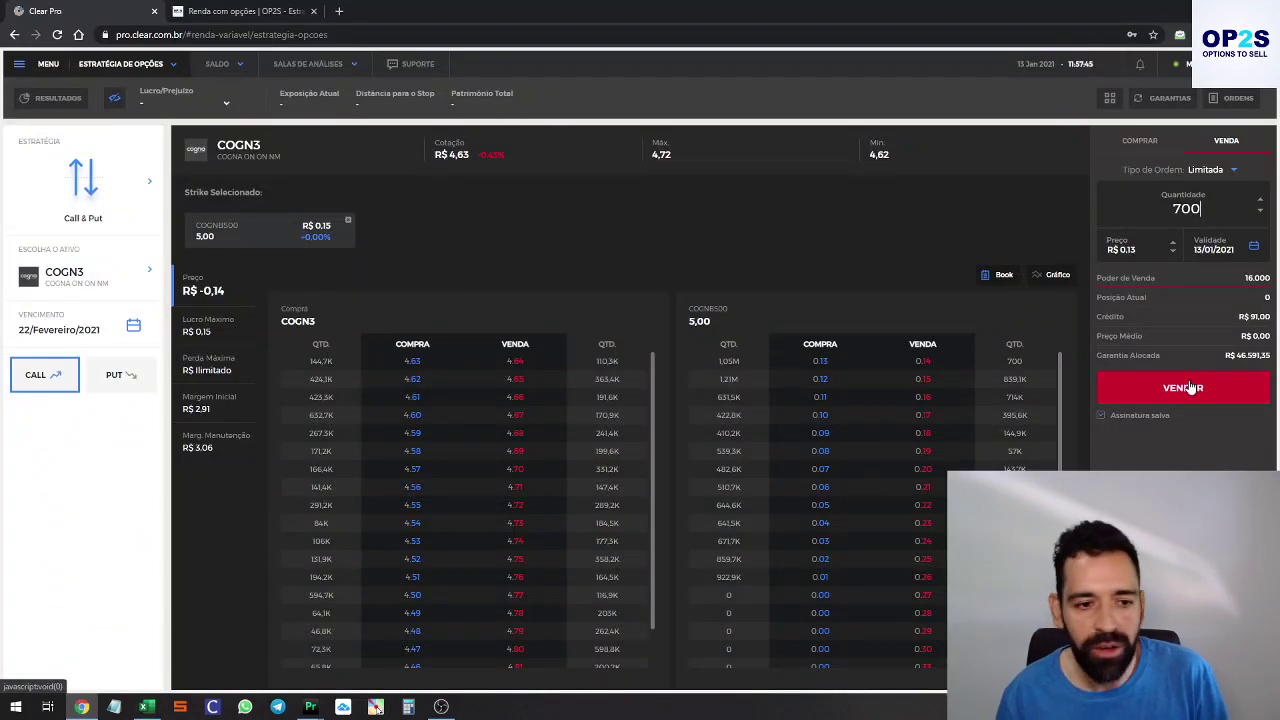
pyautogui.click(1158, 392)
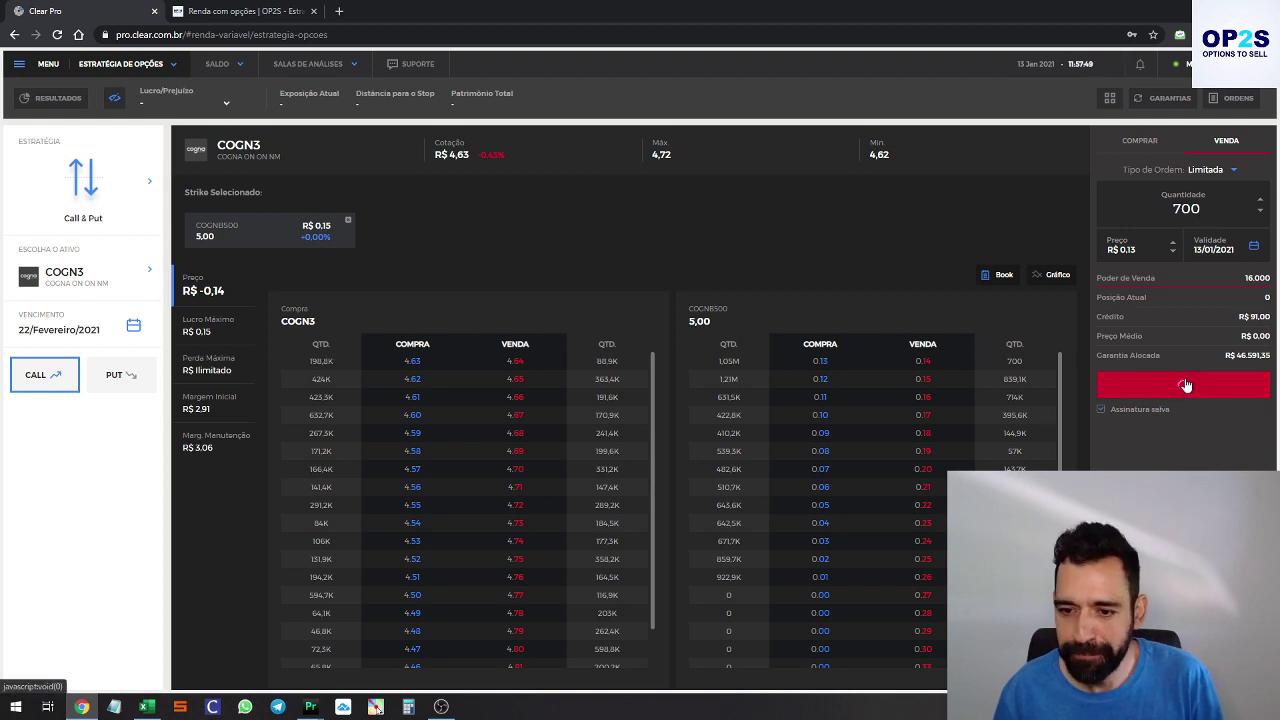
# Review the COGNB500 order in the orders list, highlight the COGN3 put row in the Painel sheet, and return to Clear Pro
pyautogui.click(1236, 99)
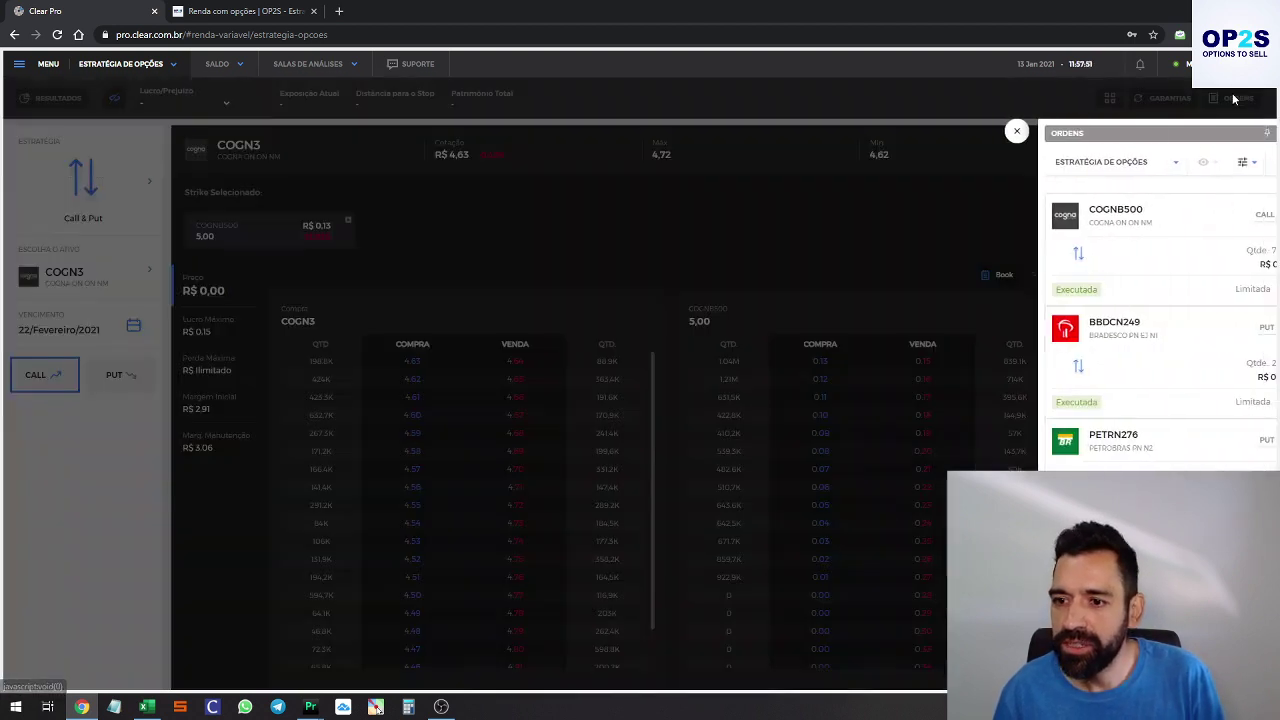
pyautogui.hotkey('alt', 'Tab')
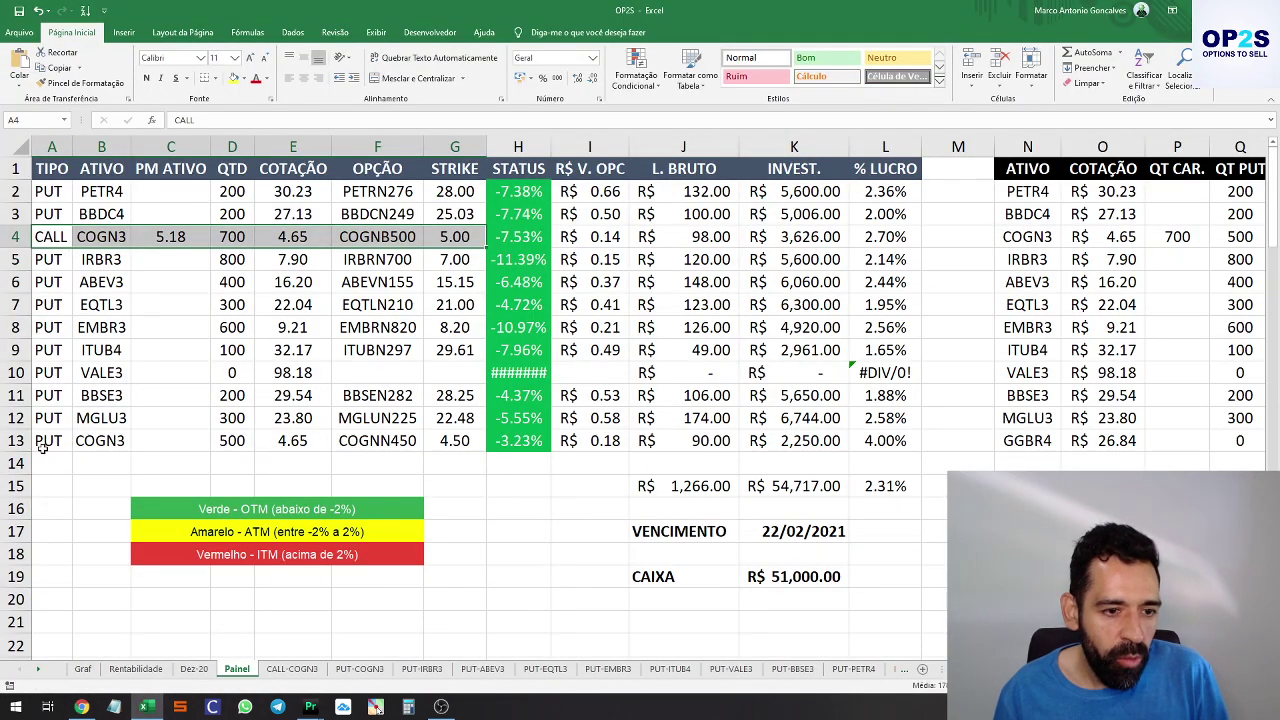
pyautogui.moveTo(43, 448); pyautogui.dragTo(427, 440)
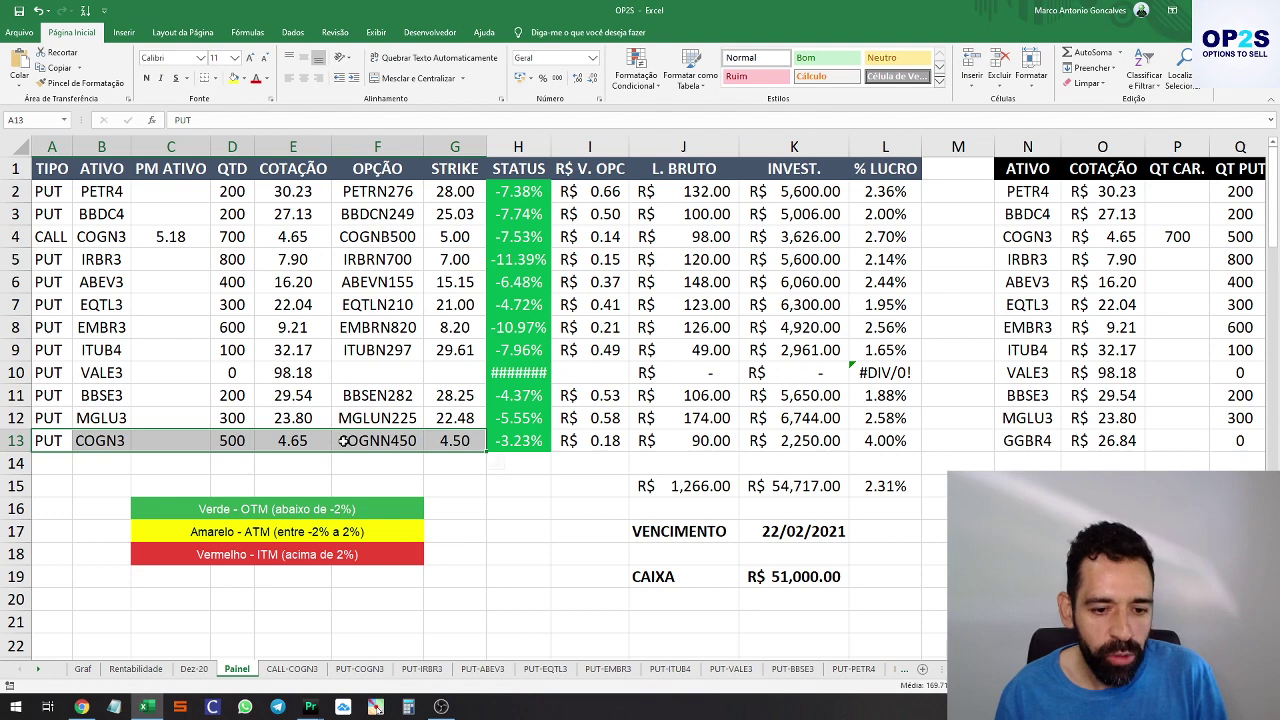
pyautogui.hotkey('alt', 'Tab')
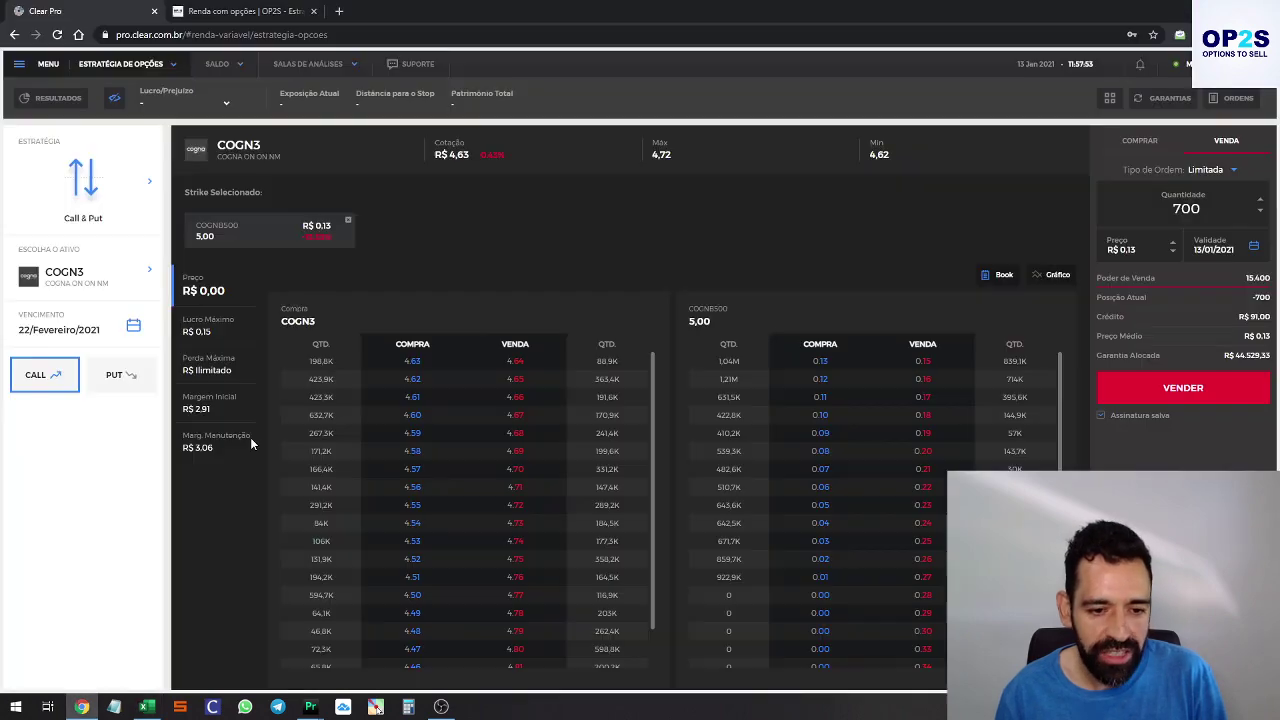
# List the COGN3 puts expiring 22/Fevereiro/2021, checking the strike in the Painel sheet, and select COGNN450 at 4,50
pyautogui.hotkey('alt', 'Tab')
pyautogui.hotkey('alt', 'Tab')
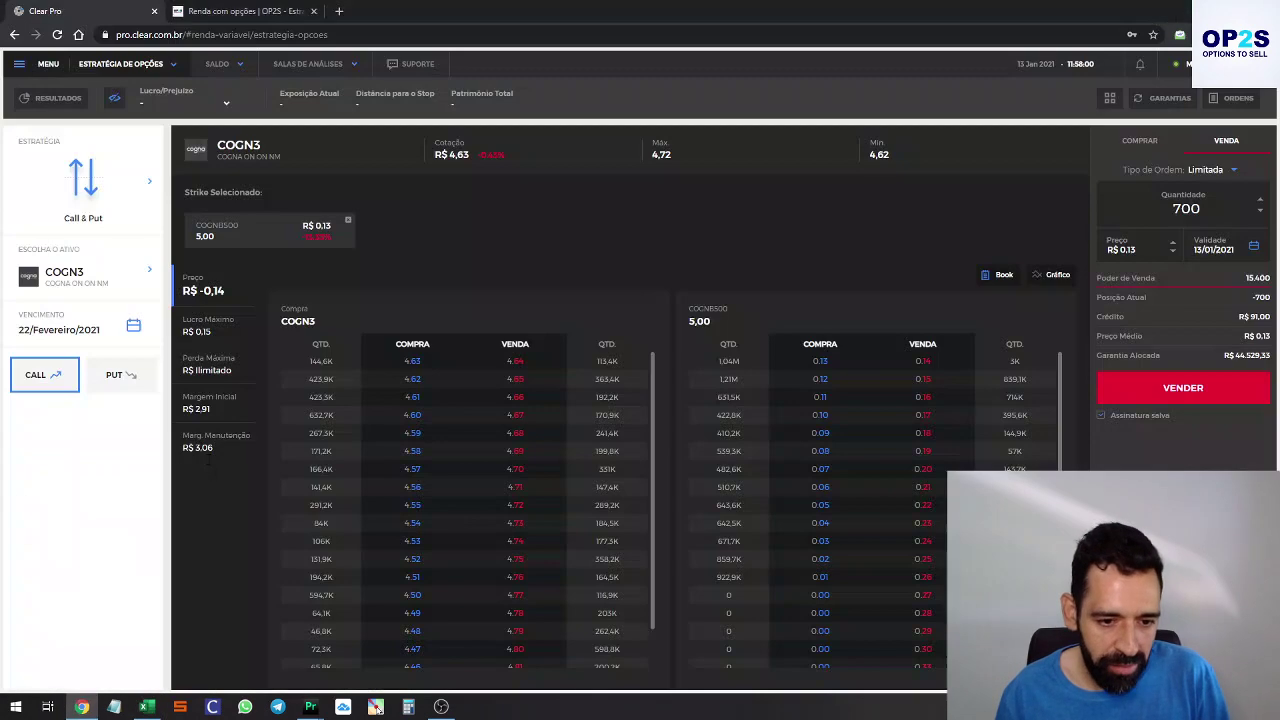
pyautogui.click(118, 386)
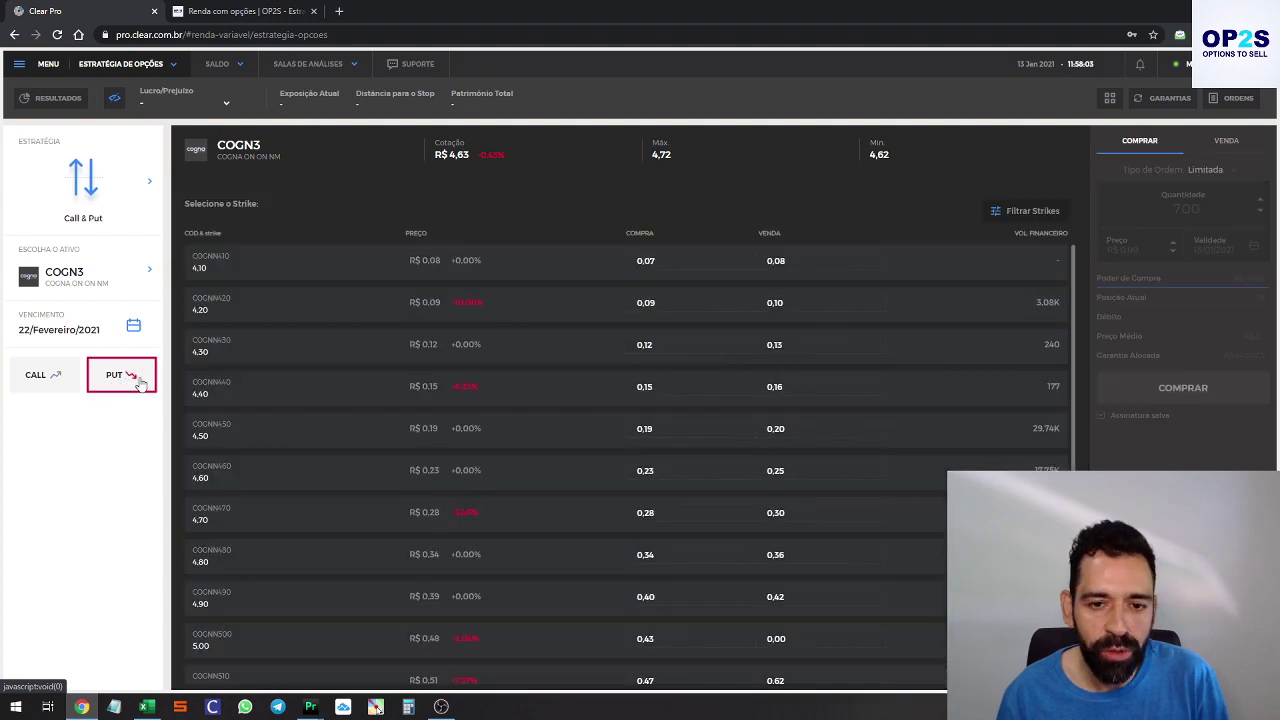
pyautogui.hotkey('alt', 'Tab')
pyautogui.hotkey('alt', 'Tab')
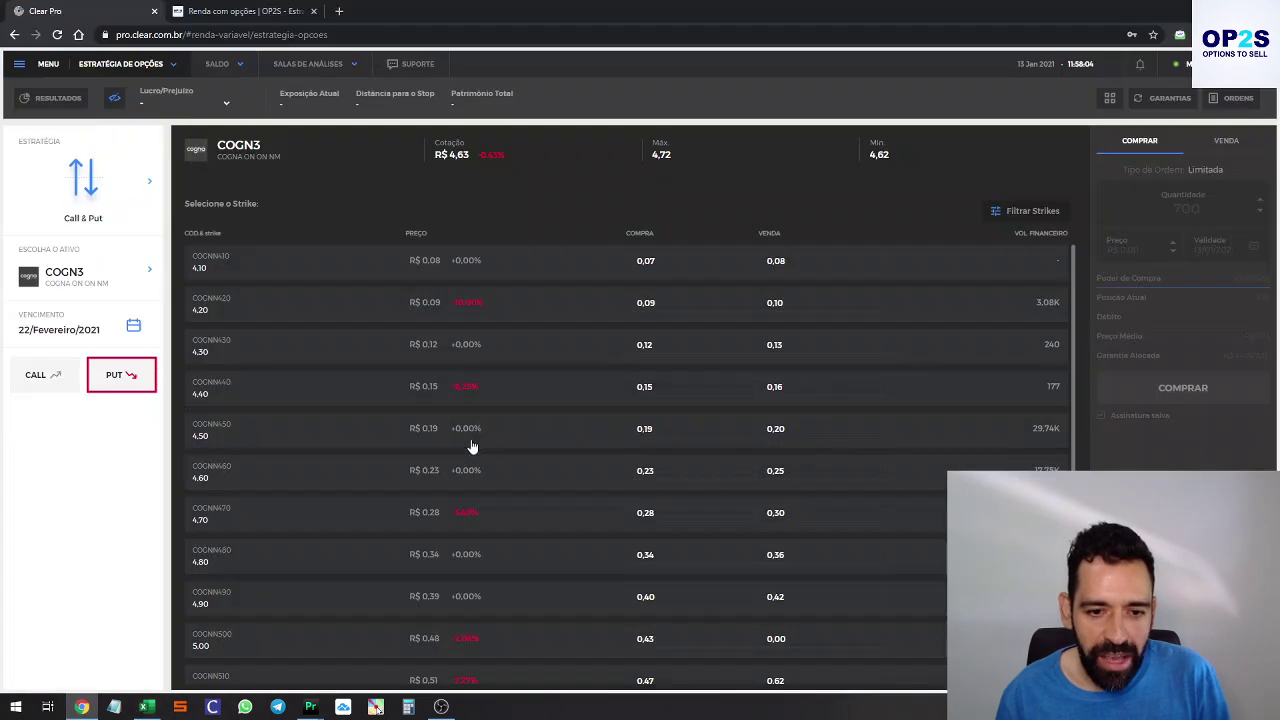
pyautogui.click(394, 432)
# Set up the COGNN450 limit sale for 500 options at R$ 0,19, checking the quantity in the Painel sheet, and submit the order
pyautogui.hotkey('alt', 'Tab')
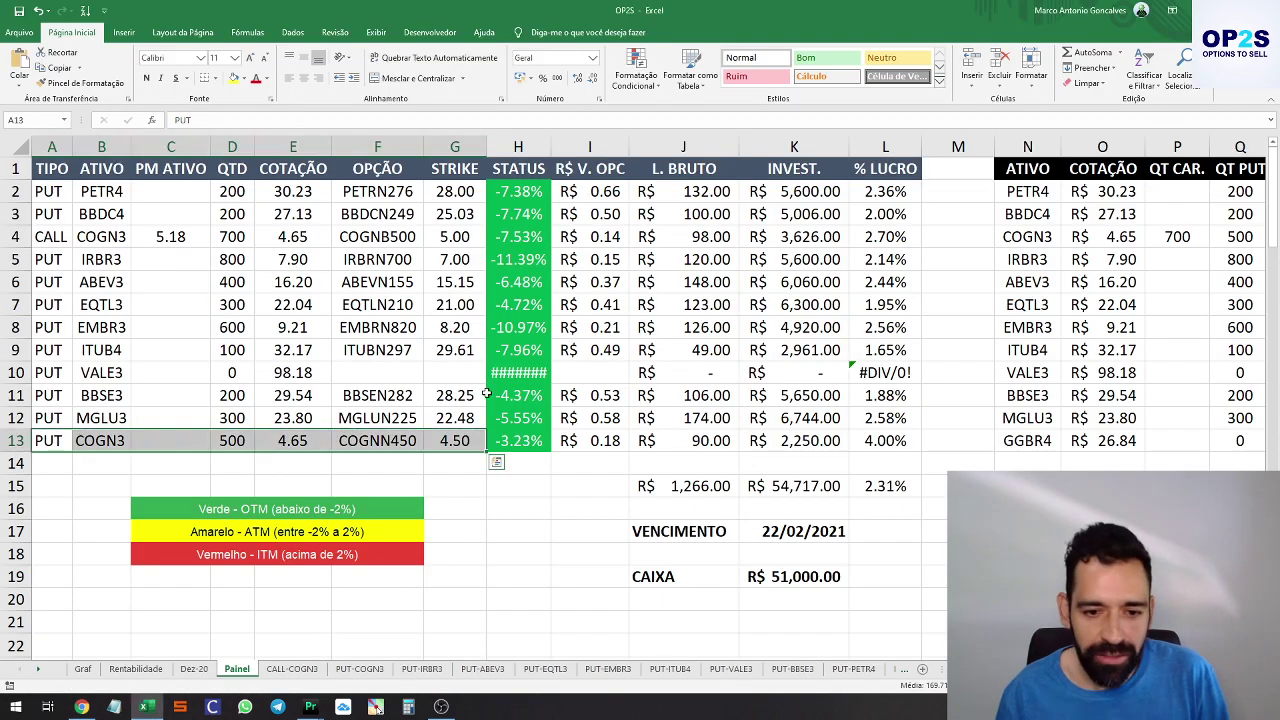
pyautogui.hotkey('alt', 'Tab')
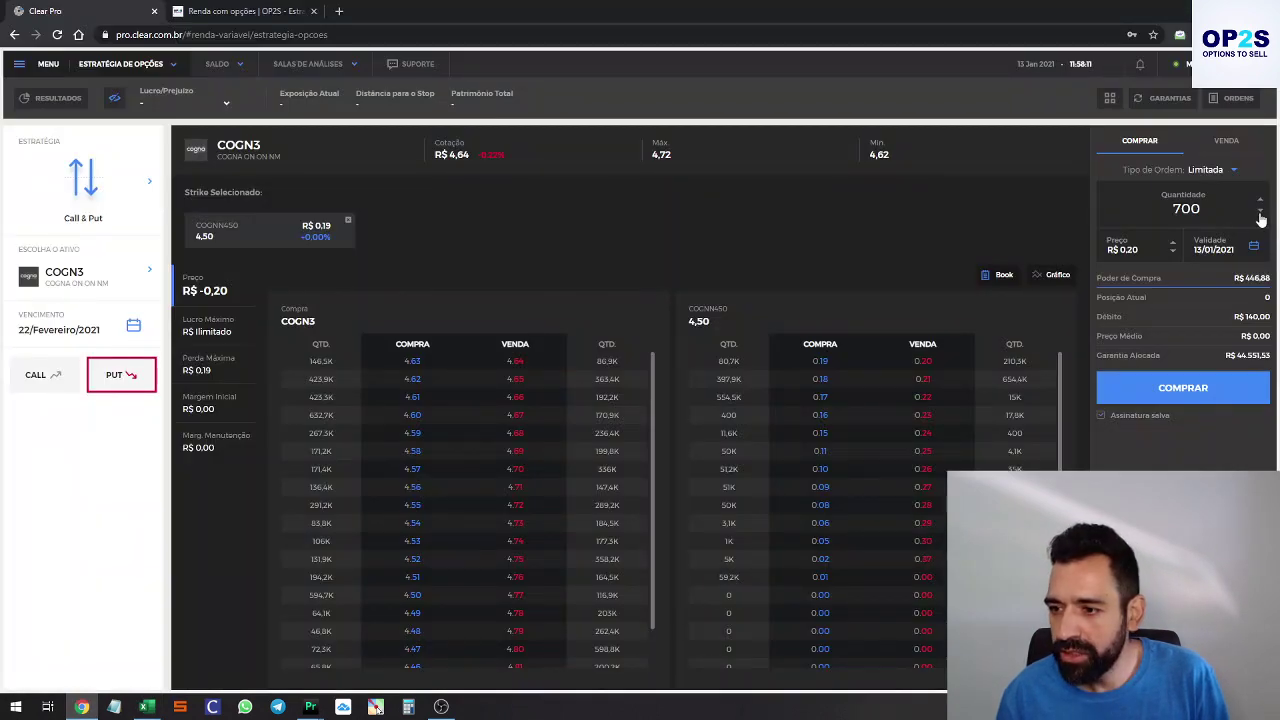
pyautogui.click(1230, 146)
pyautogui.hotkey('alt', 'Tab')
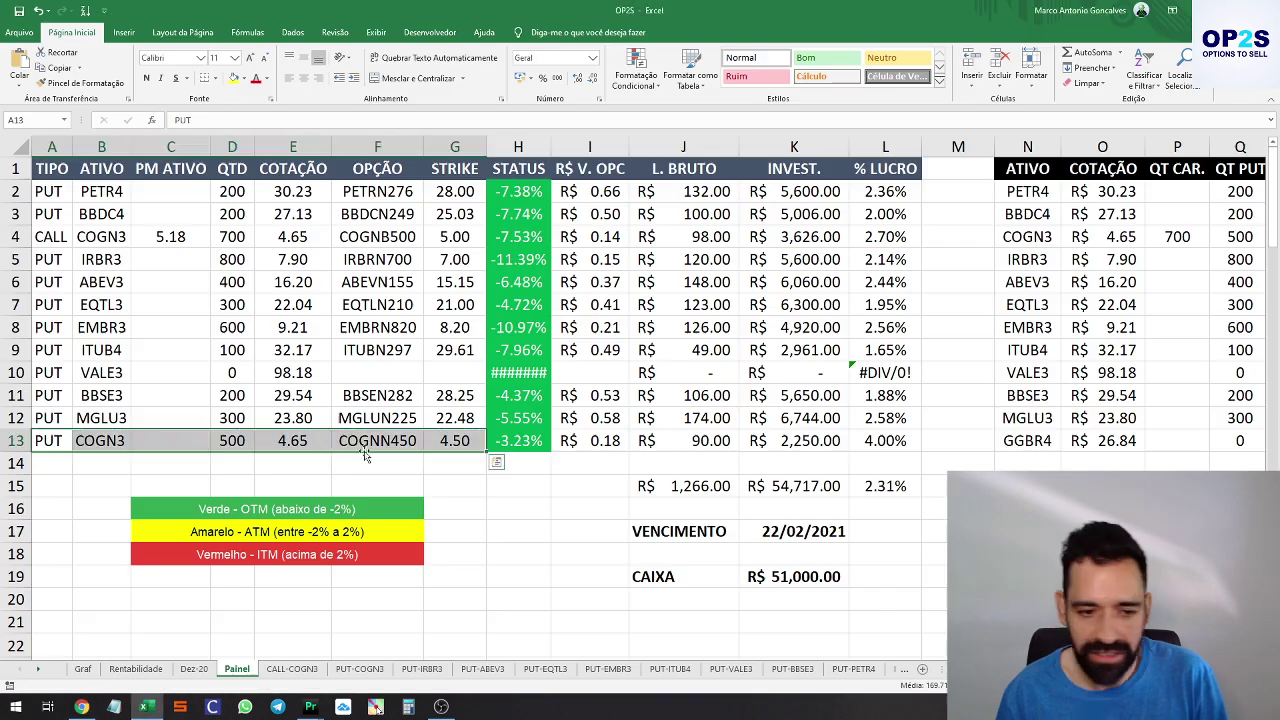
pyautogui.hotkey('alt', 'Tab')
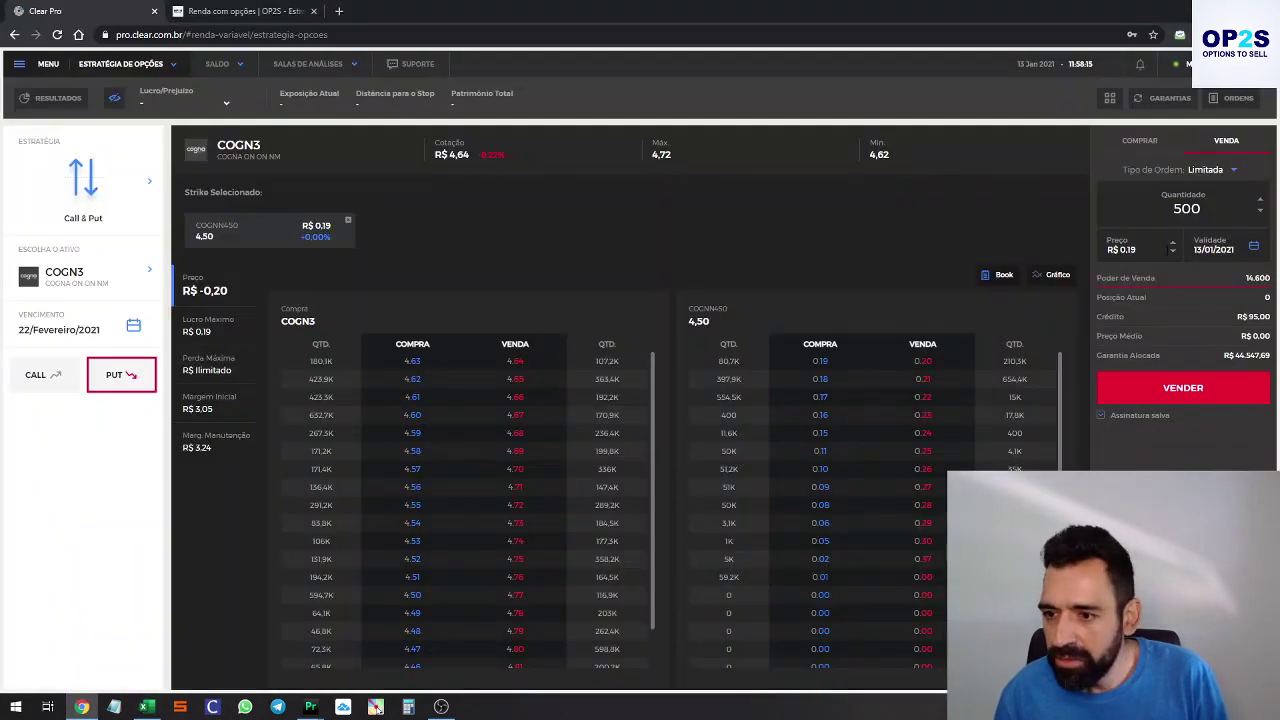
pyautogui.click(1189, 395)
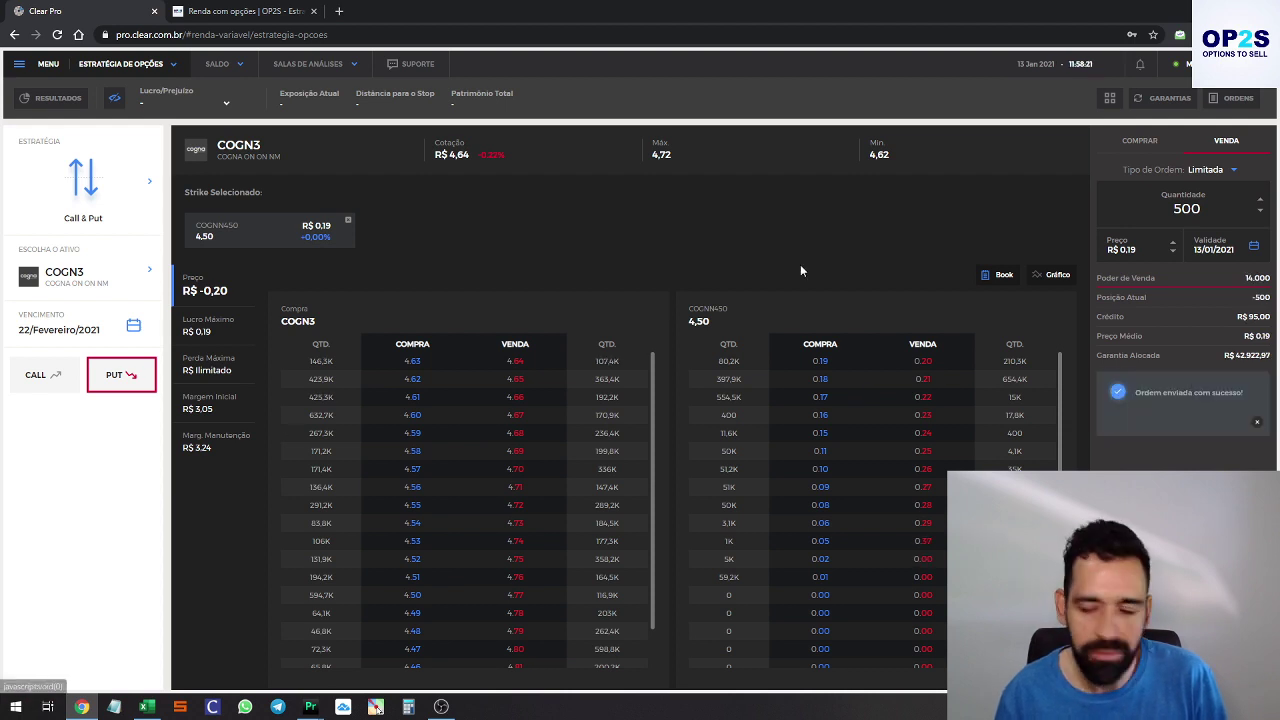
# Review the COGNN450 order in the orders list and highlight the IRBR3 put row in Excel's Painel sheet
pyautogui.click(1234, 98)
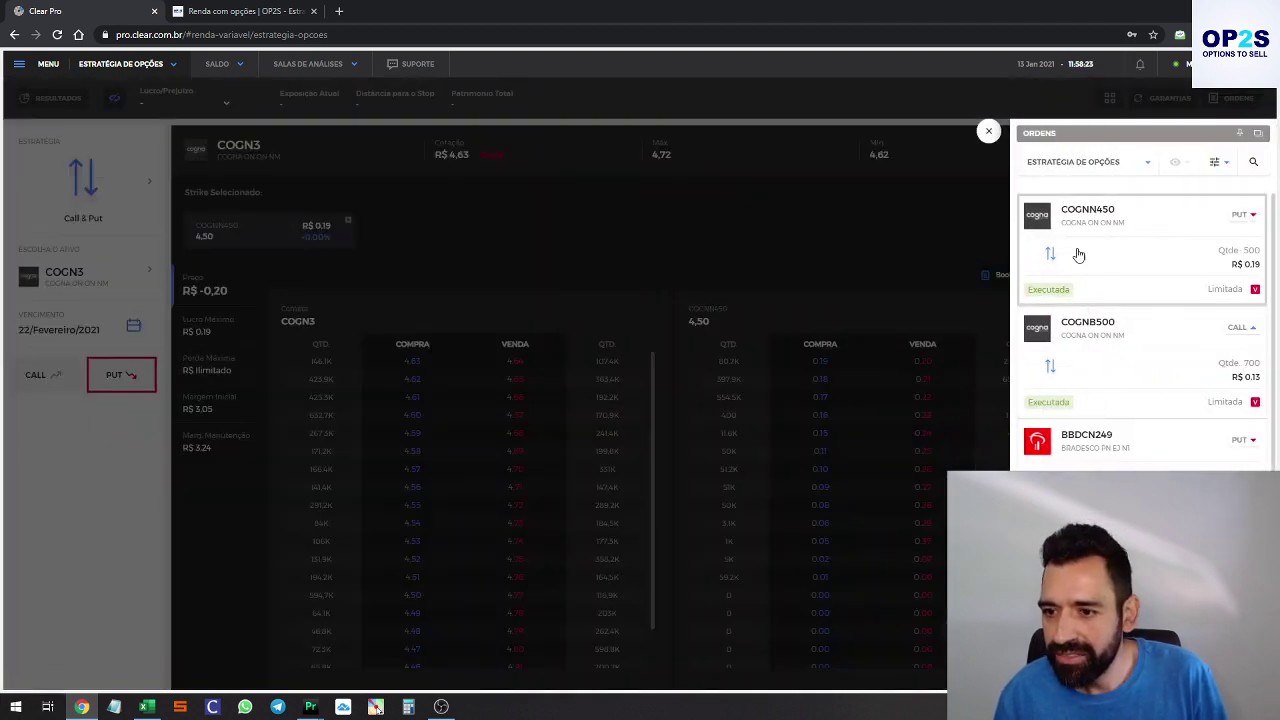
pyautogui.click(988, 131)
pyautogui.hotkey('alt', 'Tab')
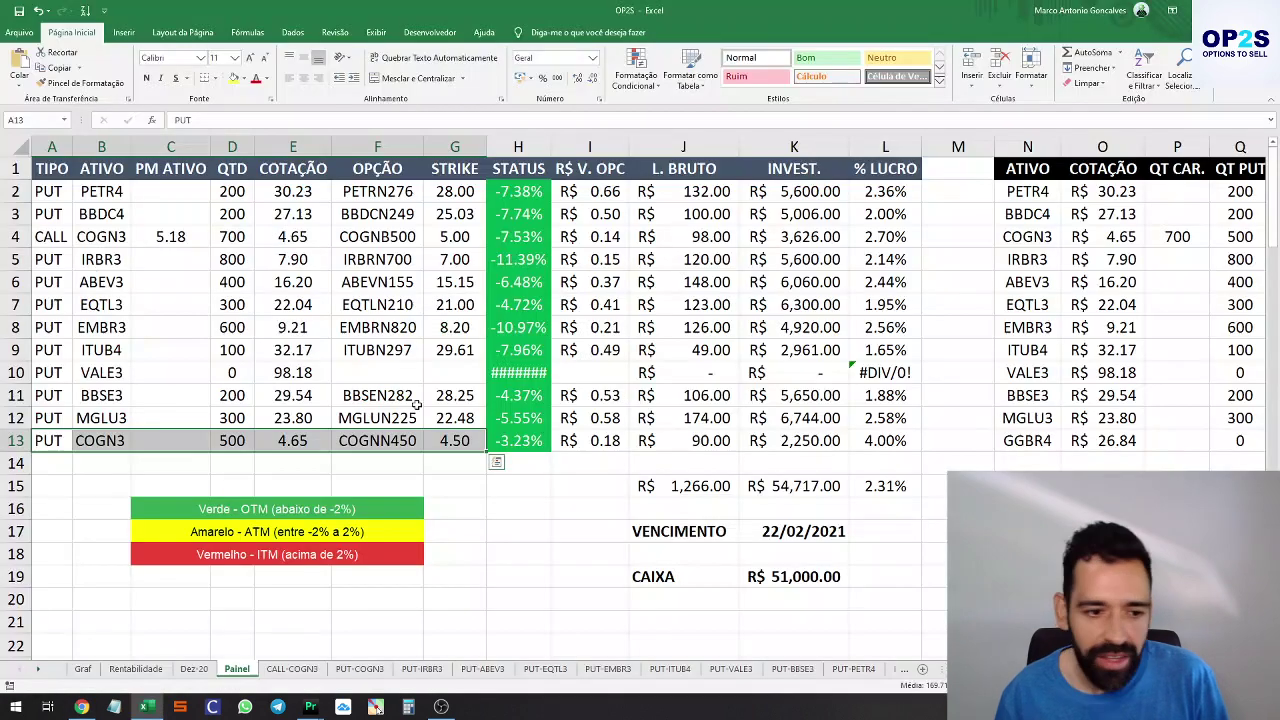
pyautogui.moveTo(60, 259); pyautogui.dragTo(475, 259)
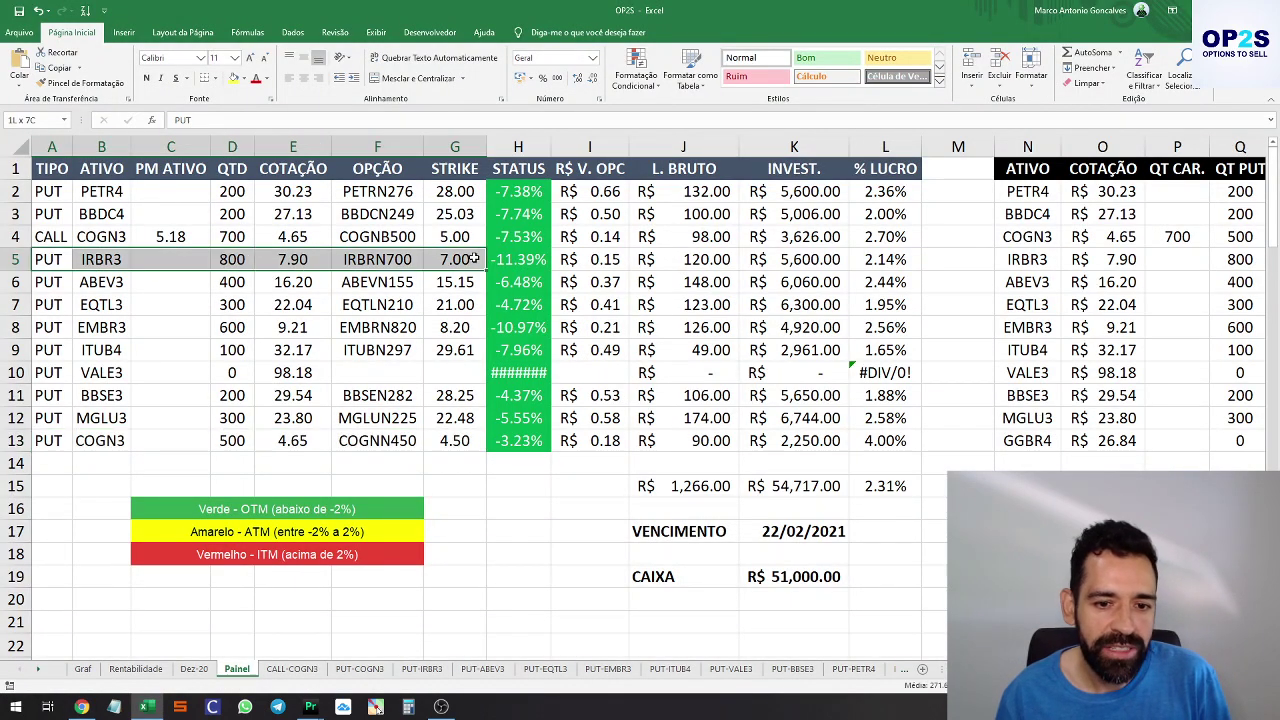
# Switch to Clear Pro, search for IRB and choose the IRBR3 asset to list its puts
pyautogui.hotkey('alt', 'Tab')
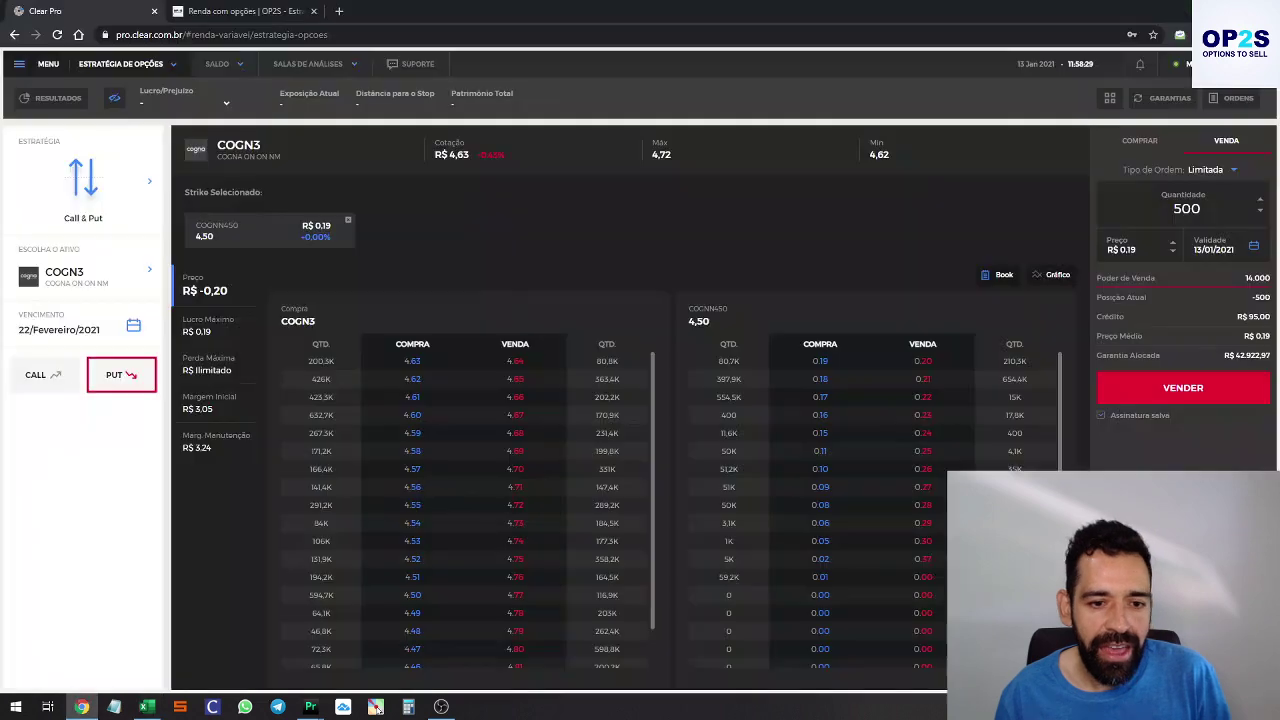
pyautogui.click(79, 282)
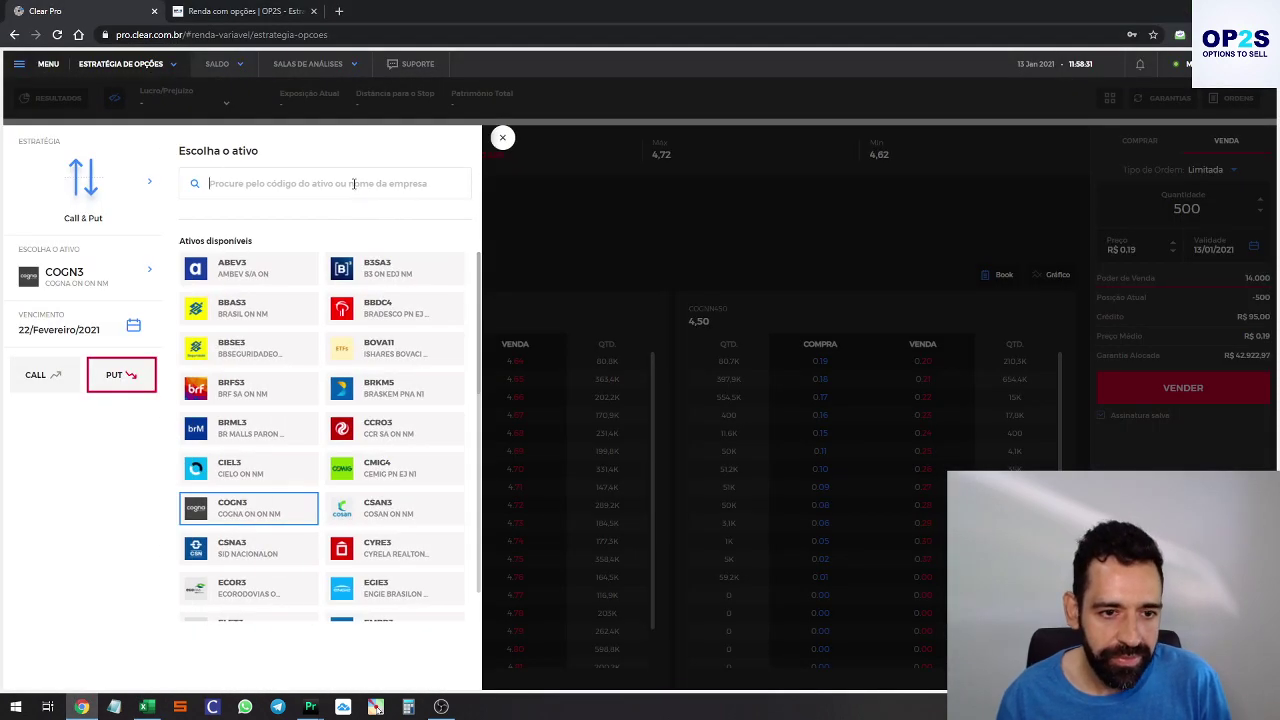
pyautogui.write('IRB')
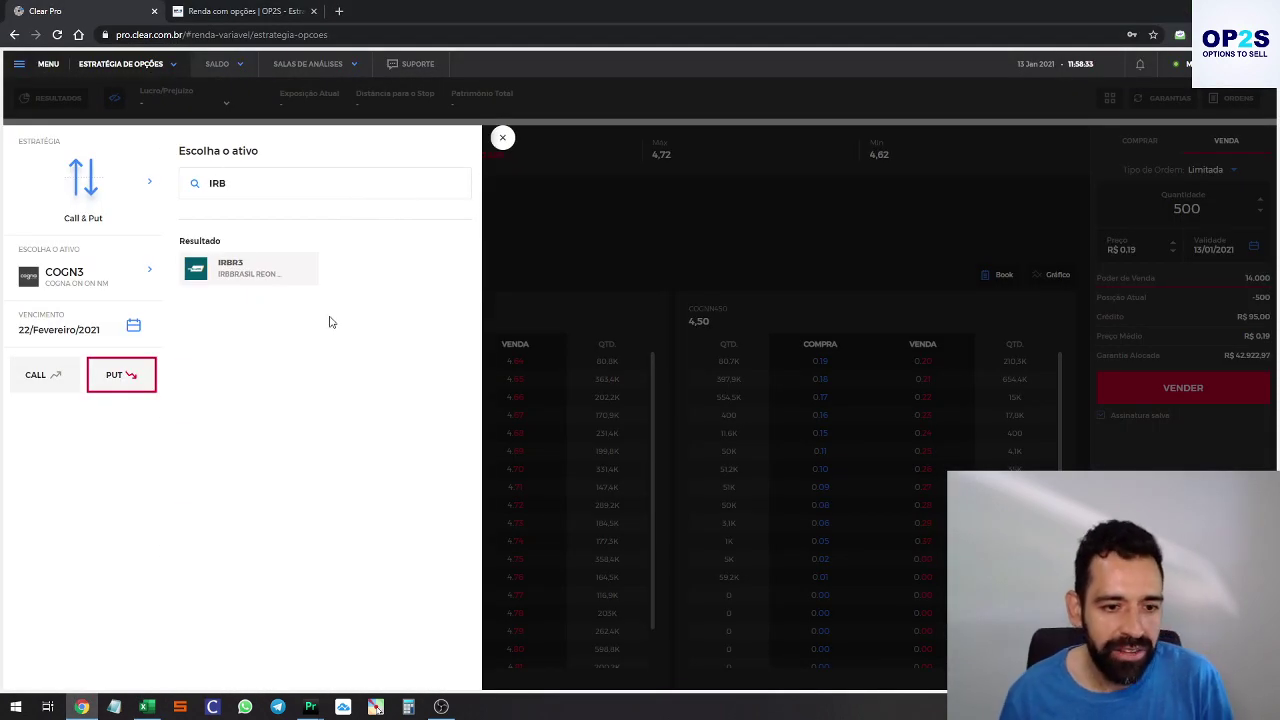
pyautogui.click(277, 276)
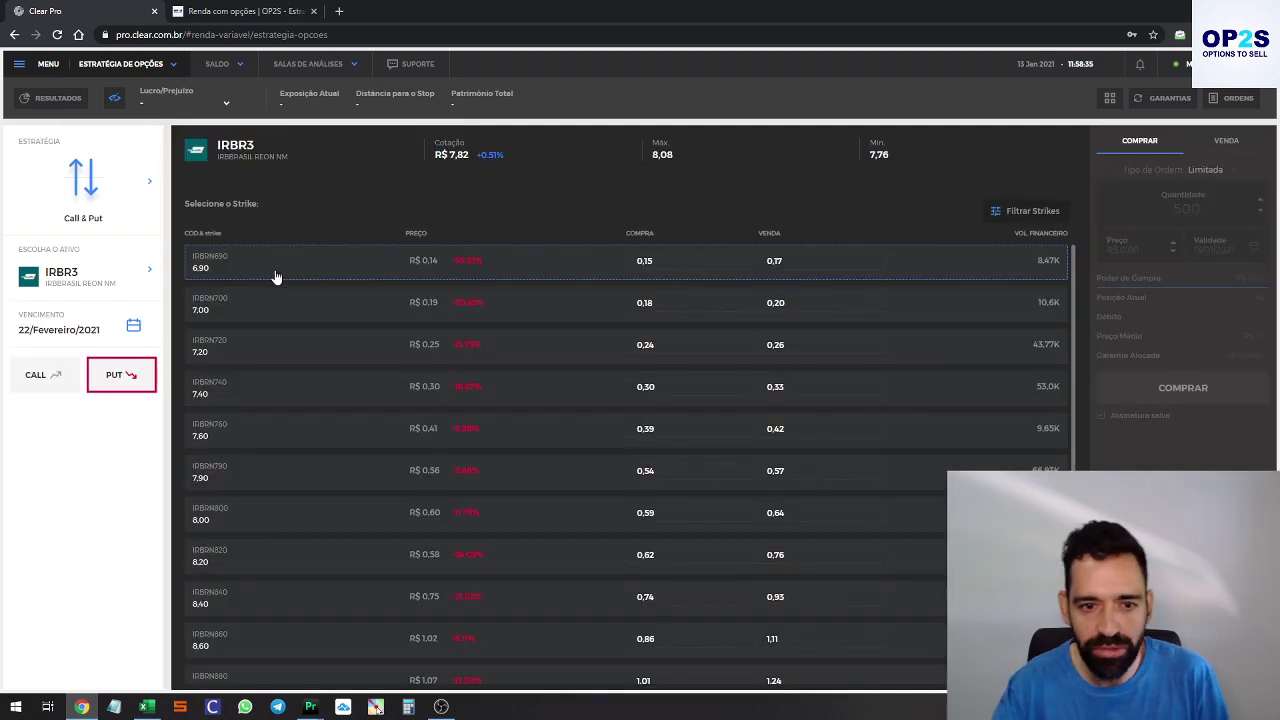
# Check the IRBR3 put's strike in the Painel sheet and select the IRBRN700 put at 7,00 in Clear Pro
pyautogui.hotkey('alt', 'Tab')
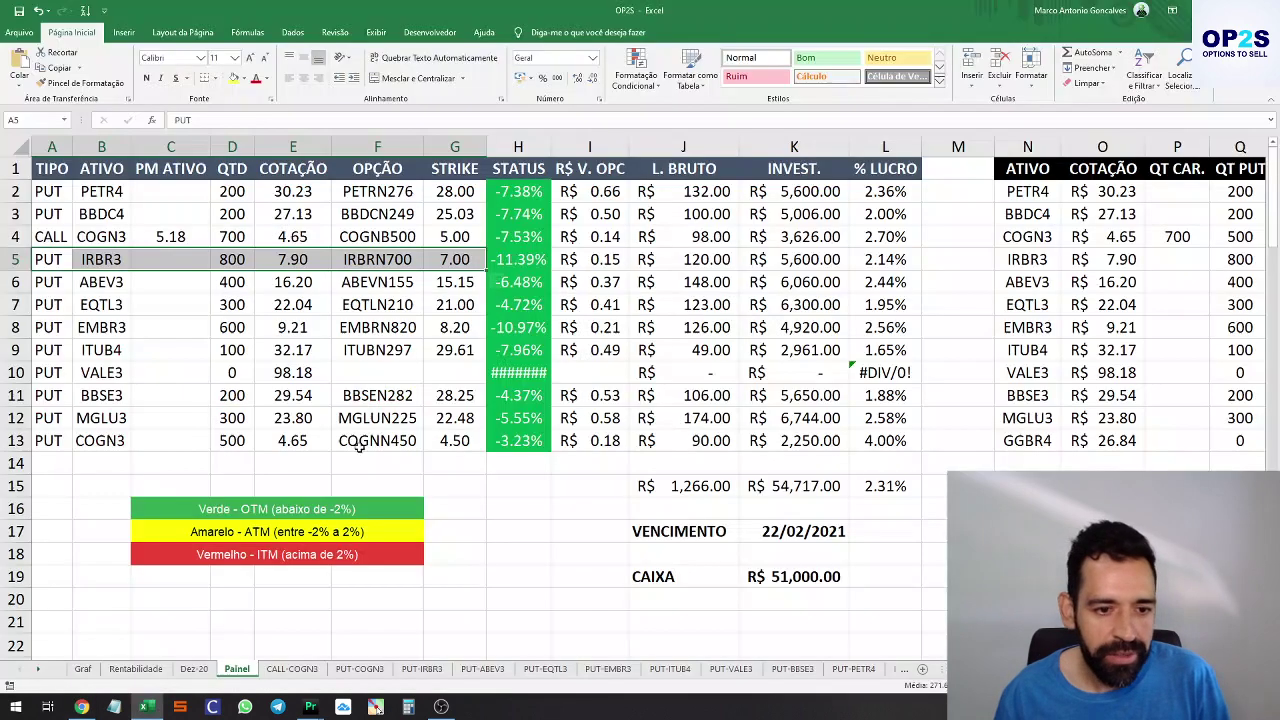
pyautogui.hotkey('alt', 'Tab')
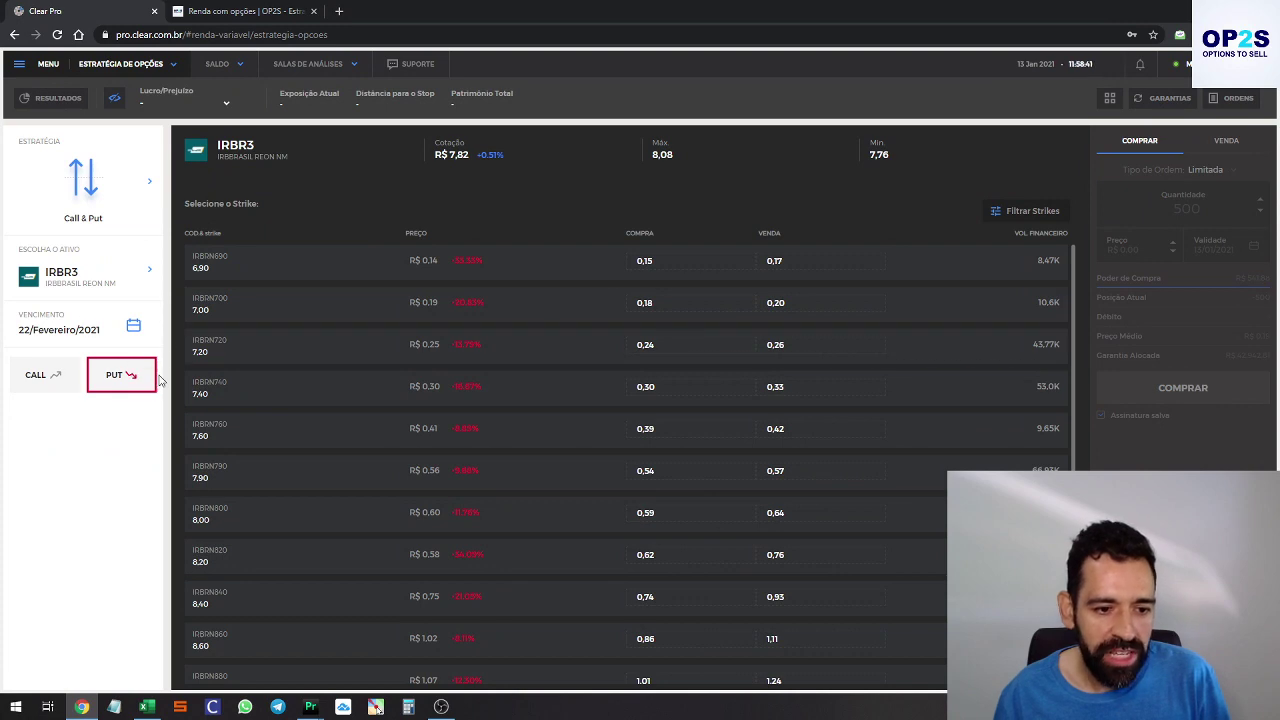
pyautogui.click(366, 300)
pyautogui.hotkey('alt', 'Tab')
pyautogui.hotkey('alt', 'Tab')
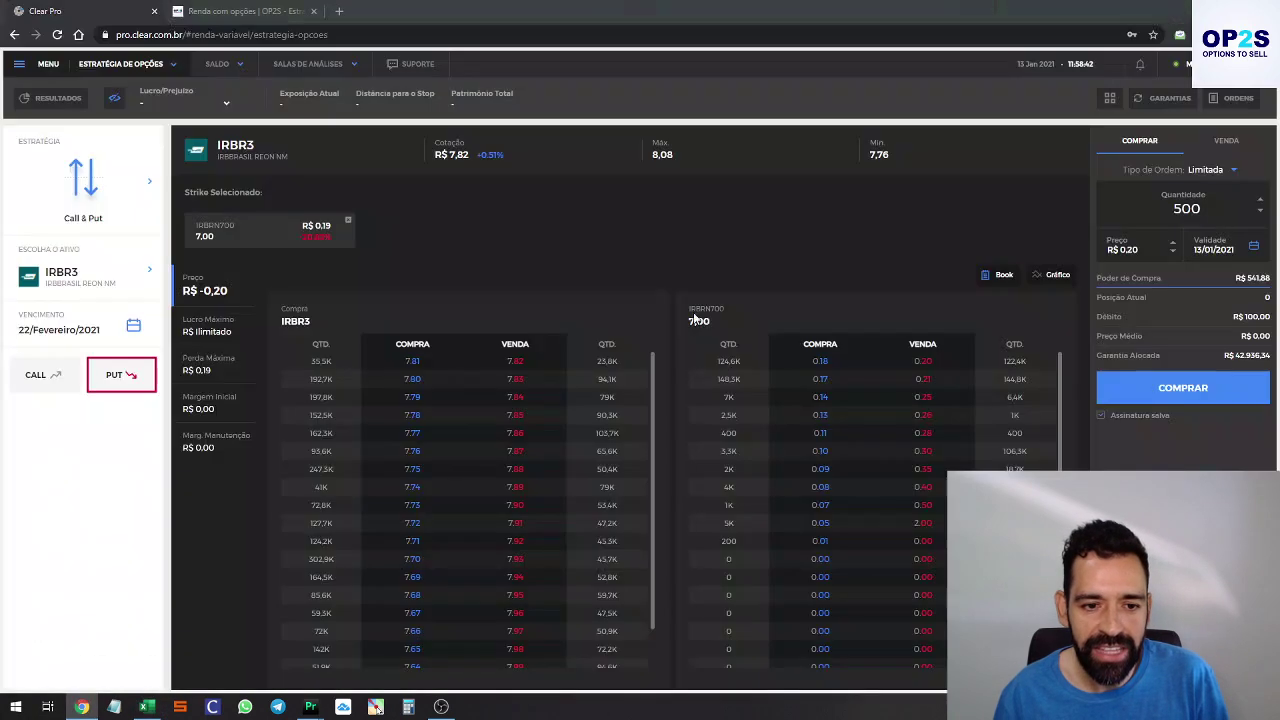
# Set up the IRBRN700 limit sale for 800 options at R$ 0,18, checking the quantity in the Painel sheet, and submit the order
pyautogui.hotkey('alt', 'Tab')
pyautogui.hotkey('alt', 'Tab')
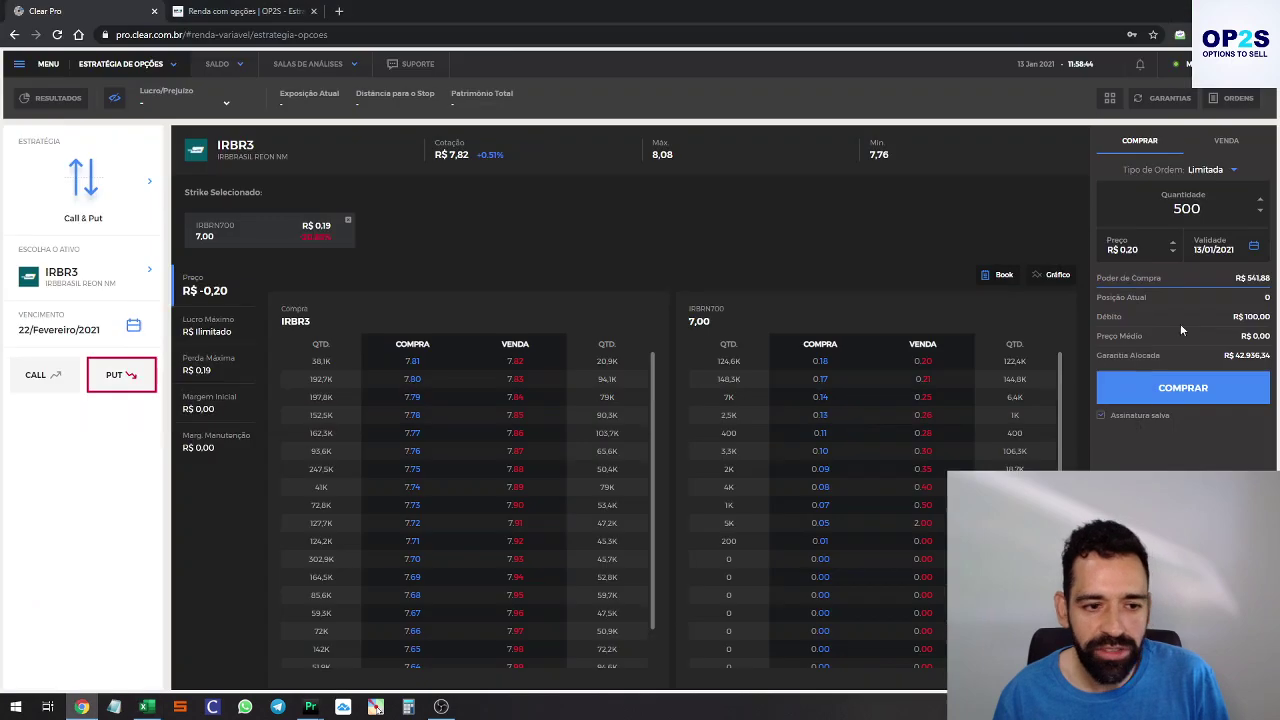
pyautogui.click(1230, 141)
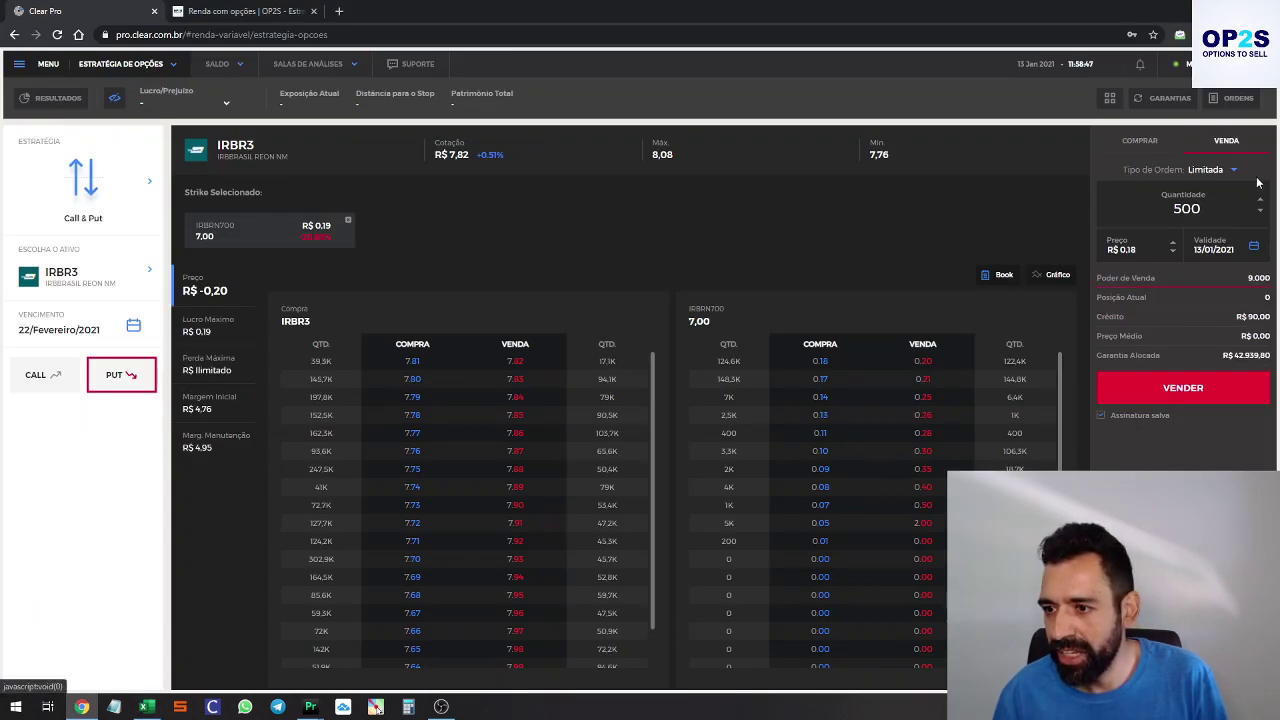
pyautogui.click(1192, 392)
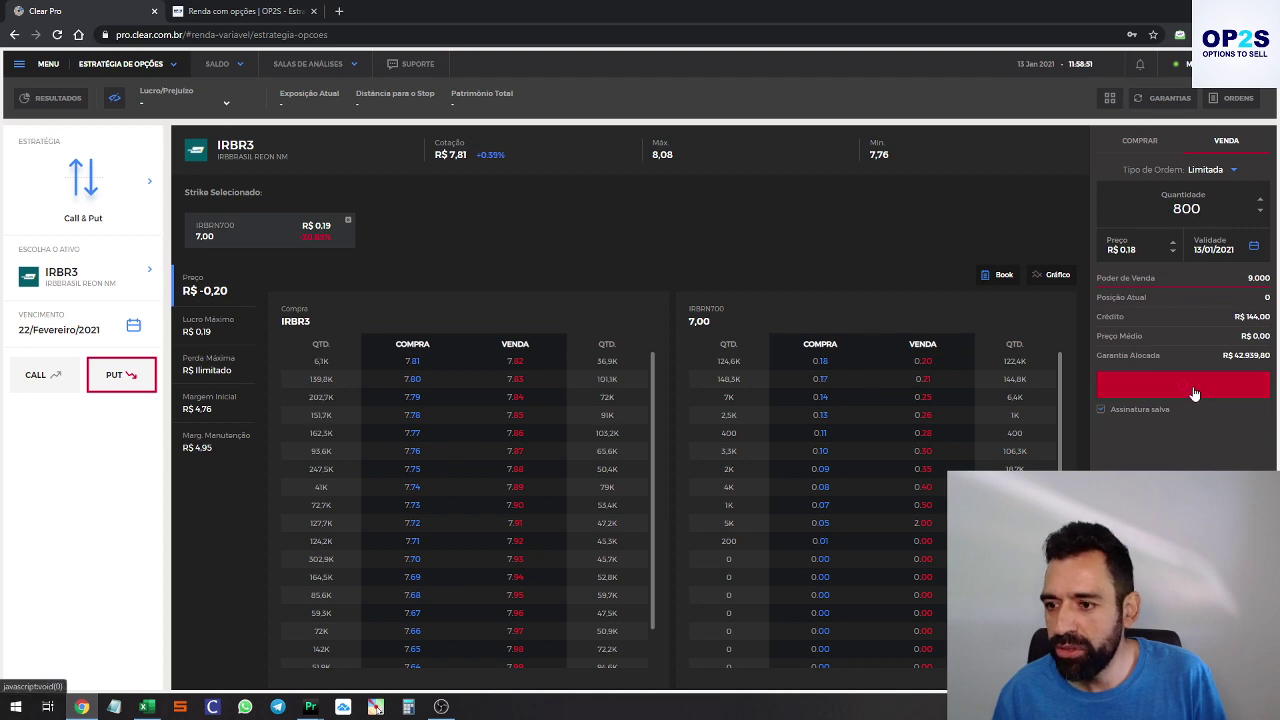
# Review the IRBRN700 order in the orders list and highlight the ABEV3 put row in Excel's Painel sheet
pyautogui.click(1232, 98)
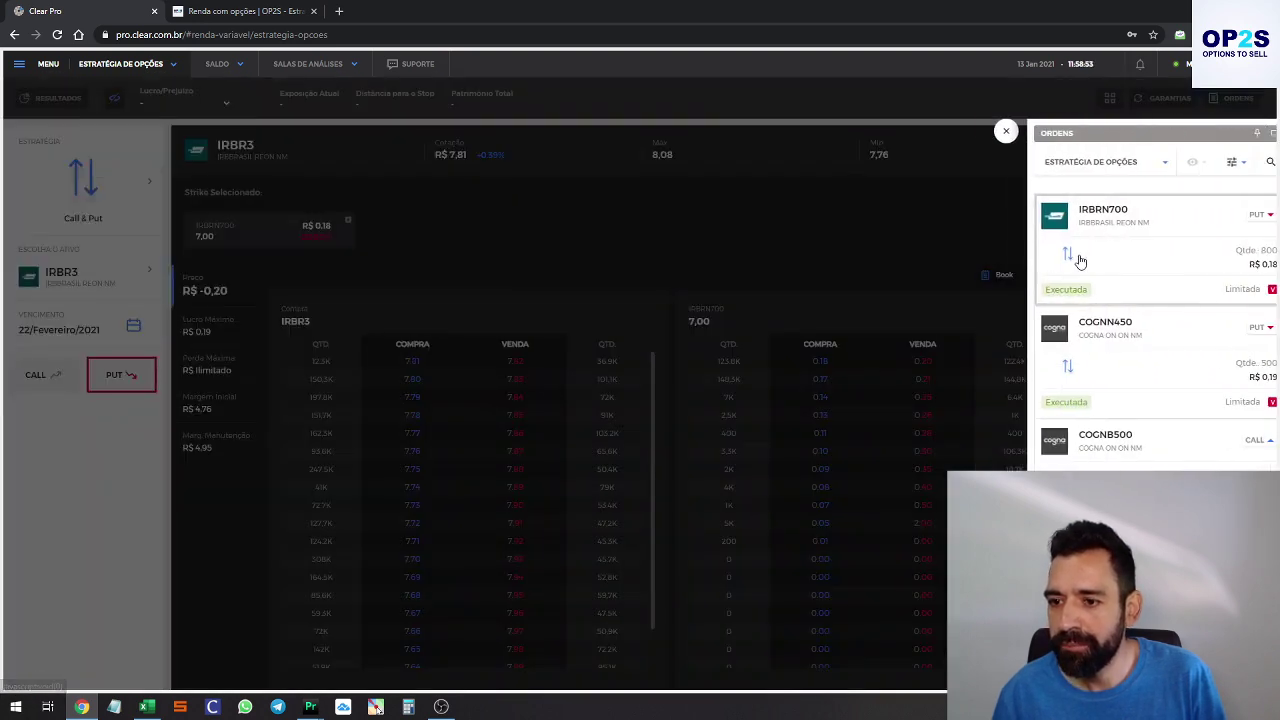
pyautogui.hotkey('alt', 'Tab')
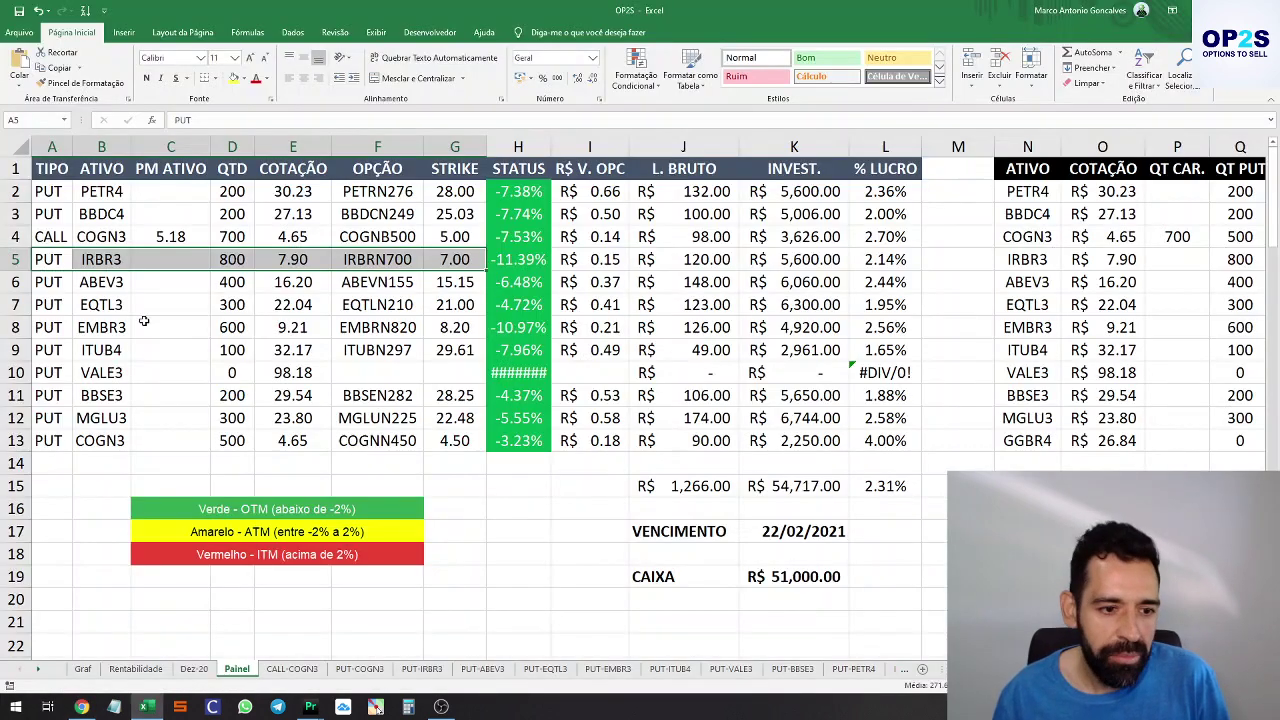
pyautogui.moveTo(48, 280); pyautogui.dragTo(455, 282)
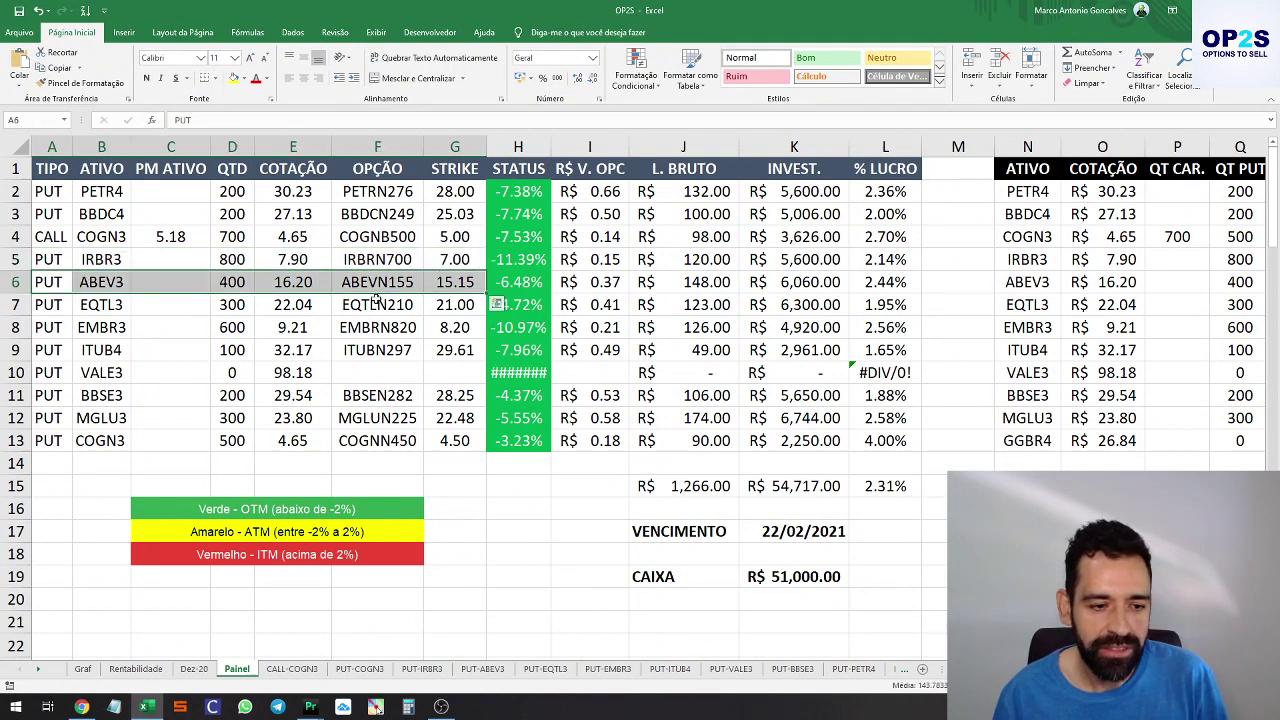
# Switch to Clear Pro, search for ABE and choose the ABEV3 asset to list its puts
pyautogui.hotkey('alt', 'Tab')
pyautogui.click(85, 288)
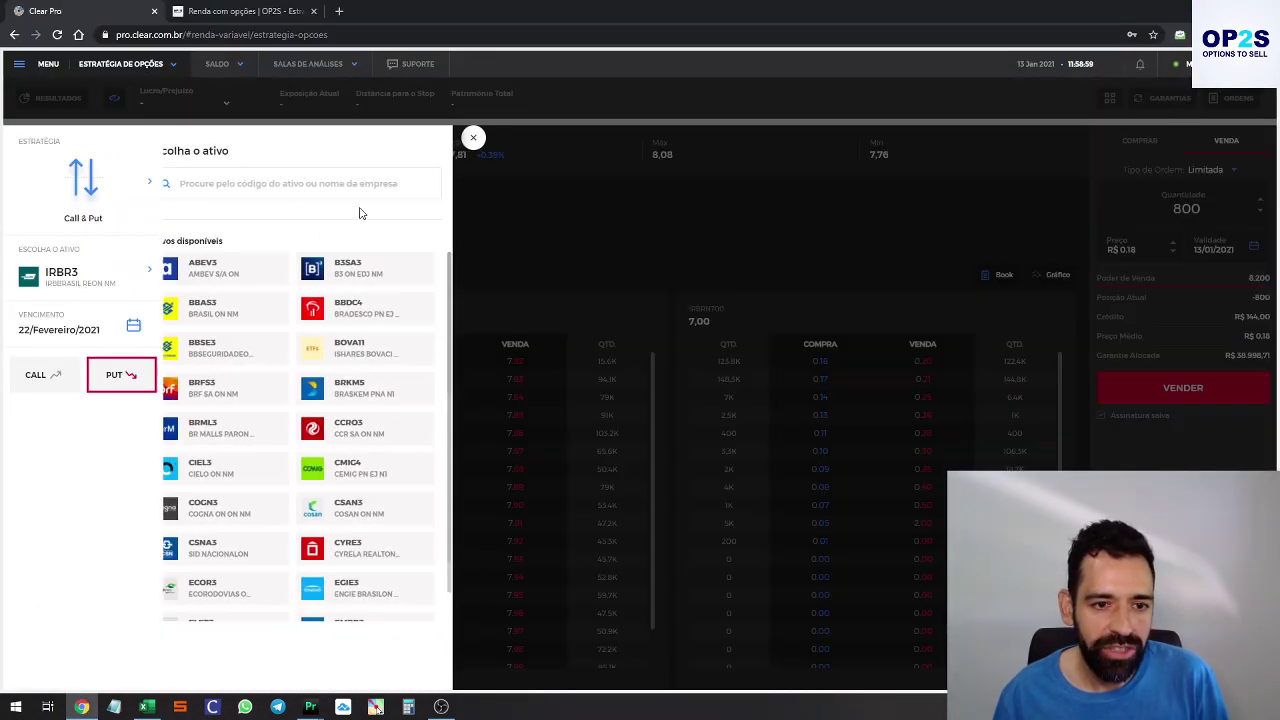
pyautogui.click(350, 184)
pyautogui.write('ABE')
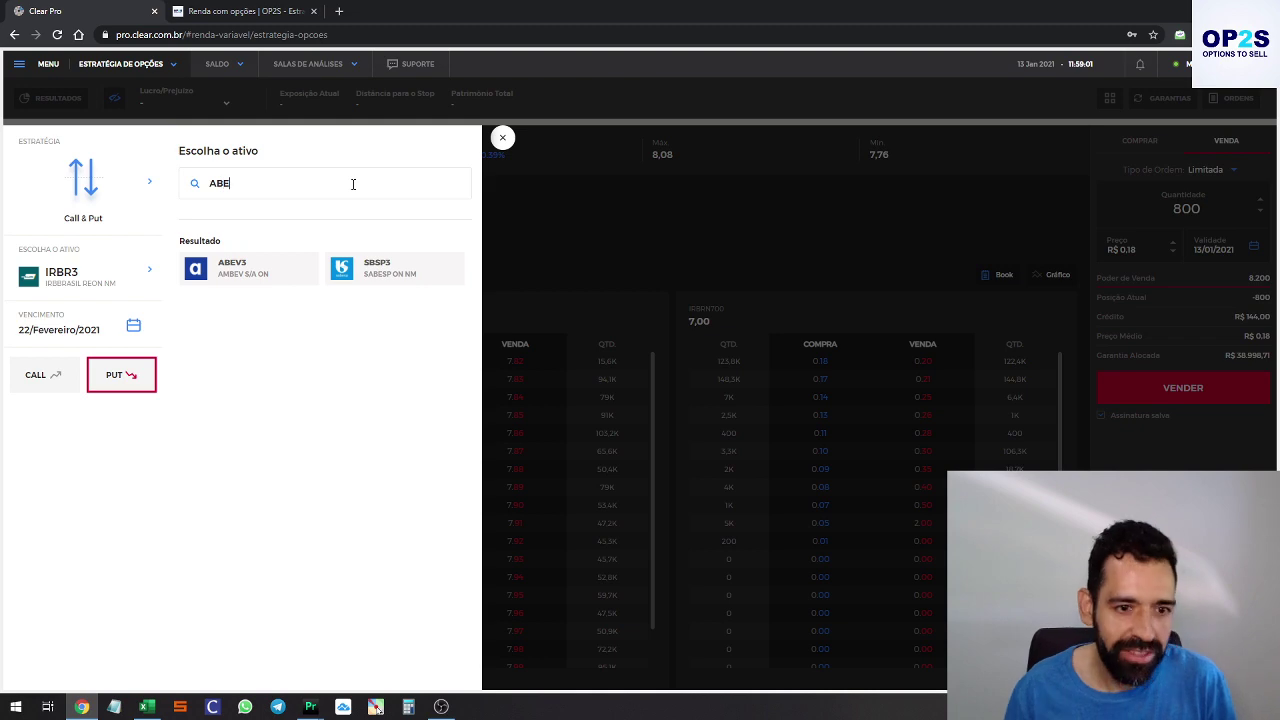
pyautogui.click(200, 282)
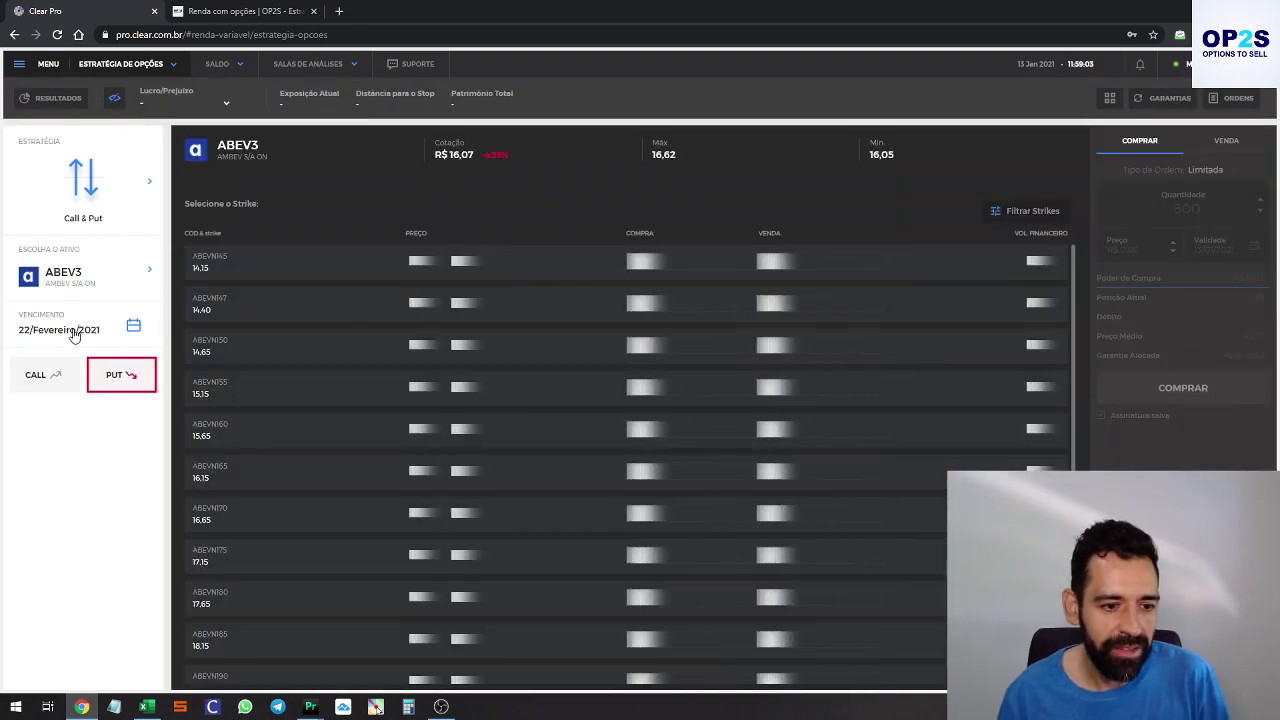
# Check the ABEV3 put's strike in the Painel sheet and select the ABEVN155 put at 15,15 in Clear Pro
pyautogui.hotkey('alt', 'Tab')
pyautogui.hotkey('alt', 'Tab')
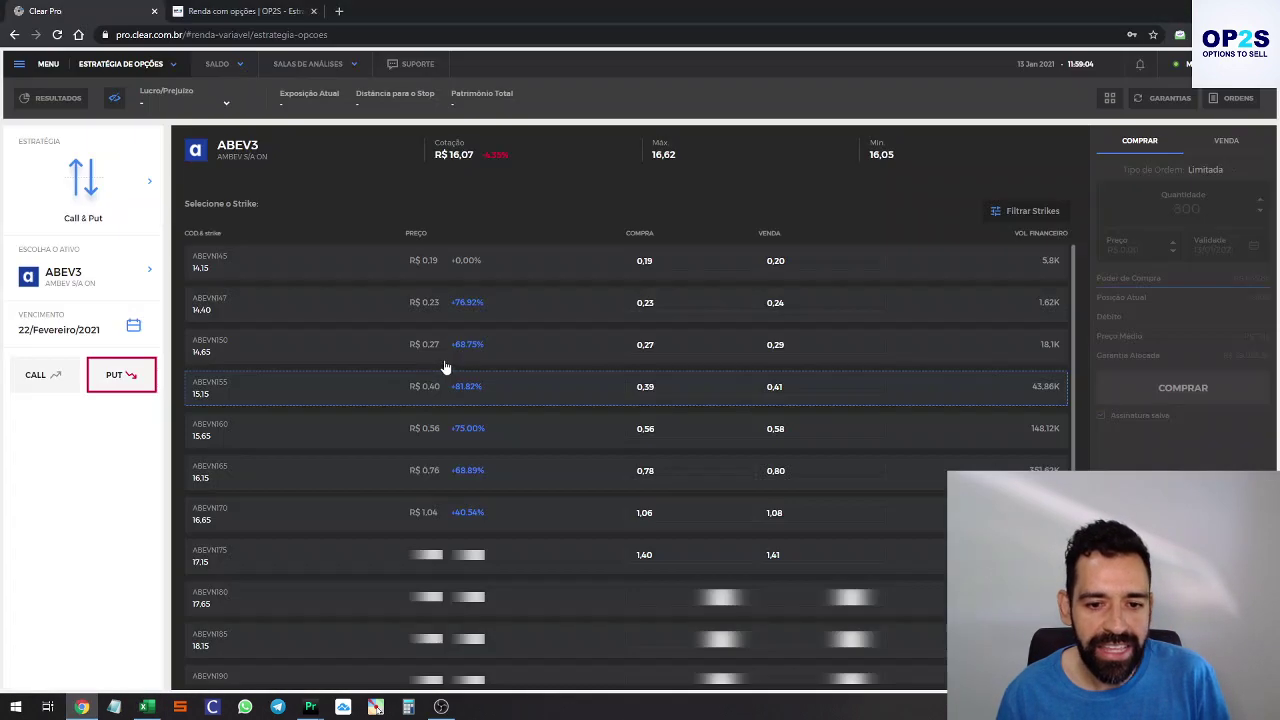
pyautogui.click(252, 393)
# Set up the ABEVN155 limit sale for 400 options at R$ 0,39, checking the quantity in the Painel sheet, and submit the order
pyautogui.hotkey('alt', 'Tab')
pyautogui.hotkey('alt', 'Tab')
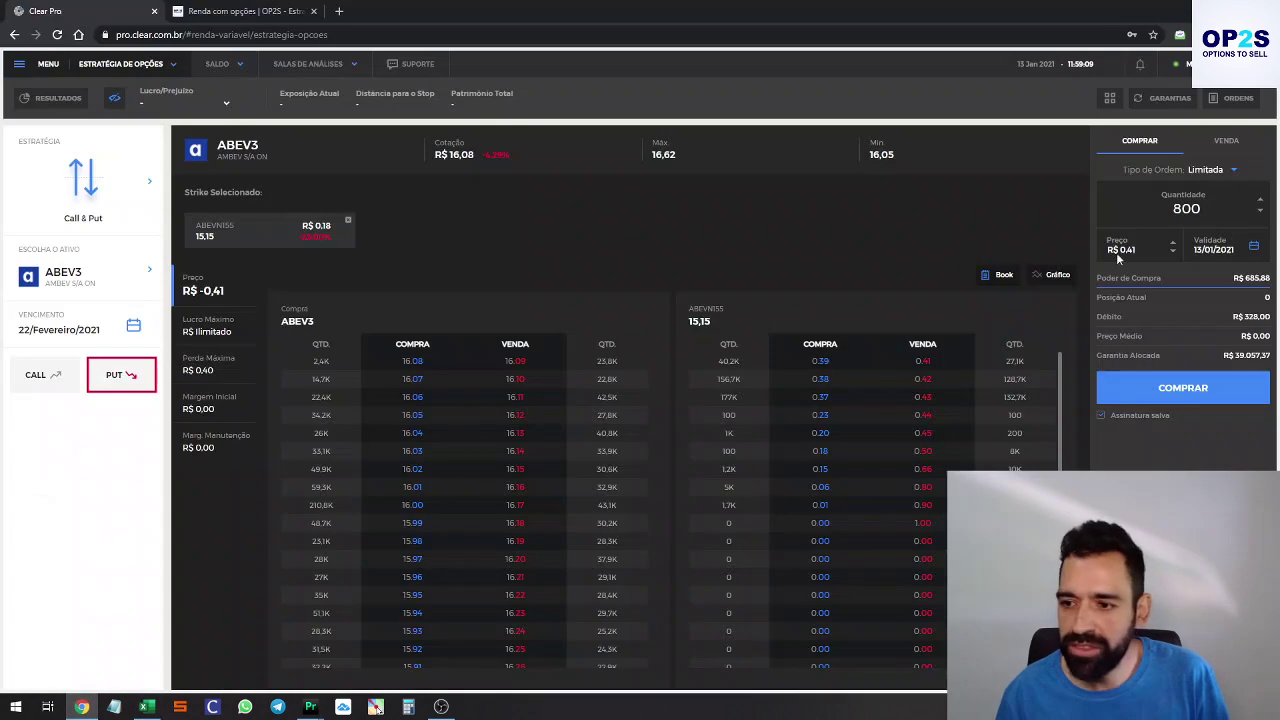
pyautogui.click(1229, 142)
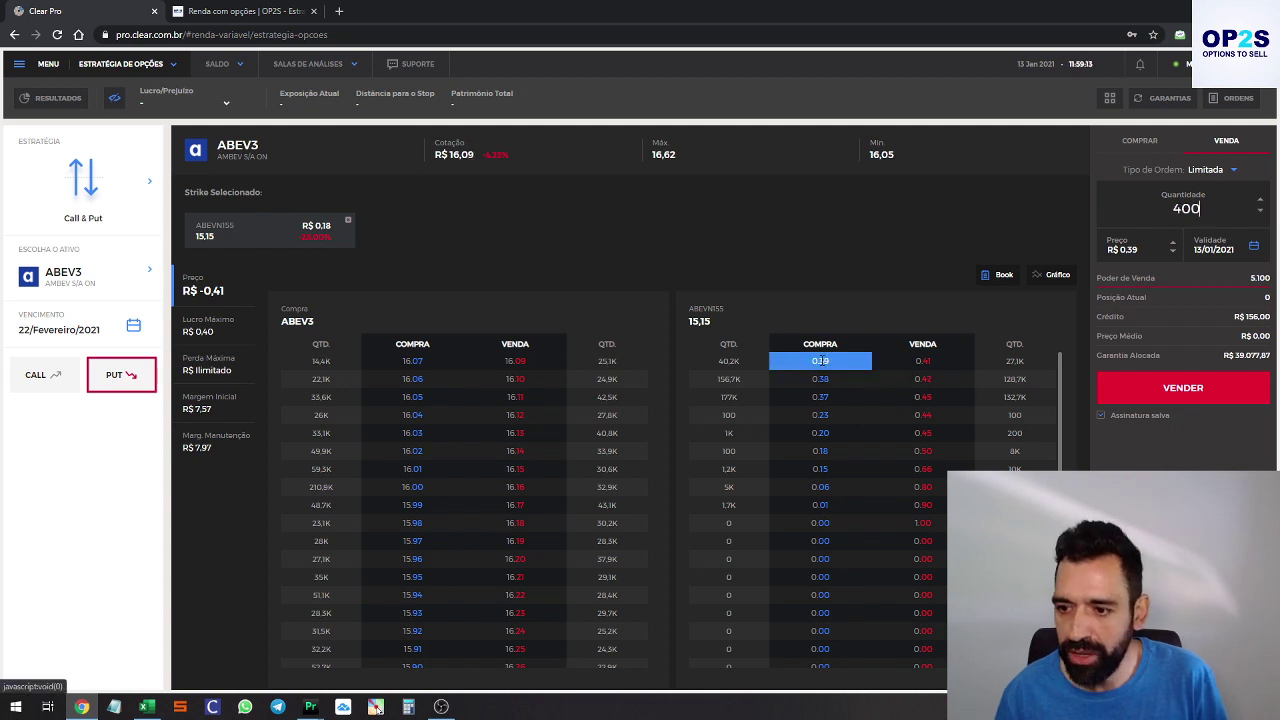
pyautogui.click(1185, 390)
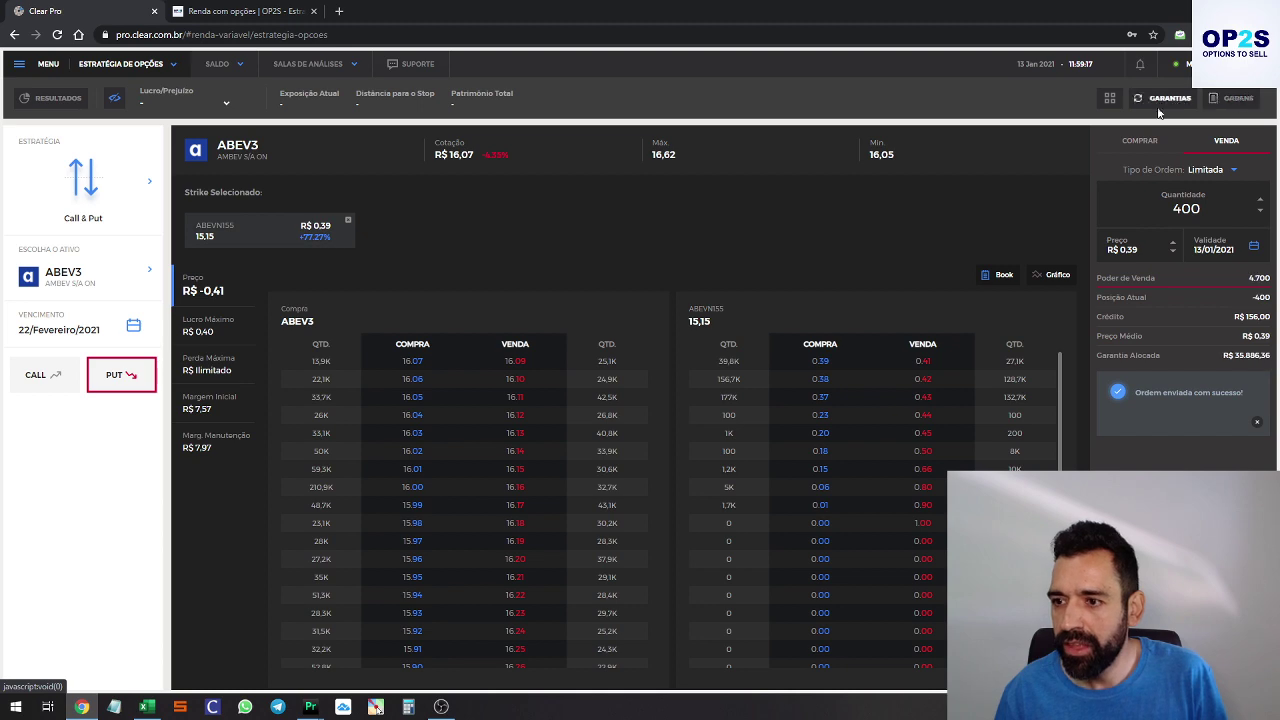
# Switch to Excel and highlight the EQTL3 put row in the Painel sheet
pyautogui.click(1162, 100)
pyautogui.hotkey('alt', 'Tab')
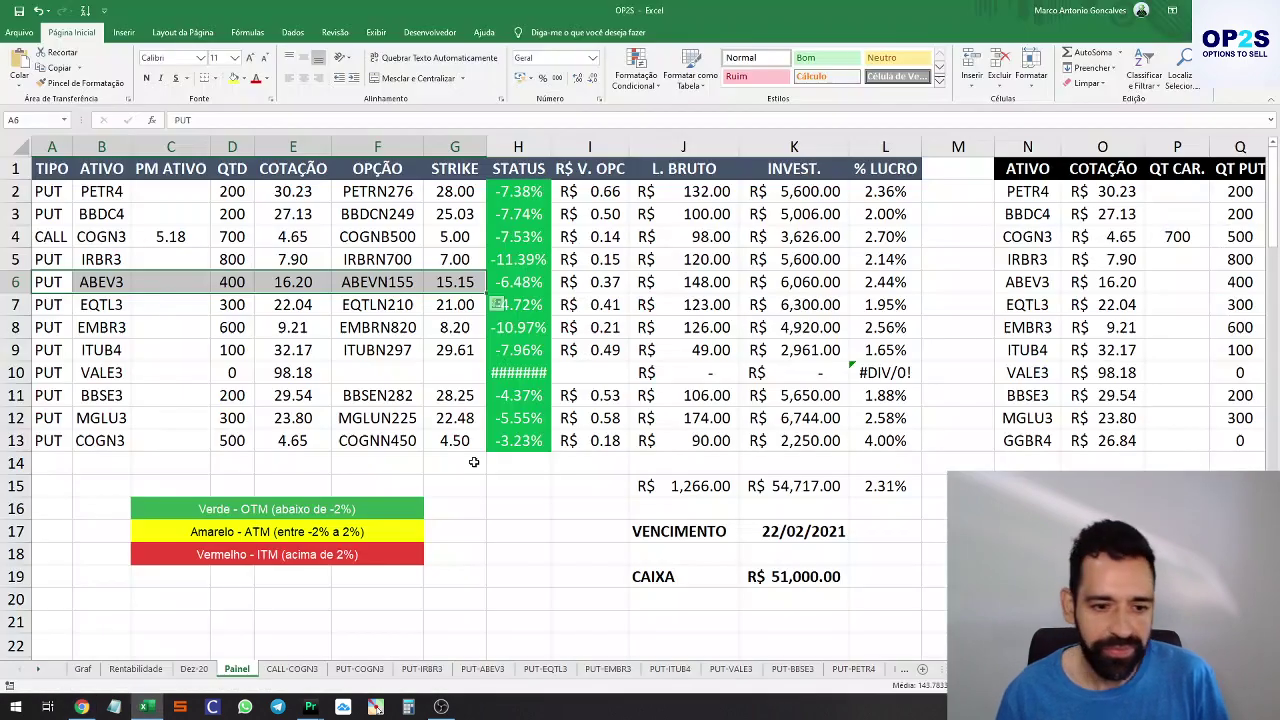
pyautogui.moveTo(72, 314); pyautogui.dragTo(456, 308)
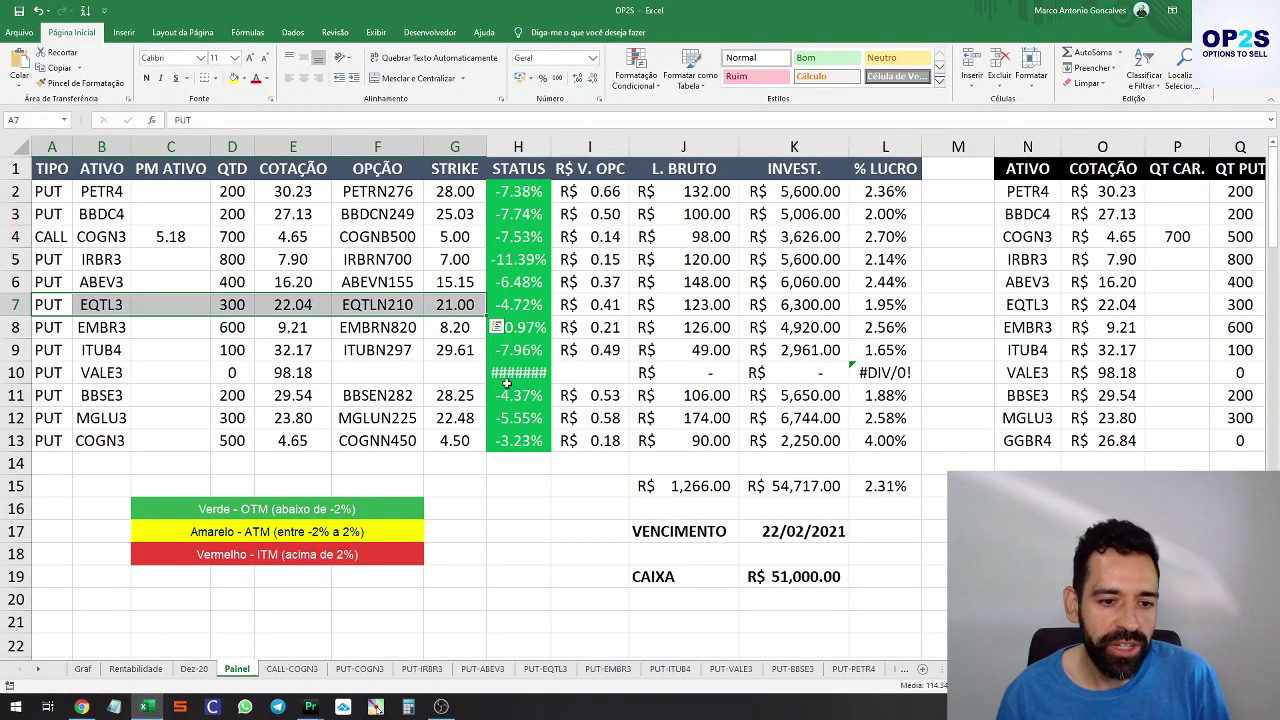
# Switch to Clear Pro, search for EQTL and choose the EQTL3 asset to list its puts
pyautogui.hotkey('alt', 'Tab')
pyautogui.click(142, 276)
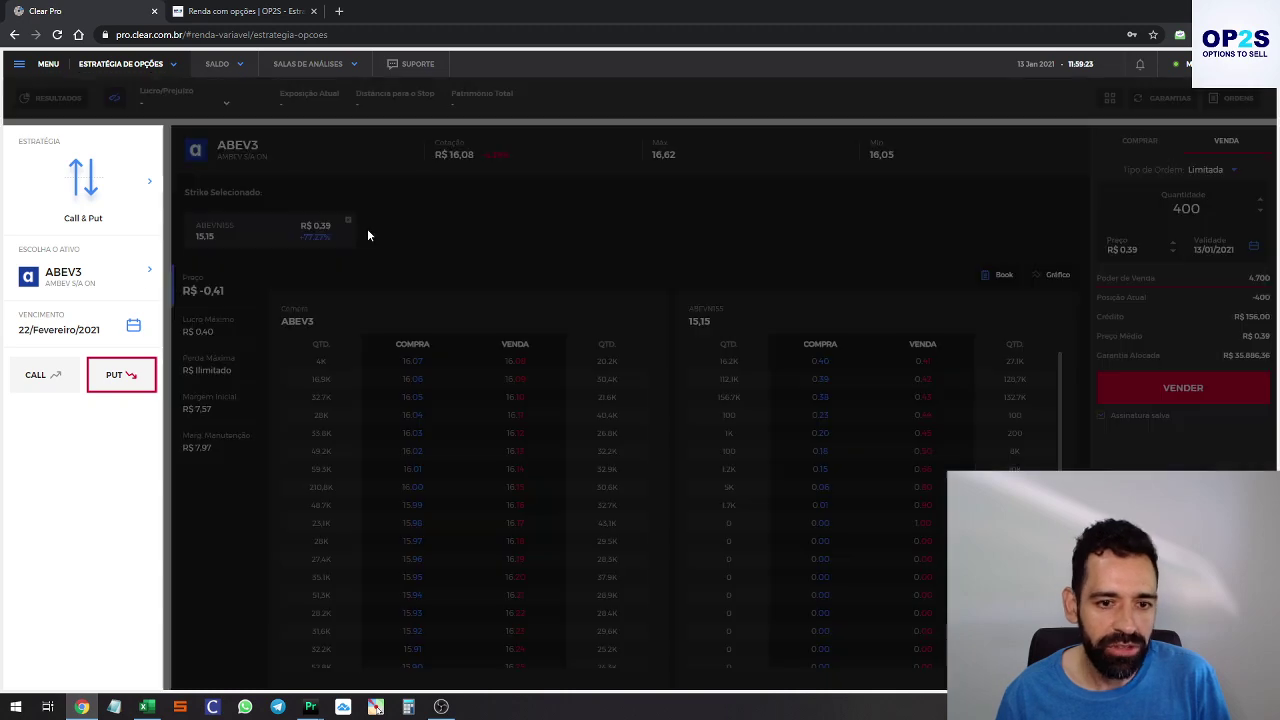
pyautogui.write('EQ')
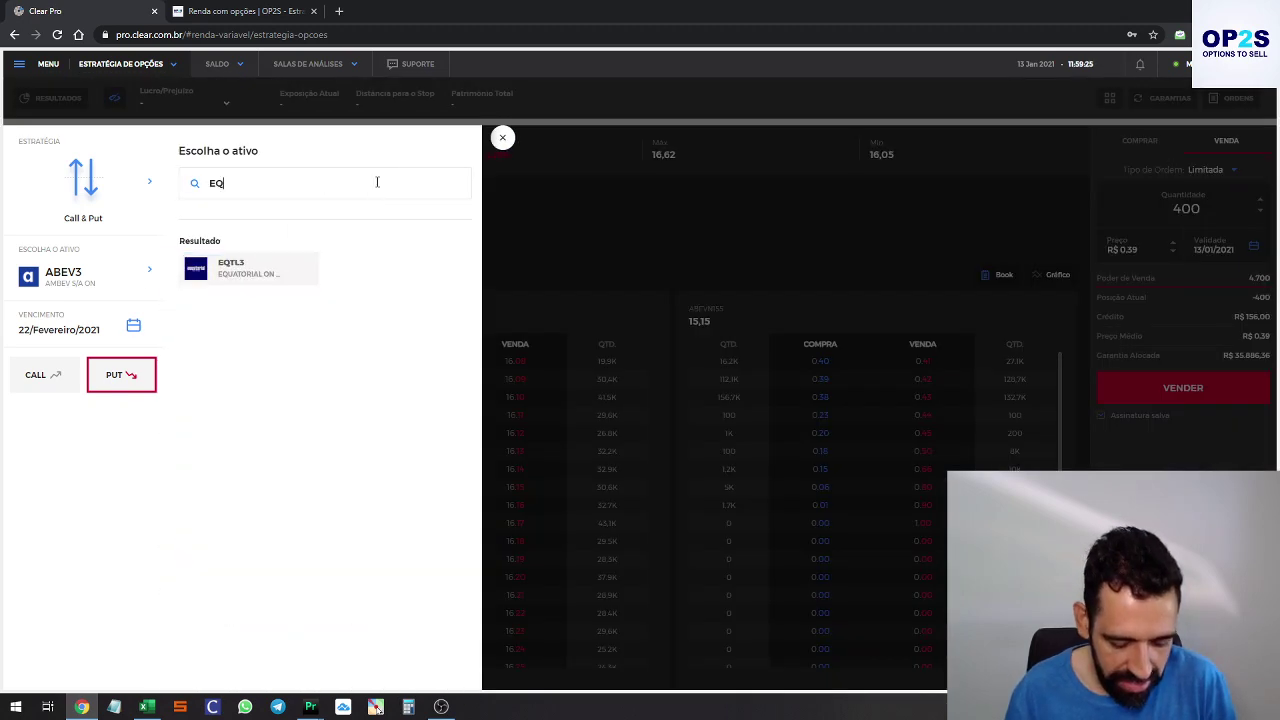
pyautogui.write('TL')
pyautogui.click(250, 268)
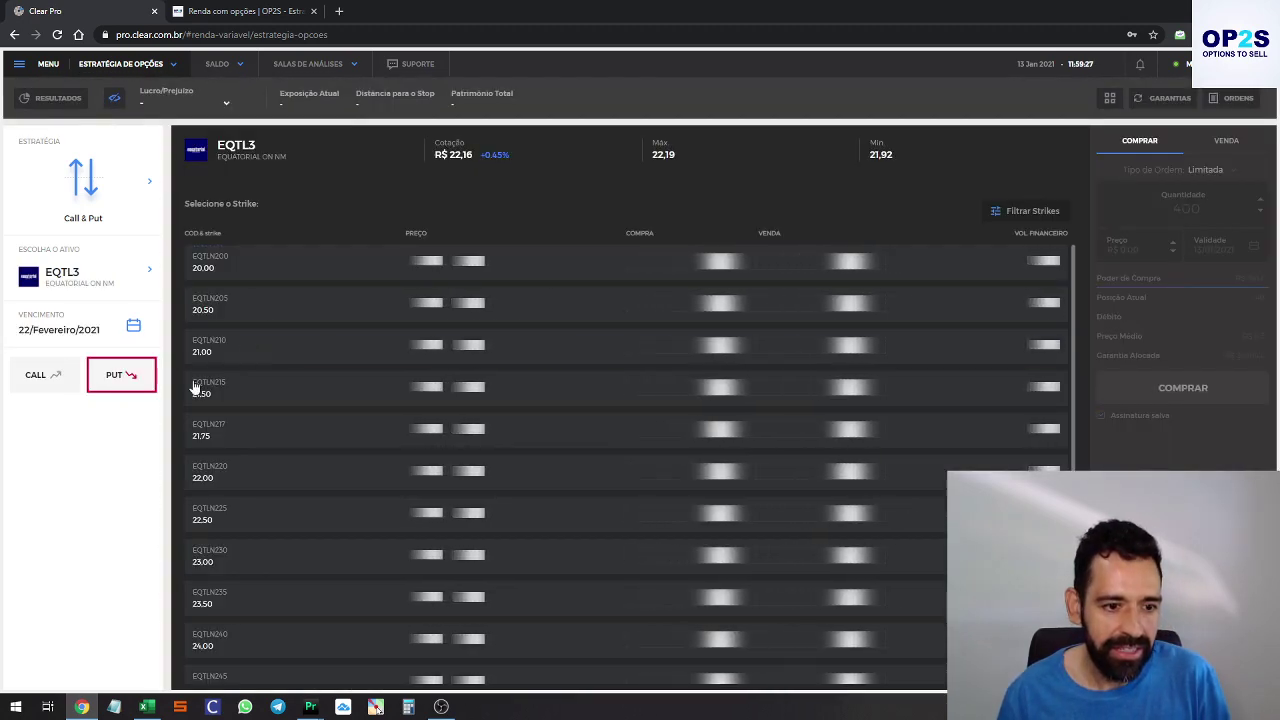
# Check the EQTL3 put's strike in the Painel sheet and select the EQTLN210 put at 21,00 in Clear Pro
pyautogui.hotkey('alt', 'Tab')
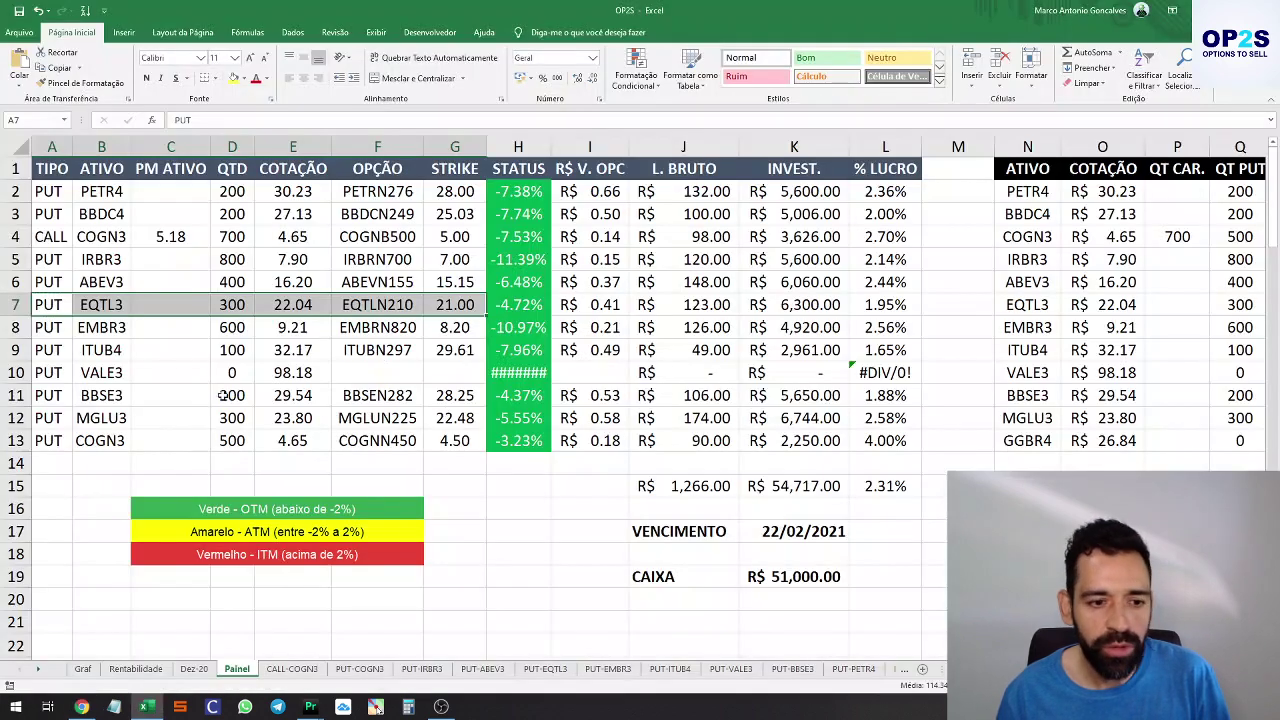
pyautogui.hotkey('alt', 'Tab')
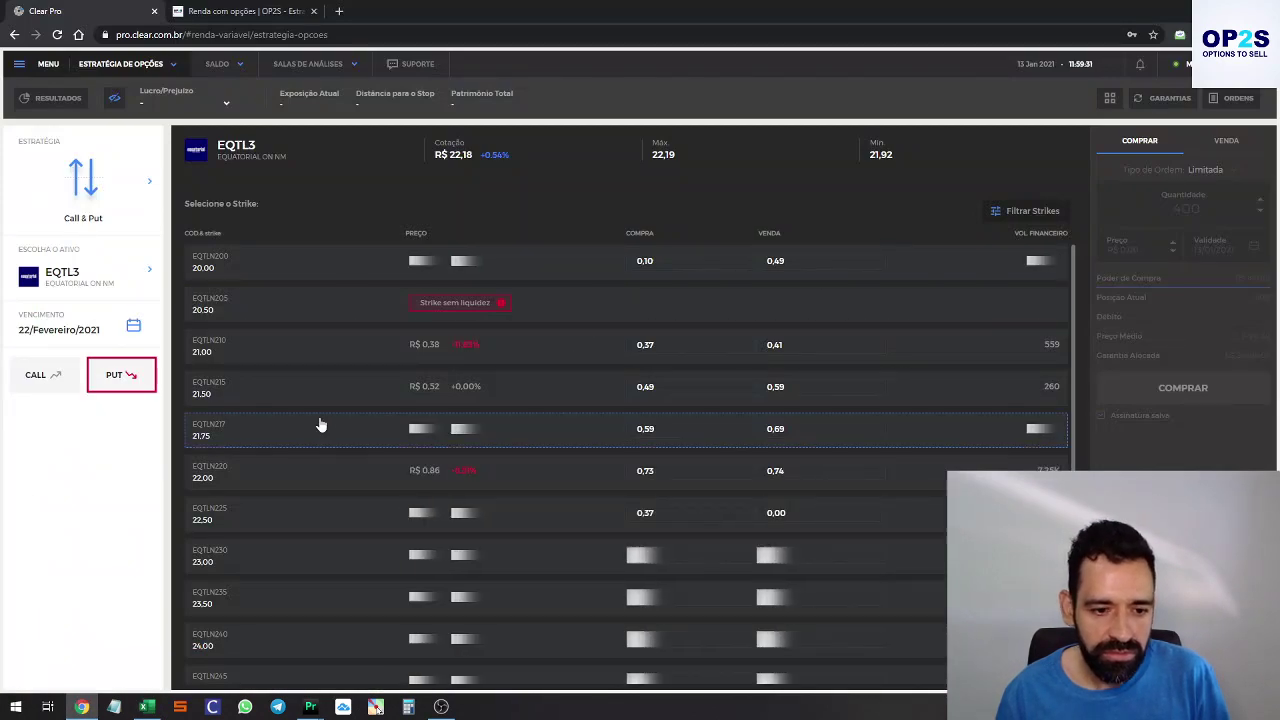
pyautogui.click(420, 348)
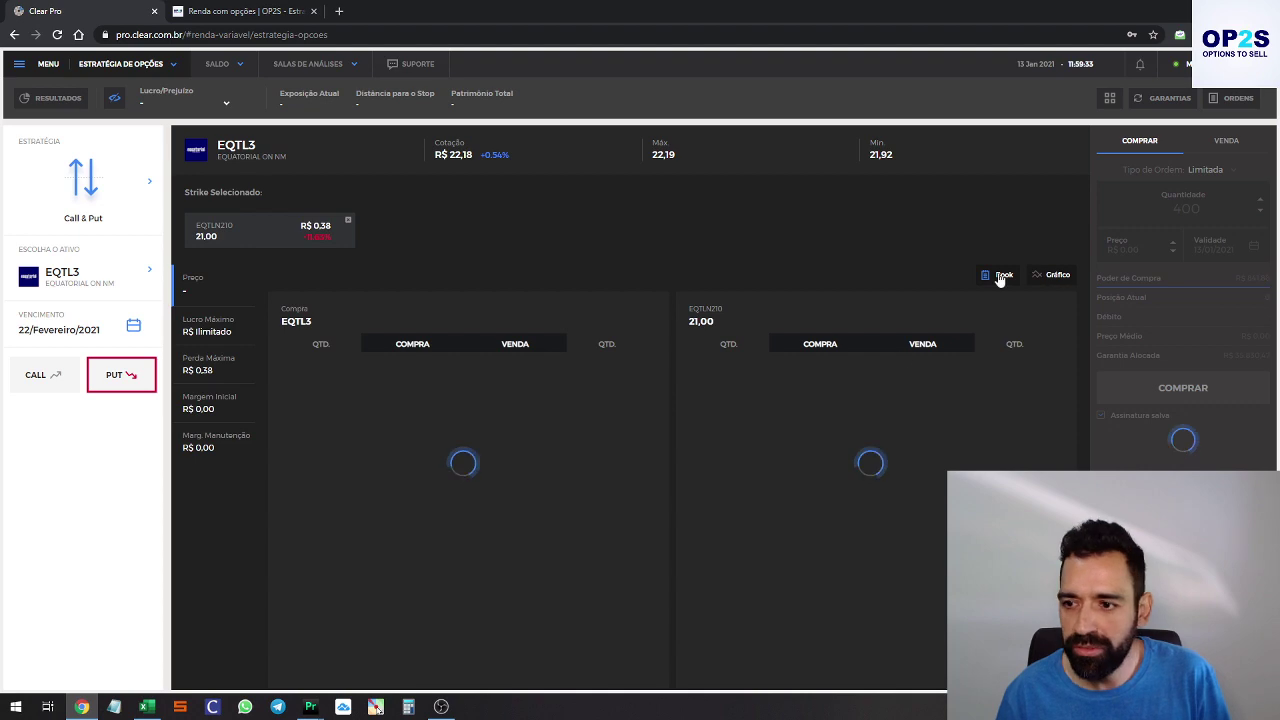
# Submit a limit sale of 300 EQTLN210 options at R$ 0,37, checking the quantity in the Painel sheet, and review it in the orders list
pyautogui.hotkey('alt', 'Tab')
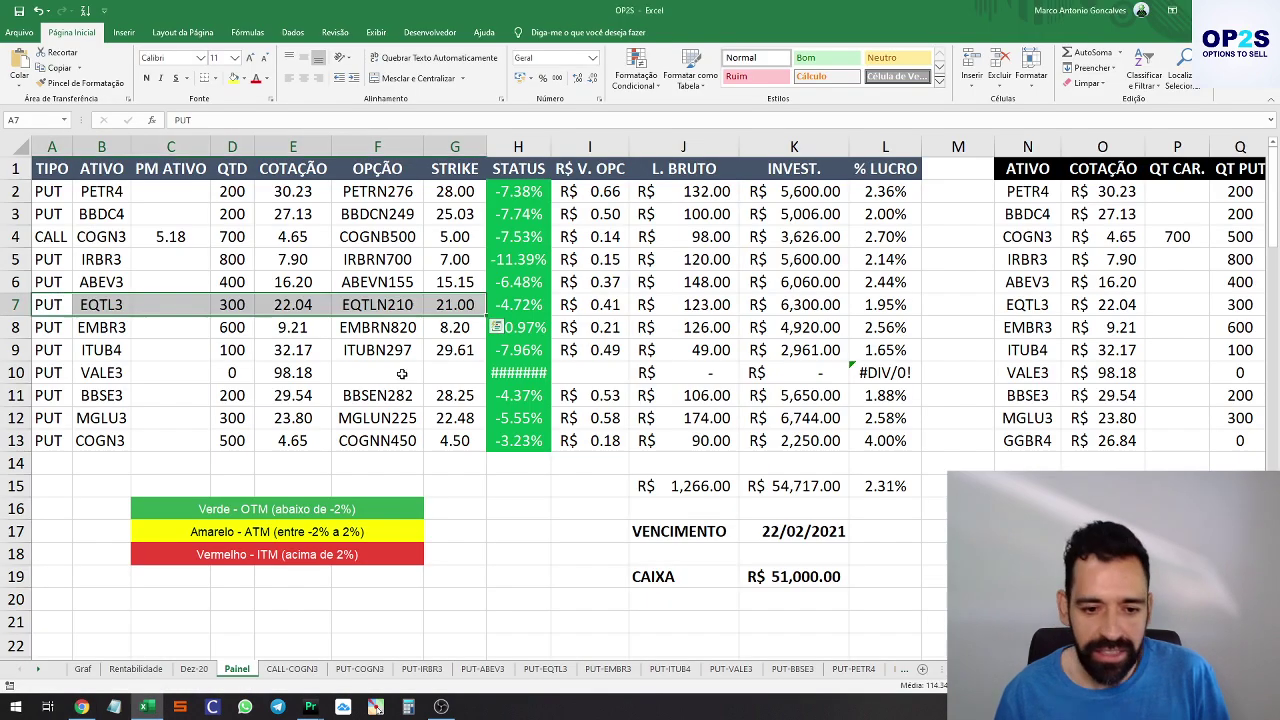
pyautogui.hotkey('alt', 'Tab')
pyautogui.click(1226, 142)
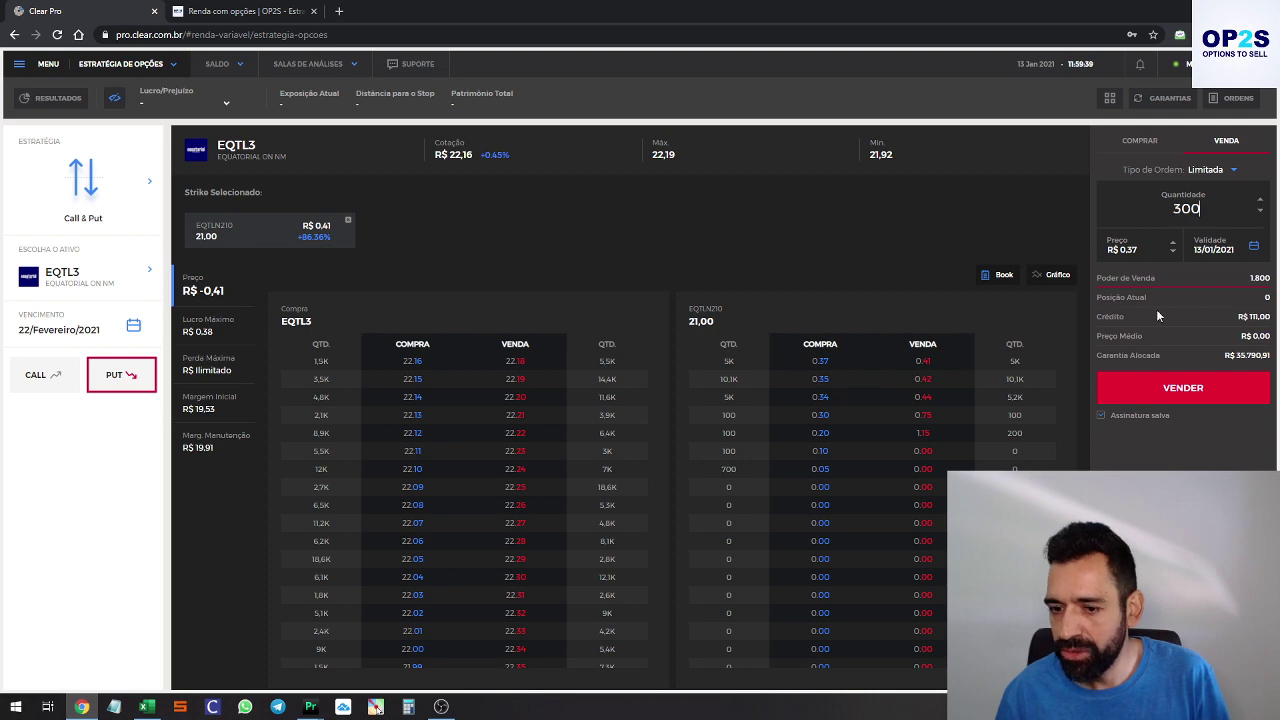
pyautogui.hotkey('alt', 'Tab')
pyautogui.hotkey('alt', 'Tab')
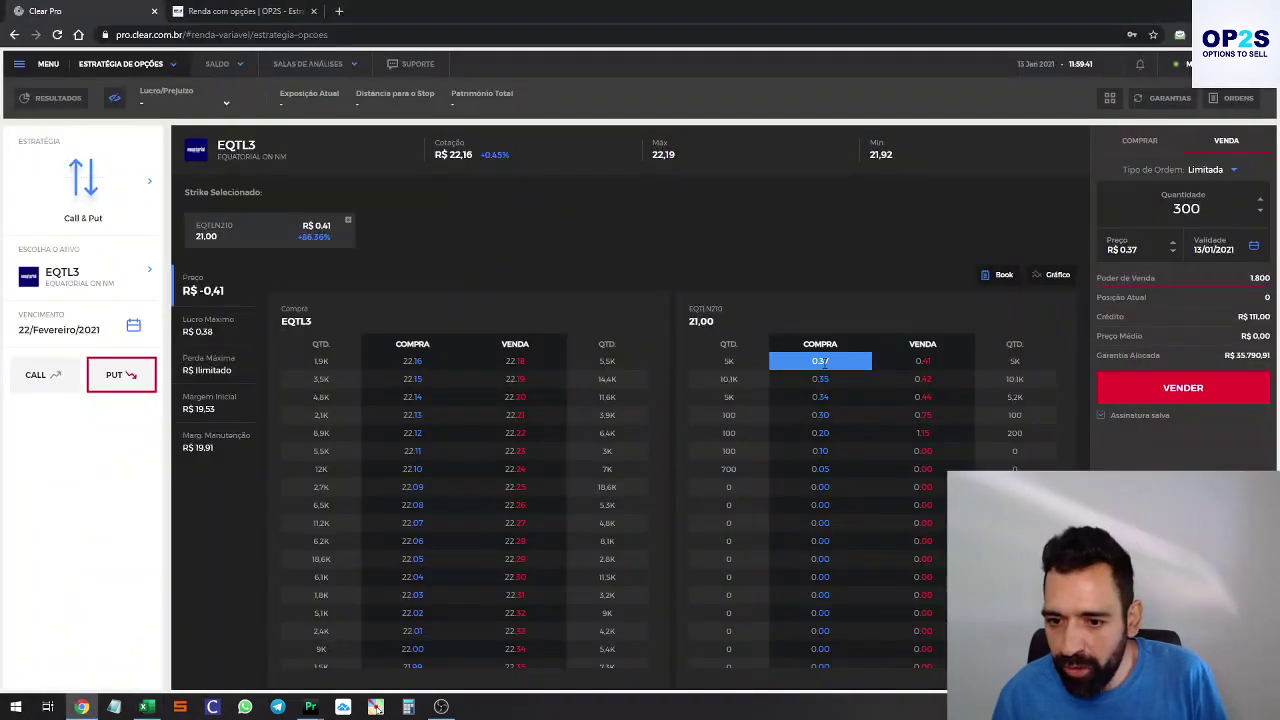
pyautogui.click(1183, 385)
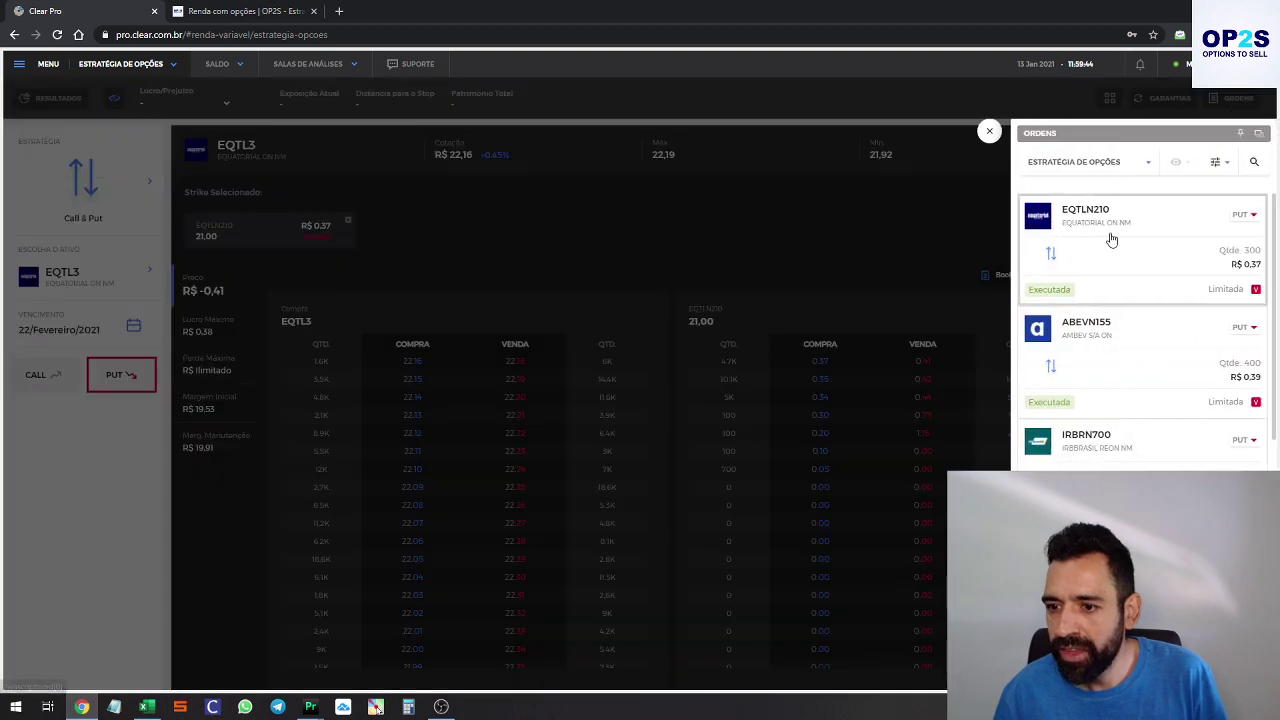
pyautogui.click(988, 133)
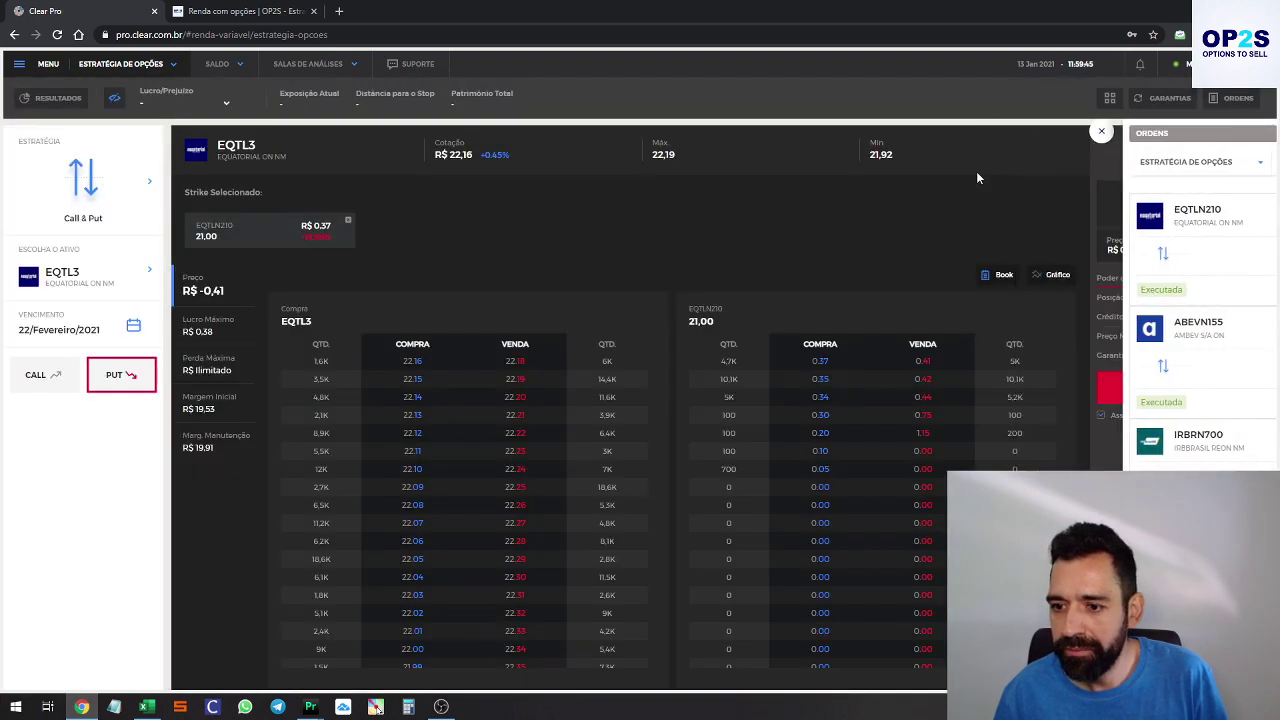
# Highlight the EMBR3 put row in Excel's Painel sheet and open the EMBR3 asset in Clear Pro by searching for EMBR
pyautogui.hotkey('alt', 'Tab')
pyautogui.moveTo(58, 335); pyautogui.dragTo(470, 335)
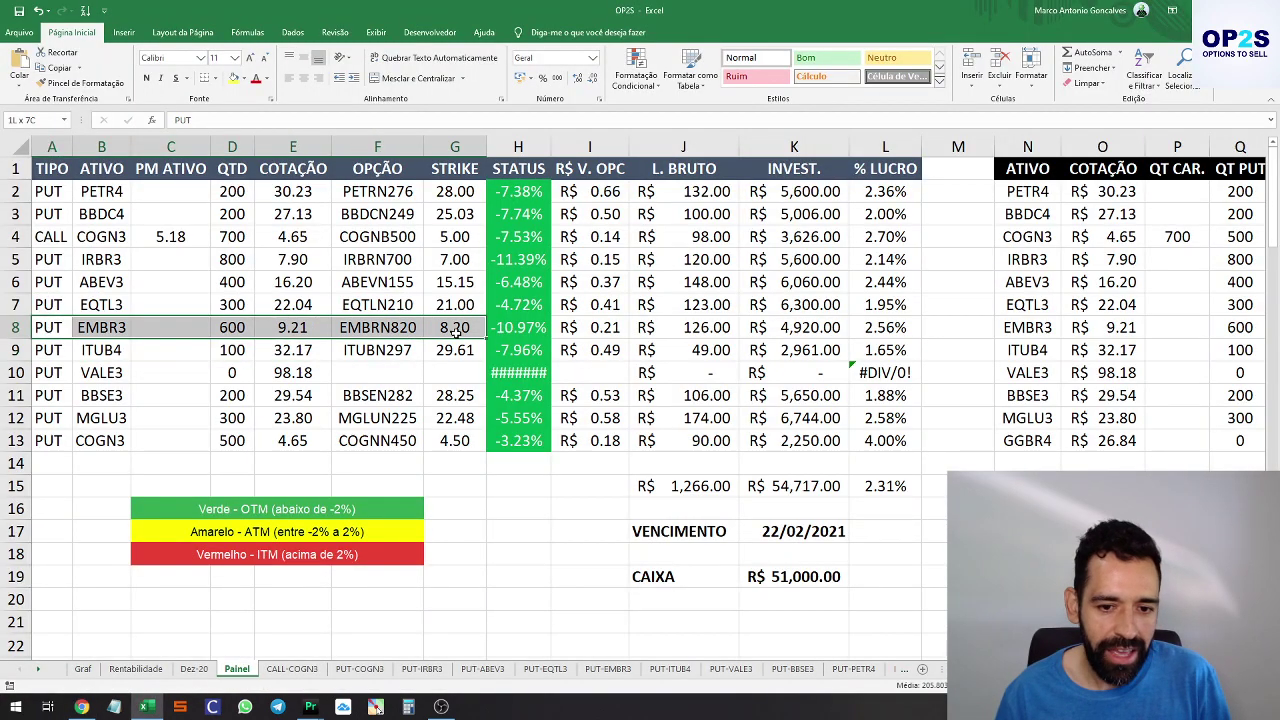
pyautogui.hotkey('alt', 'Tab')
pyautogui.click(155, 266)
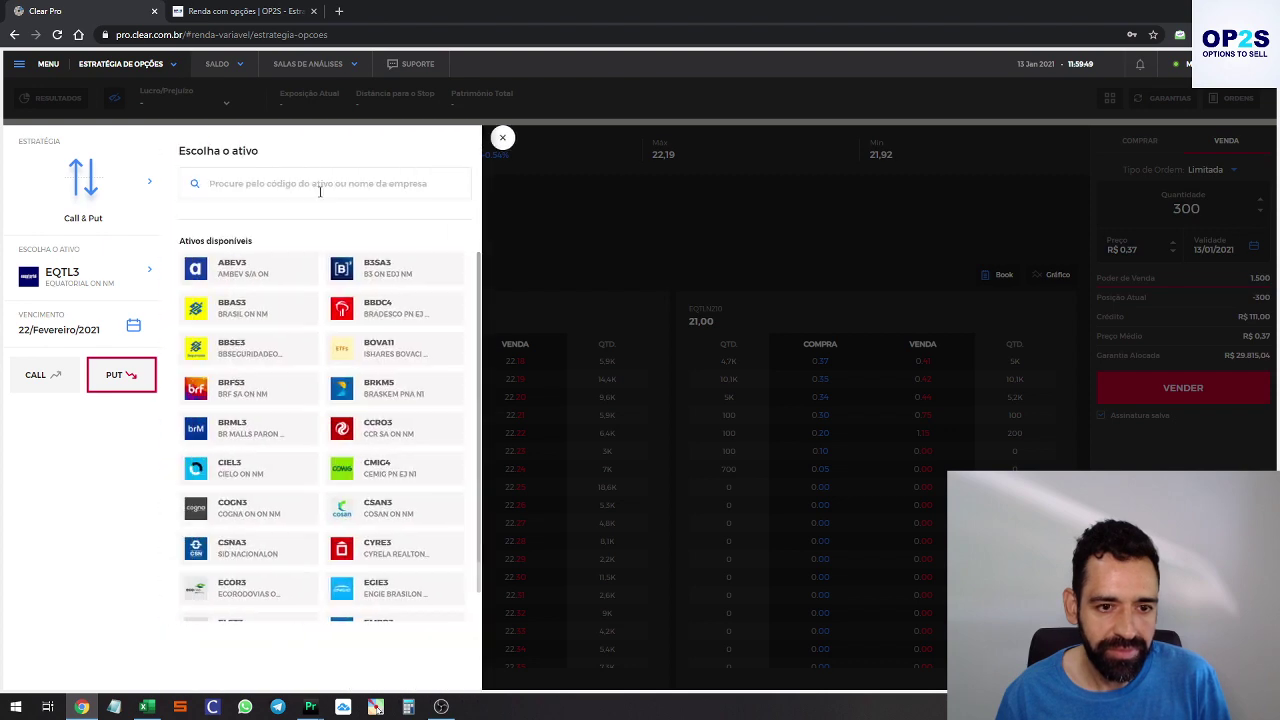
pyautogui.click(318, 184)
pyautogui.write('EMBR')
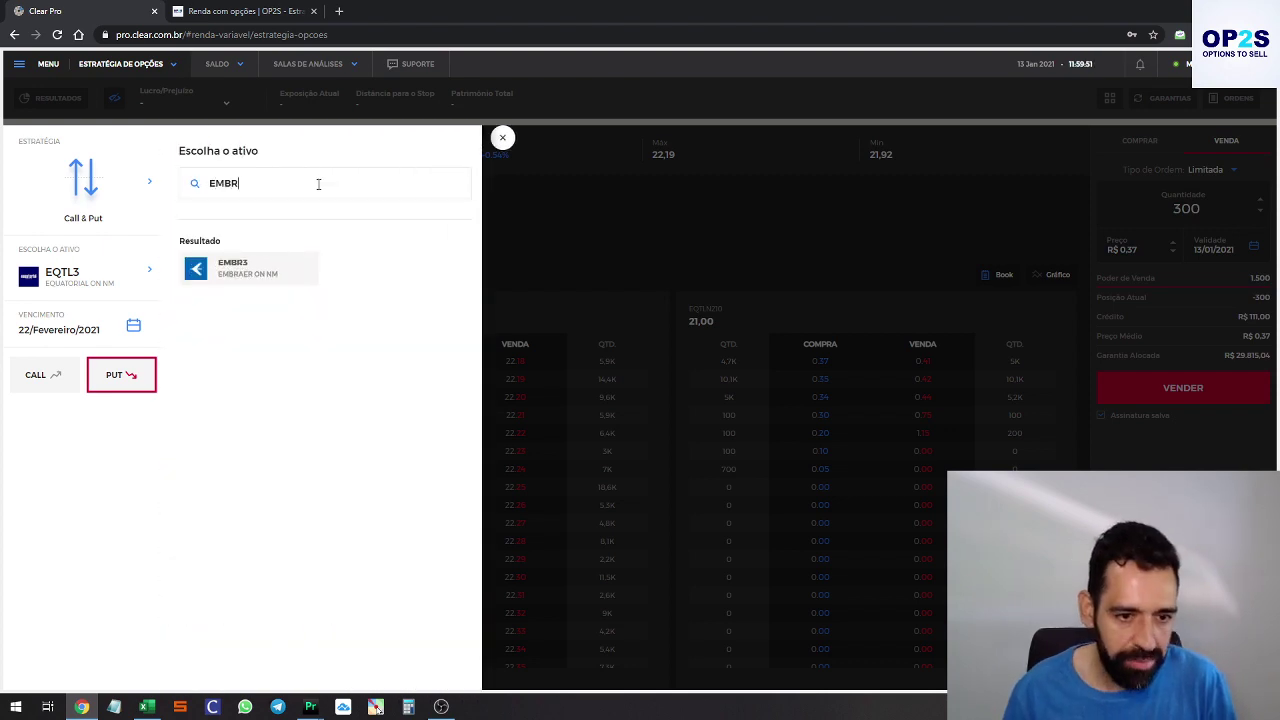
pyautogui.click(289, 261)
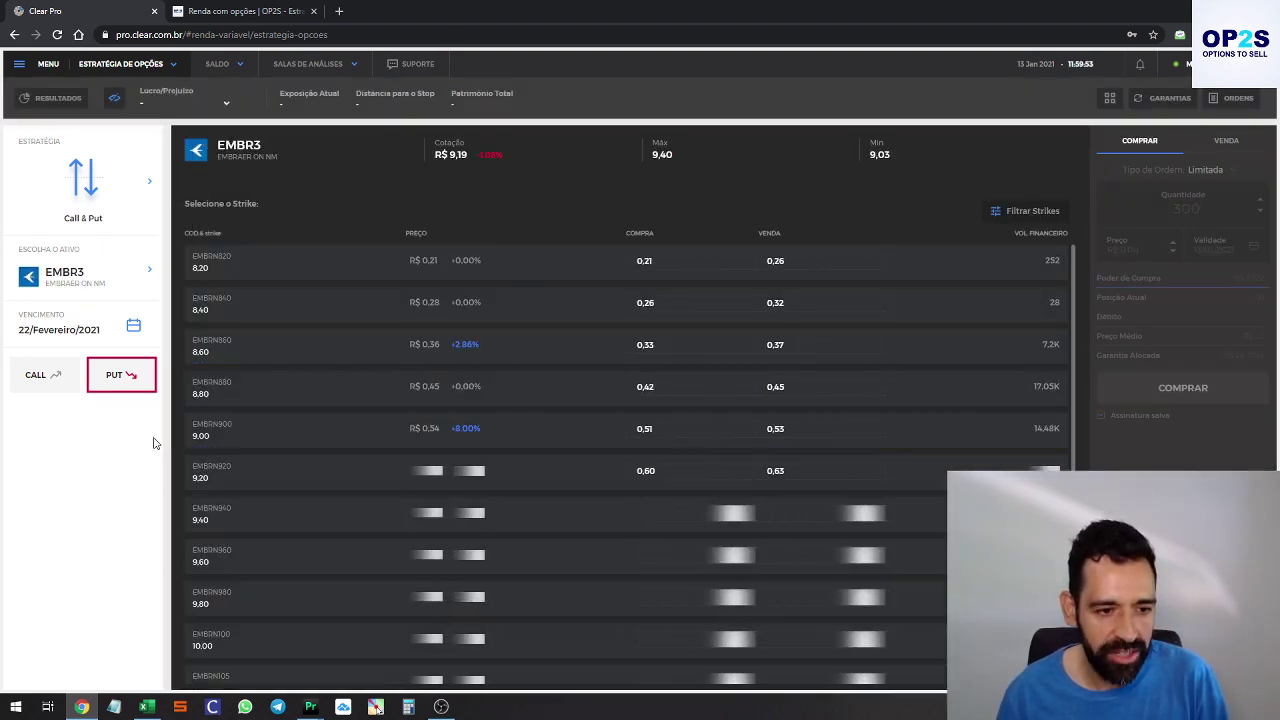
# Compare the EMBR3 put's code, strike and quantity with the Painel sheet and select the EMBRN820 put at 8,20 in Clear Pro
pyautogui.hotkey('alt', 'Tab')
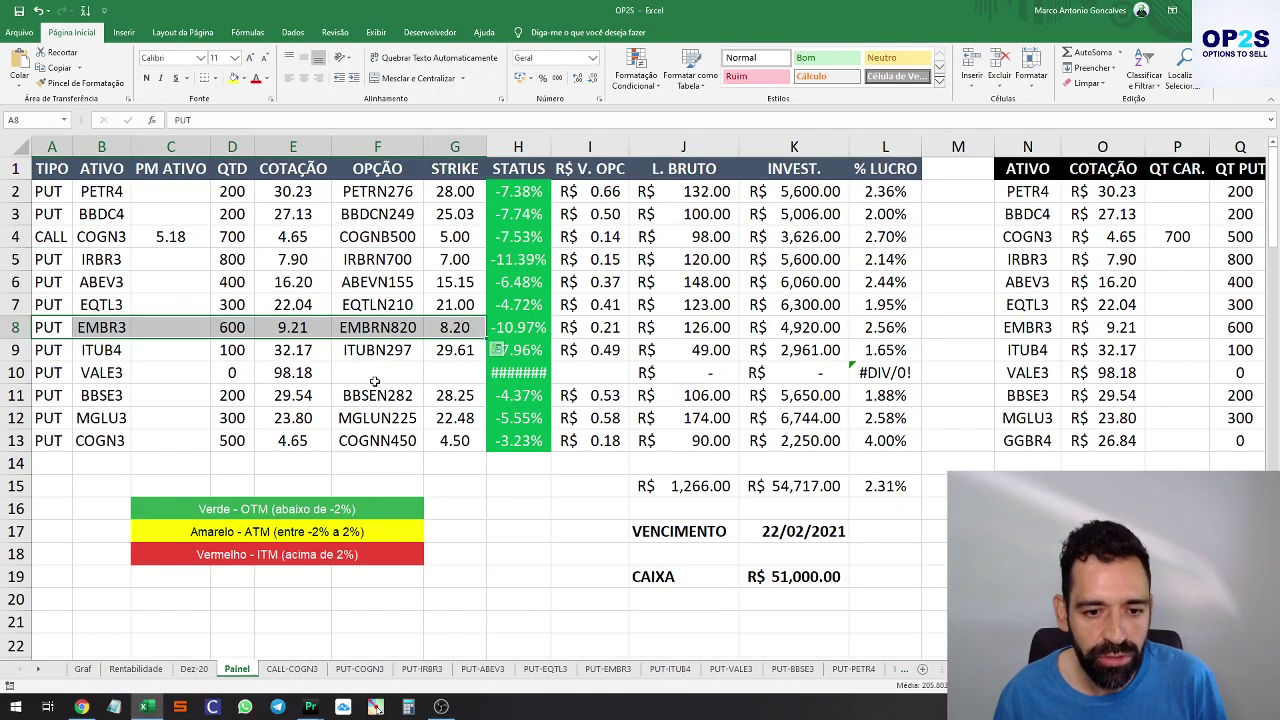
pyautogui.hotkey('alt', 'Tab')
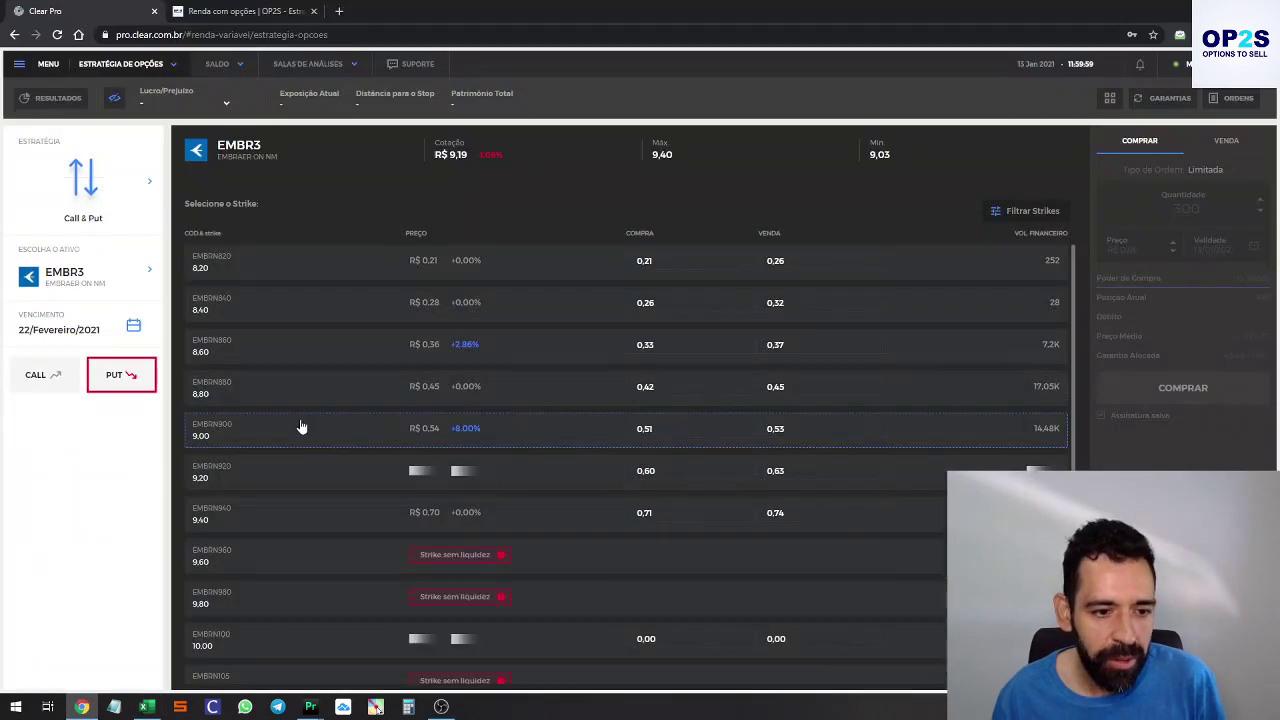
pyautogui.hotkey('alt', 'Tab')
pyautogui.hotkey('alt', 'Tab')
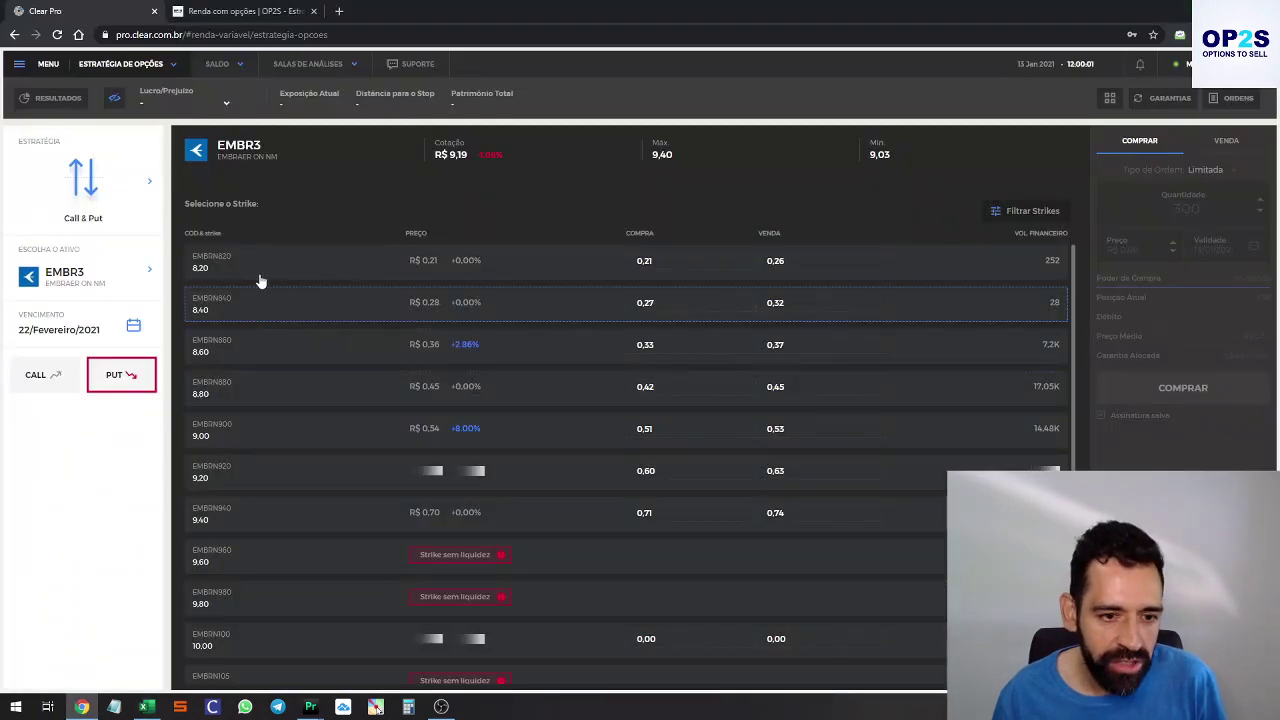
pyautogui.hotkey('alt', 'Tab')
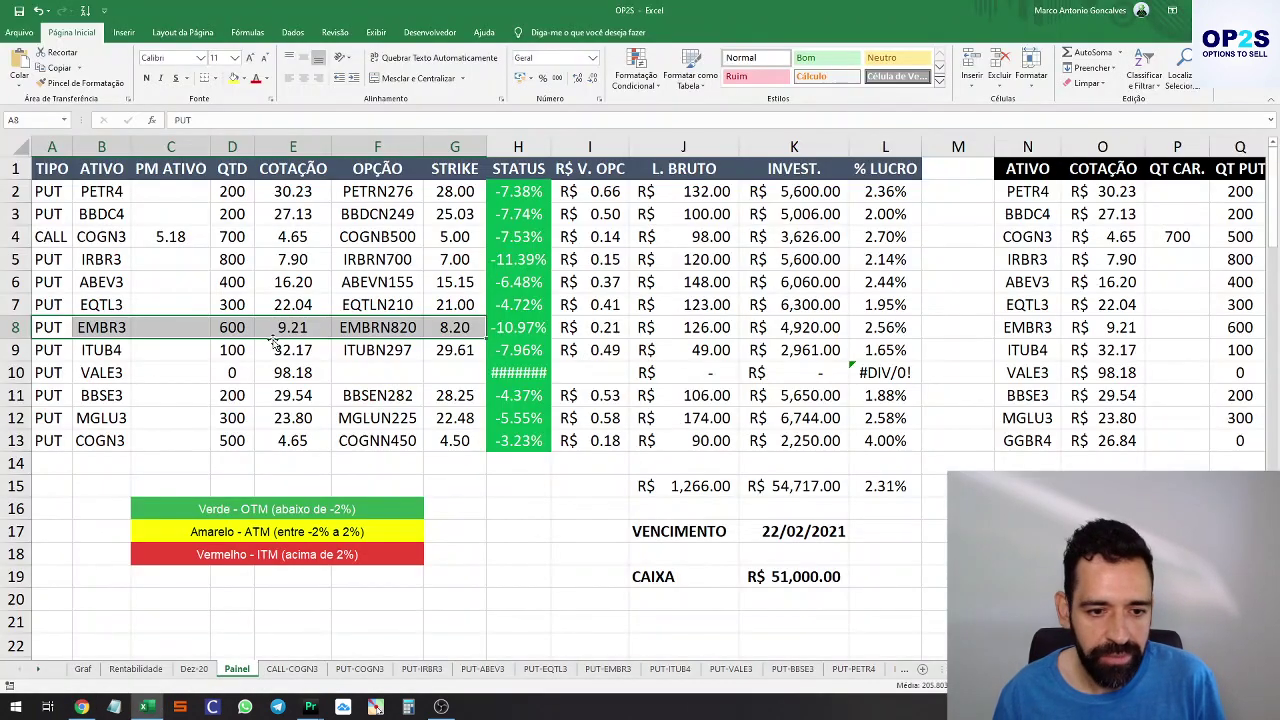
pyautogui.hotkey('alt', 'Tab')
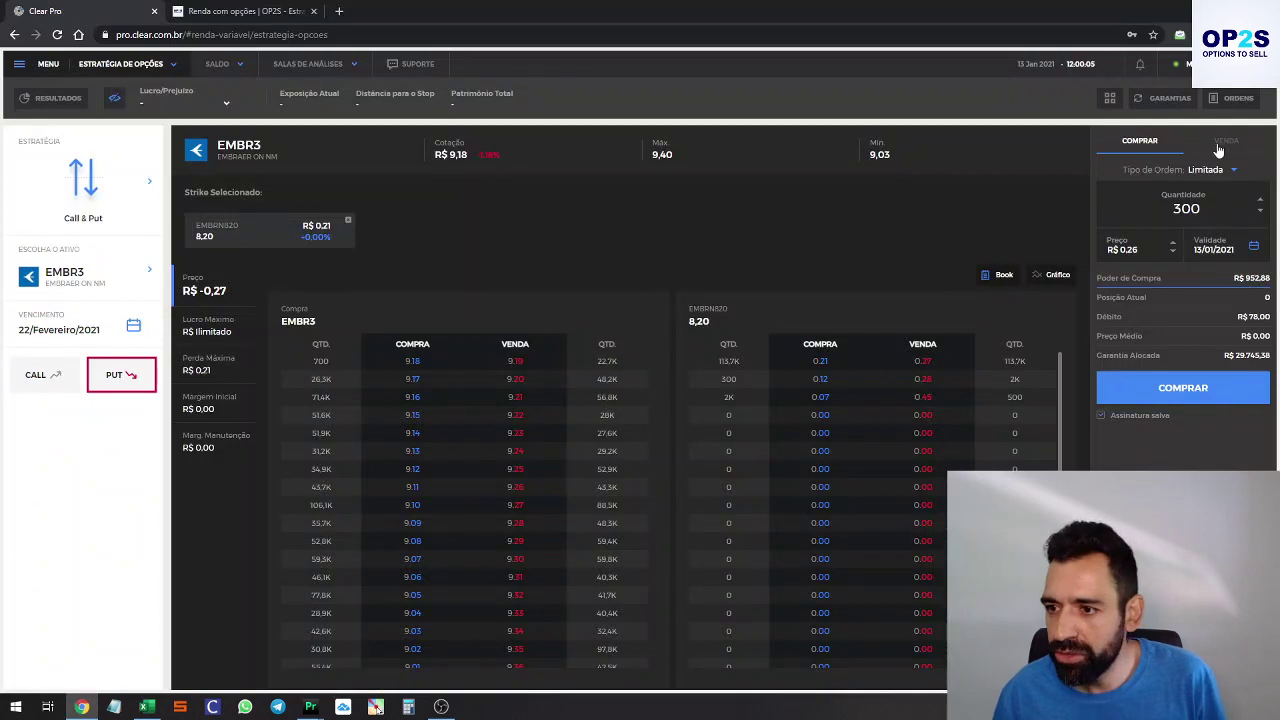
# Submit a limit sale of 600 EMBRN820 options at R$ 0,21 and review it in the orders list
pyautogui.click(1222, 142)
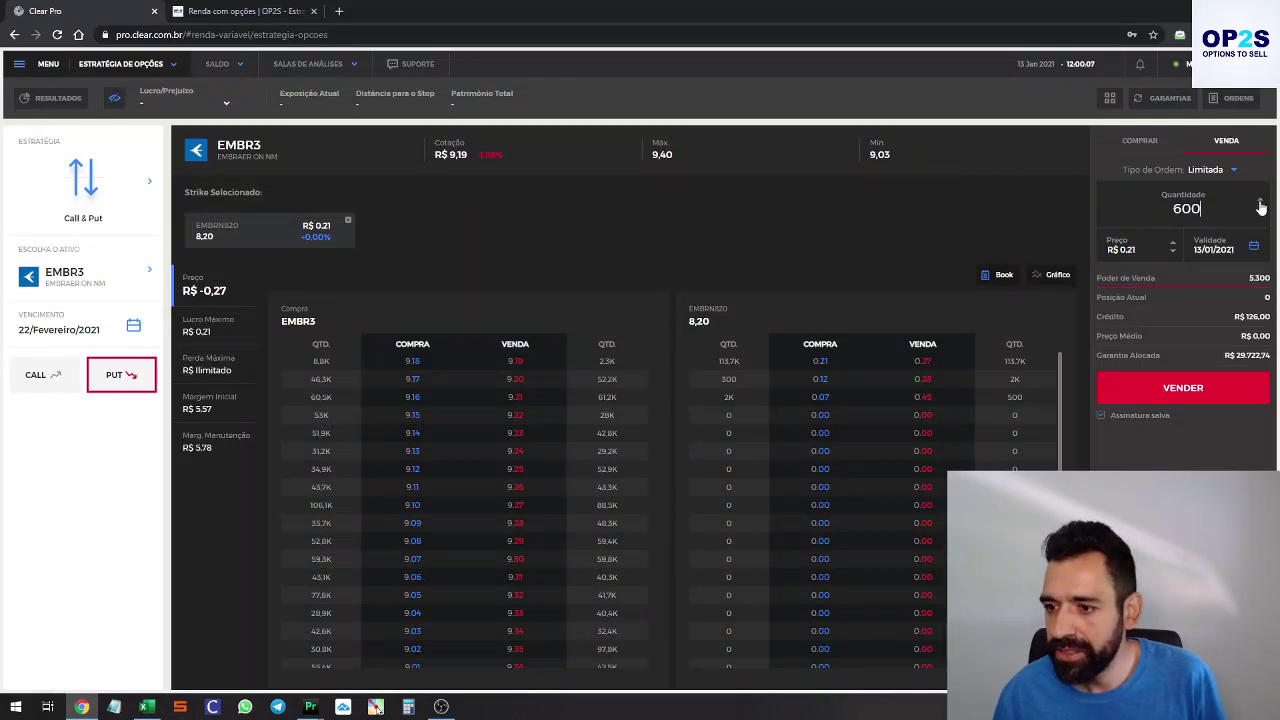
pyautogui.click(1187, 389)
pyautogui.click(1234, 100)
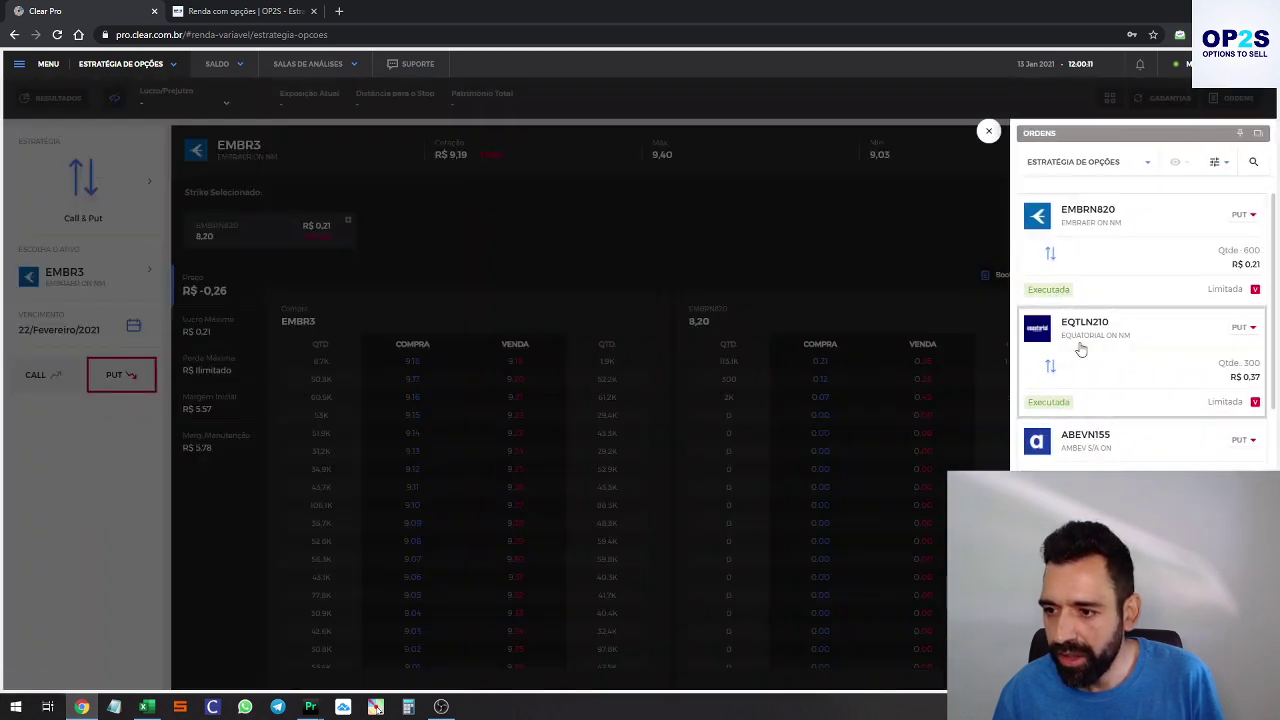
pyautogui.click(989, 132)
# Highlight the ITUB4 put row in Excel's Painel sheet and open the ITUB4 asset in Clear Pro by searching for ITUB
pyautogui.hotkey('alt', 'Tab')
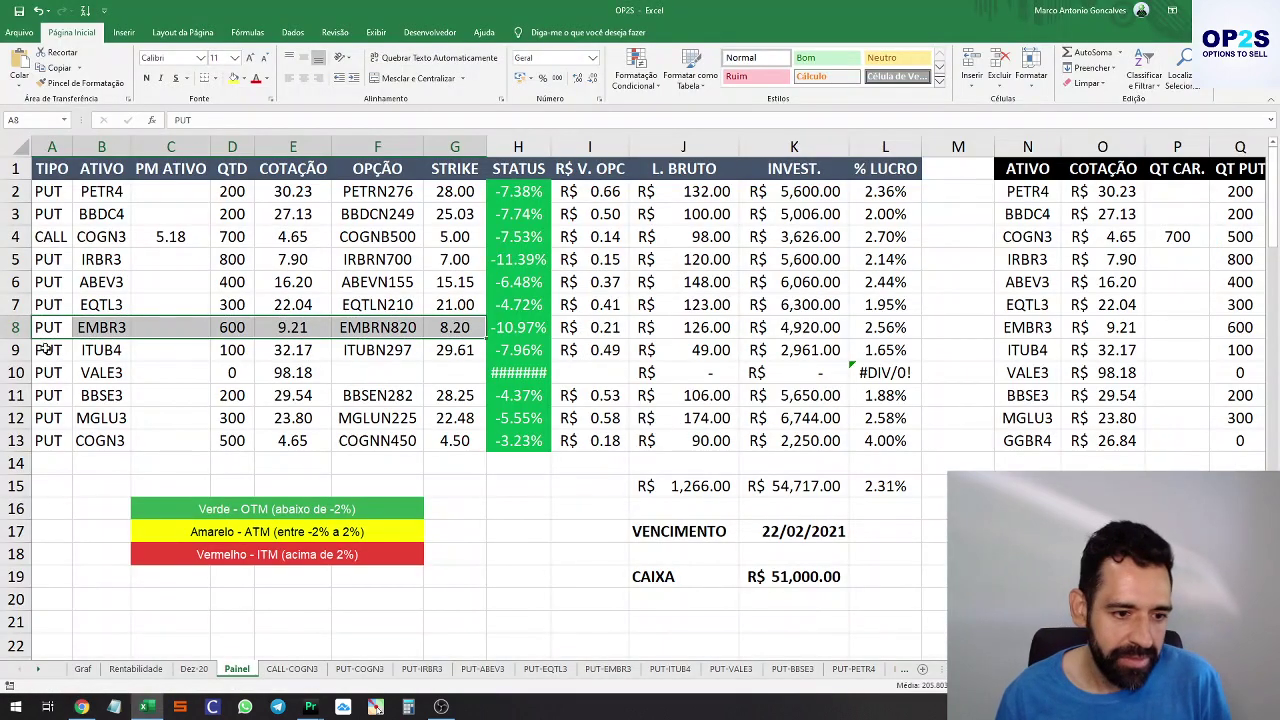
pyautogui.moveTo(46, 348); pyautogui.dragTo(453, 352)
pyautogui.hotkey('alt', 'Tab')
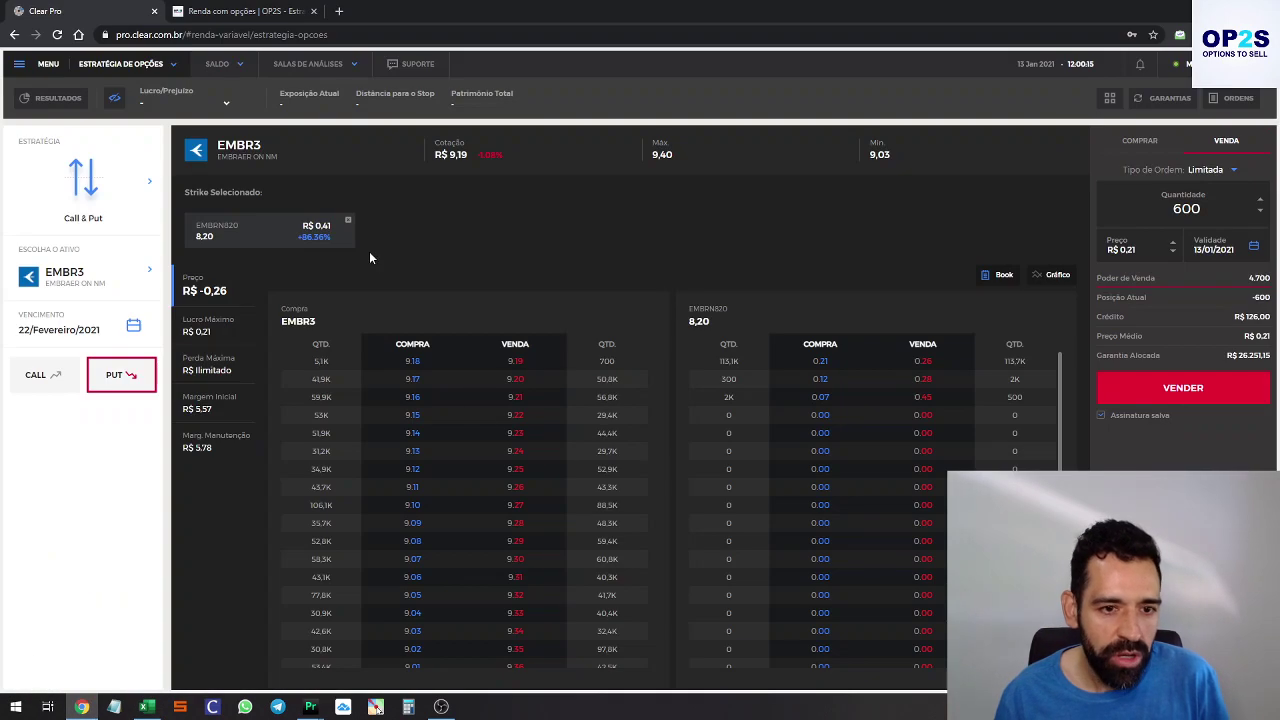
pyautogui.click(77, 284)
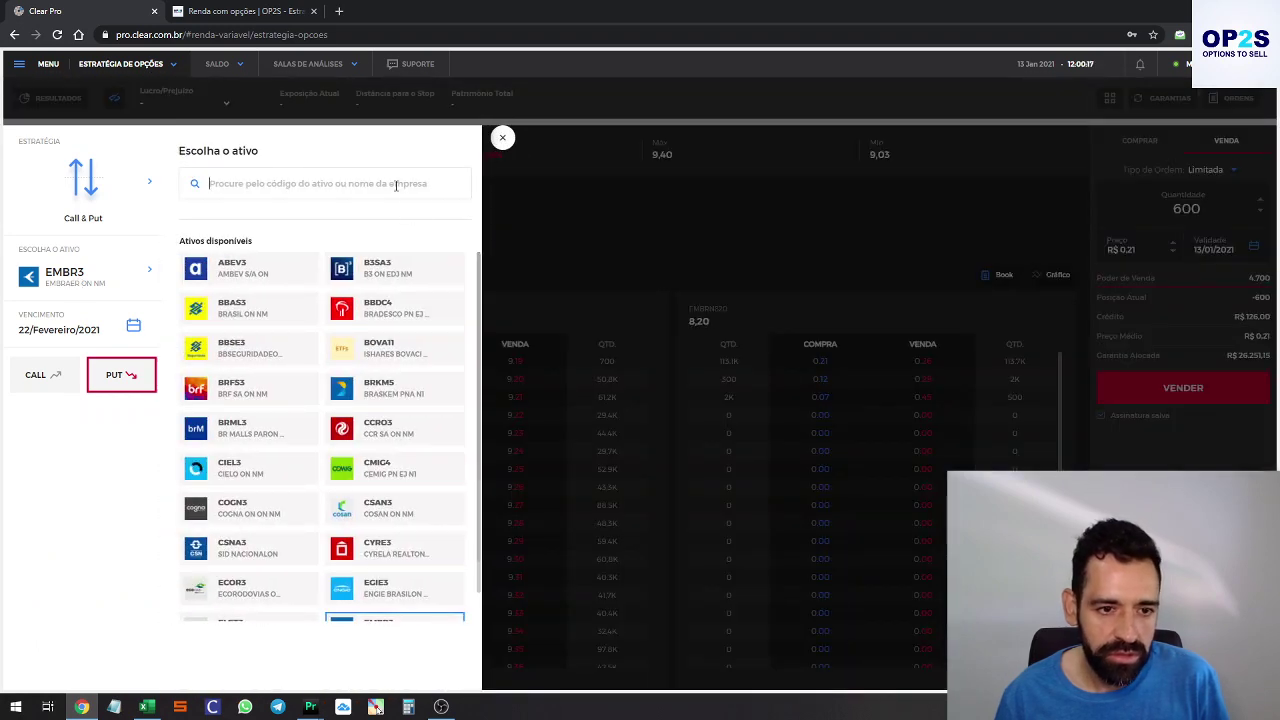
pyautogui.write('ITUB')
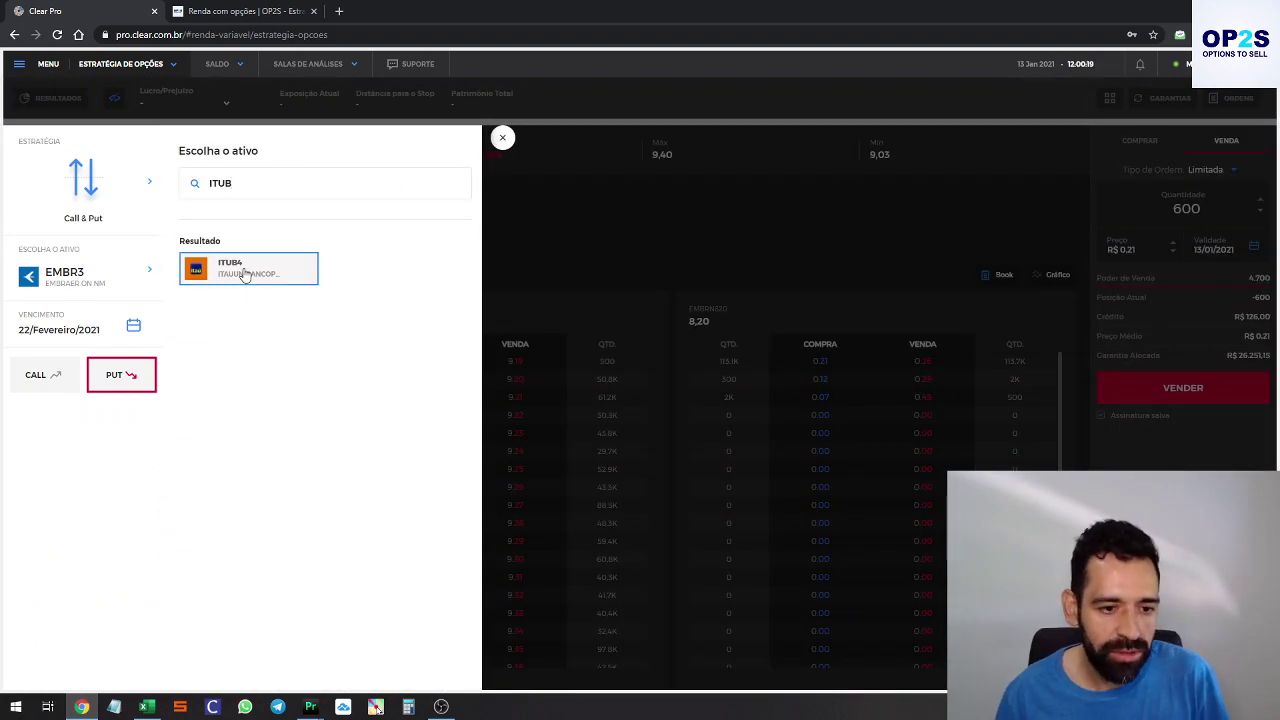
pyautogui.click(244, 270)
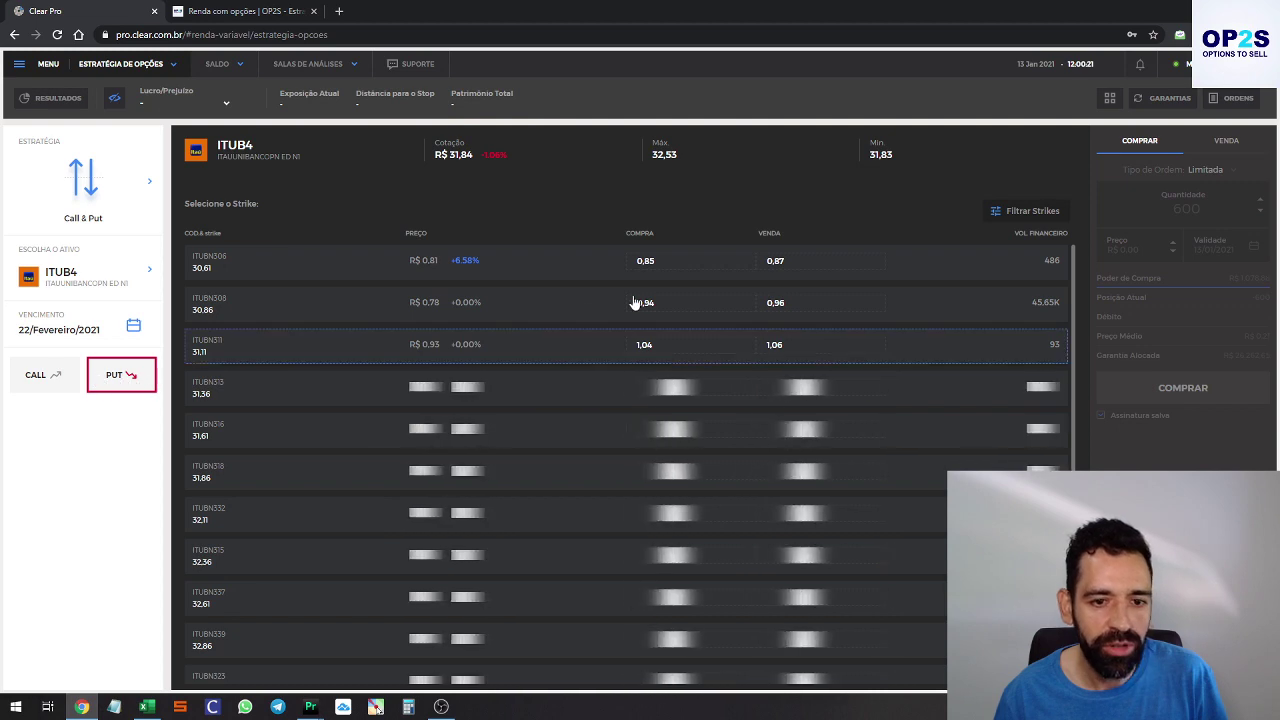
# After checking the strike in the Painel sheet, extend the strike filter down to 29,26 and select the ITUBN297 put at 29,61
pyautogui.hotkey('alt', 'Tab')
pyautogui.hotkey('alt', 'Tab')
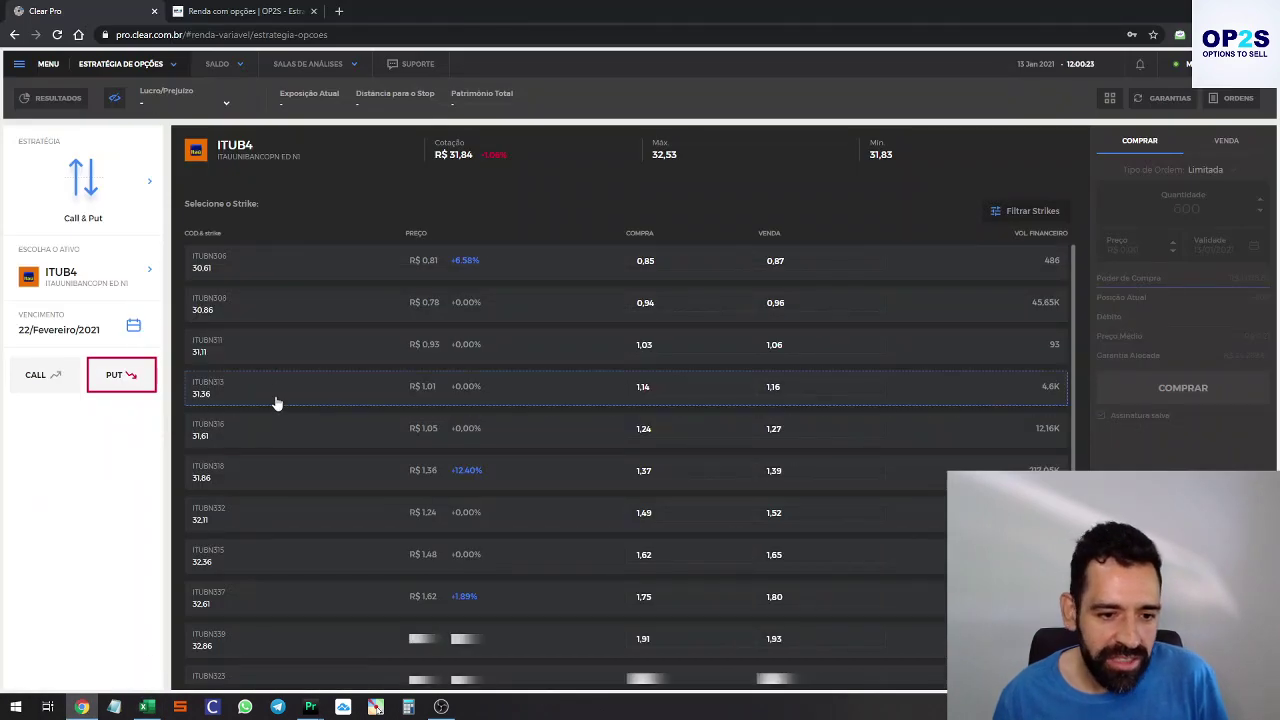
pyautogui.click(990, 213)
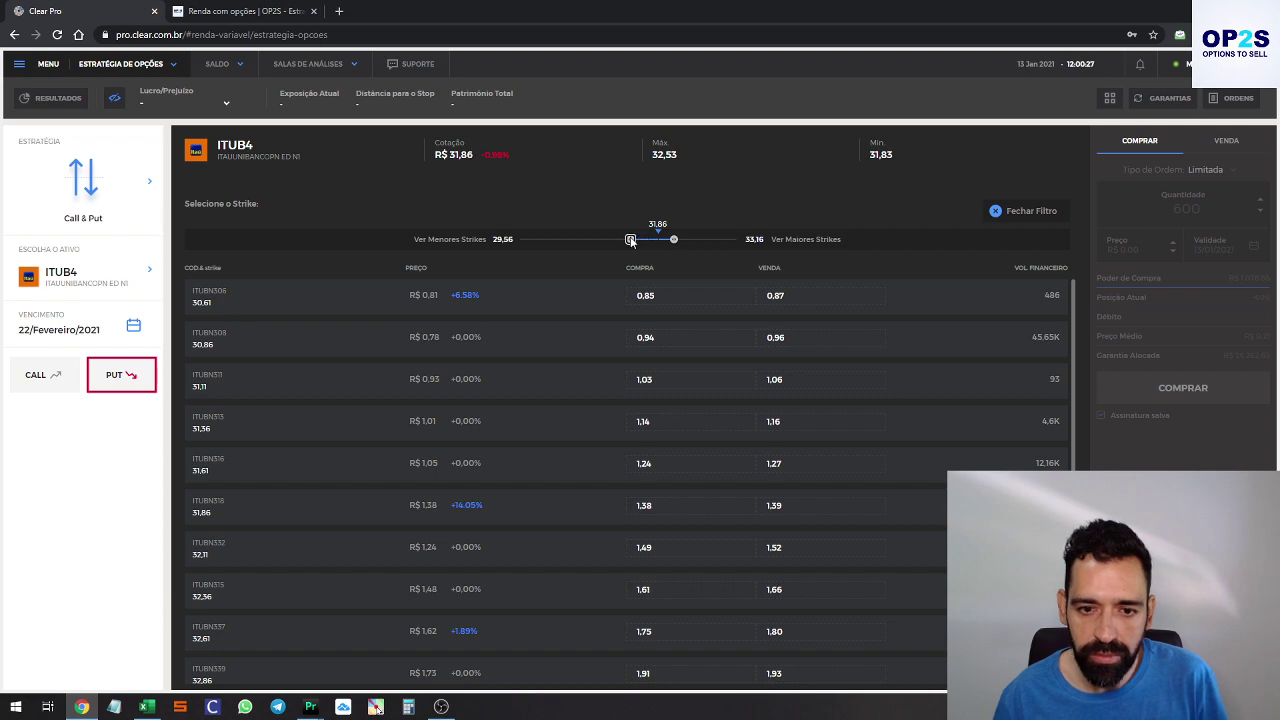
pyautogui.moveTo(630, 240); pyautogui.dragTo(627, 240)
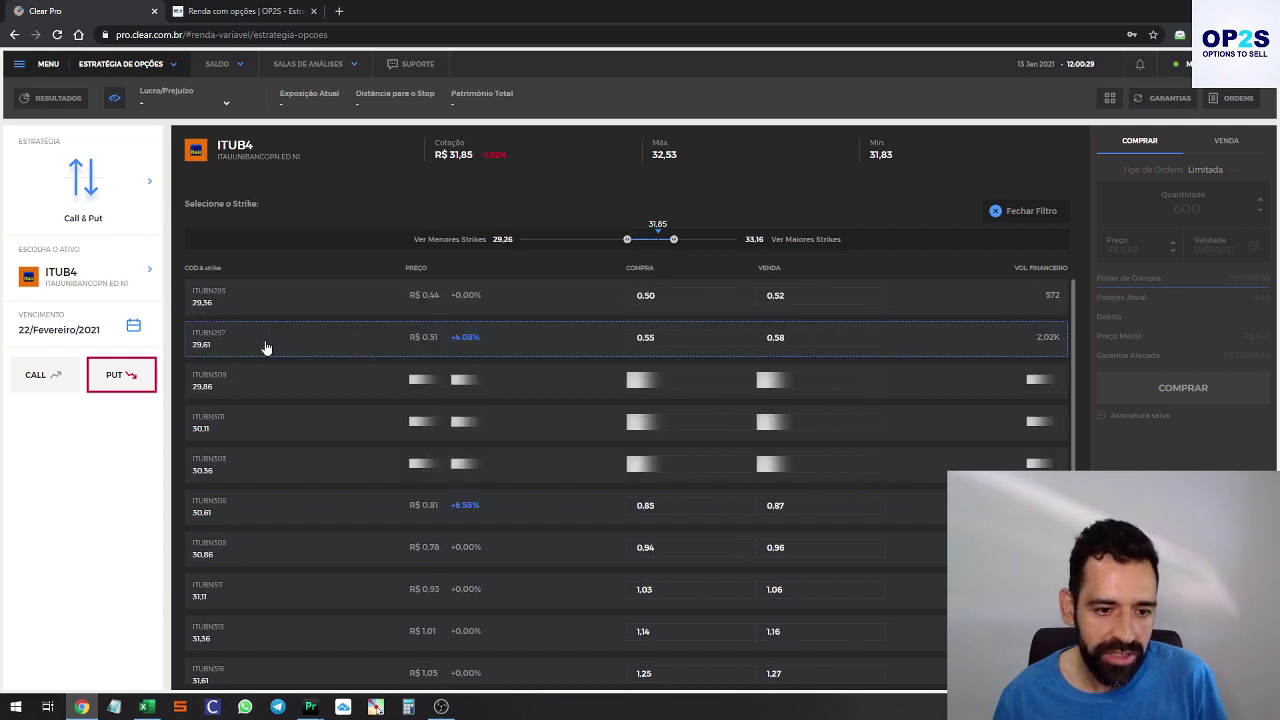
pyautogui.click(266, 347)
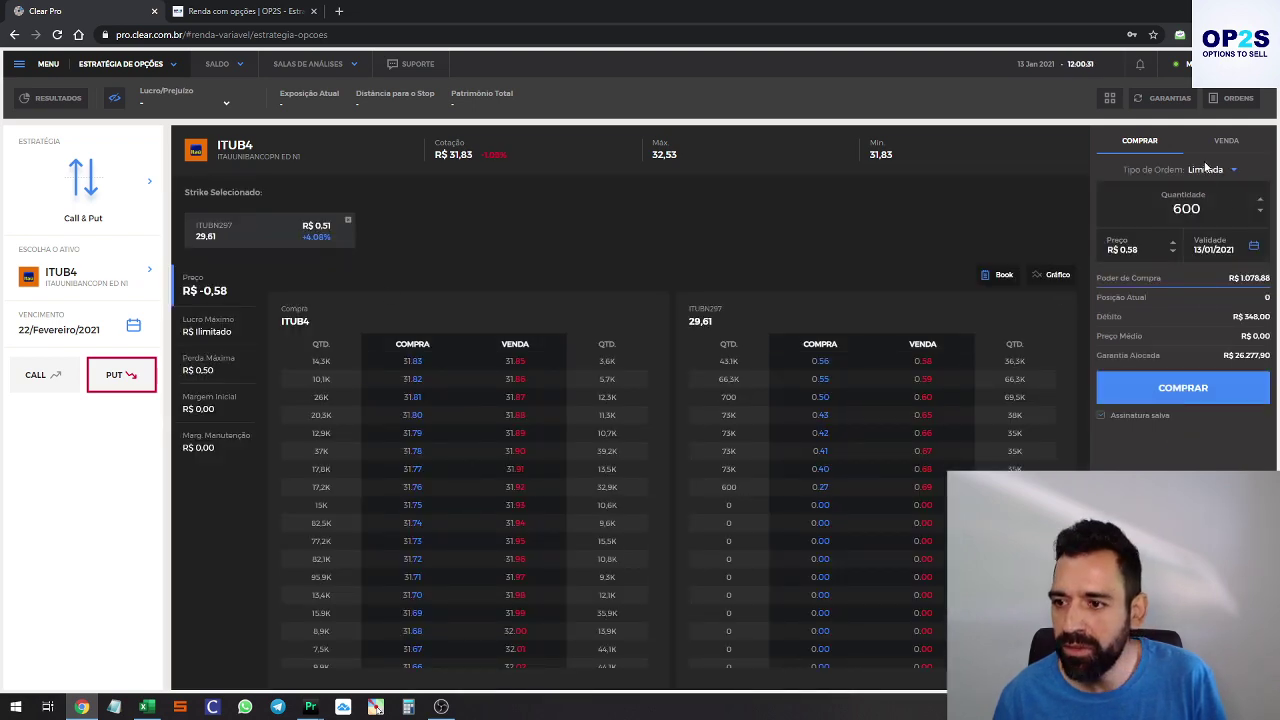
# Sell 100 ITUBN297 options at a R$ 0,56 limit, checking the Painel quantity, review the order in the orders list and return to Excel
pyautogui.hotkey('alt', 'Tab')
pyautogui.hotkey('alt', 'Tab')
pyautogui.click(1238, 142)
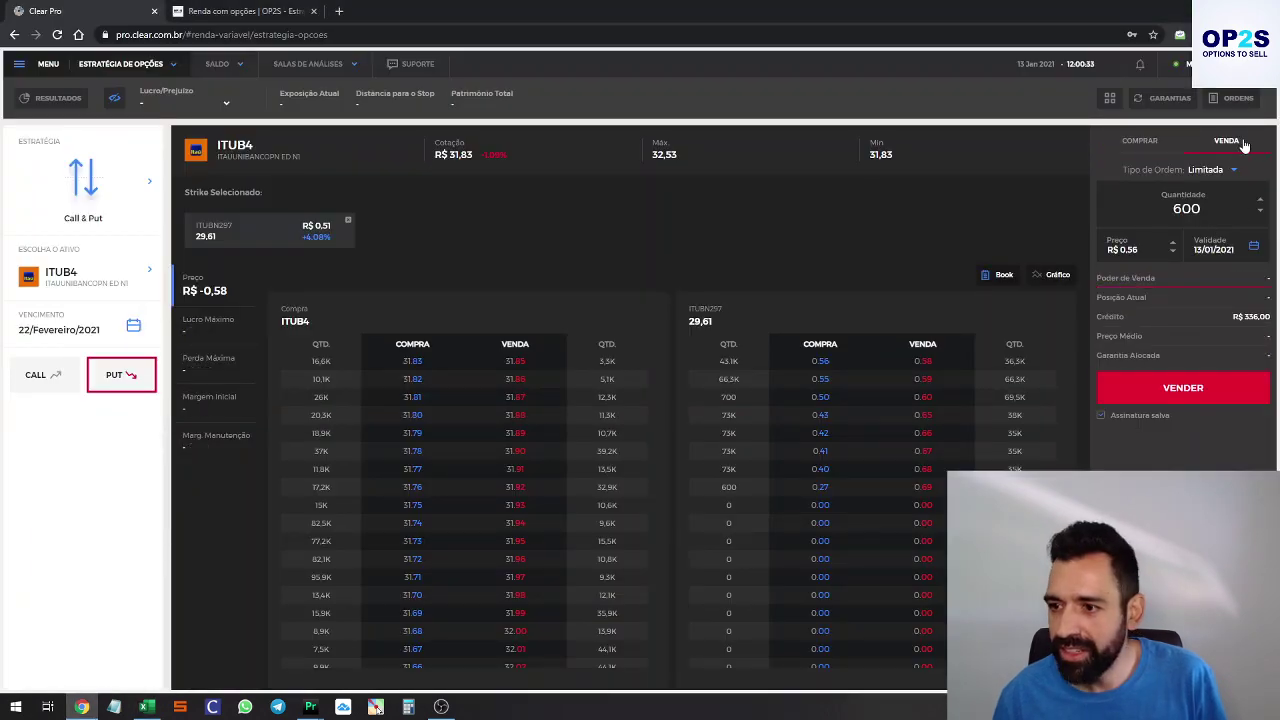
pyautogui.click(1261, 216)
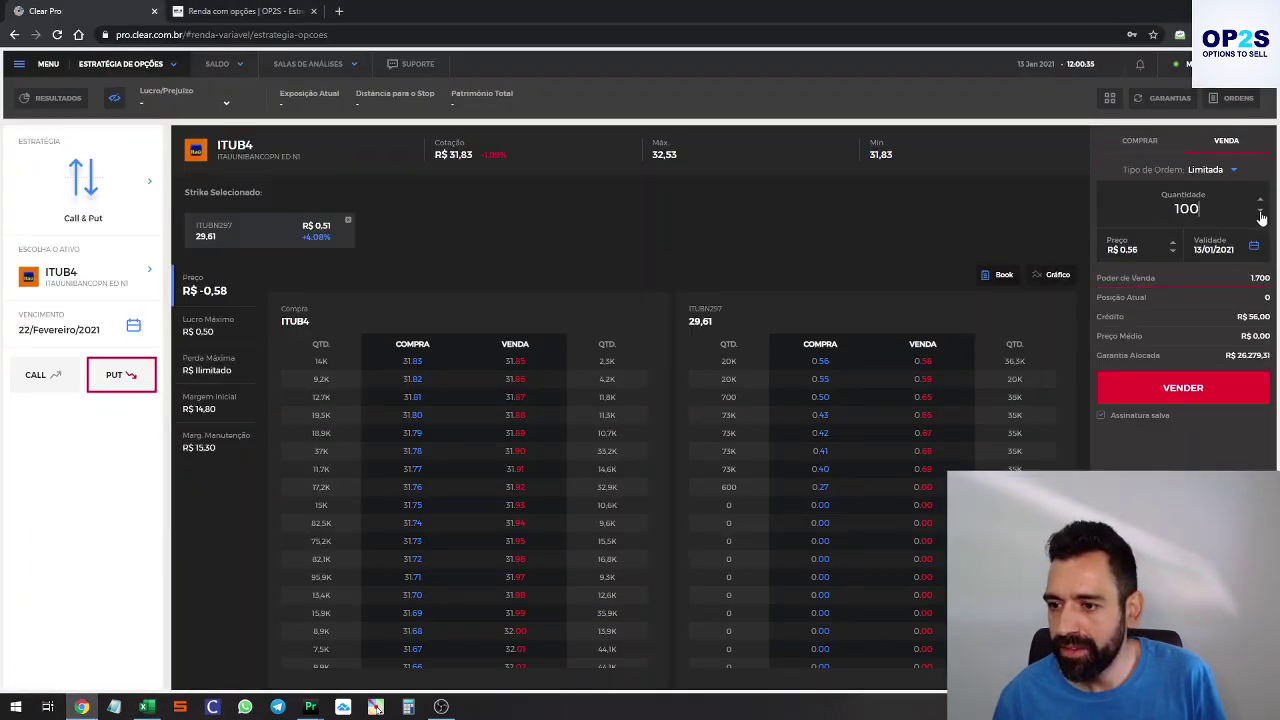
pyautogui.click(1185, 388)
pyautogui.click(1236, 99)
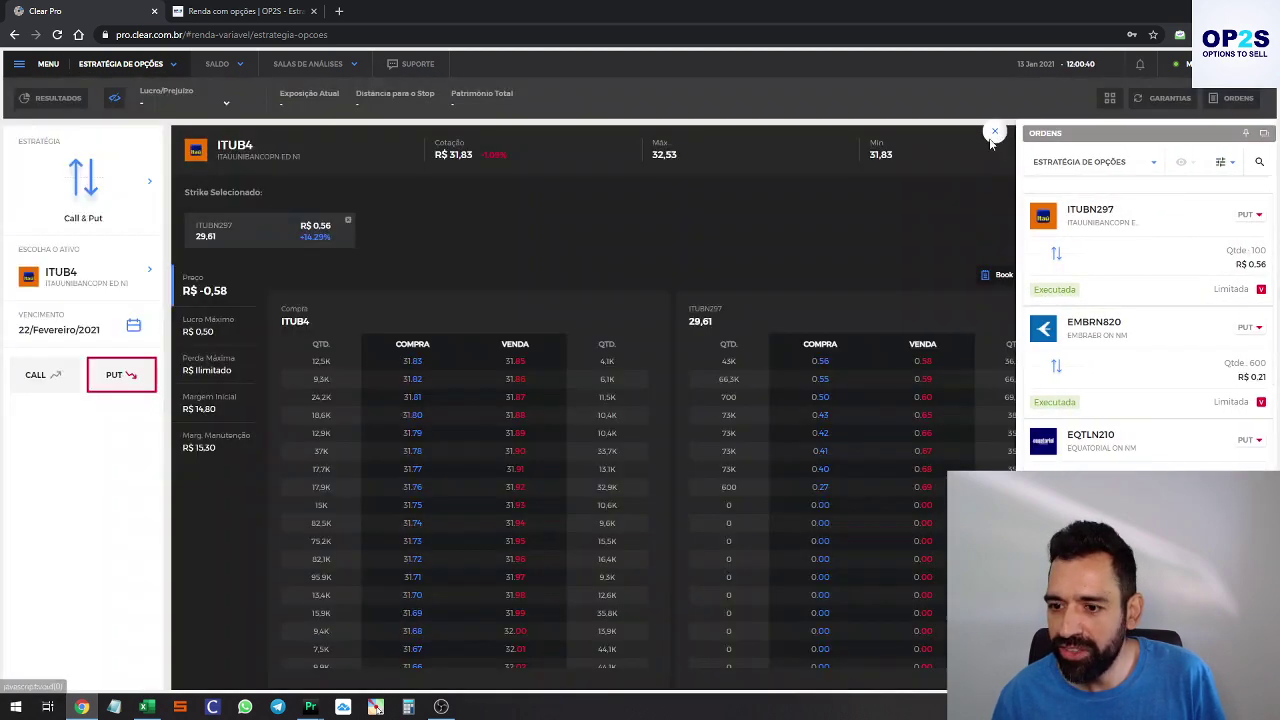
pyautogui.click(995, 131)
pyautogui.hotkey('alt', 'Tab')
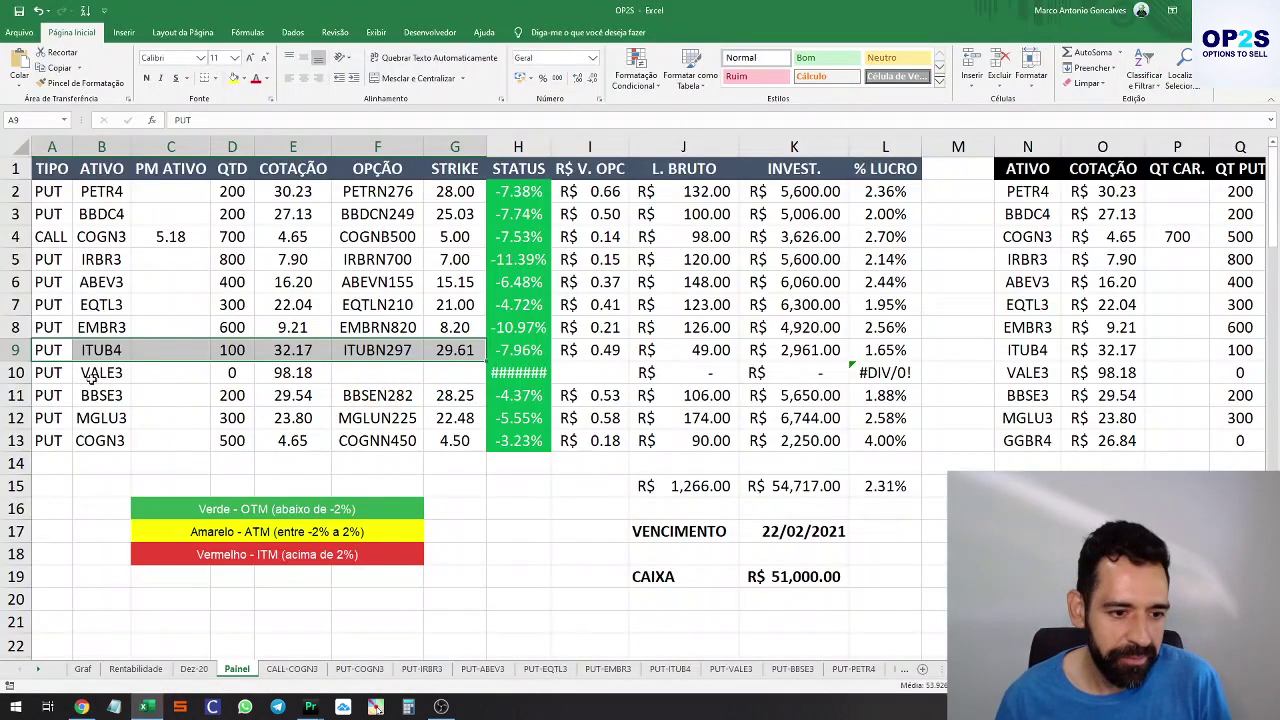
# Highlight the BBSE3 put row in the Painel sheet and open the BBSE3 puts in Clear Pro by searching for BBSE
pyautogui.moveTo(48, 372); pyautogui.dragTo(170, 395)
pyautogui.moveTo(46, 397); pyautogui.dragTo(474, 396)
pyautogui.hotkey('alt', 'Tab')
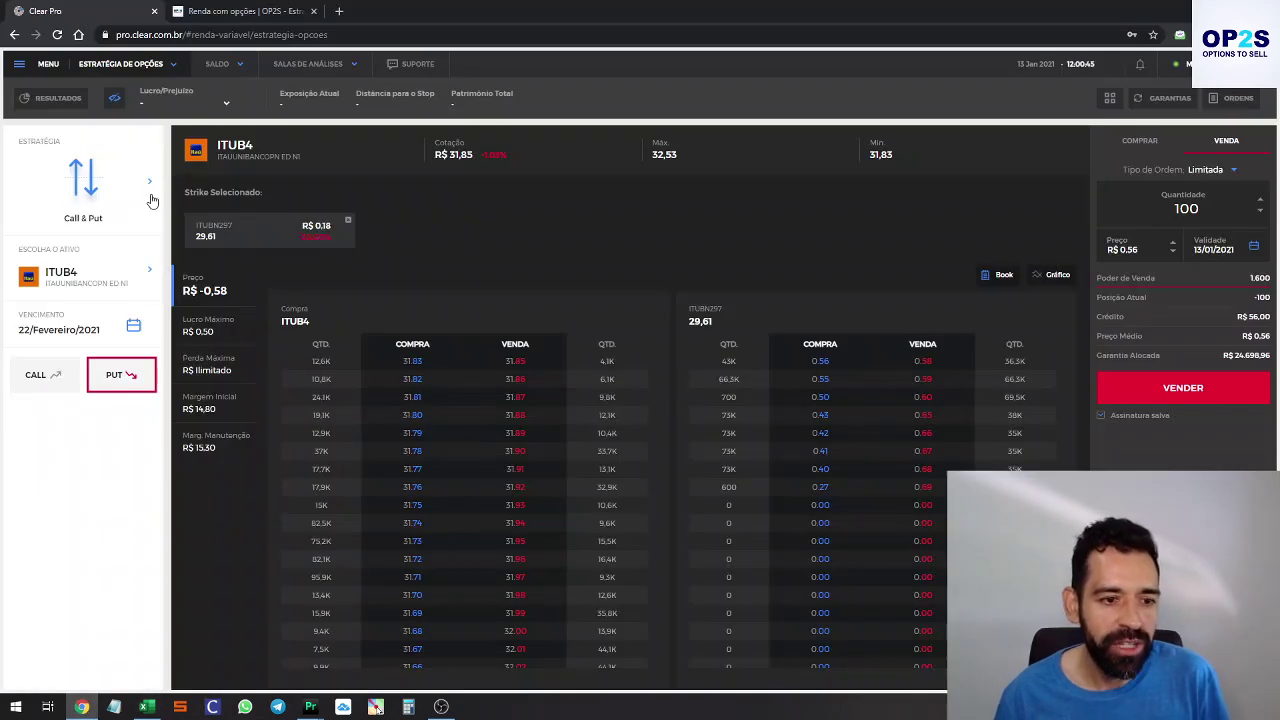
pyautogui.click(100, 272)
pyautogui.click(351, 175)
pyautogui.write('BBSE')
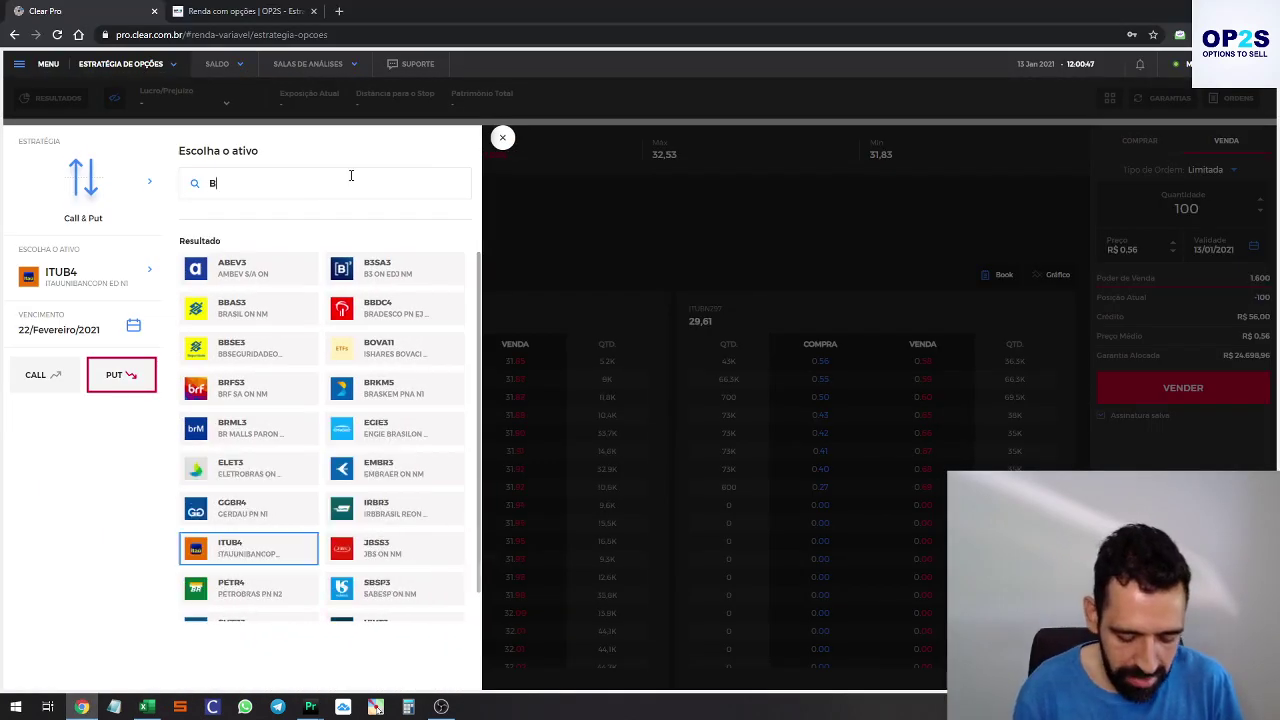
pyautogui.click(250, 268)
pyautogui.click(112, 377)
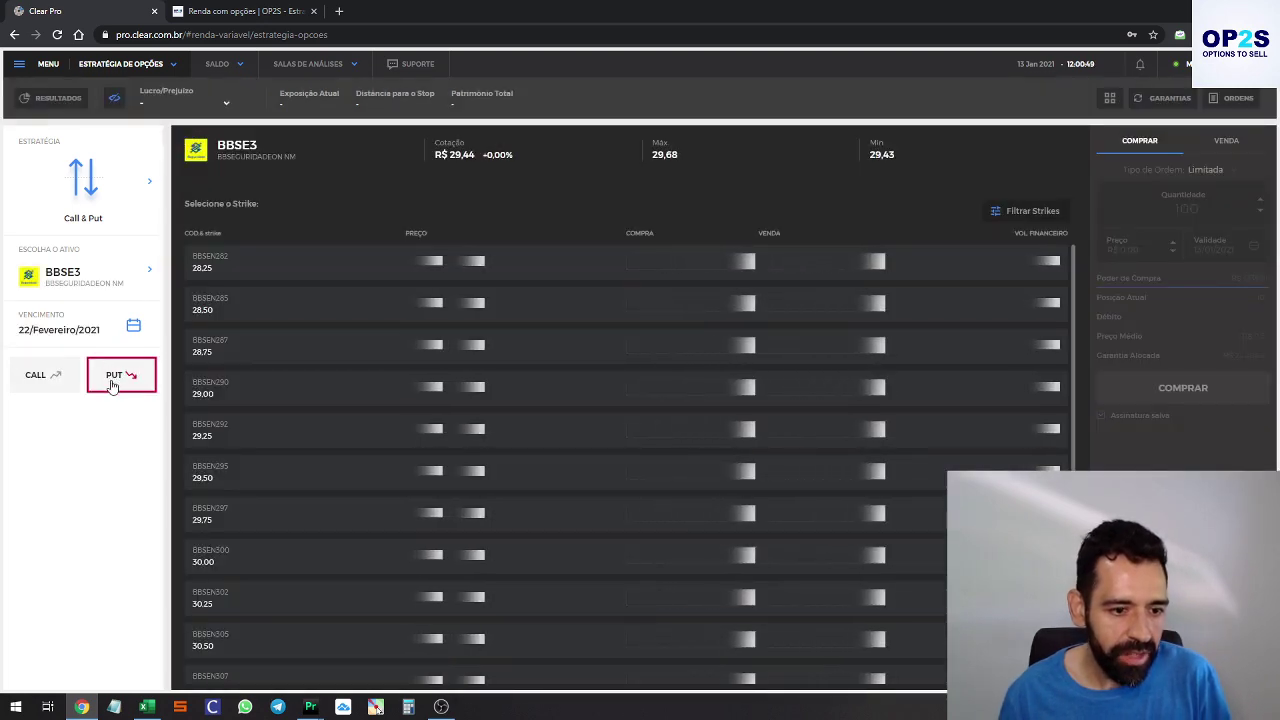
# Compare the BBSEN282 quotes in the strike list with the BBSE3 row of the Painel sheet
pyautogui.hotkey('alt', 'Tab')
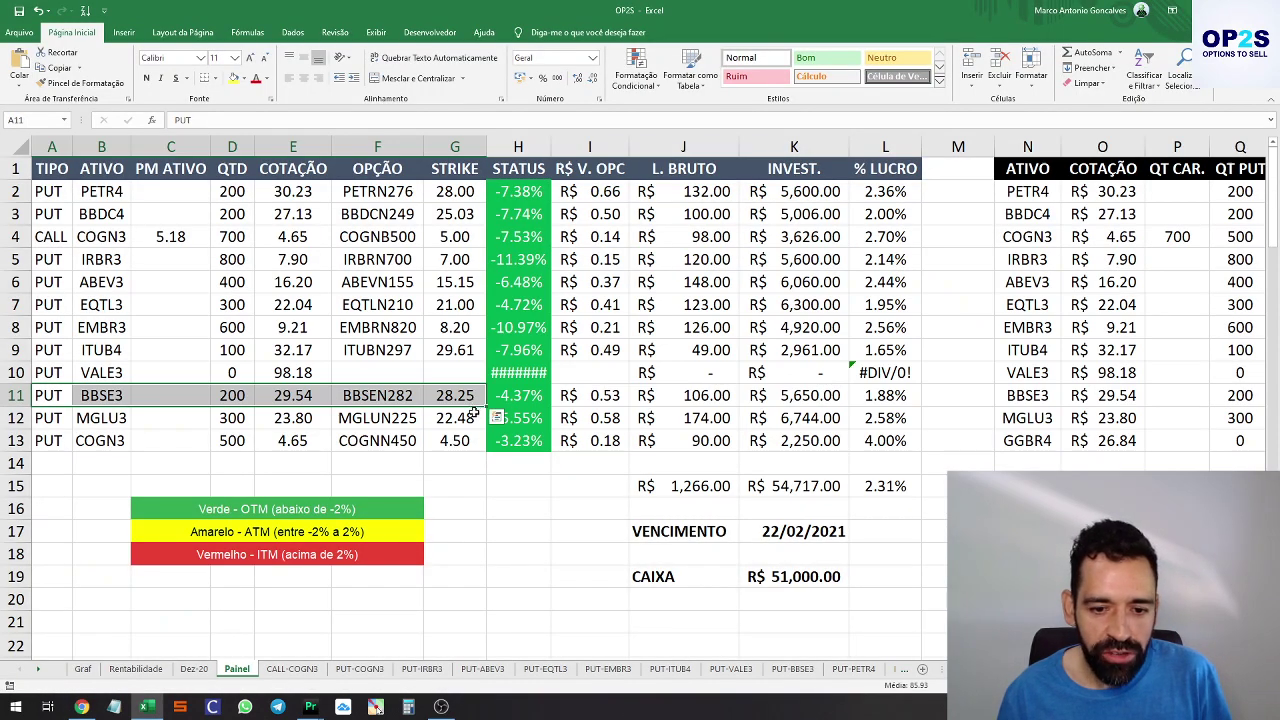
pyautogui.hotkey('alt', 'Tab')
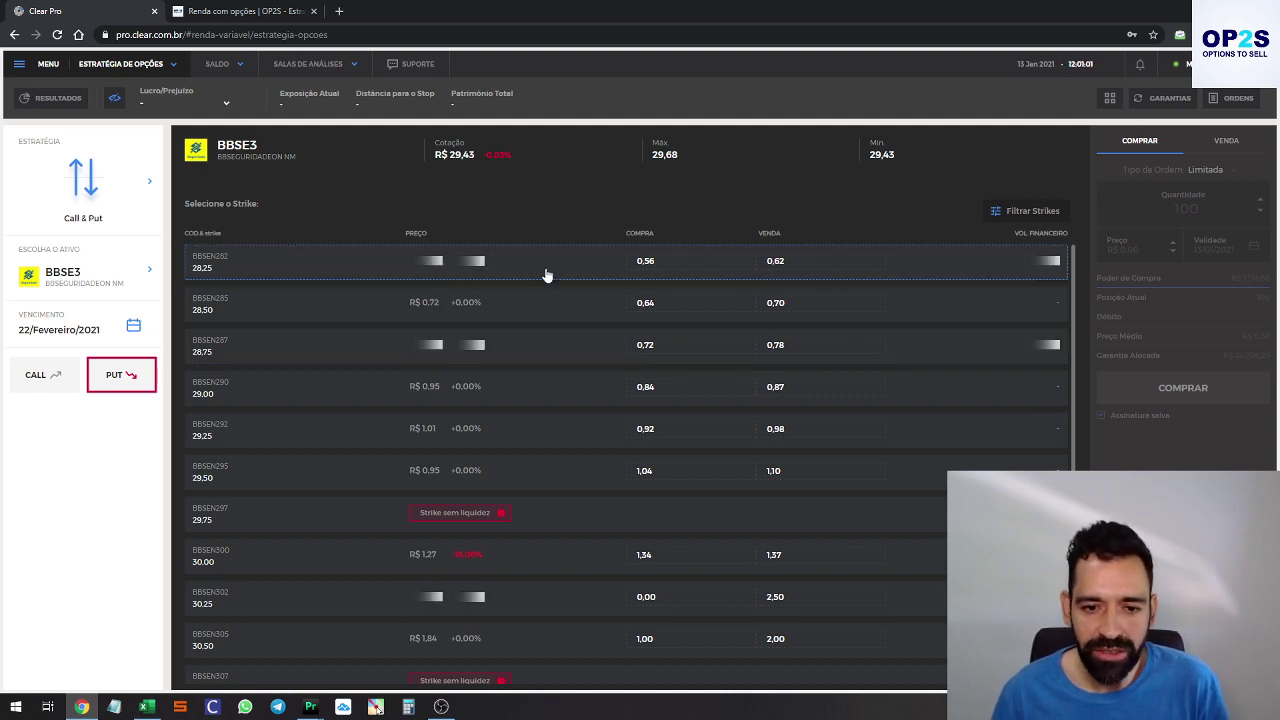
pyautogui.hotkey('alt', 'Tab')
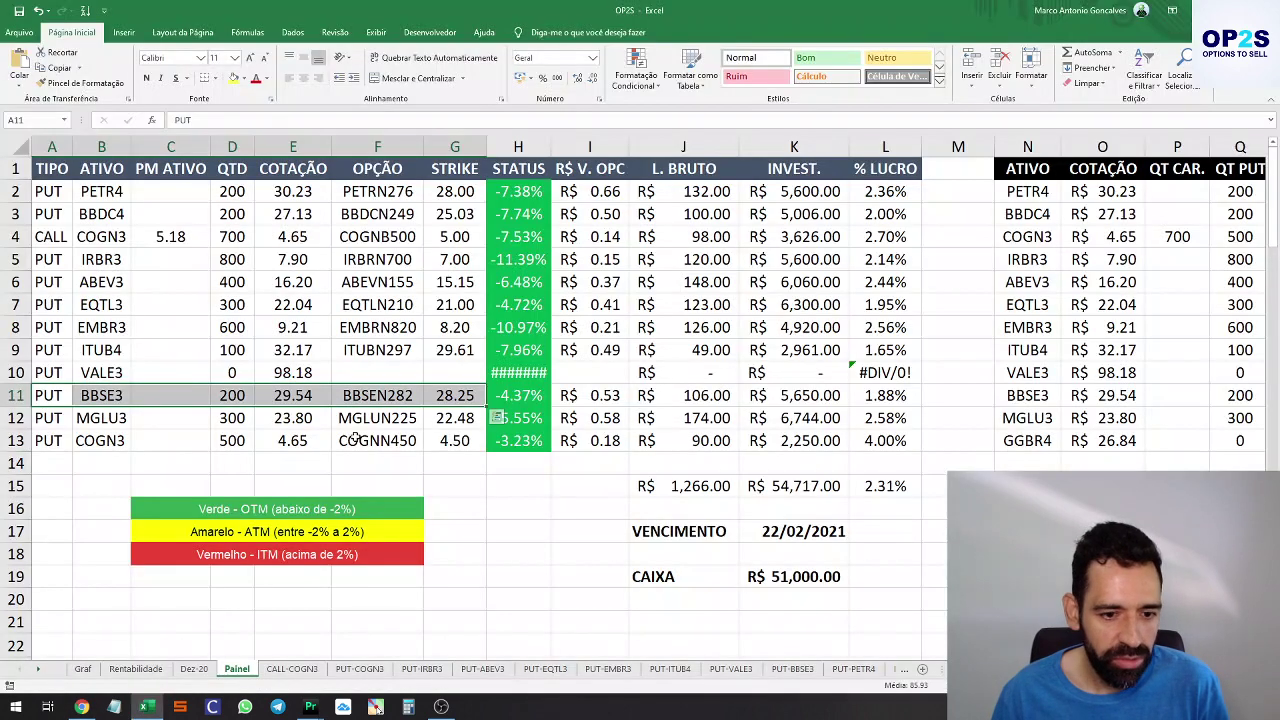
pyautogui.hotkey('alt', 'Tab')
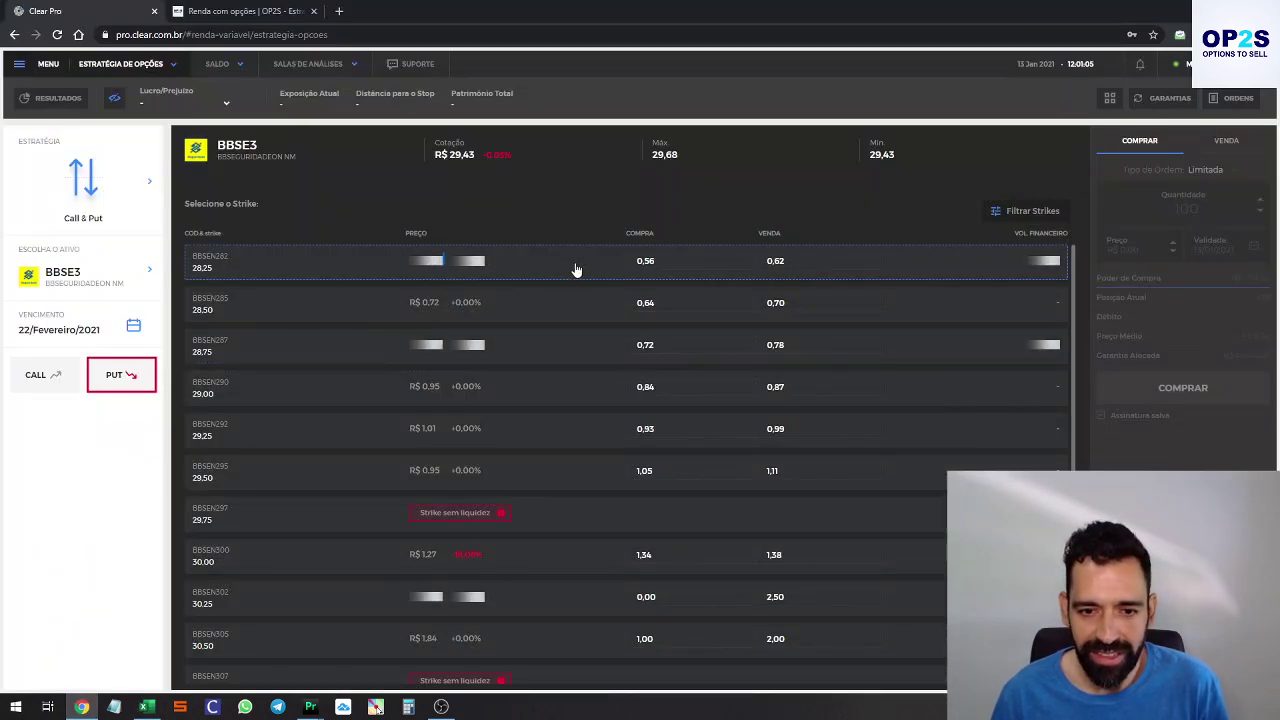
pyautogui.hotkey('alt', 'Tab')
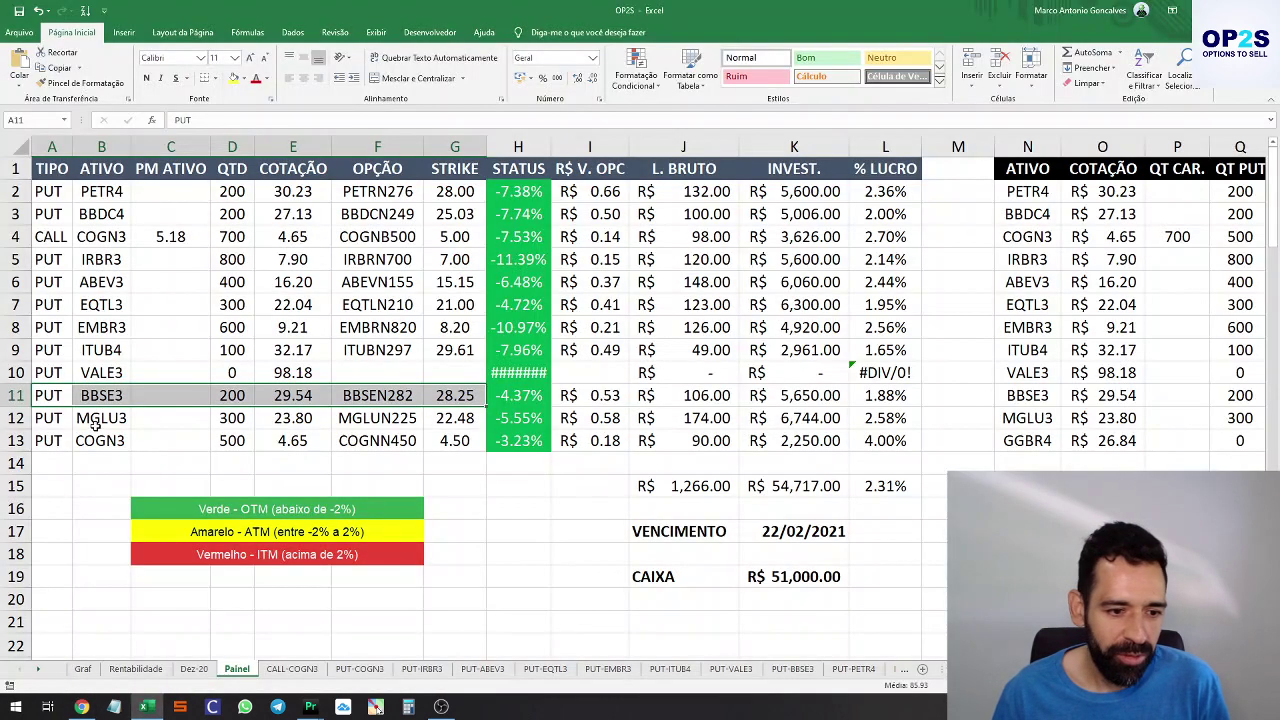
# Highlight the MGLU3 put row in the Painel sheet and open the MGLU3 asset in Clear Pro by searching for MGLU
pyautogui.moveTo(72, 421); pyautogui.dragTo(458, 412)
pyautogui.hotkey('alt', 'Tab')
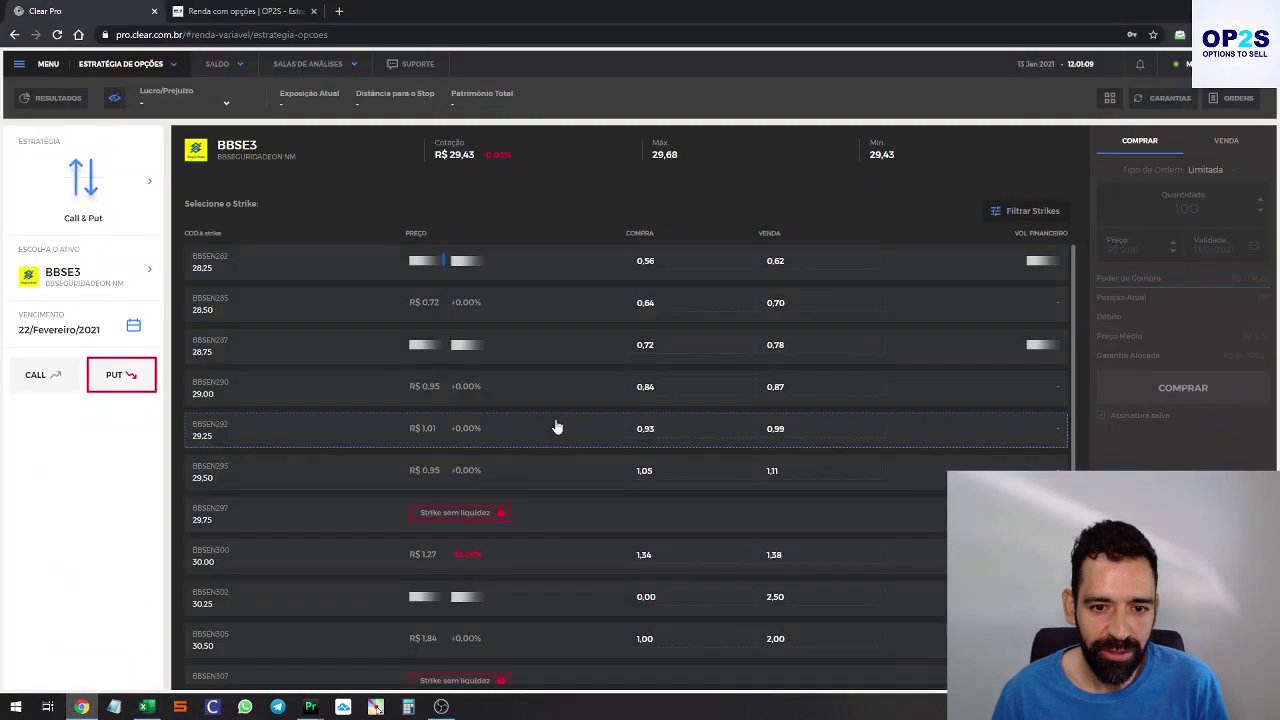
pyautogui.hotkey('alt', 'Tab')
pyautogui.hotkey('alt', 'Tab')
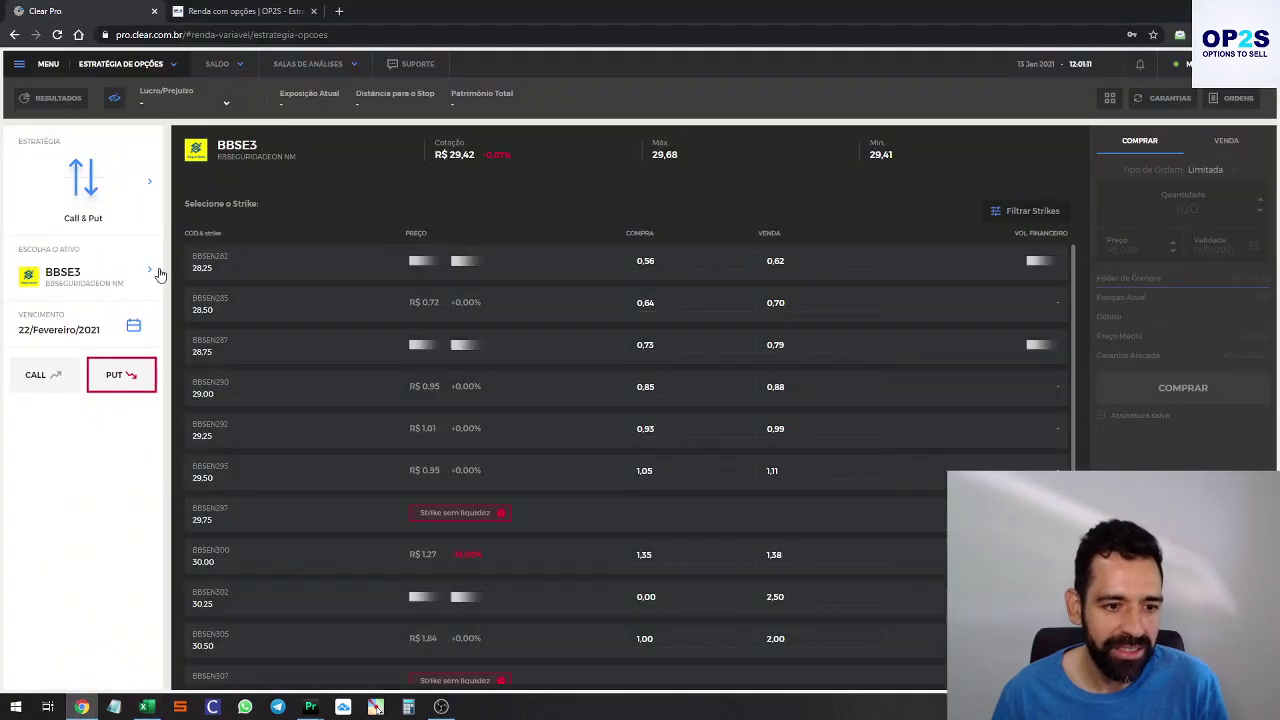
pyautogui.click(150, 270)
pyautogui.write('MG')
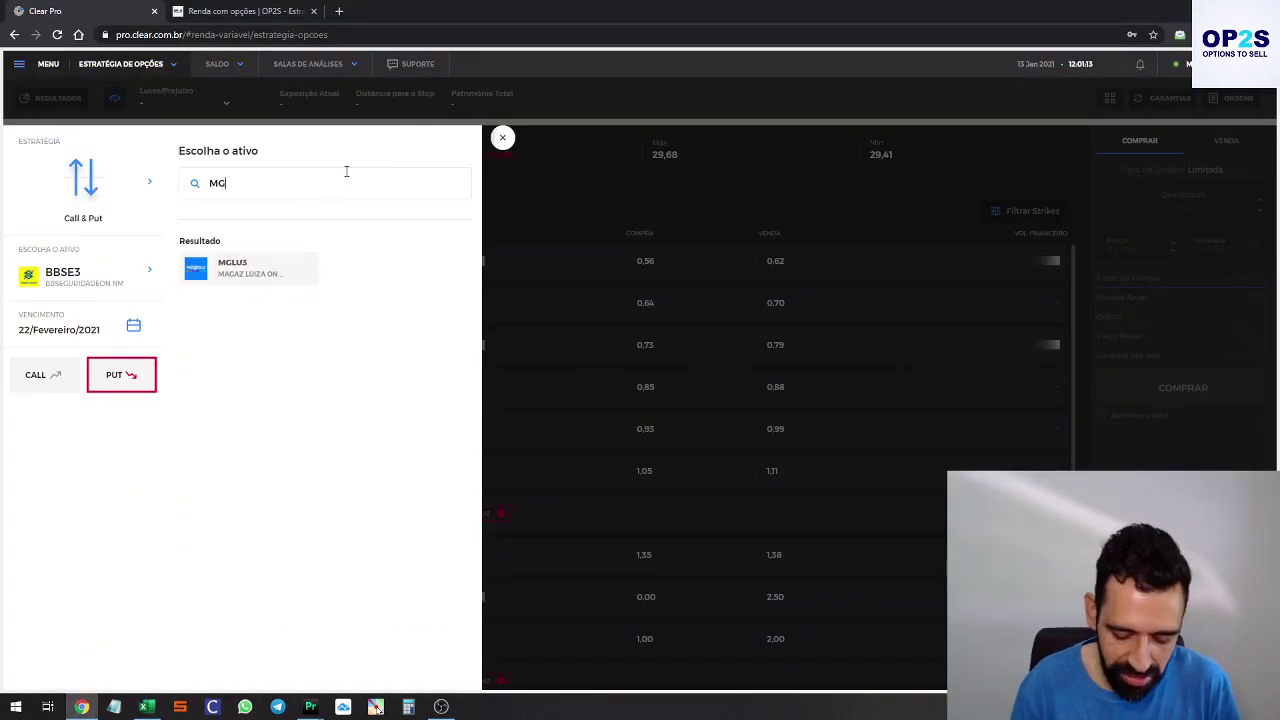
pyautogui.write('LU')
pyautogui.click(254, 285)
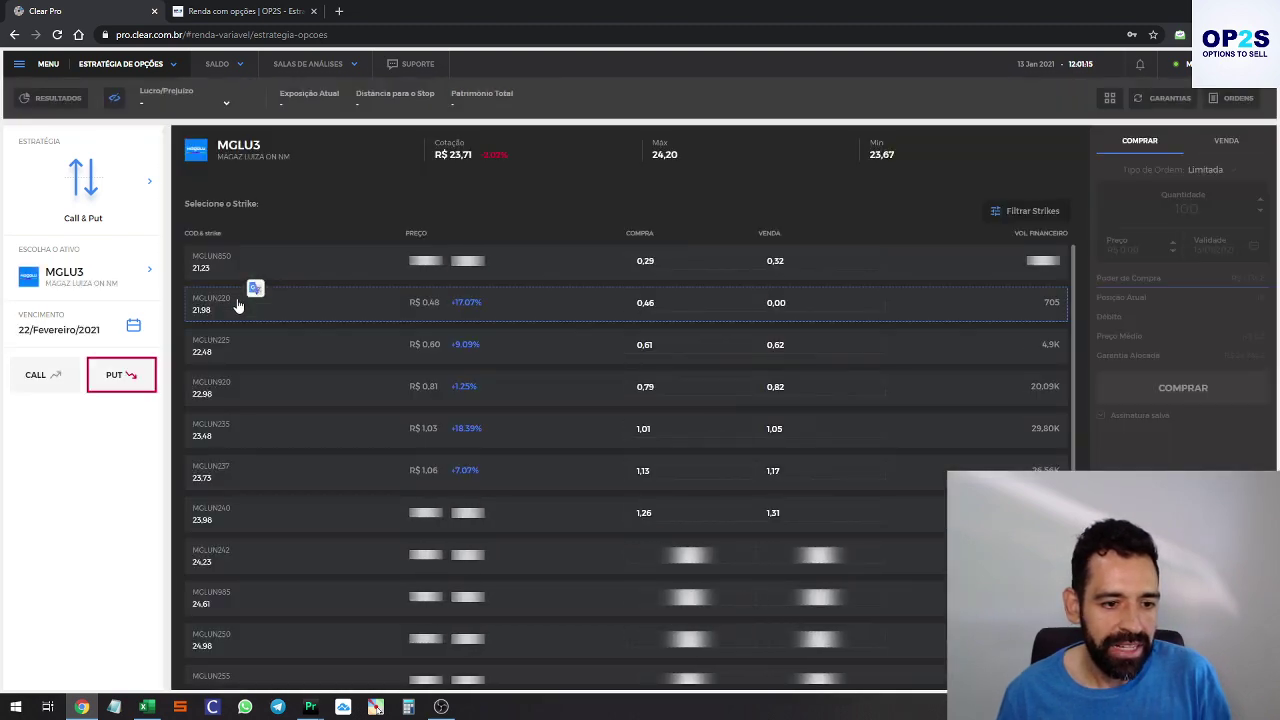
# Check the MGLU3 strike in the Painel sheet and select the MGLUN225 put at strike 22,48
pyautogui.hotkey('alt', 'Tab')
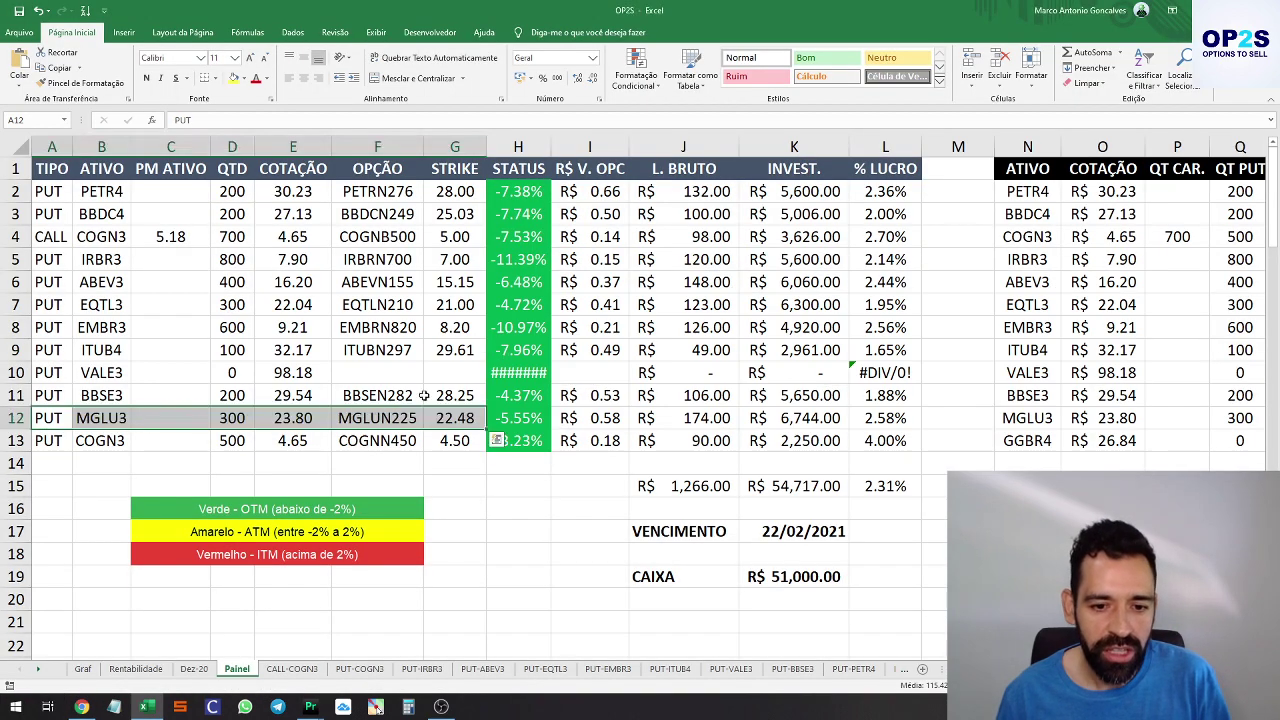
pyautogui.hotkey('alt', 'Tab')
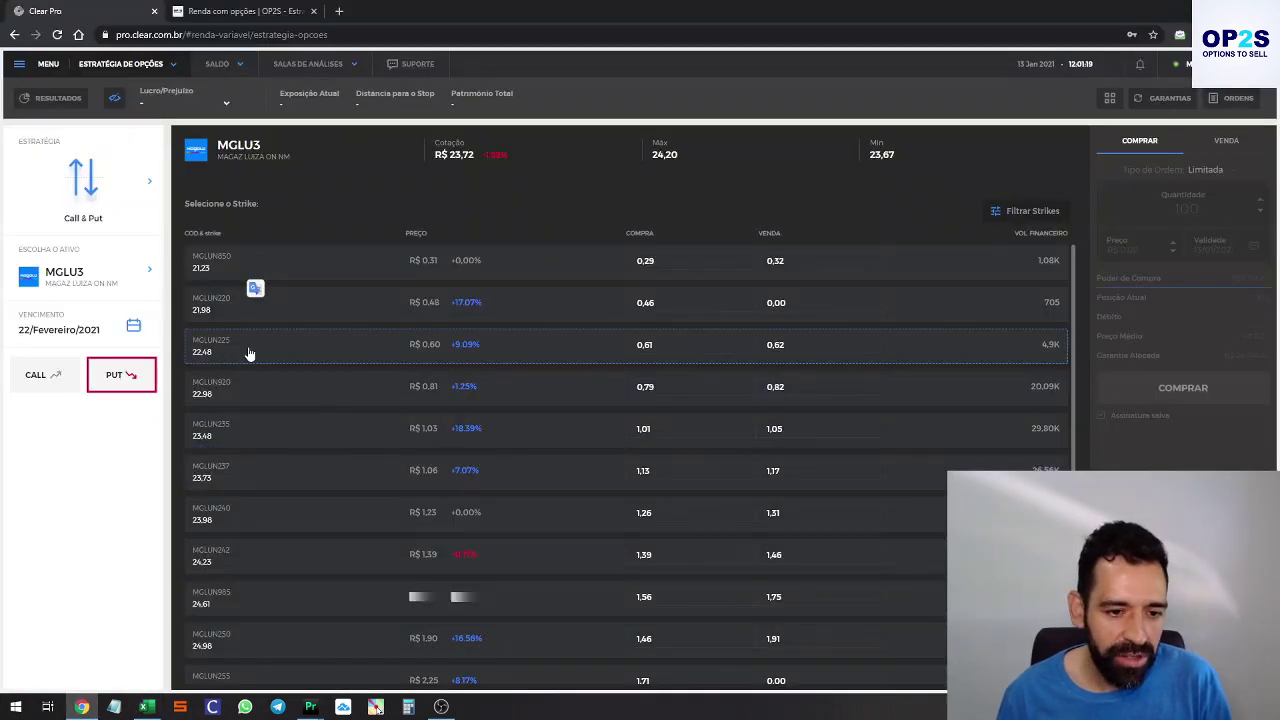
pyautogui.click(262, 352)
# After checking the Painel quantity, sell 300 MGLUN225 options at a R$ 0,61 limit and review the order in the orders list
pyautogui.hotkey('alt', 'Tab')
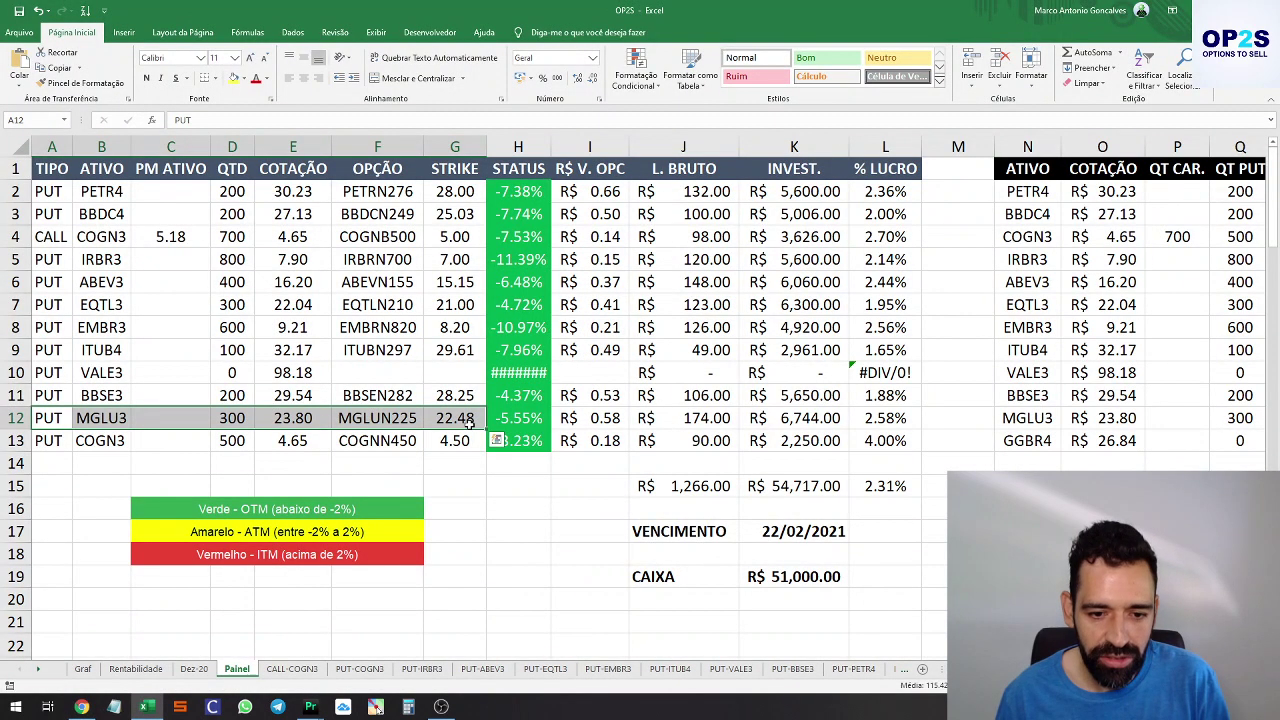
pyautogui.hotkey('alt', 'Tab')
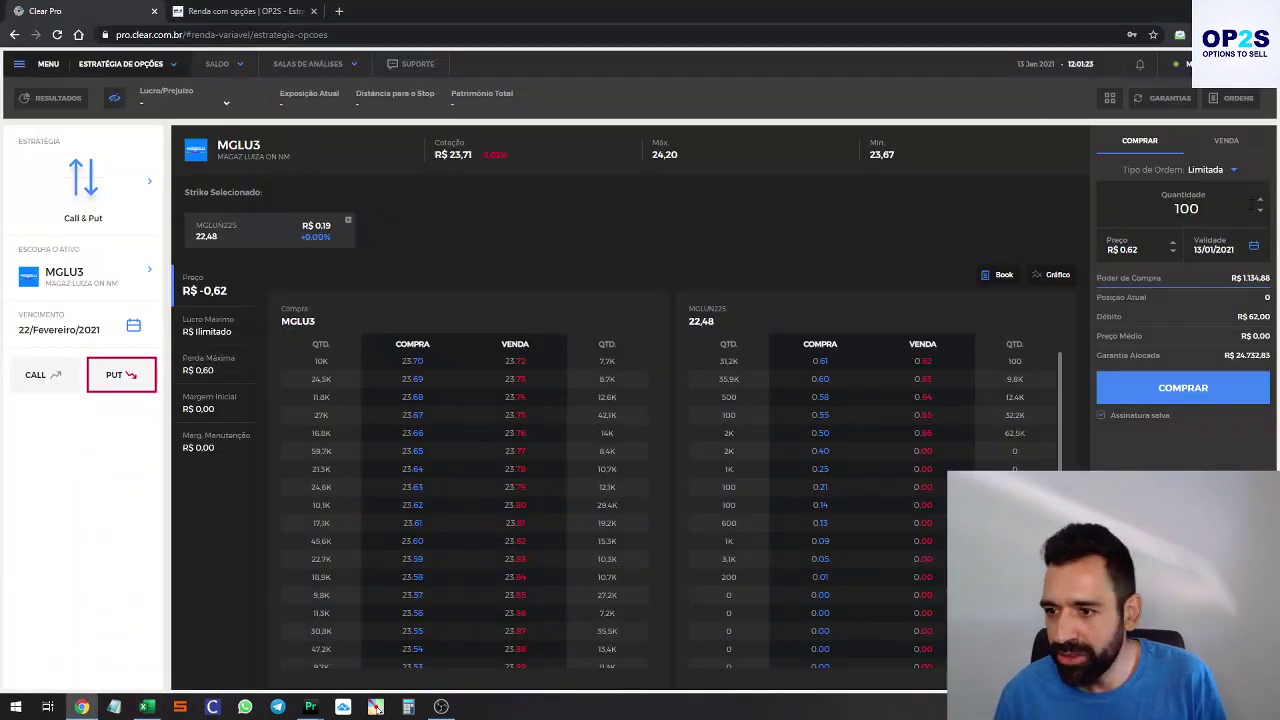
pyautogui.click(1230, 143)
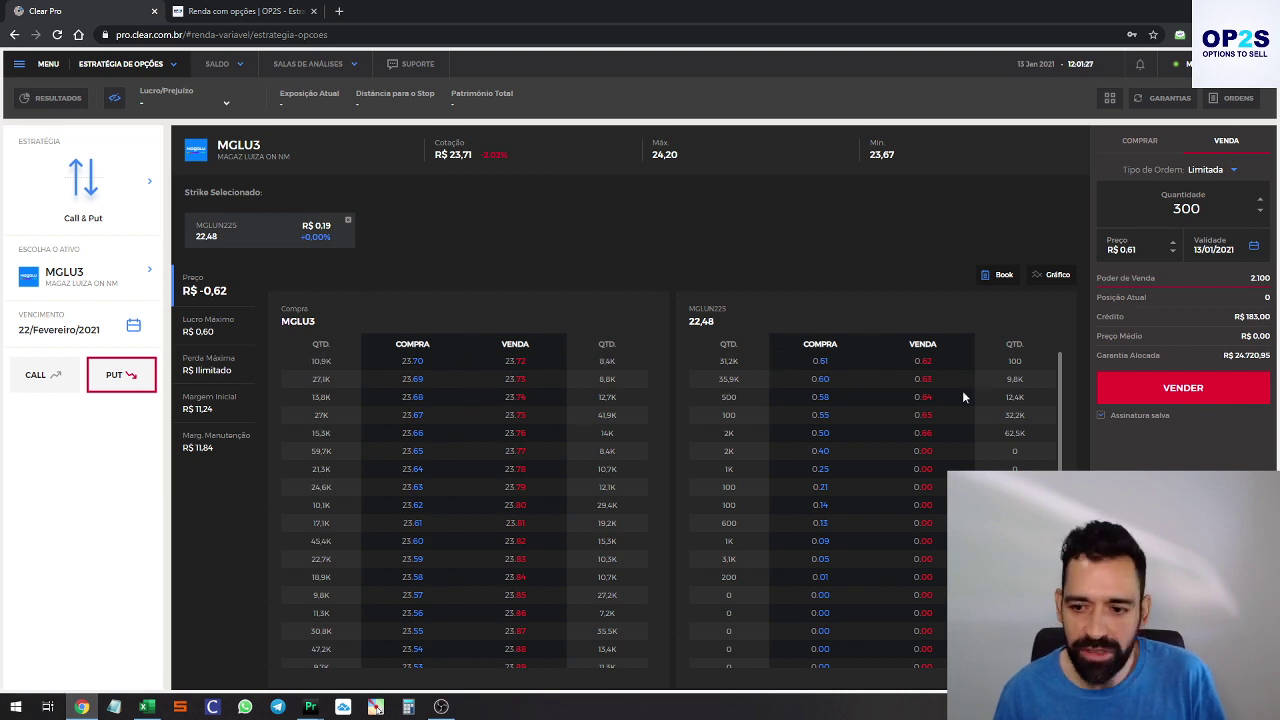
pyautogui.click(1190, 388)
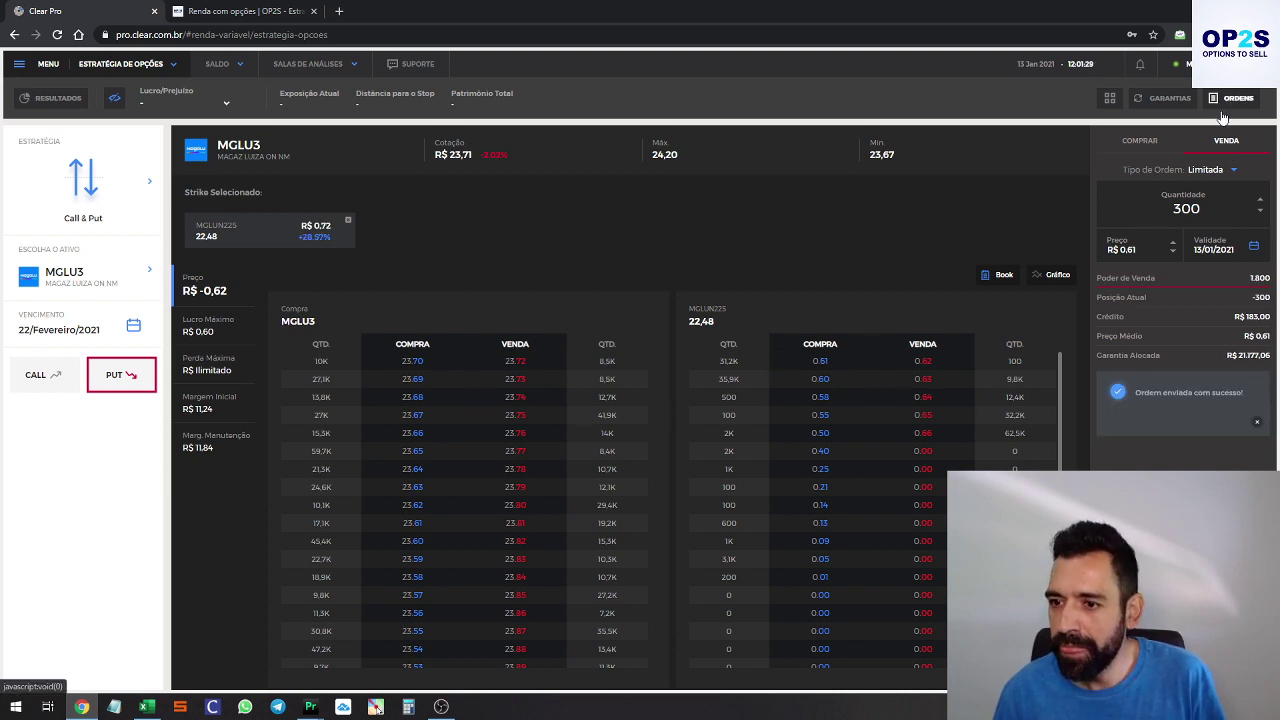
pyautogui.click(1228, 100)
# Highlight the BBSE3 put row in Excel's Painel sheet again and reopen the BBSE3 asset in Clear Pro by searching for BBSE3
pyautogui.hotkey('alt', 'Tab')
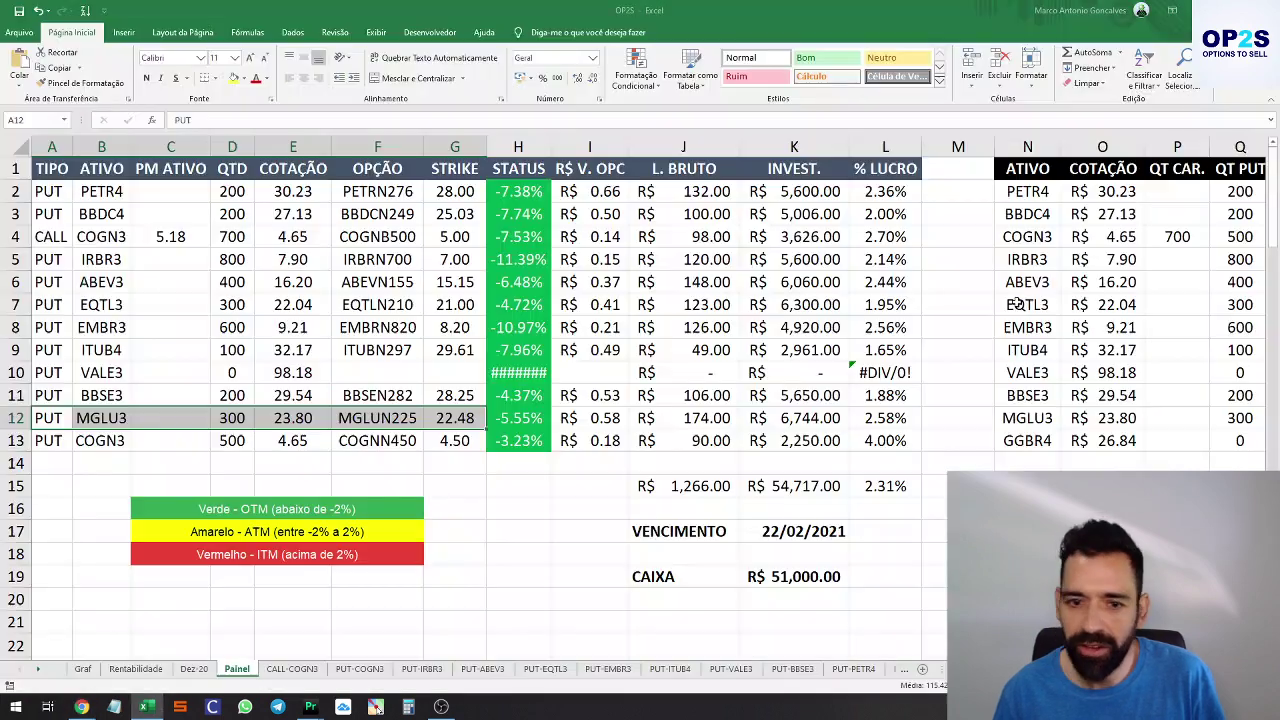
pyautogui.moveTo(52, 397); pyautogui.dragTo(453, 399)
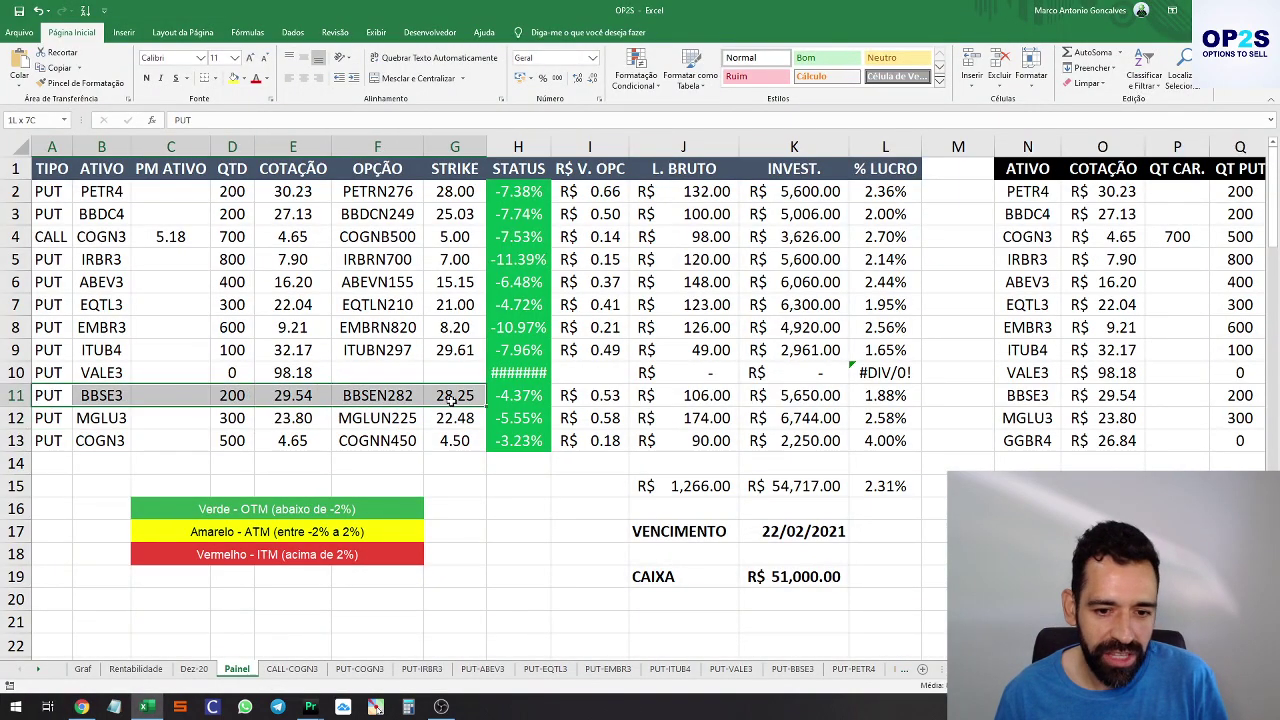
pyautogui.hotkey('alt', 'Tab')
pyautogui.click(52, 270)
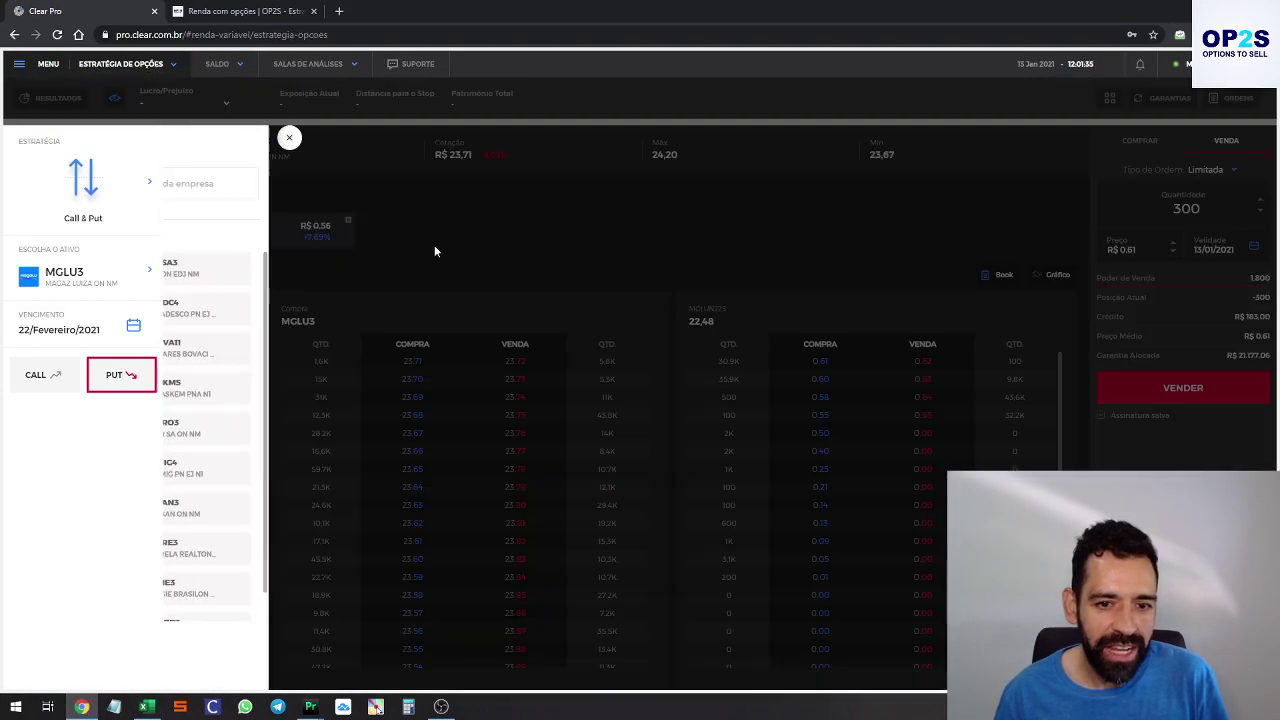
pyautogui.click(337, 186)
pyautogui.write('BBSE3')
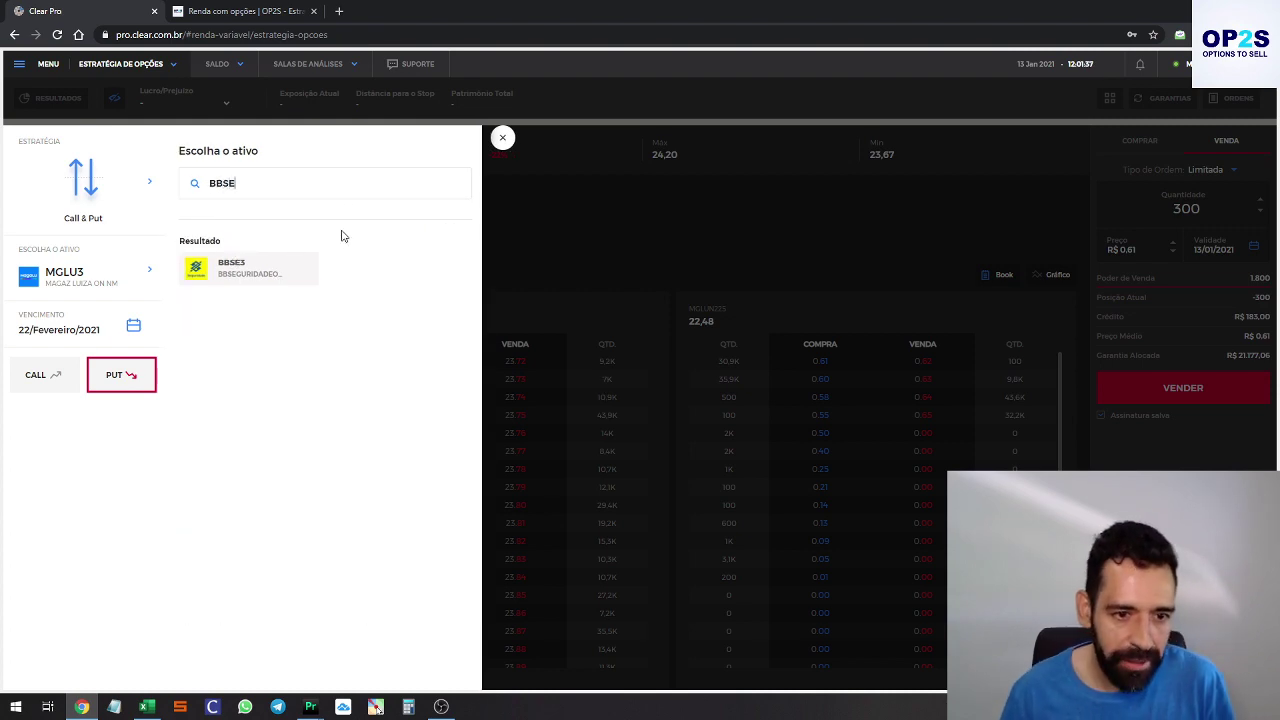
pyautogui.click(280, 266)
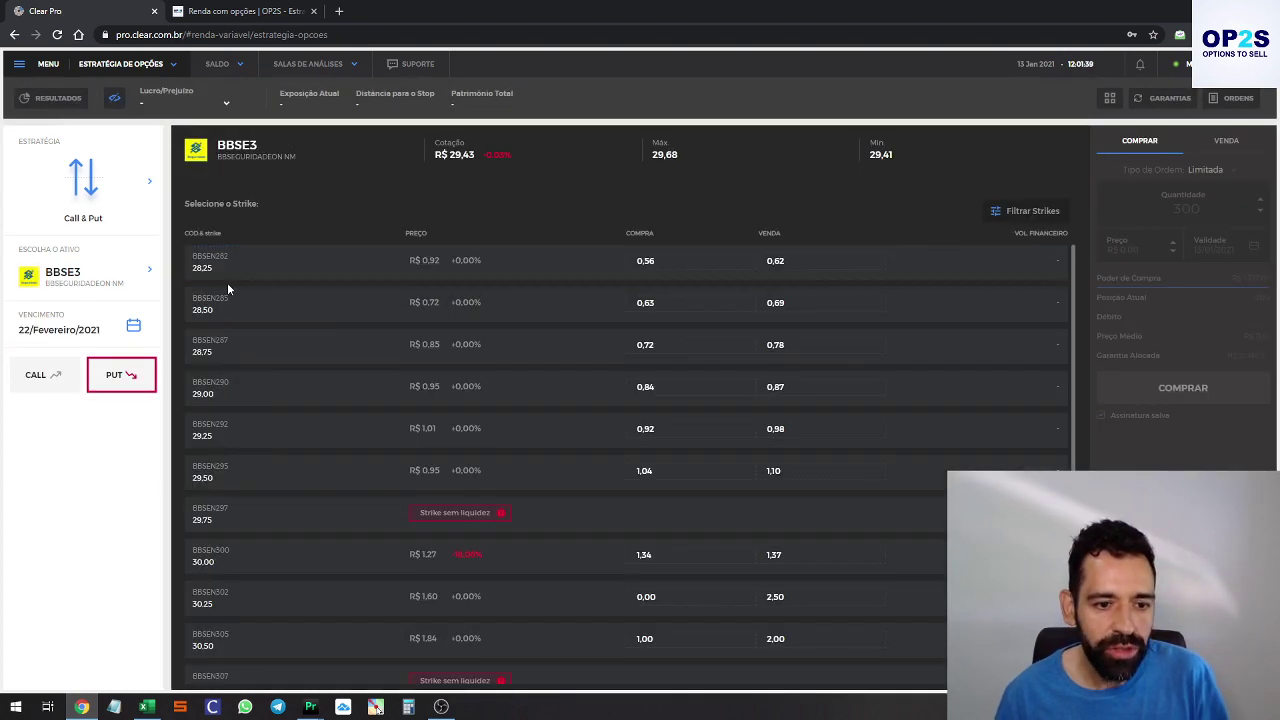
# Check the BBSE3 strike in the Painel sheet and select the BBSEN282 put at strike 28,25
pyautogui.hotkey('alt', 'Tab')
pyautogui.hotkey('alt', 'Tab')
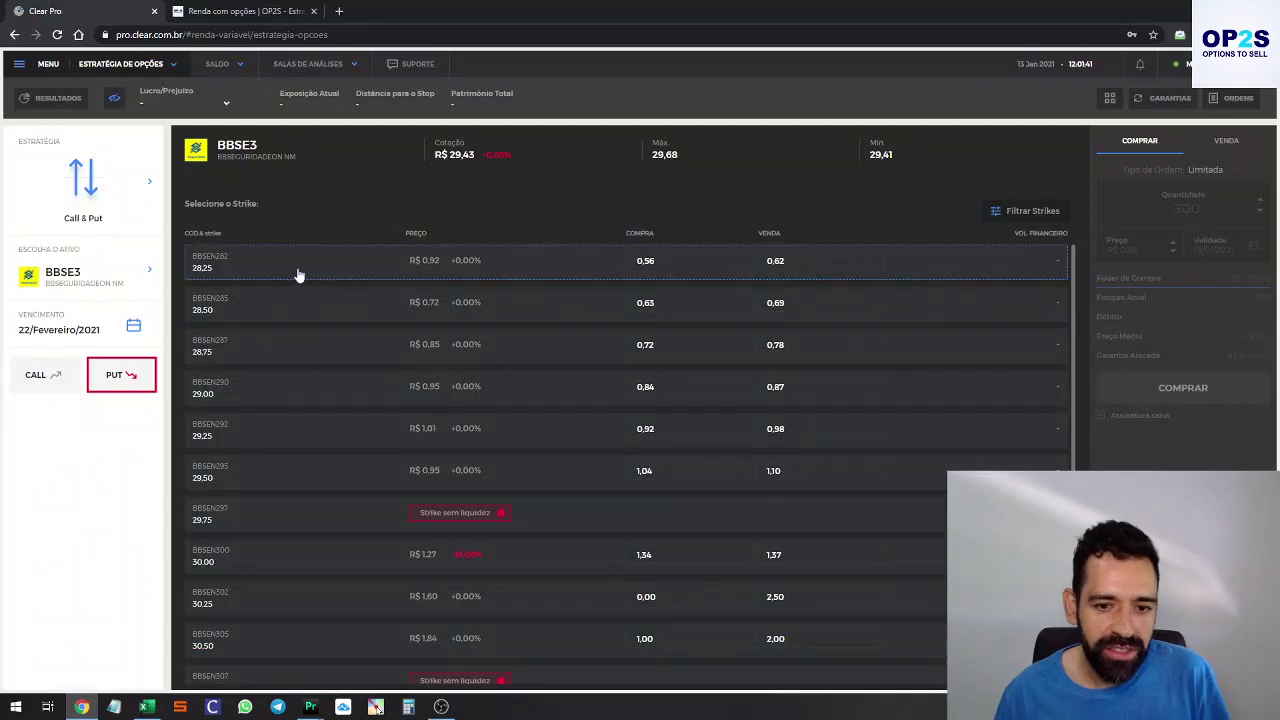
pyautogui.click(499, 270)
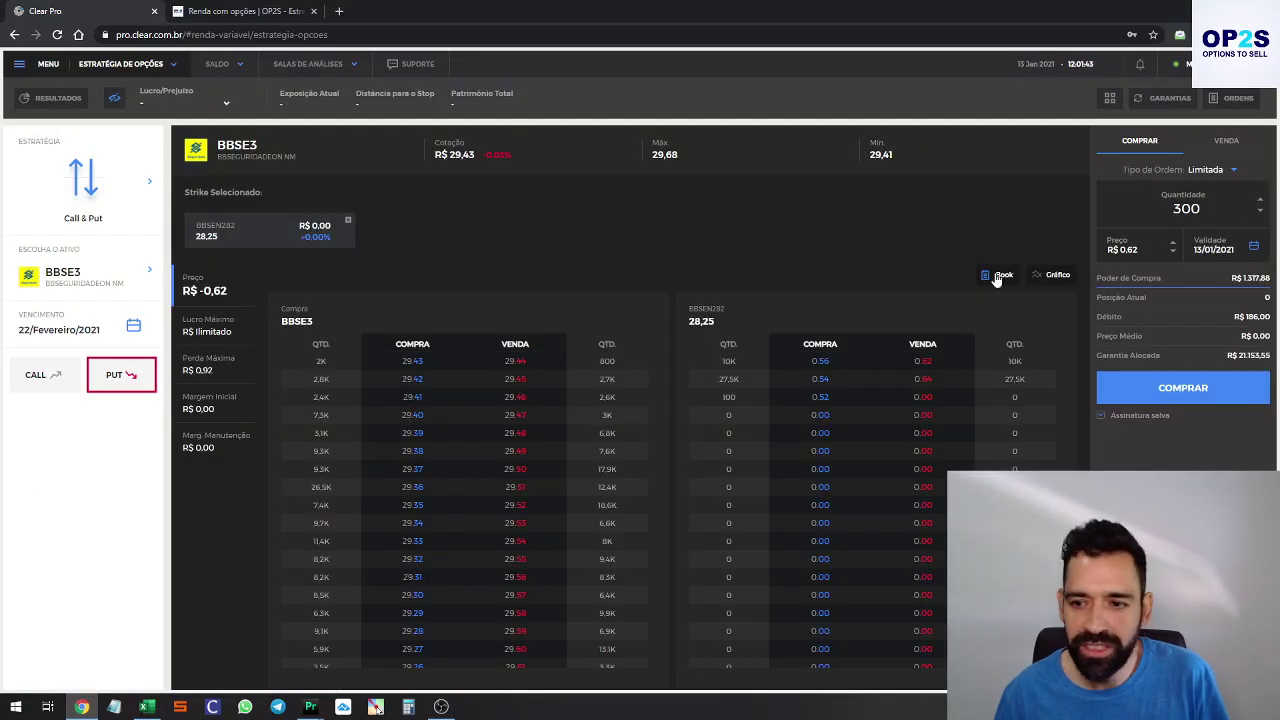
# After checking the Painel quantity, sell 200 BBSEN282 options at a R$ 0,56 limit
pyautogui.hotkey('alt', 'Tab')
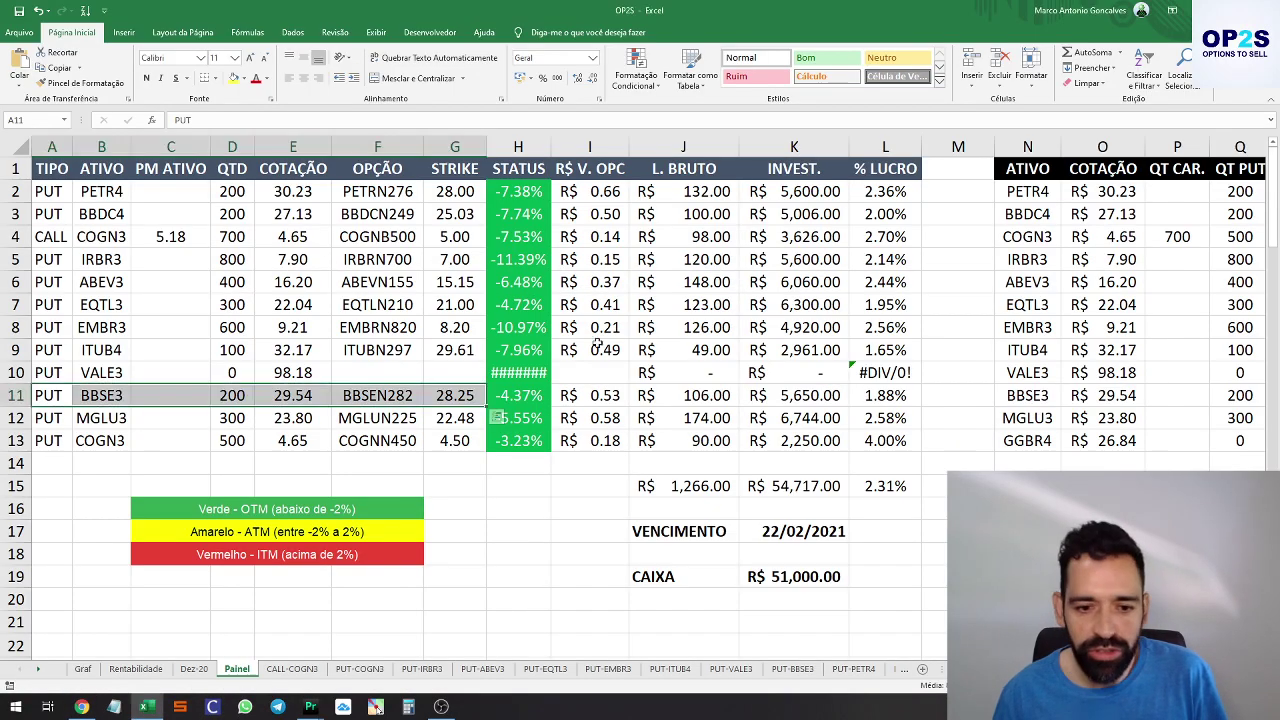
pyautogui.hotkey('alt', 'Tab')
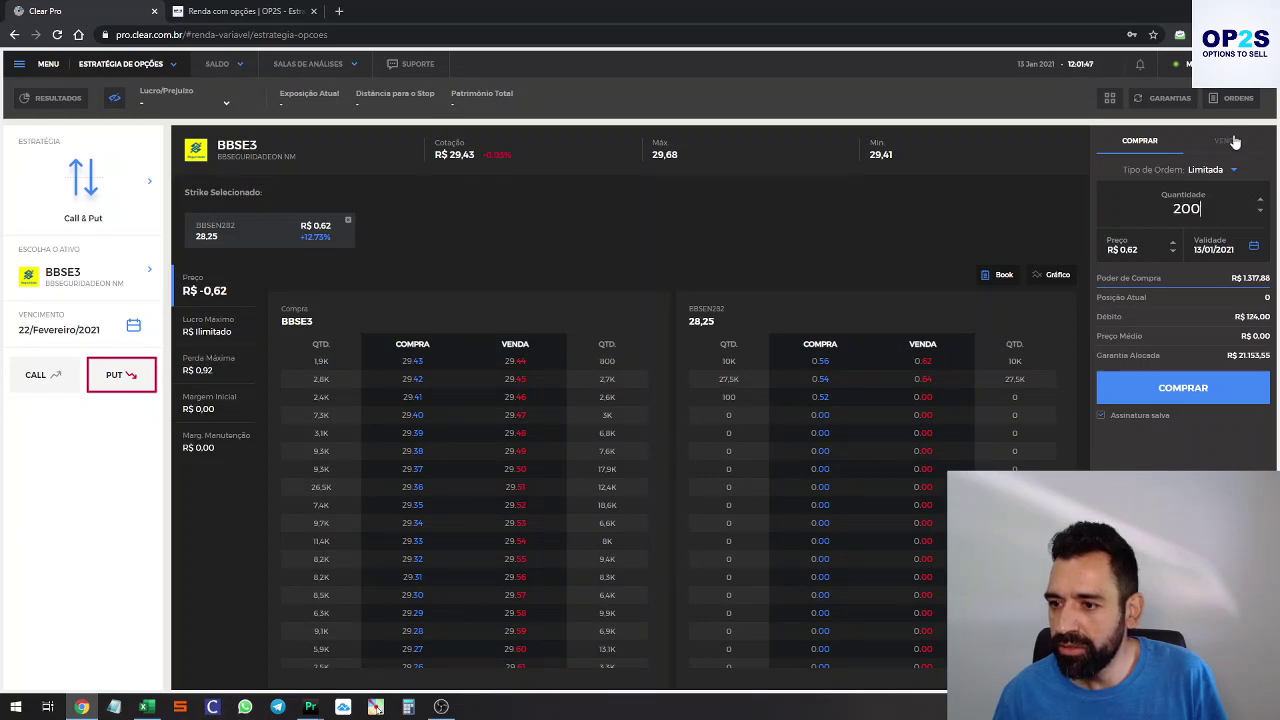
pyautogui.click(1233, 142)
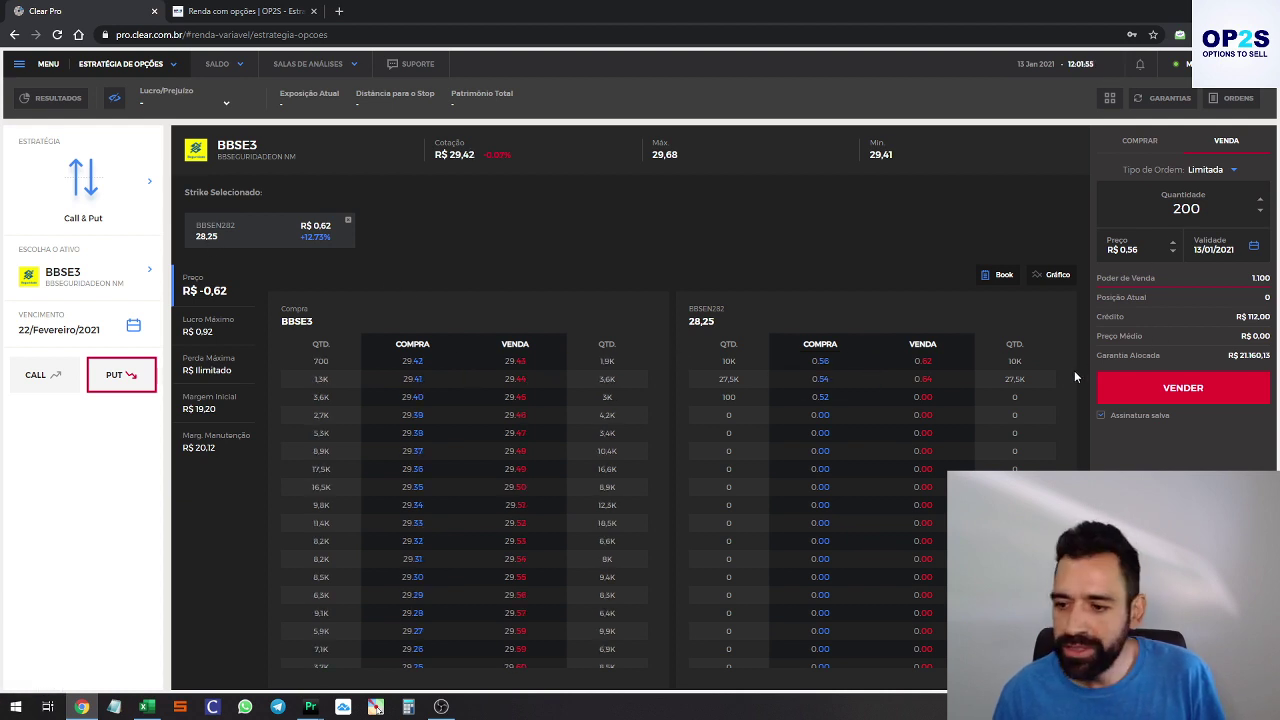
pyautogui.click(1183, 387)
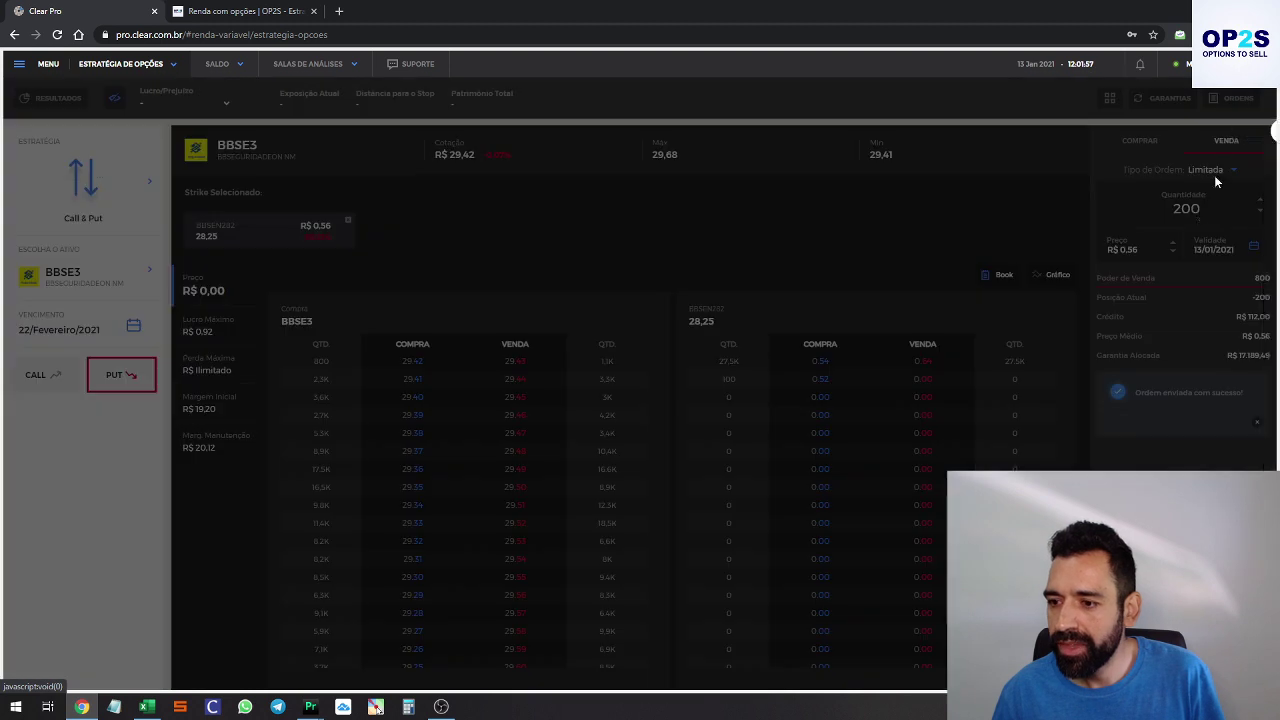
# Review the option sale orders in the orders list, from BBSEN282 down to the COGN3 orders
pyautogui.scroll(-2, 1272, 252)
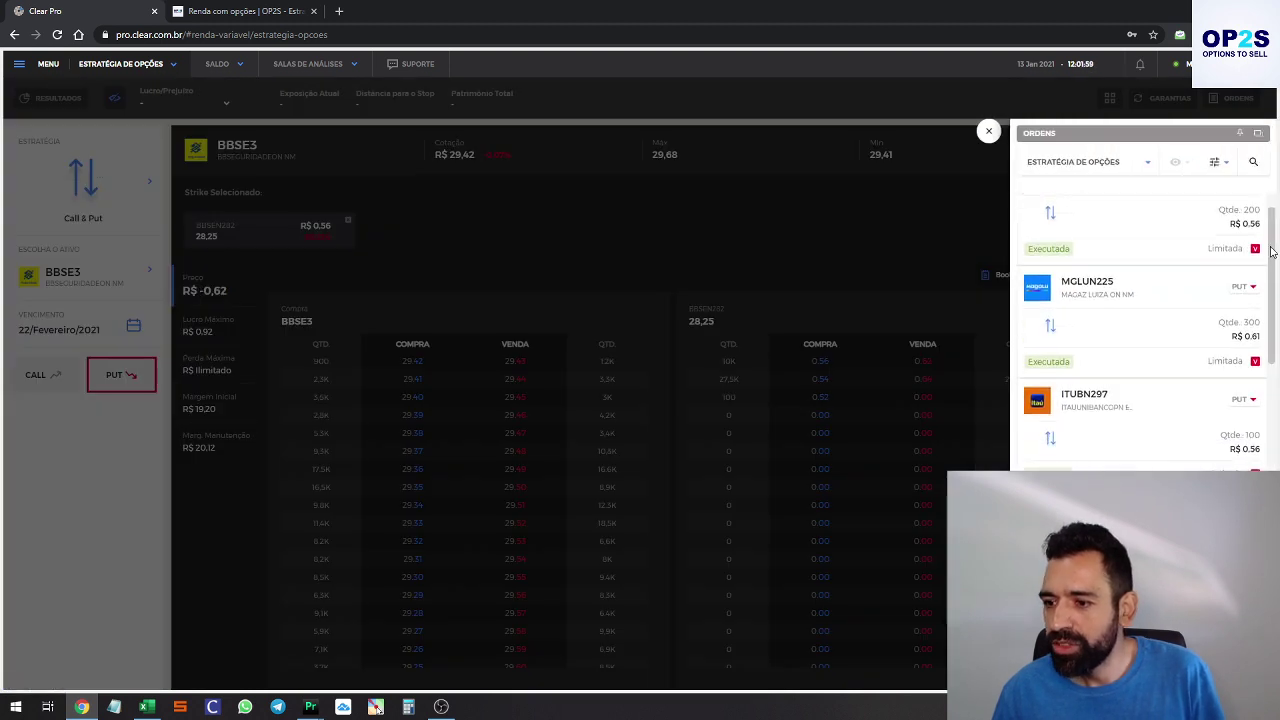
pyautogui.scroll(-3, 1272, 252)
pyautogui.scroll(1, 1273, 215)
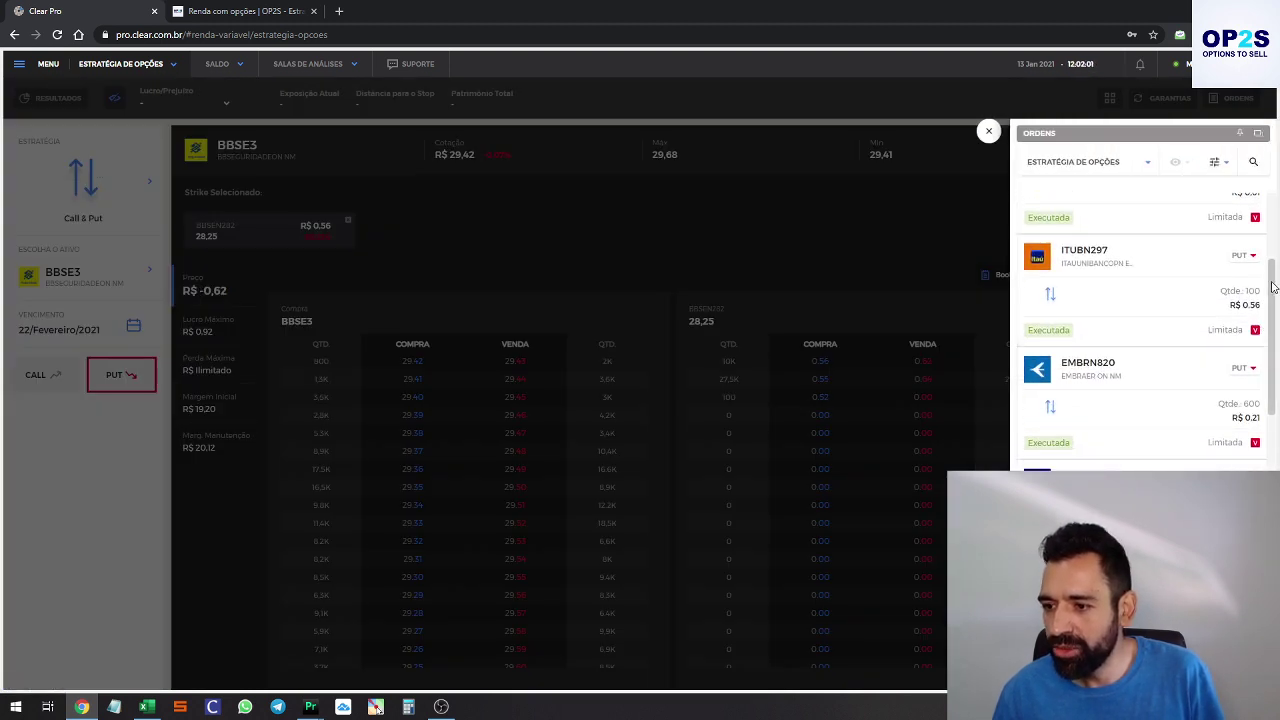
pyautogui.scroll(-5, 1272, 287)
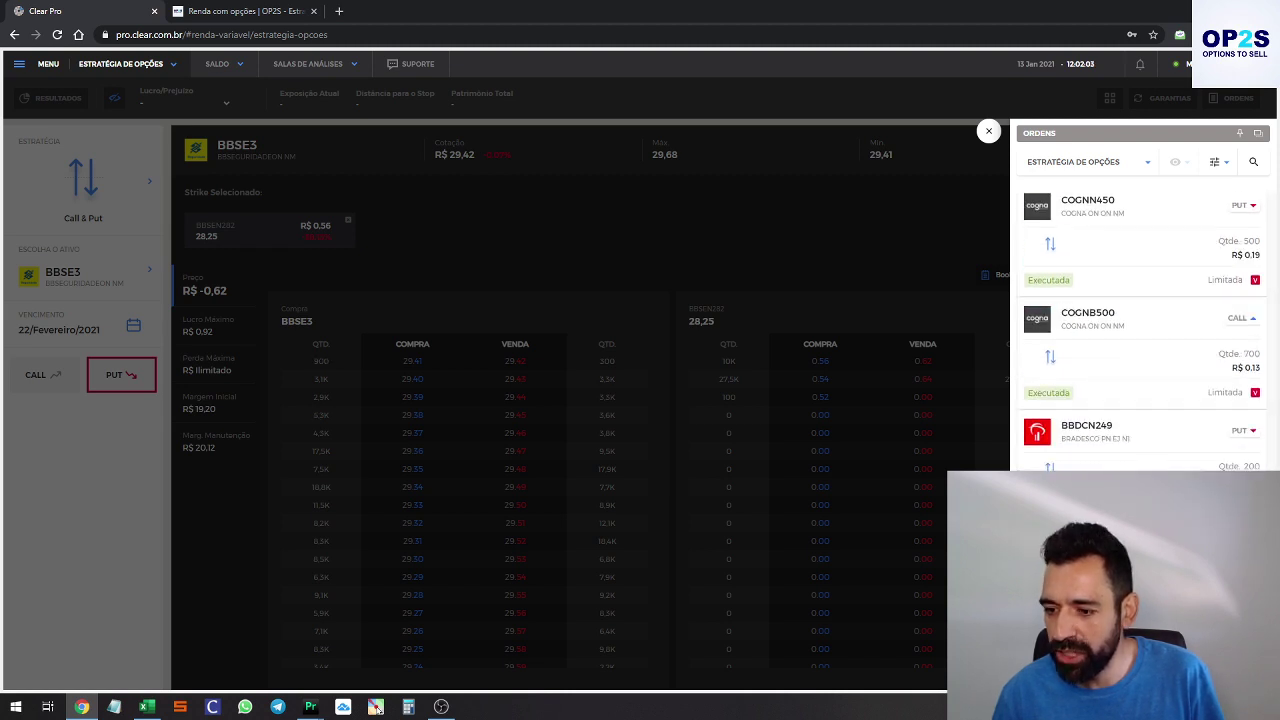
pyautogui.scroll(10, 1266, 260)
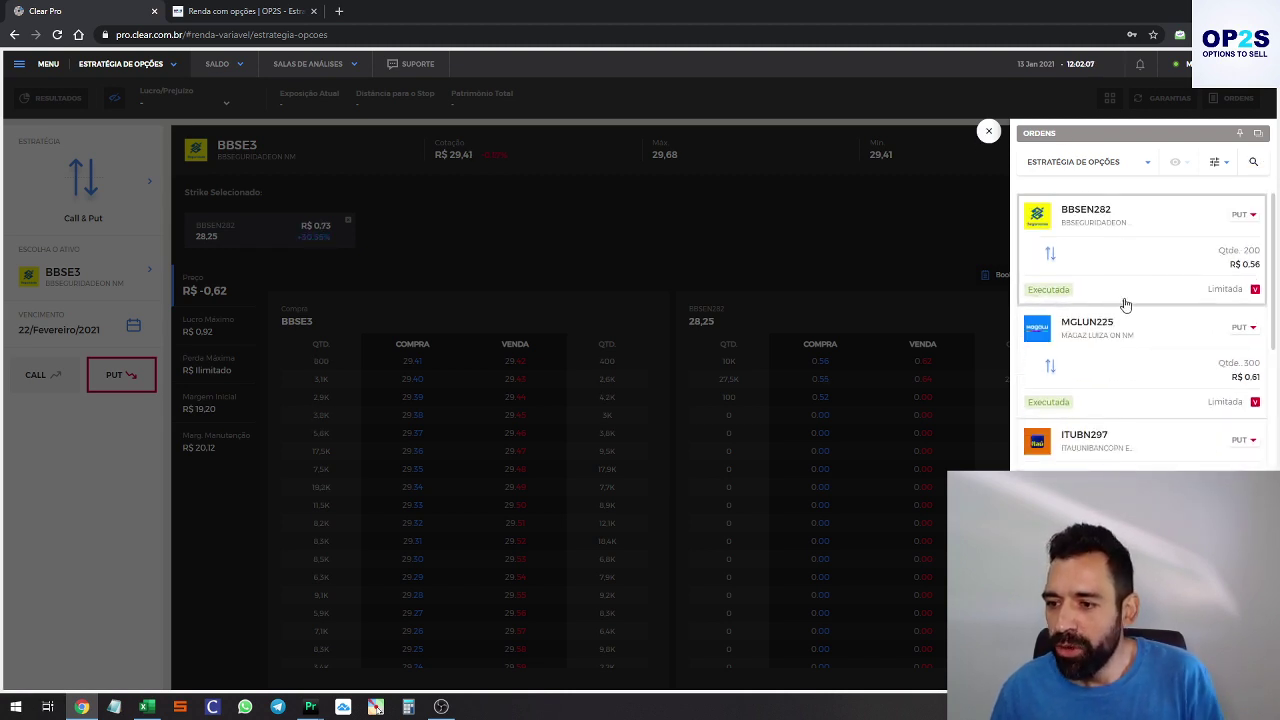
pyautogui.scroll(-5, 1201, 296)
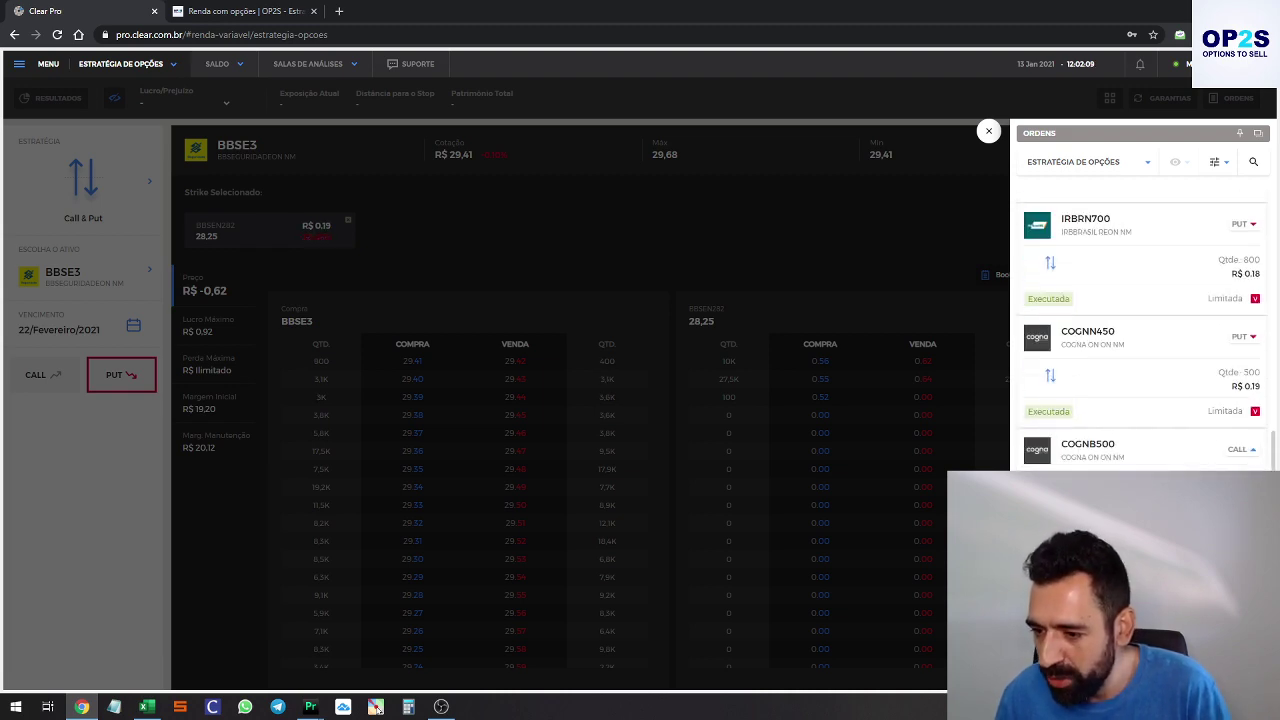
# Switch to Excel and shrink its window so the Painel sheet sits beside the Clear Pro orders list
pyautogui.click(147, 706)
pyautogui.moveTo(640, 10); pyautogui.dragTo(292, 68)
pyautogui.moveTo(553, 415); pyautogui.dragTo(856, 674)
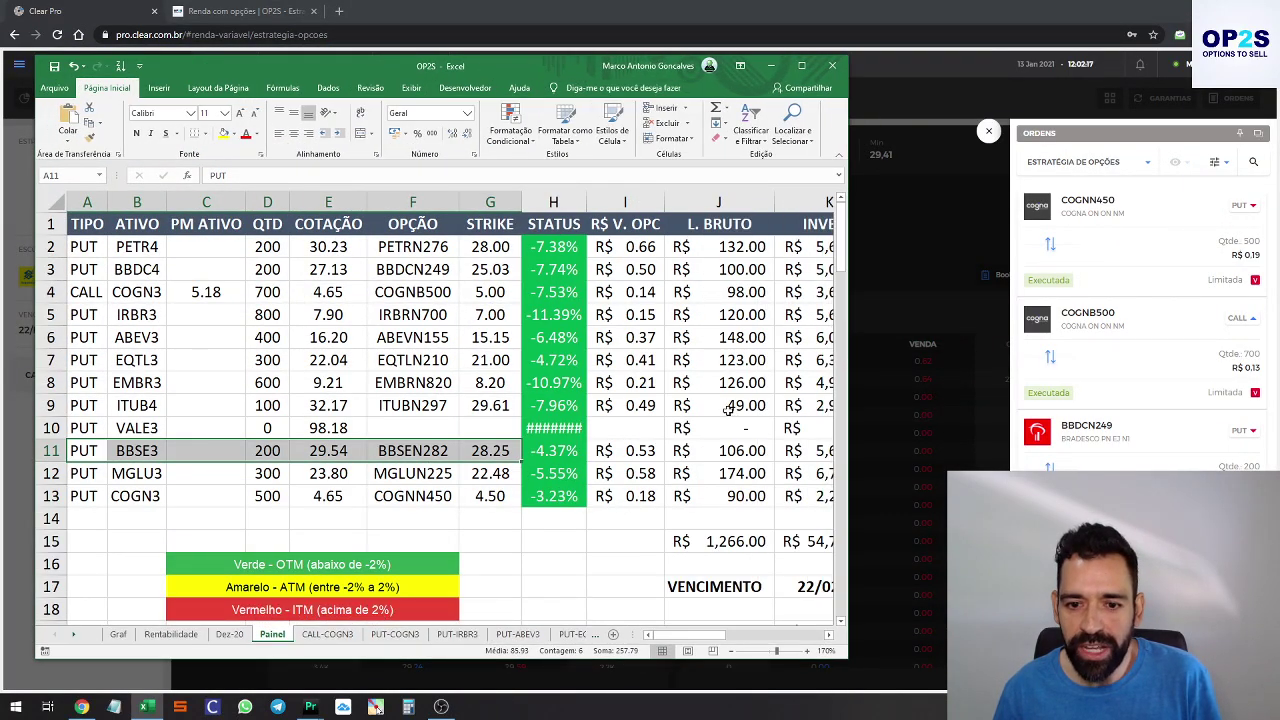
# Set the PETR4 put's option value in the Painel sheet to 0.71
pyautogui.click(644, 247)
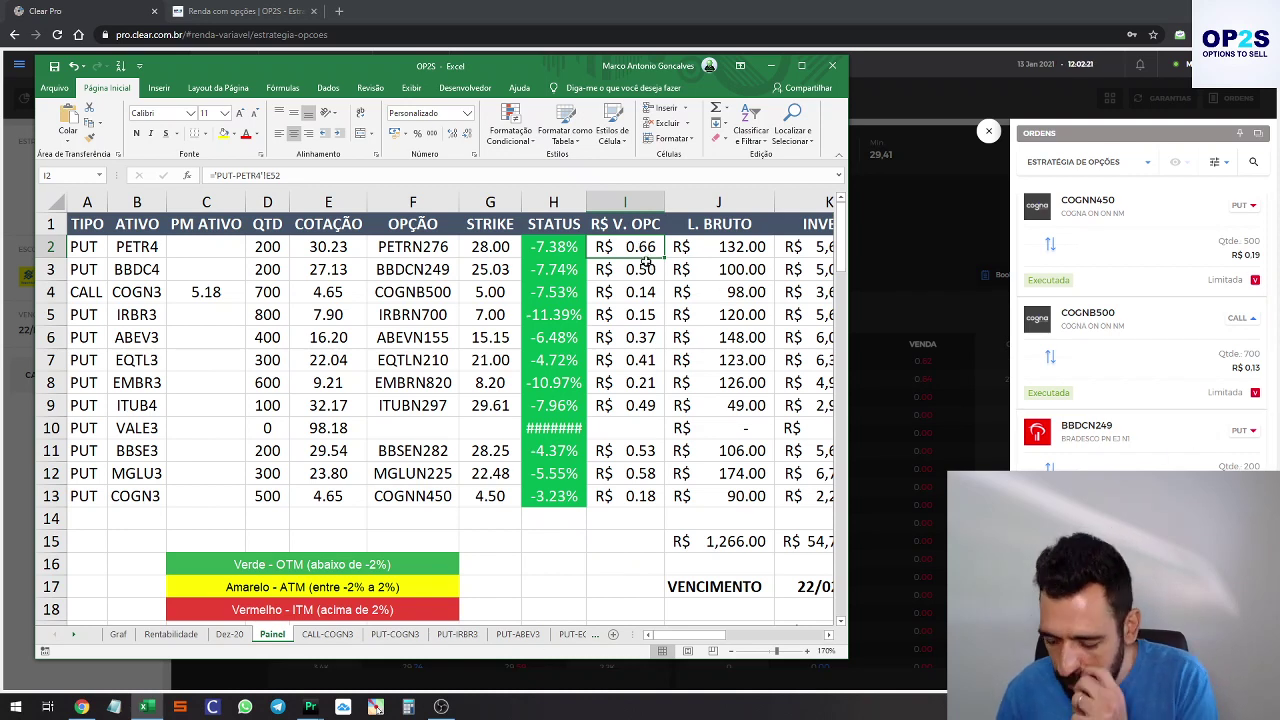
pyautogui.press('F2')
pyautogui.write('0')
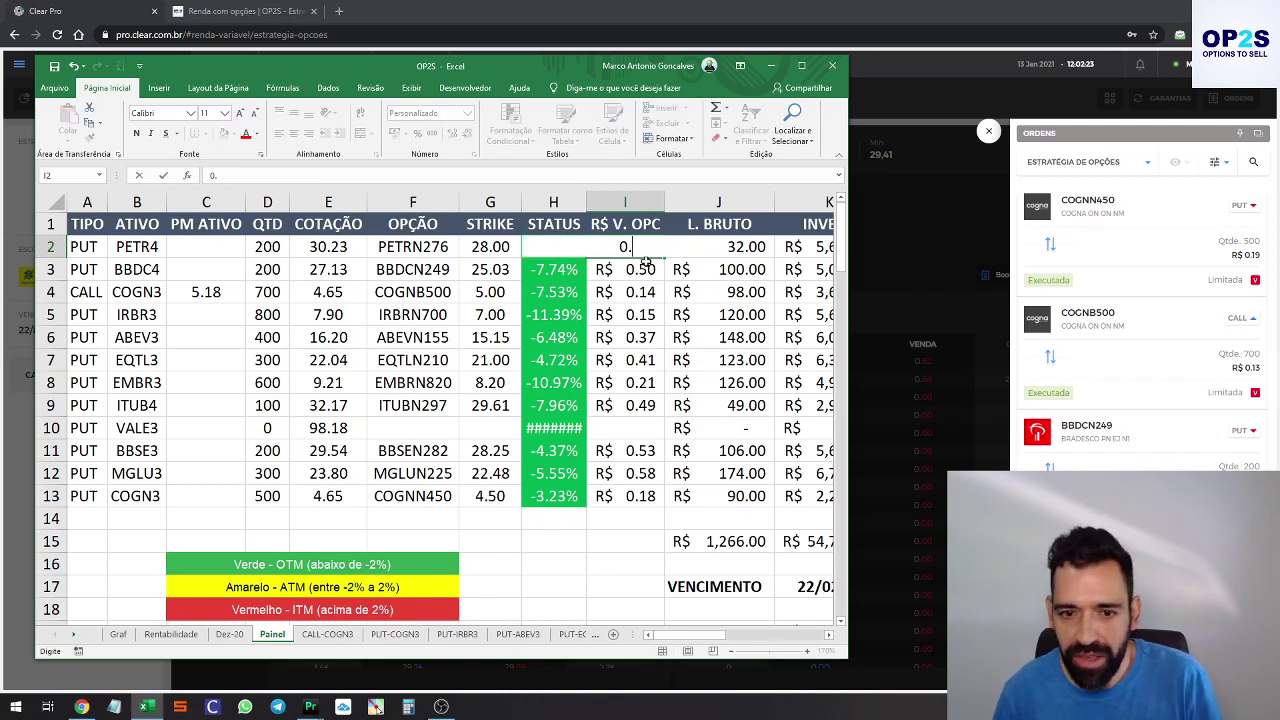
pyautogui.write('.71')
pyautogui.press('Return')
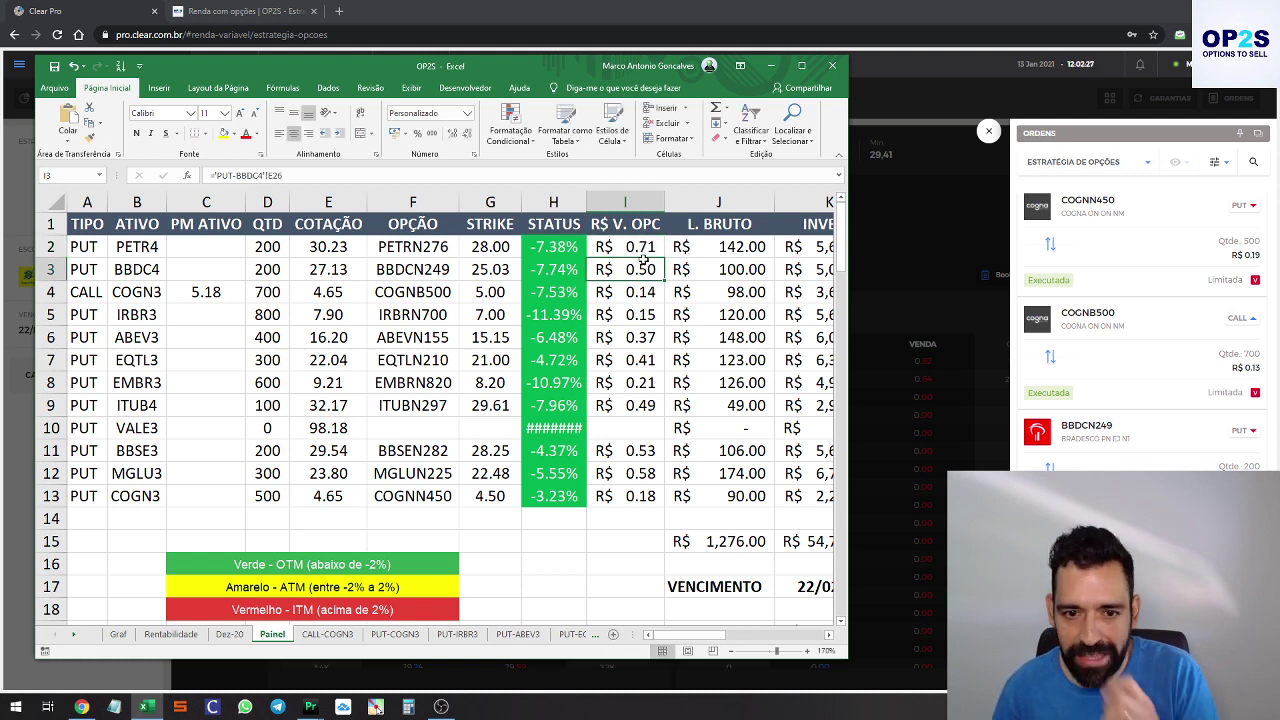
# Set the option values of the BBDC4 put to 0.55 and the COGN3 call to 0.13
pyautogui.click(642, 248)
pyautogui.click(646, 265)
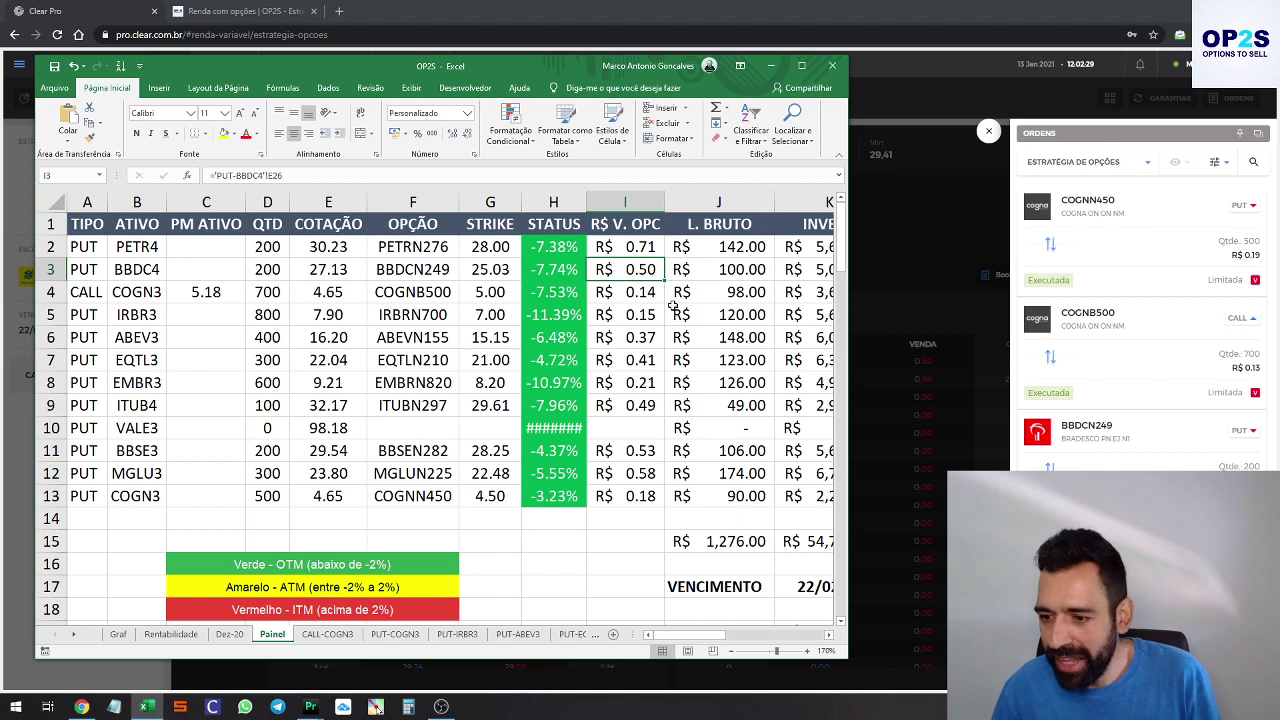
pyautogui.write('0.55')
pyautogui.press('Return')
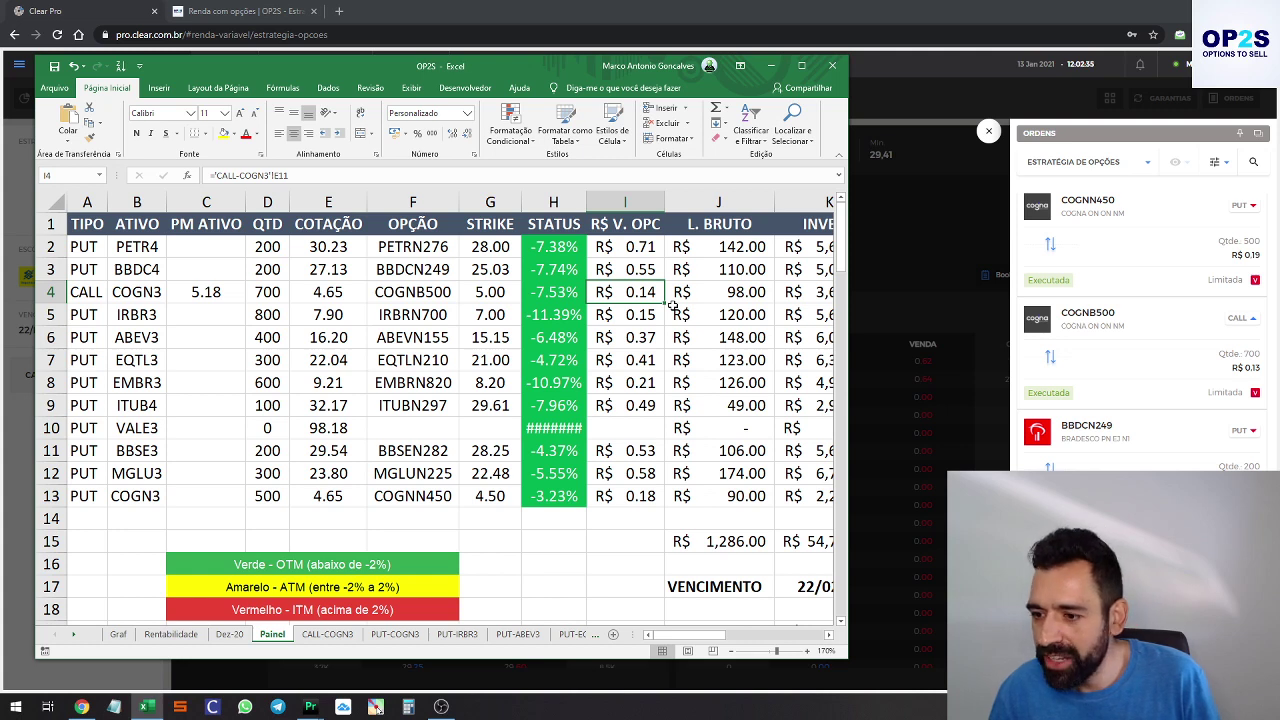
pyautogui.write('0.13')
pyautogui.press('Return')
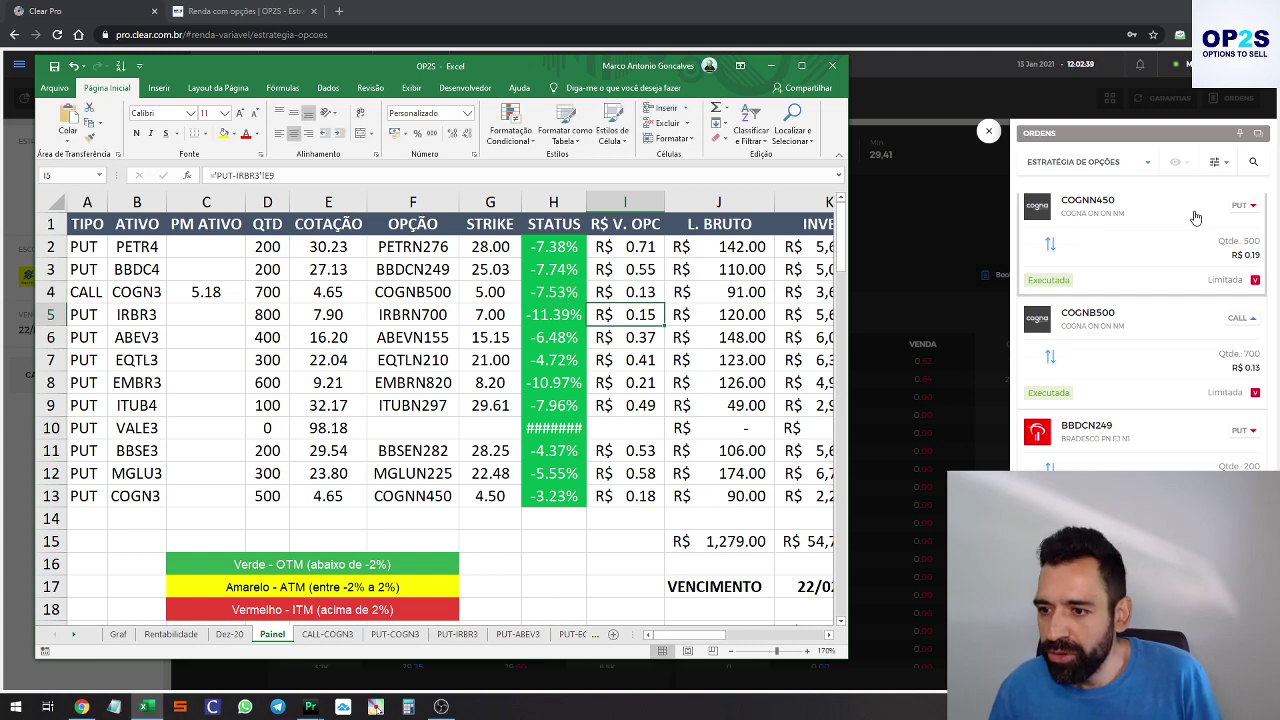
# Set the COGN3 put's option value in the last table row to 0.19, matching the COGNN450 order
pyautogui.click(648, 495)
pyautogui.write('0.19')
pyautogui.press('Return')
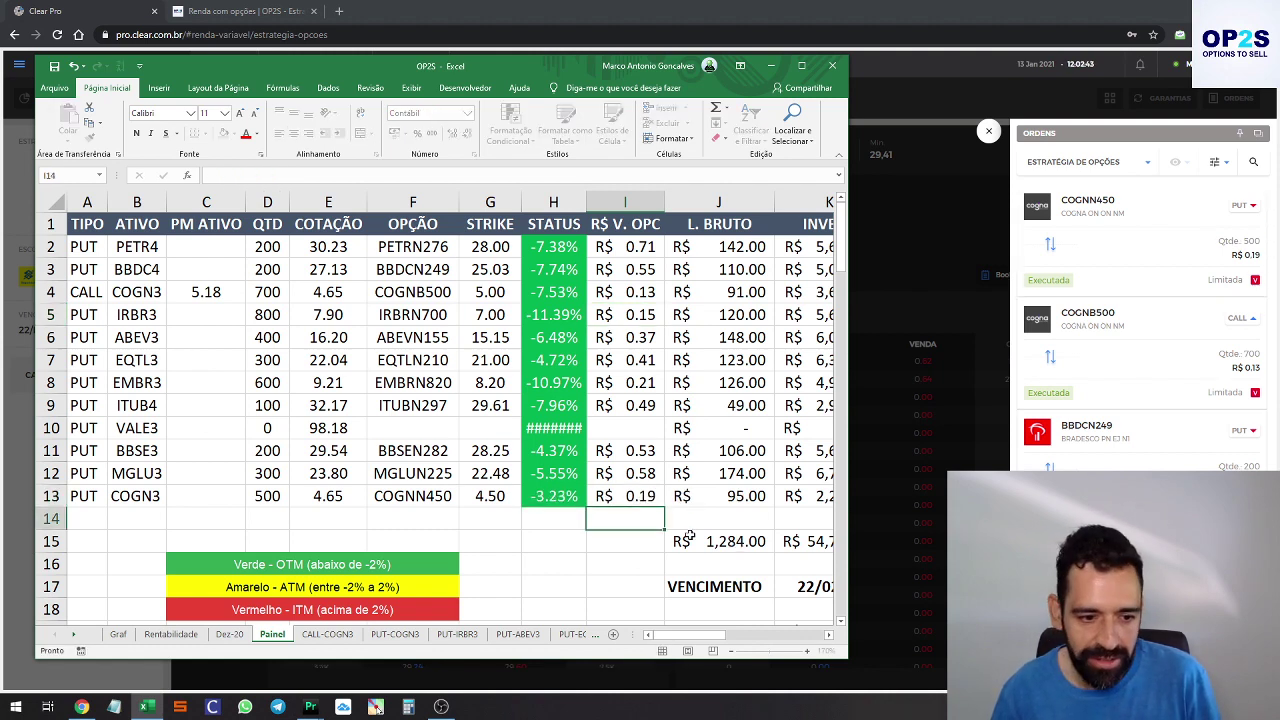
# Find the executed IRBRN700 order price and set the IRBR3 put's option value to 0.18
pyautogui.press('Up')
pyautogui.press('Up')
pyautogui.press('Up')
pyautogui.press('Up')
pyautogui.press('Up')
pyautogui.press('Up')
pyautogui.press('Up')
pyautogui.press('Up')
pyautogui.press('Up')
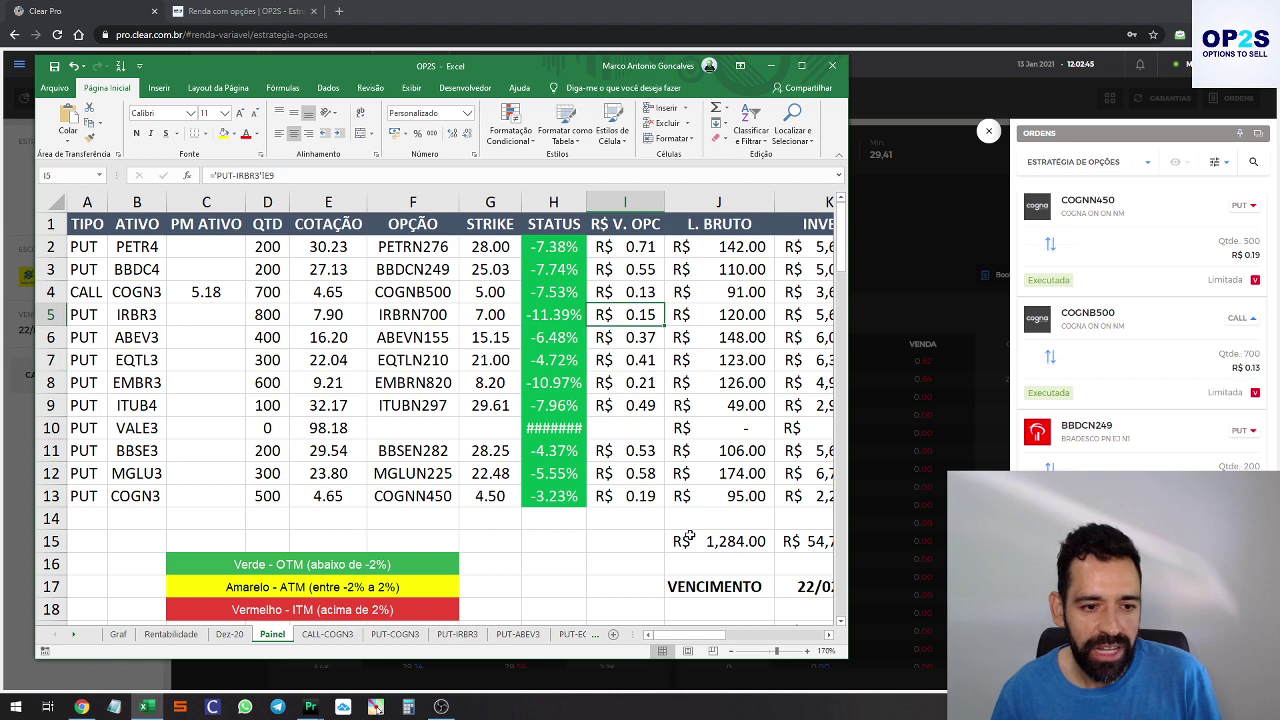
pyautogui.scroll(-5, 1100, 340)
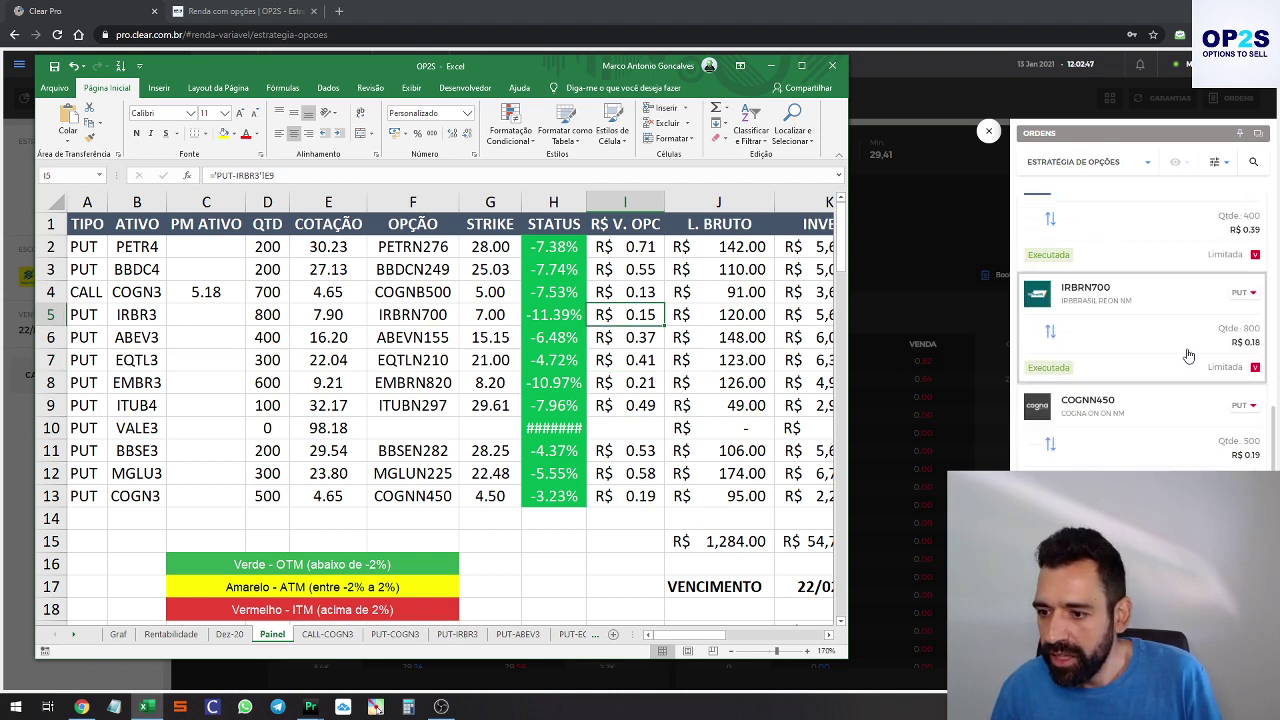
pyautogui.doubleClick(640, 313)
pyautogui.write('0.18')
pyautogui.press('Return')
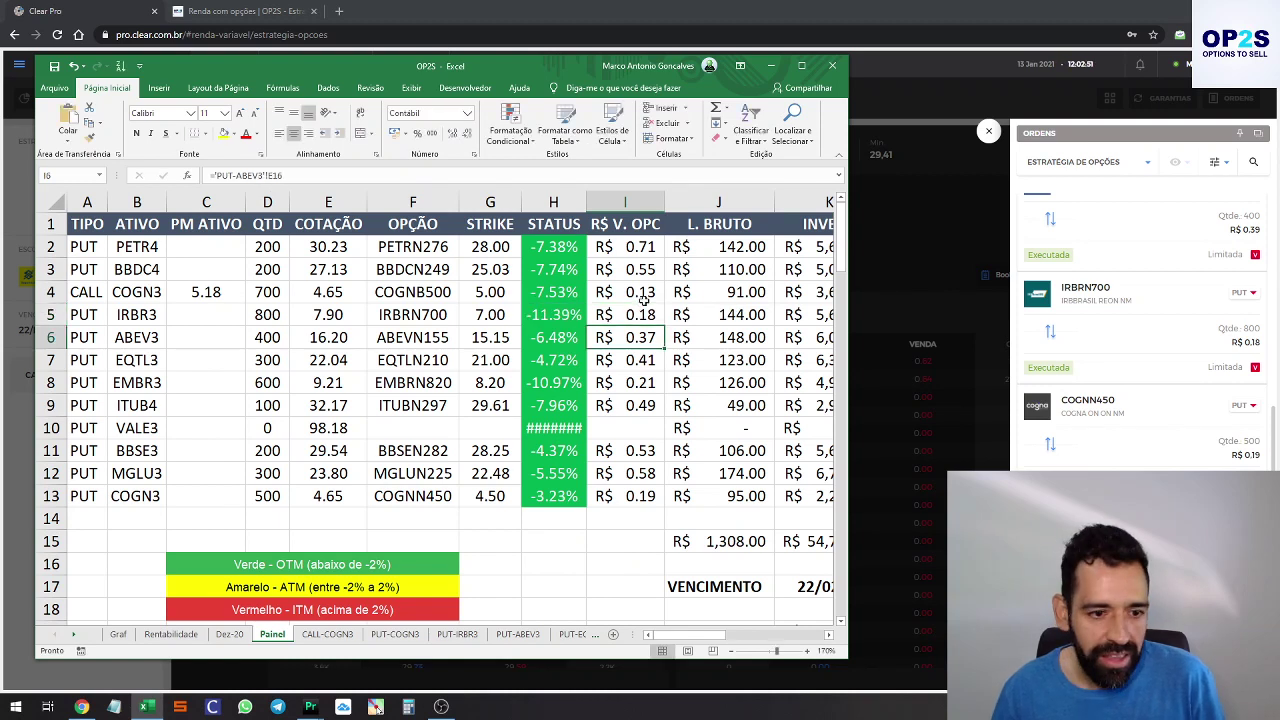
# Copy the executed order prices into the option values of ABEV3 as 0.39 and EQTL3 as 0.37
pyautogui.scroll(3, 1094, 290)
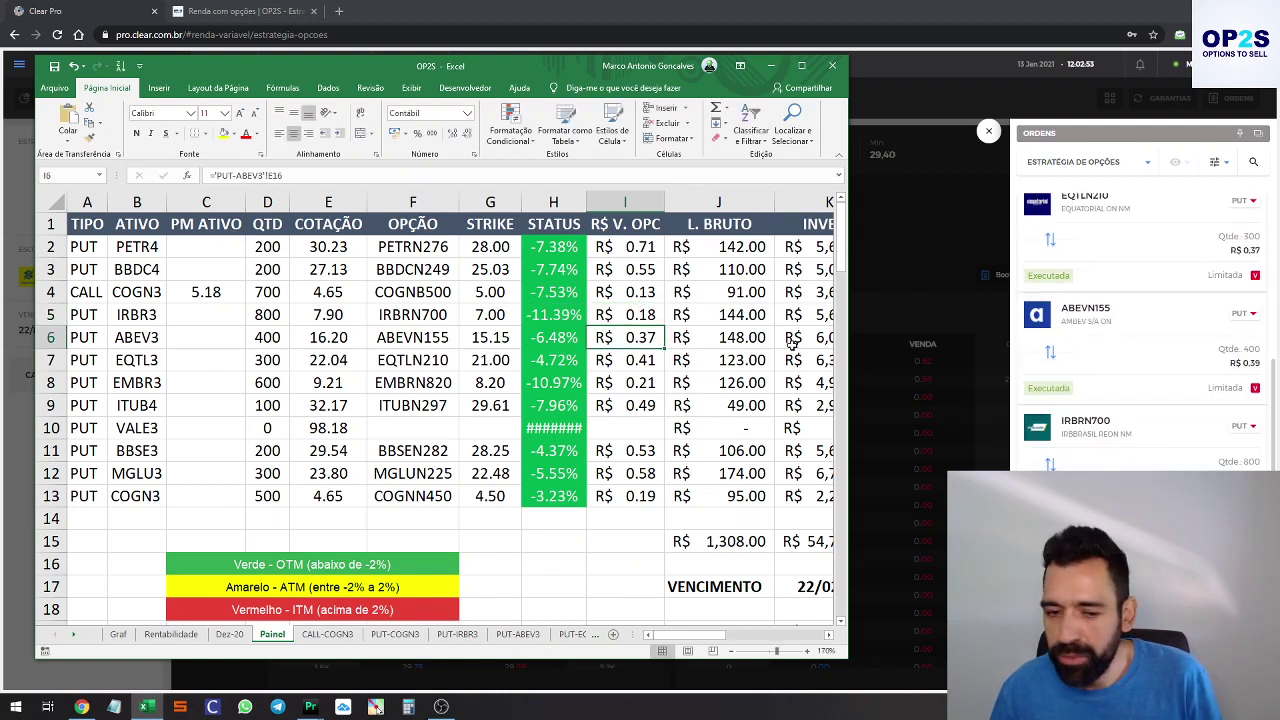
pyautogui.doubleClick(637, 338)
pyautogui.write('0.39')
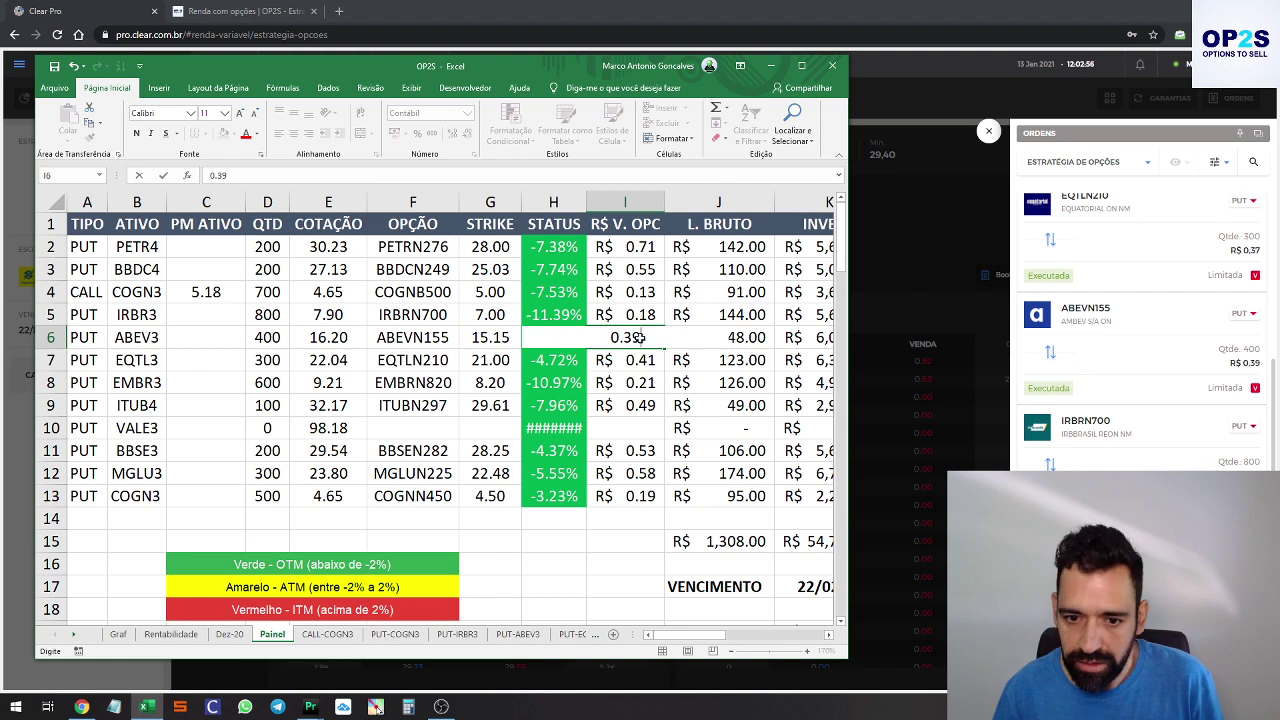
pyautogui.press('Return')
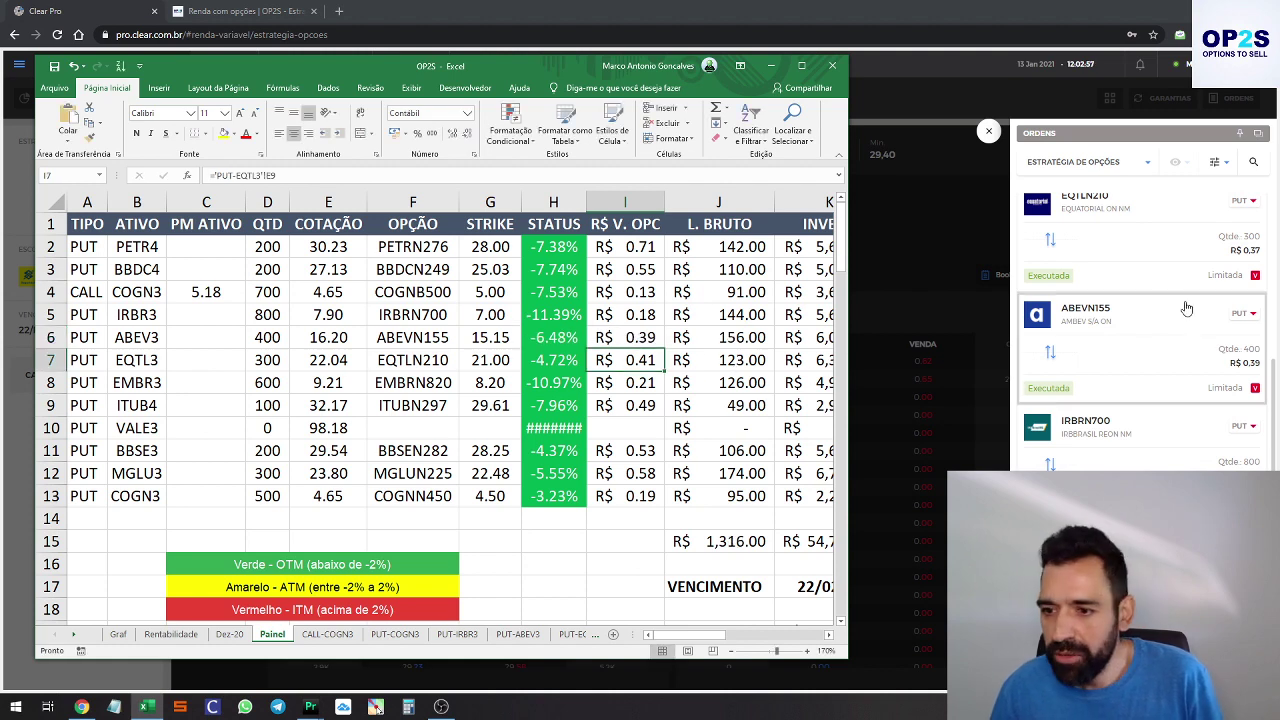
pyautogui.scroll(2, 1172, 262)
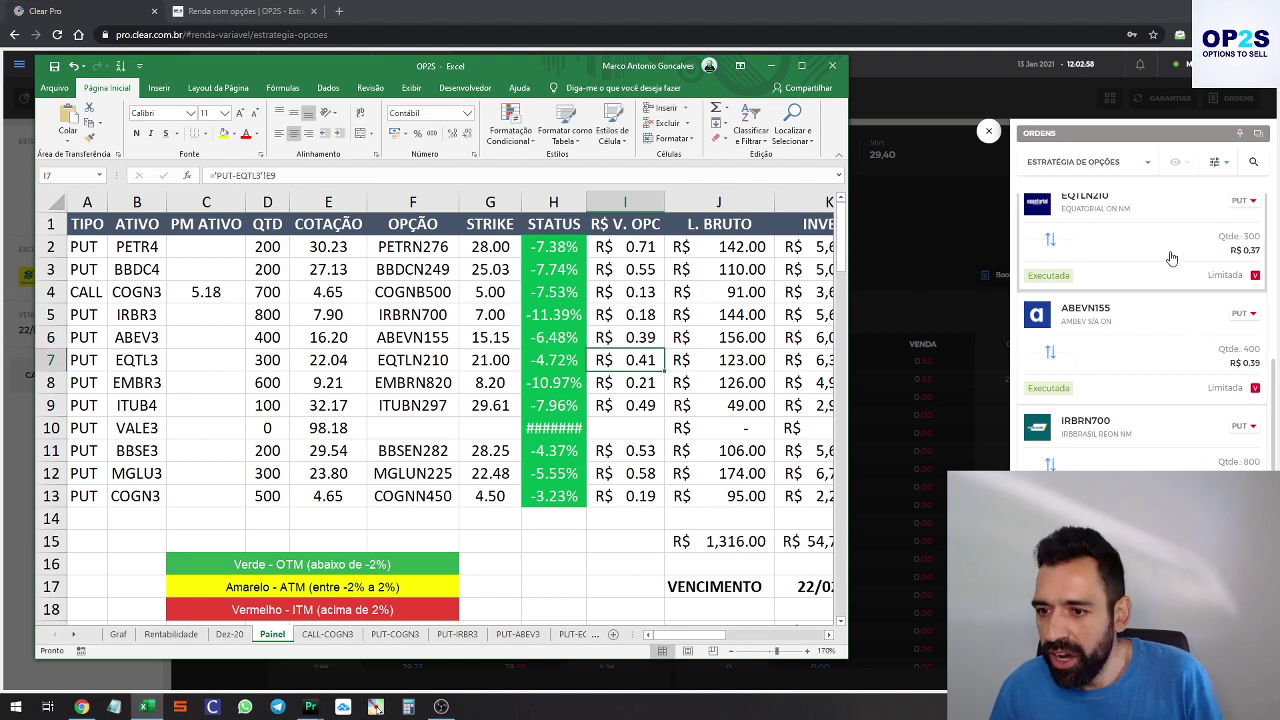
pyautogui.click(655, 378)
pyautogui.click(646, 366)
pyautogui.write('0.37')
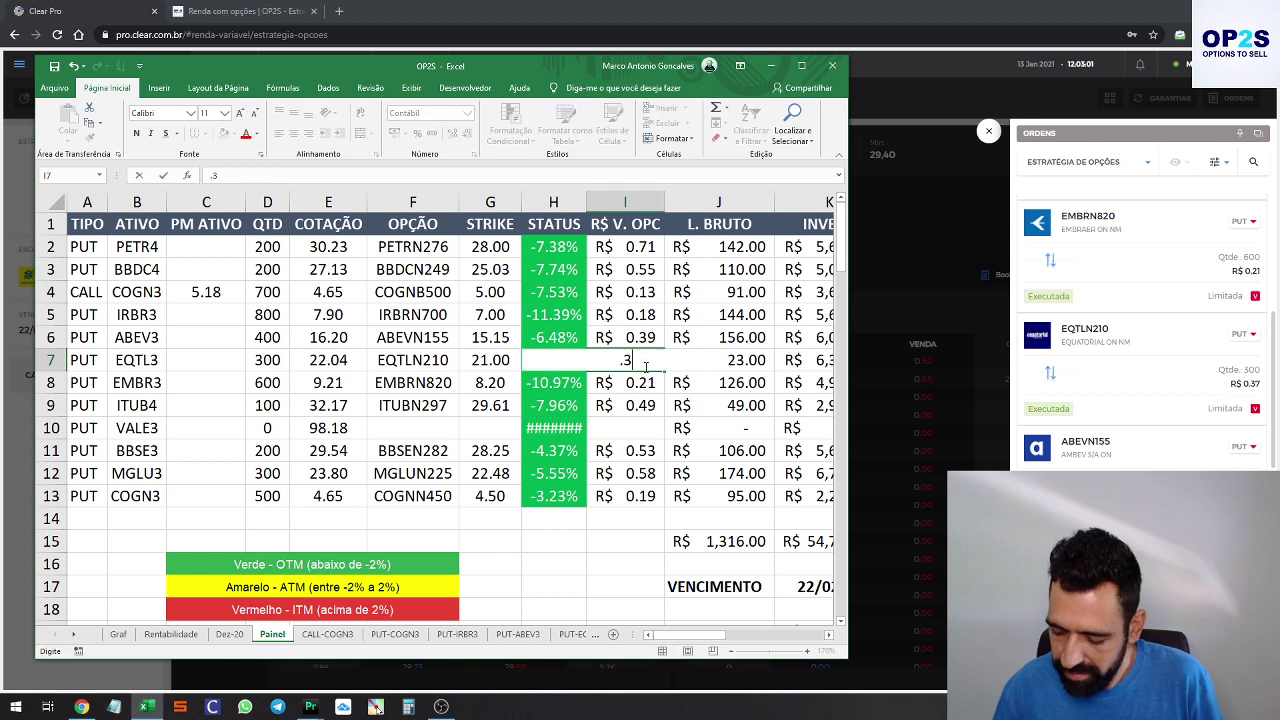
pyautogui.press('Return')
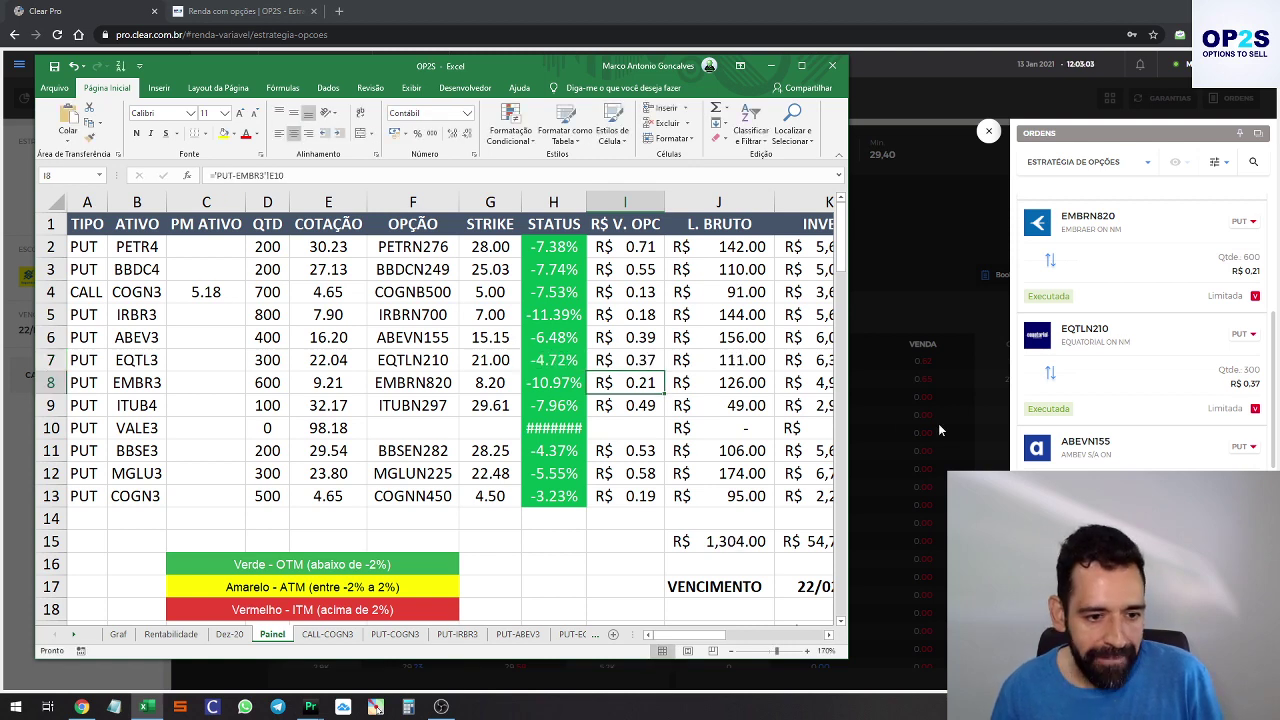
# Check the EMBRN820 order and enter 0.21 as the EMBR3 put's option value
pyautogui.scroll(1, 1130, 325)
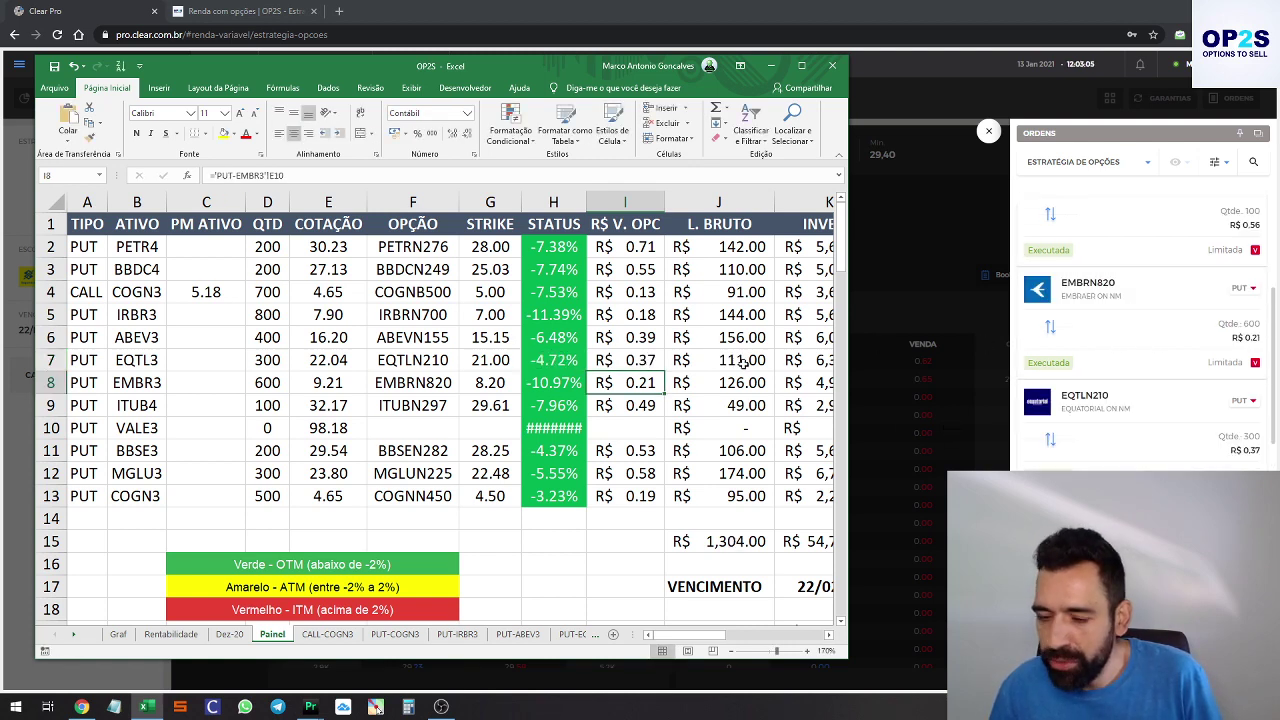
pyautogui.click(640, 404)
pyautogui.click(638, 386)
pyautogui.write('0.1')
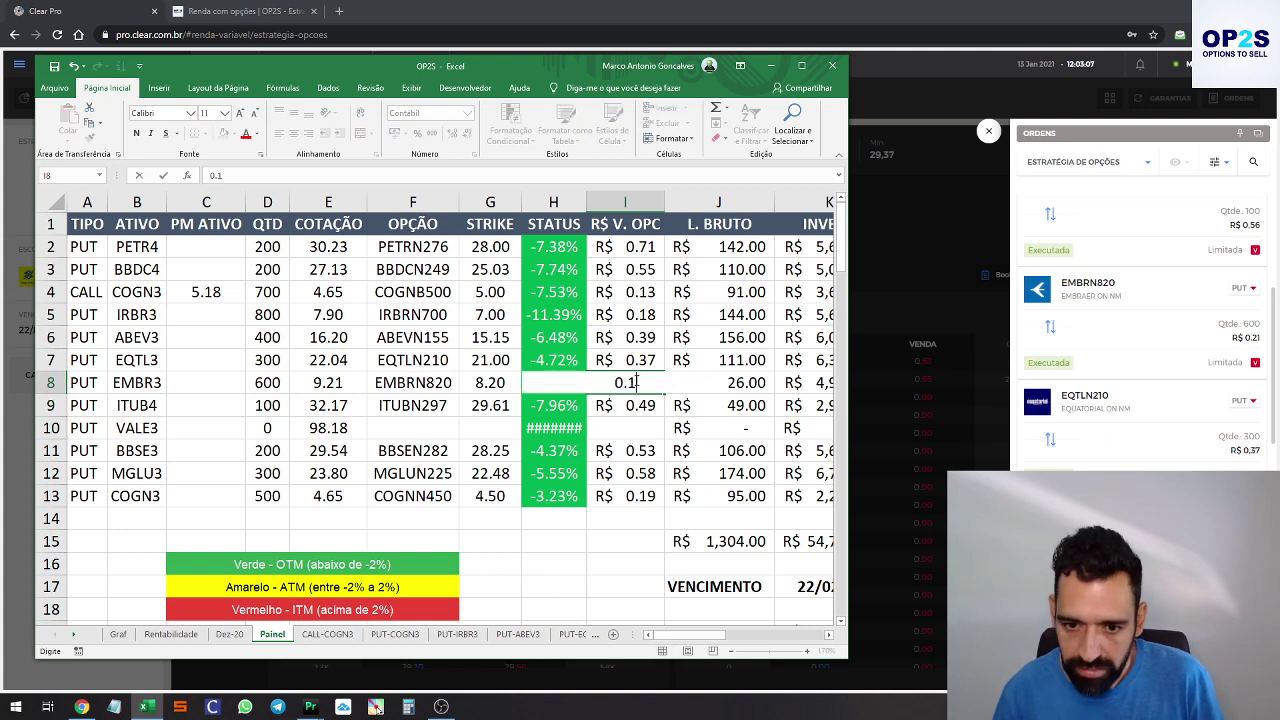
pyautogui.press('BackSpace')
pyautogui.write('21')
pyautogui.press('Return')
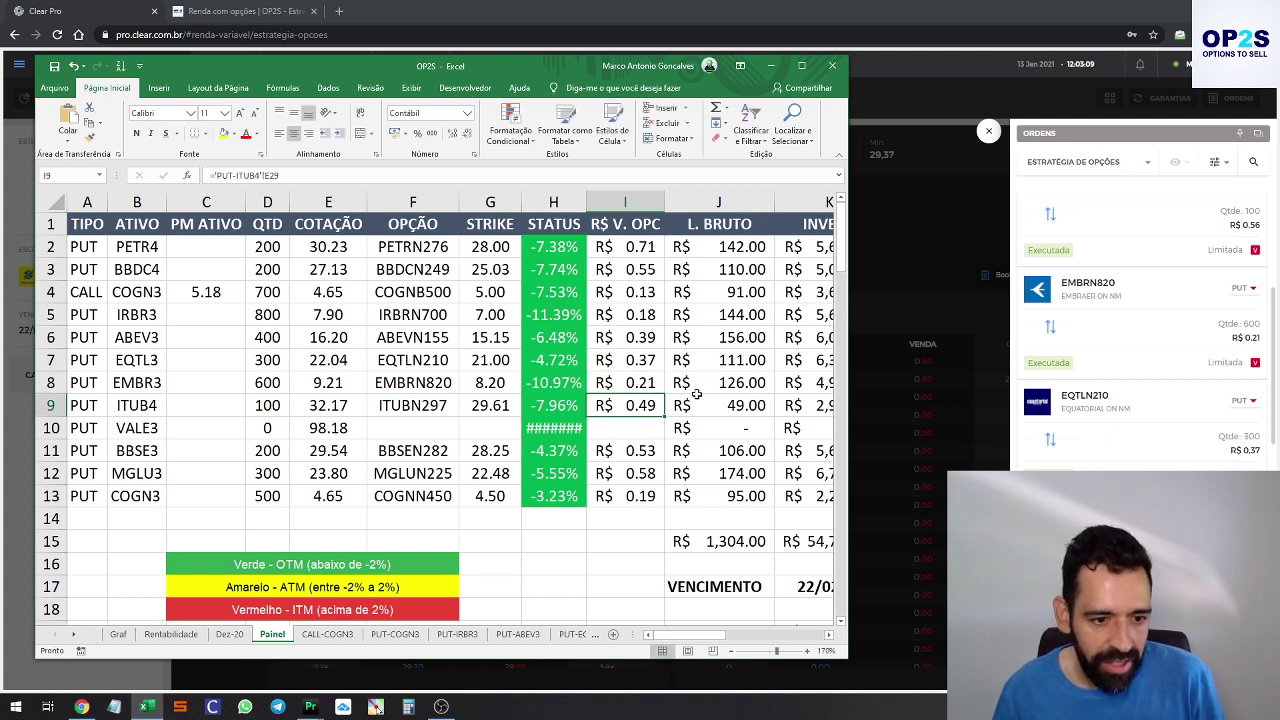
# Check the ITUBN297 order and set the ITUB4 put's option value to 0.56
pyautogui.scroll(1, 1100, 325)
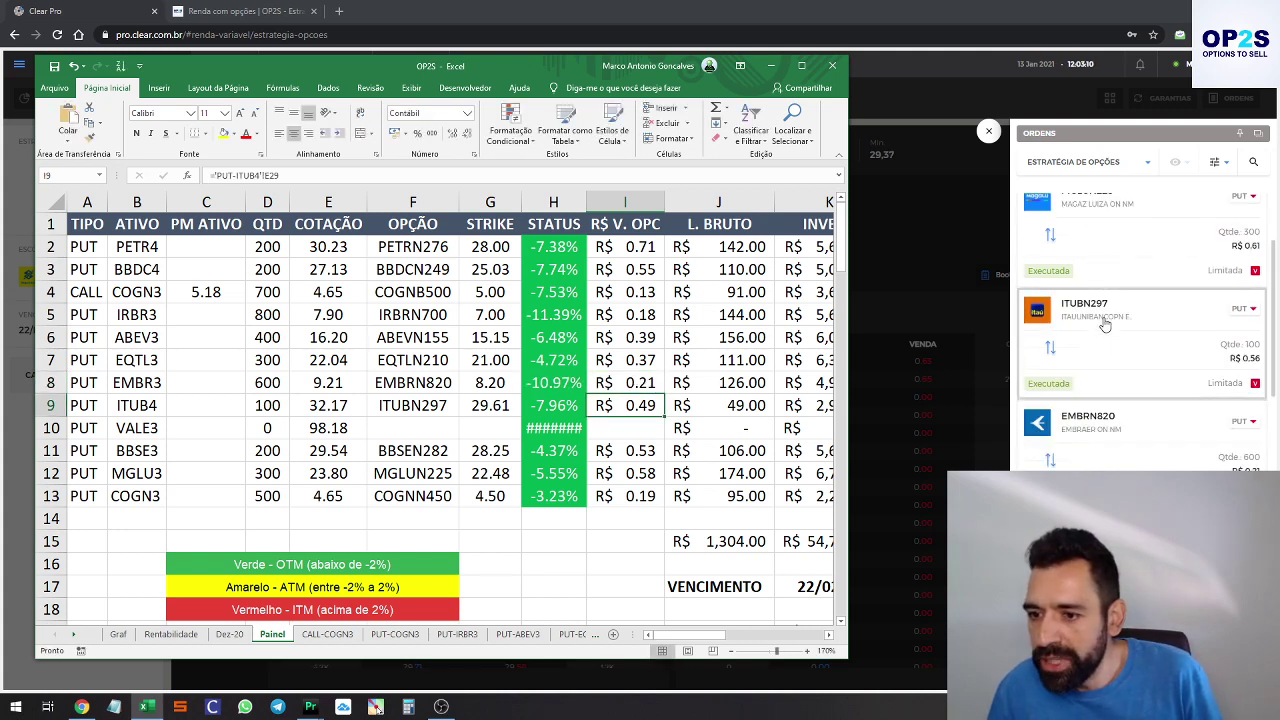
pyautogui.doubleClick(640, 405)
pyautogui.press('Return')
pyautogui.click(636, 405)
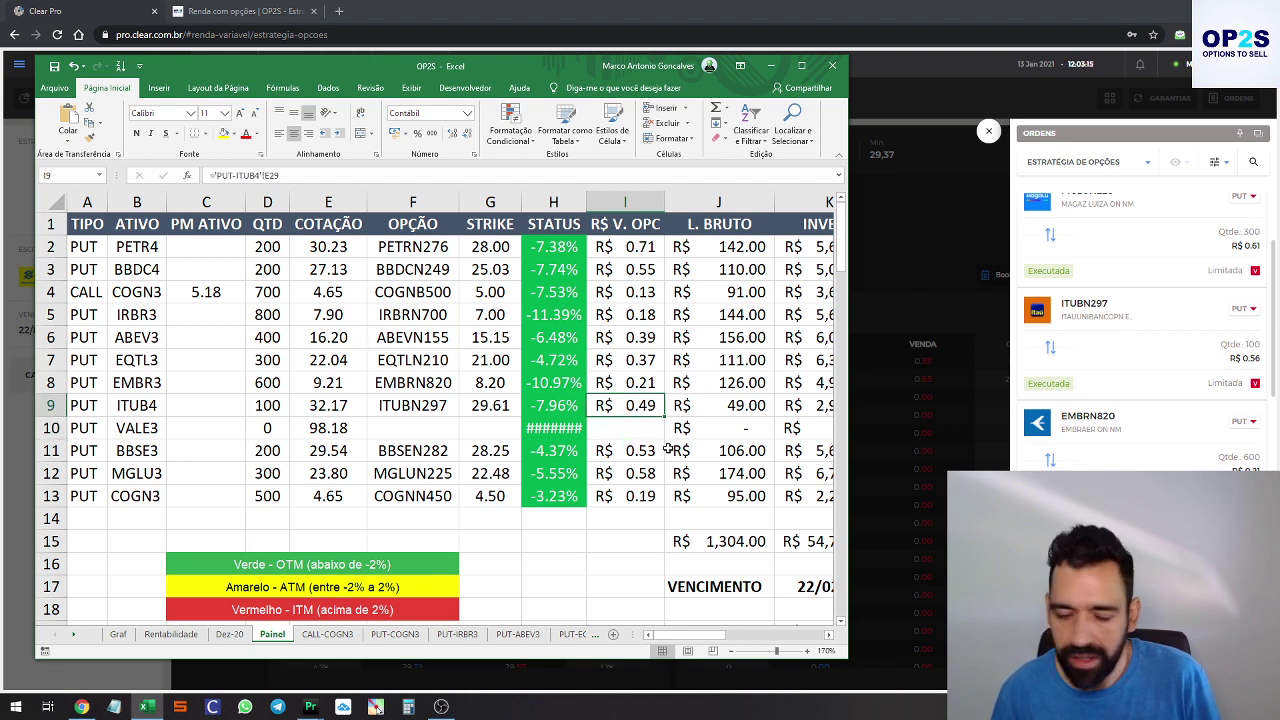
pyautogui.write('0.56')
pyautogui.press('Return')
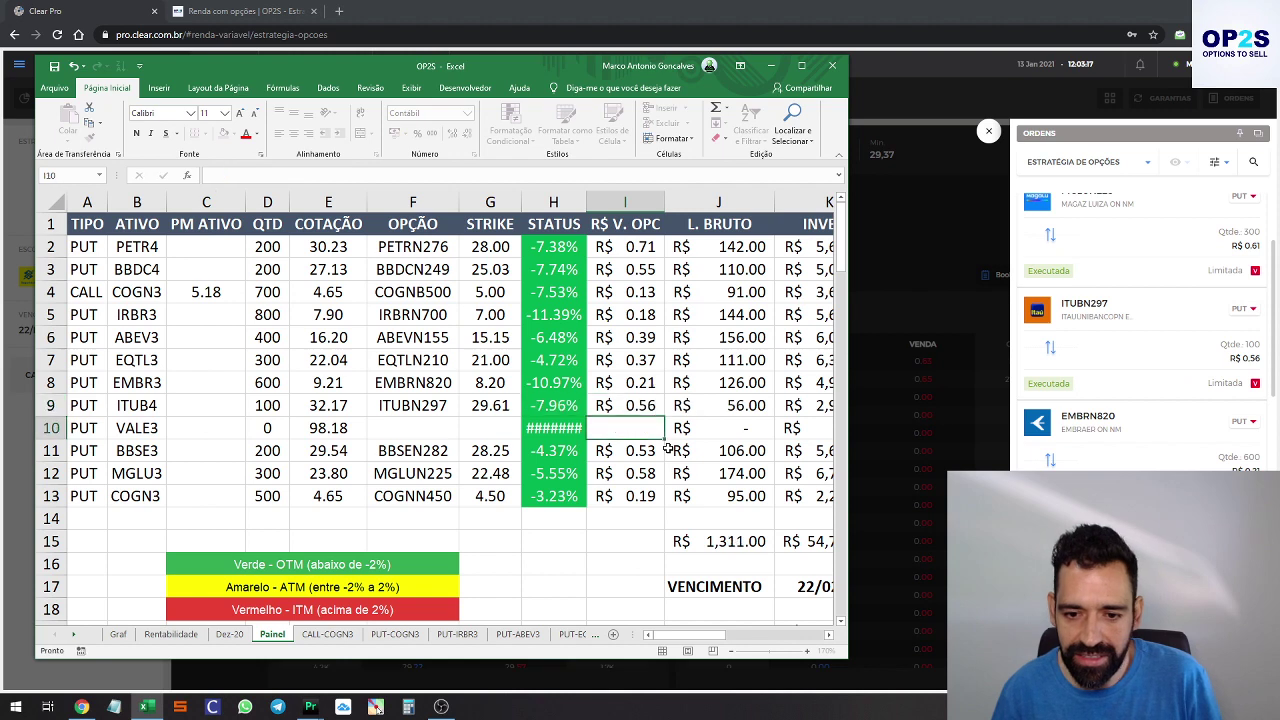
# Set the option values from the executed orders to 0.61 for MGLU3 and 0.56 for BBSE3
pyautogui.scroll(1, 1100, 330)
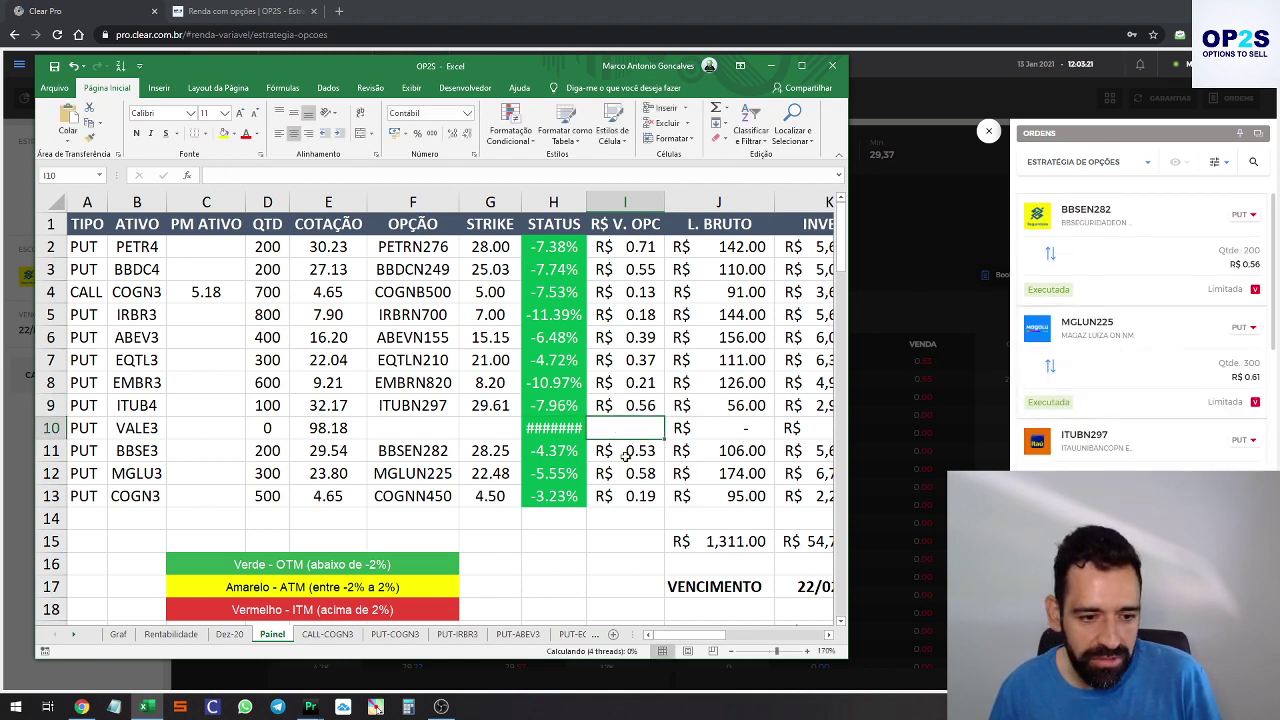
pyautogui.click(620, 473)
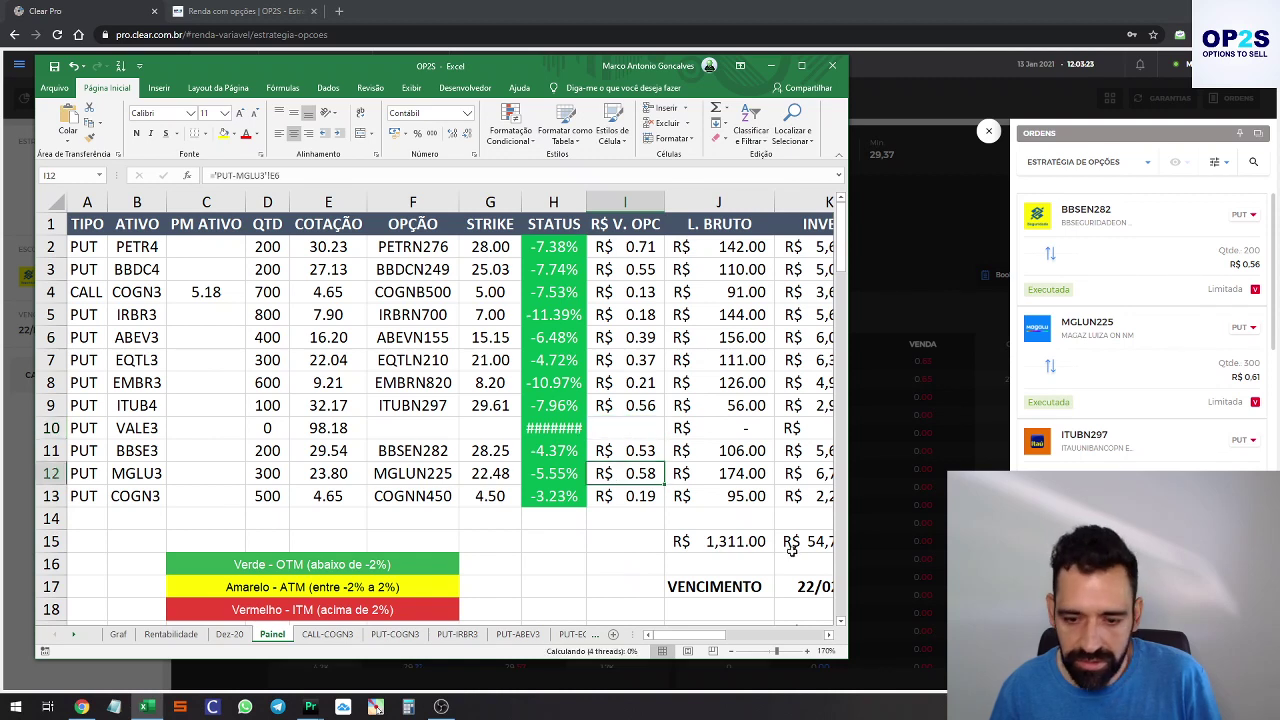
pyautogui.write('0.61')
pyautogui.press('Return')
pyautogui.press('Up')
pyautogui.press('Up')
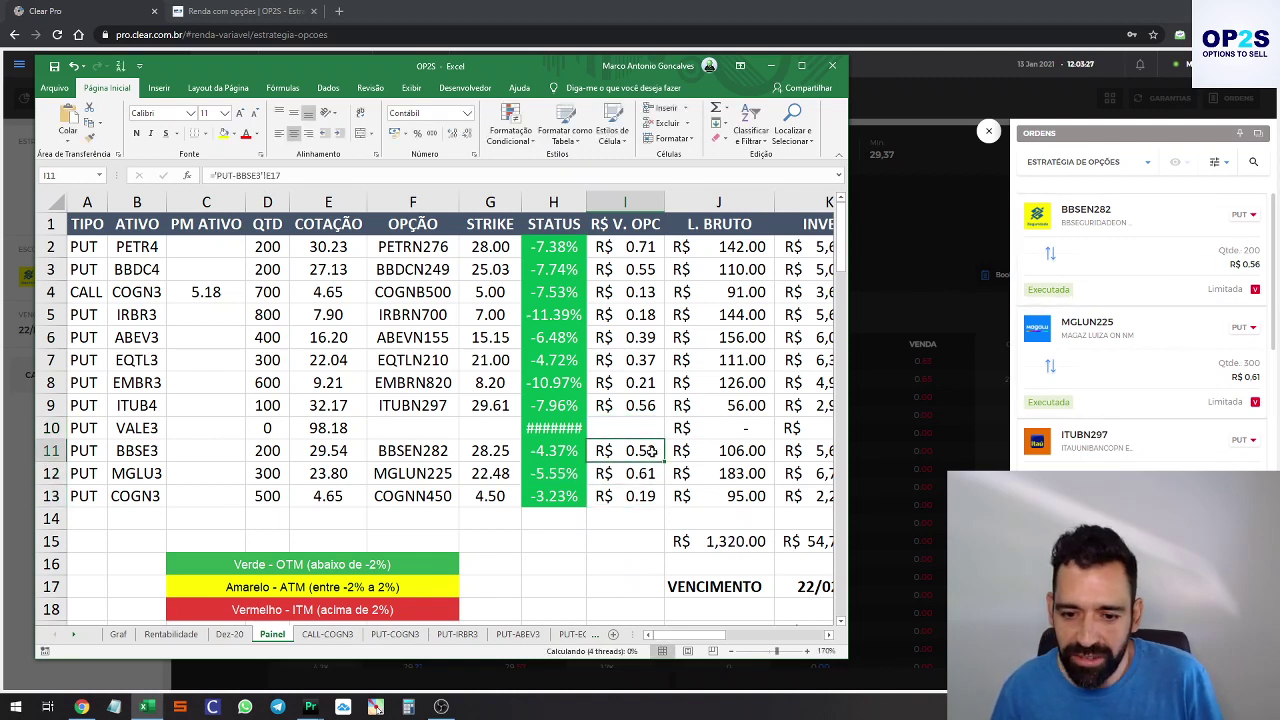
pyautogui.write('0.56')
pyautogui.press('Return')
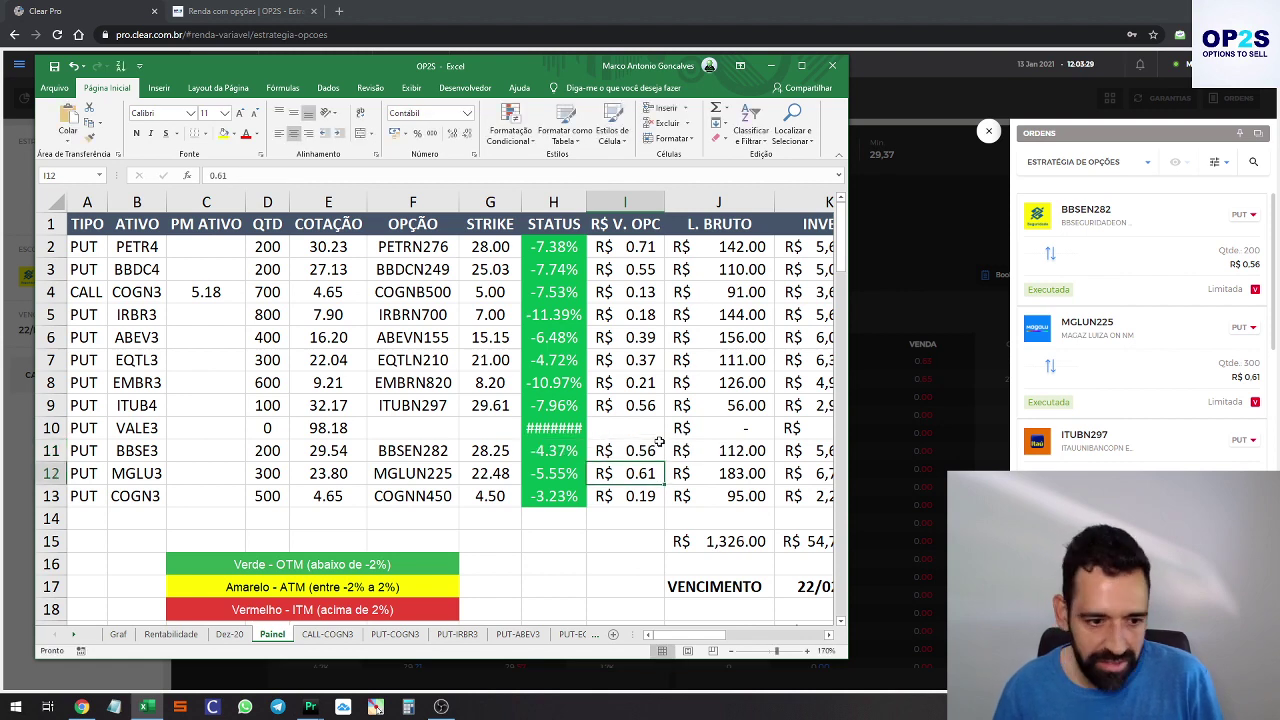
# Maximize the Excel window and review the entered option values and the L. BRUTO total in Painel
pyautogui.click(801, 65)
pyautogui.click(615, 192)
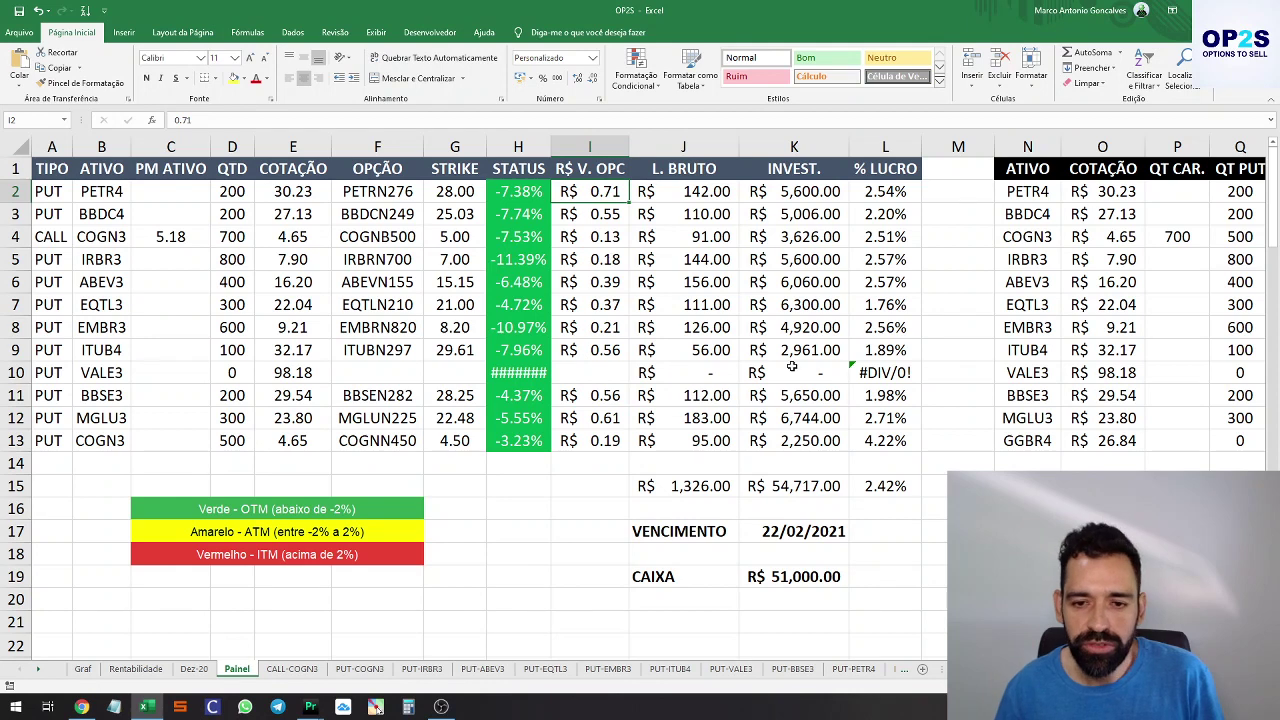
pyautogui.press('Down')
pyautogui.press('Down')
pyautogui.press('Down')
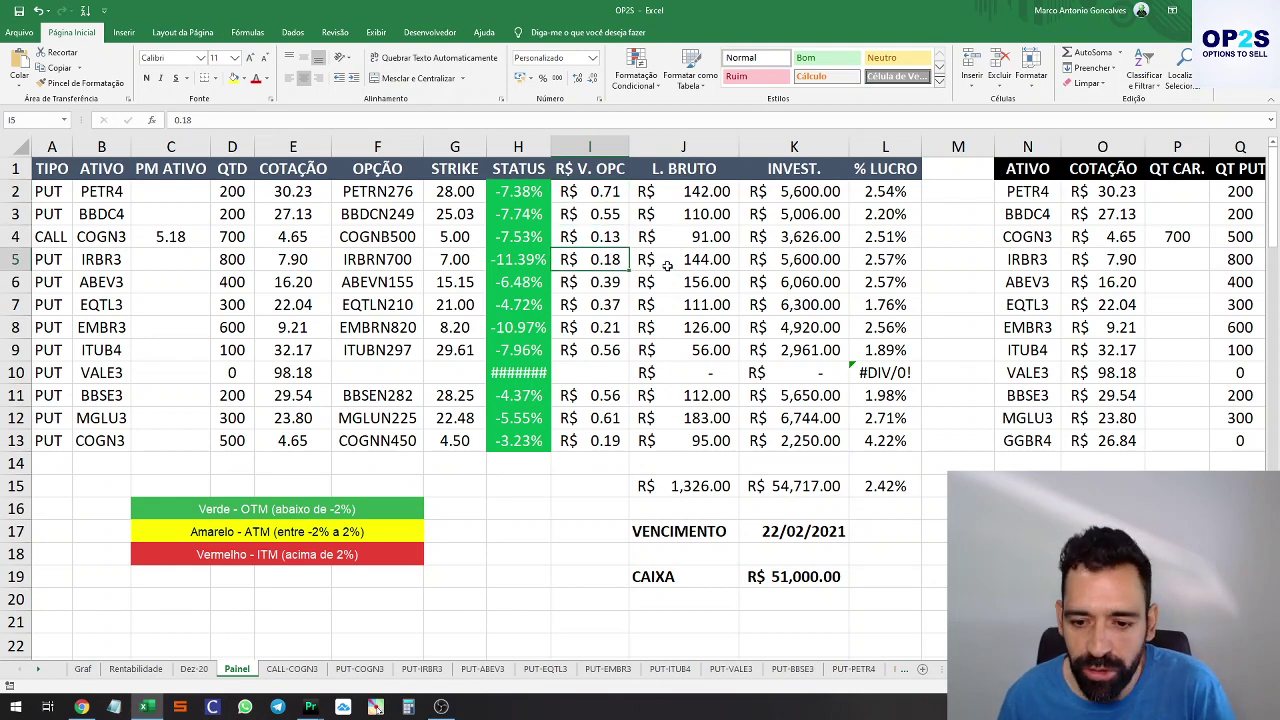
pyautogui.click(716, 488)
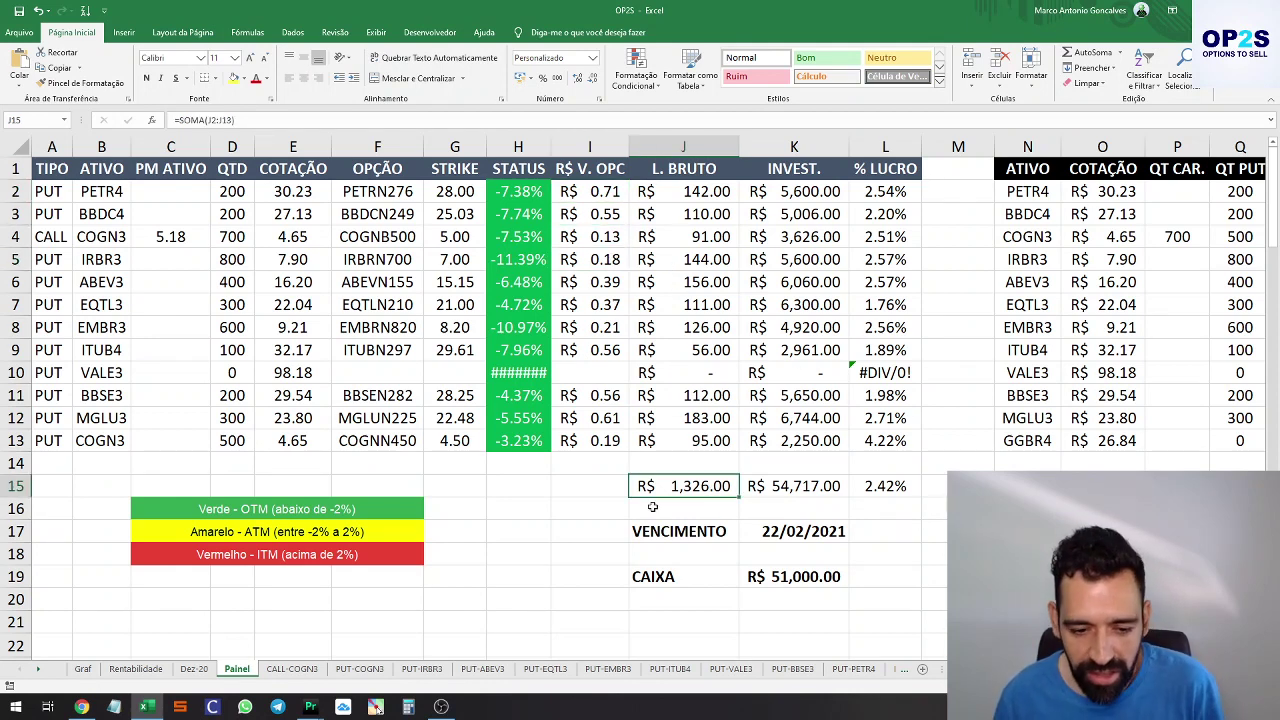
# Switch to Clear Pro to look over the executed option orders and return to the workbook
pyautogui.hotkey('alt', 'Tab')
pyautogui.scroll(-5, 1226, 245)
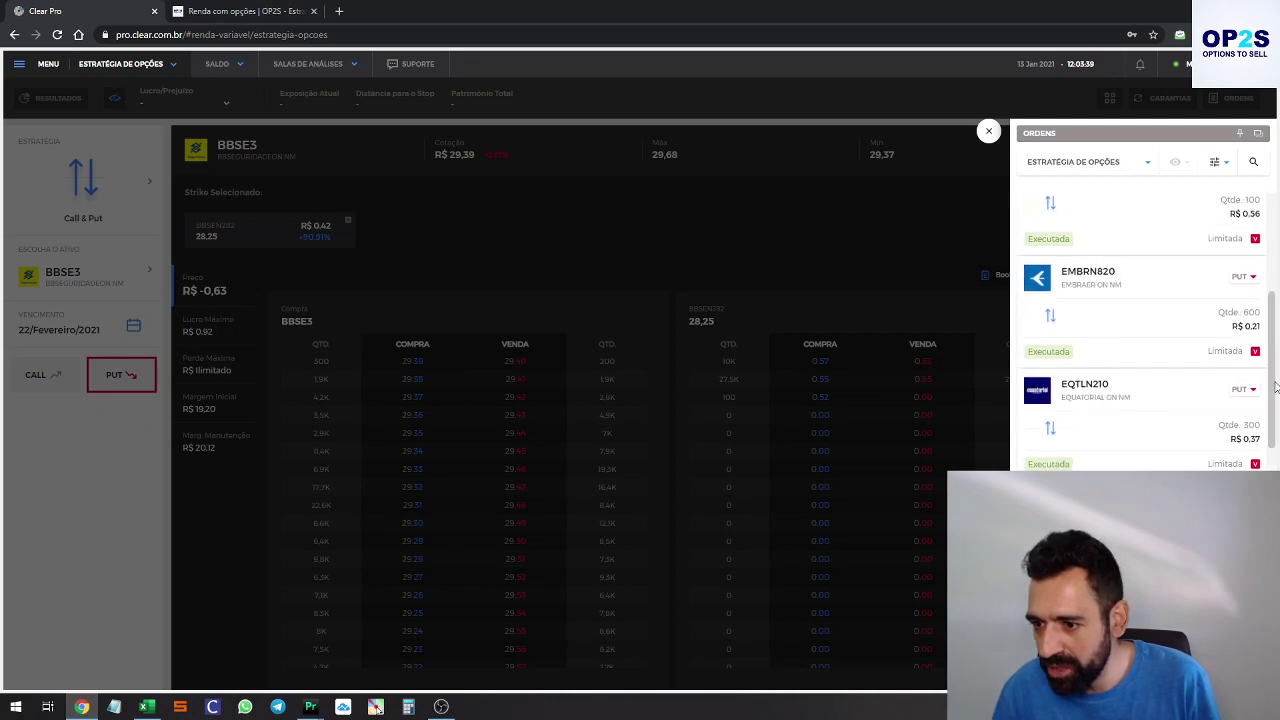
pyautogui.hotkey('alt', 'Tab')
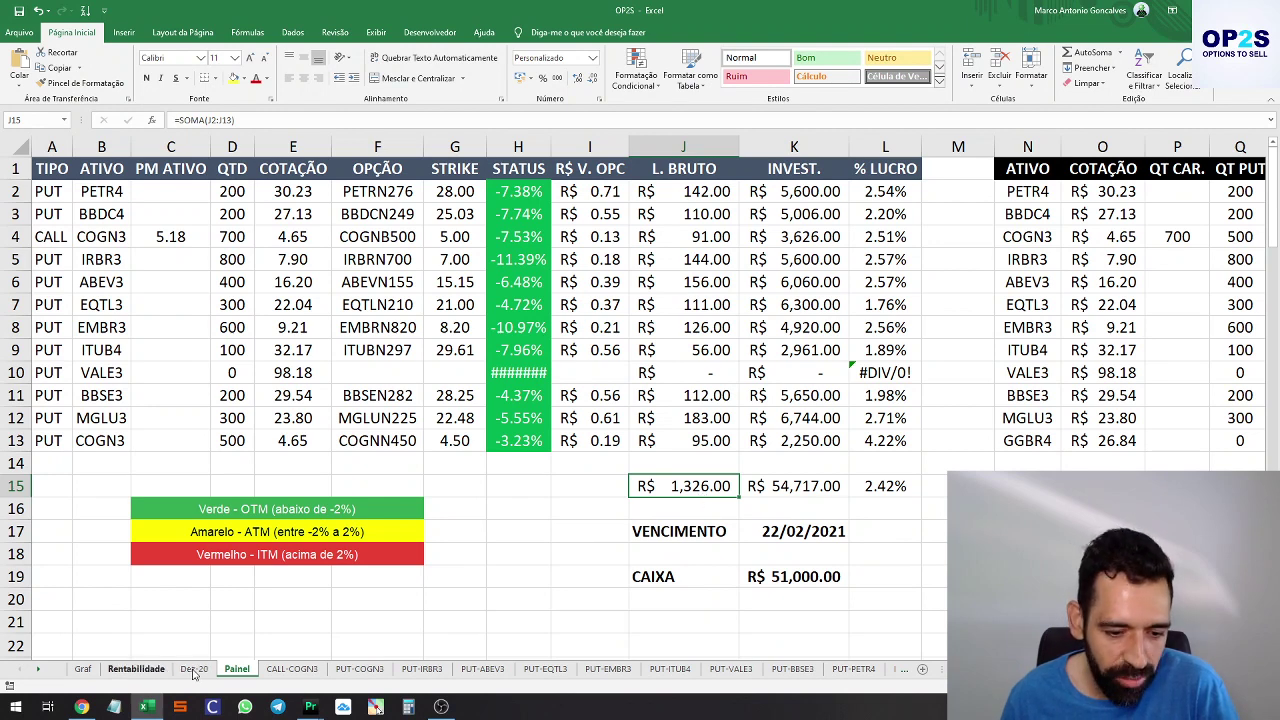
# Examine the 13/01/2021 column of the Rentabilidade sheet, including RECEITA, the CARTEIRA OP2S return and the footnotes
pyautogui.click(129, 669)
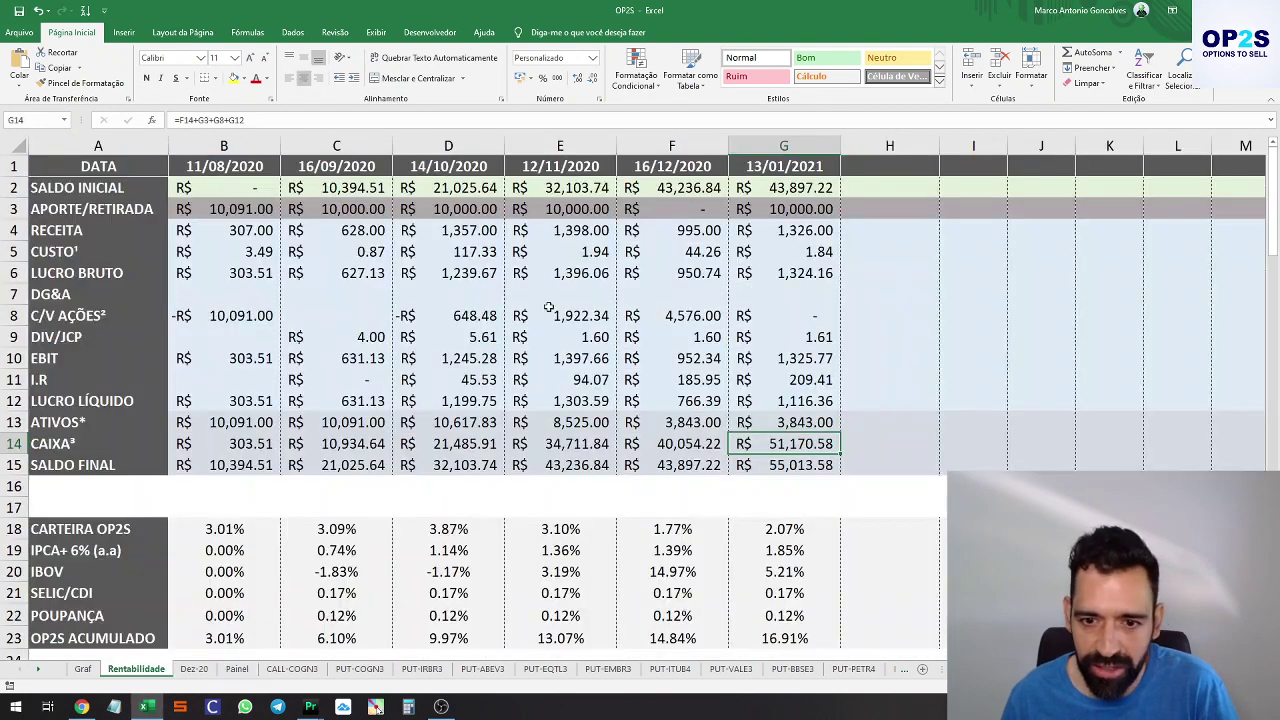
pyautogui.click(806, 230)
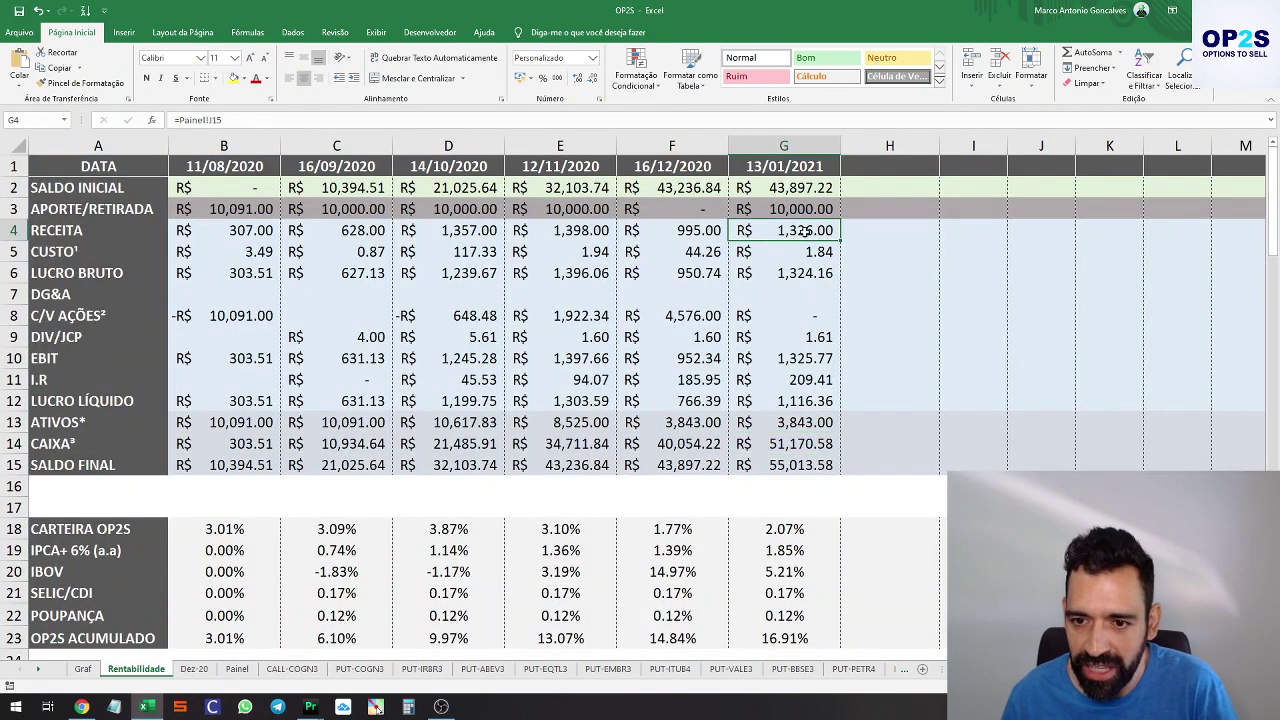
pyautogui.click(792, 527)
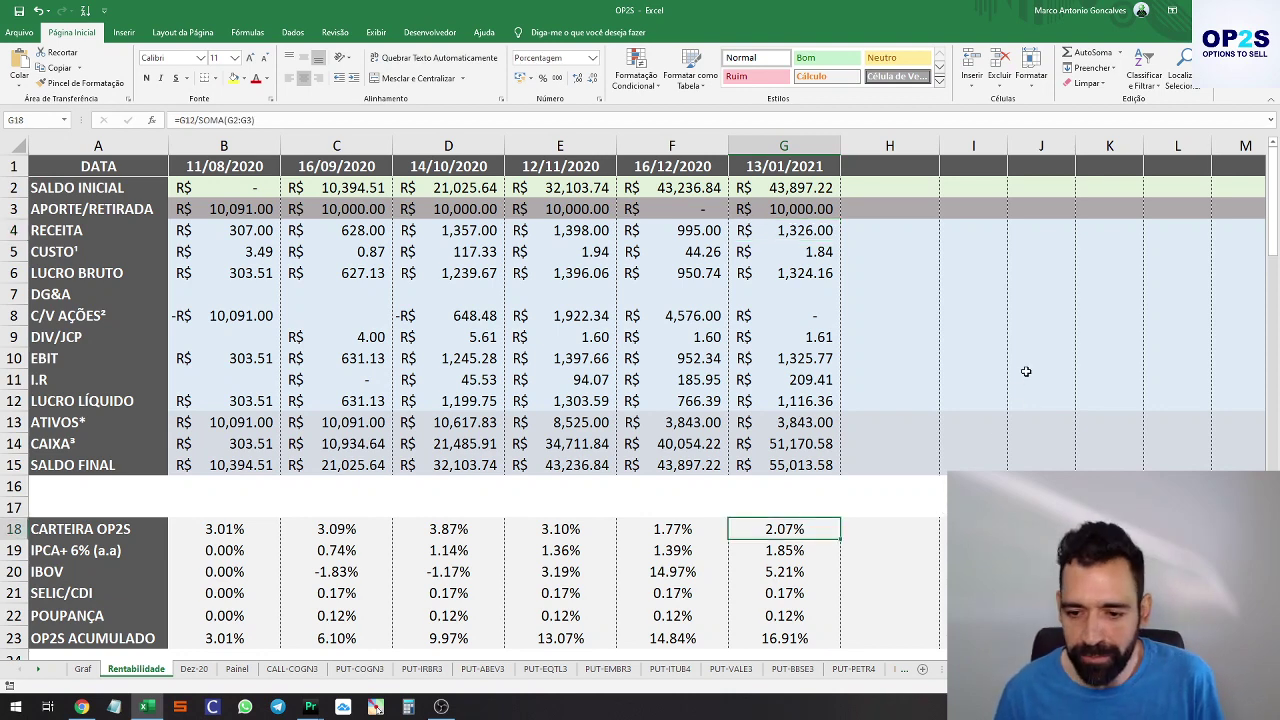
pyautogui.scroll(-3, 1020, 372)
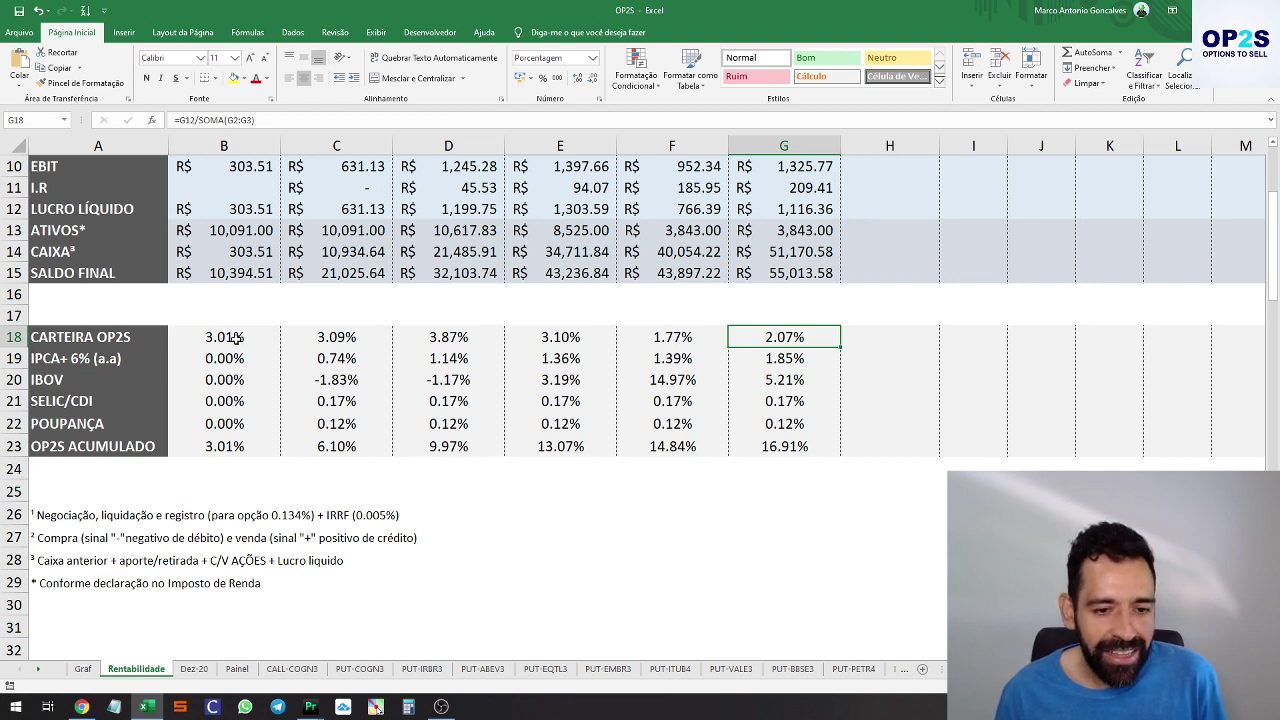
# Review the CARTEIRA OP2S returns across all dates and the OP2S ACUMULADO values for 16/12/2020 and 13/01/2021
pyautogui.moveTo(235, 338); pyautogui.dragTo(778, 340)
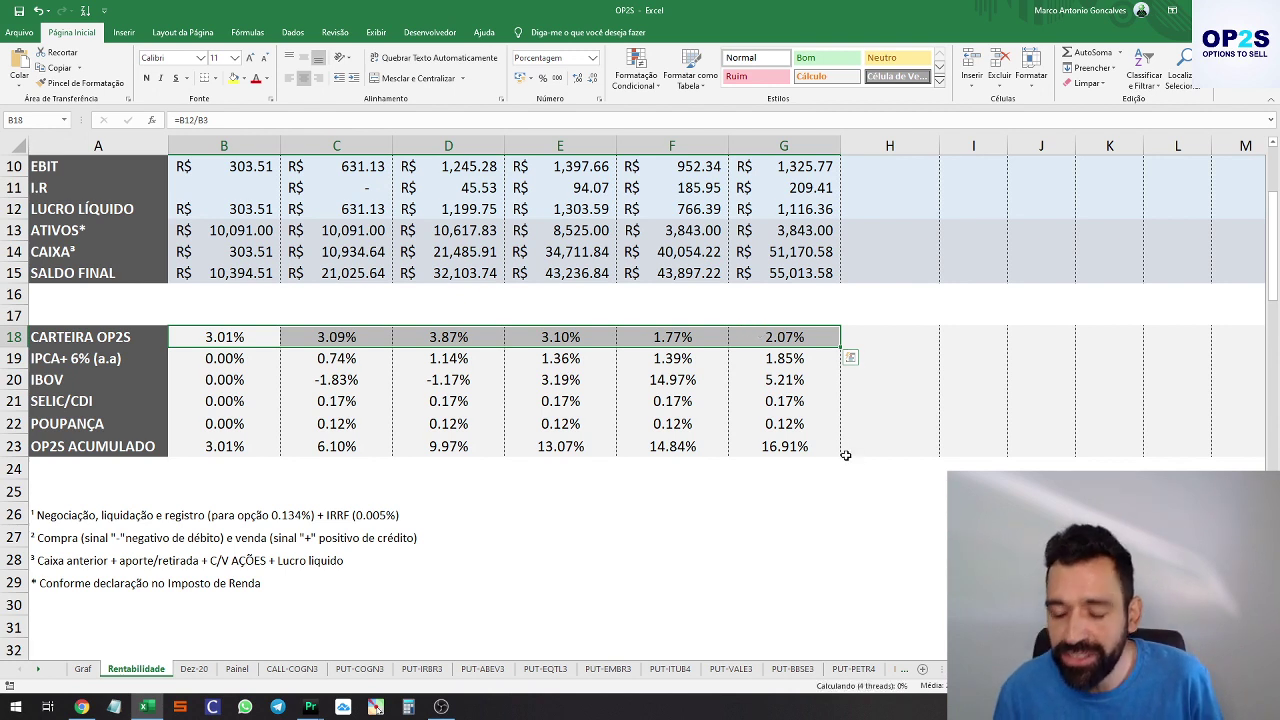
pyautogui.click(785, 446)
pyautogui.click(688, 448)
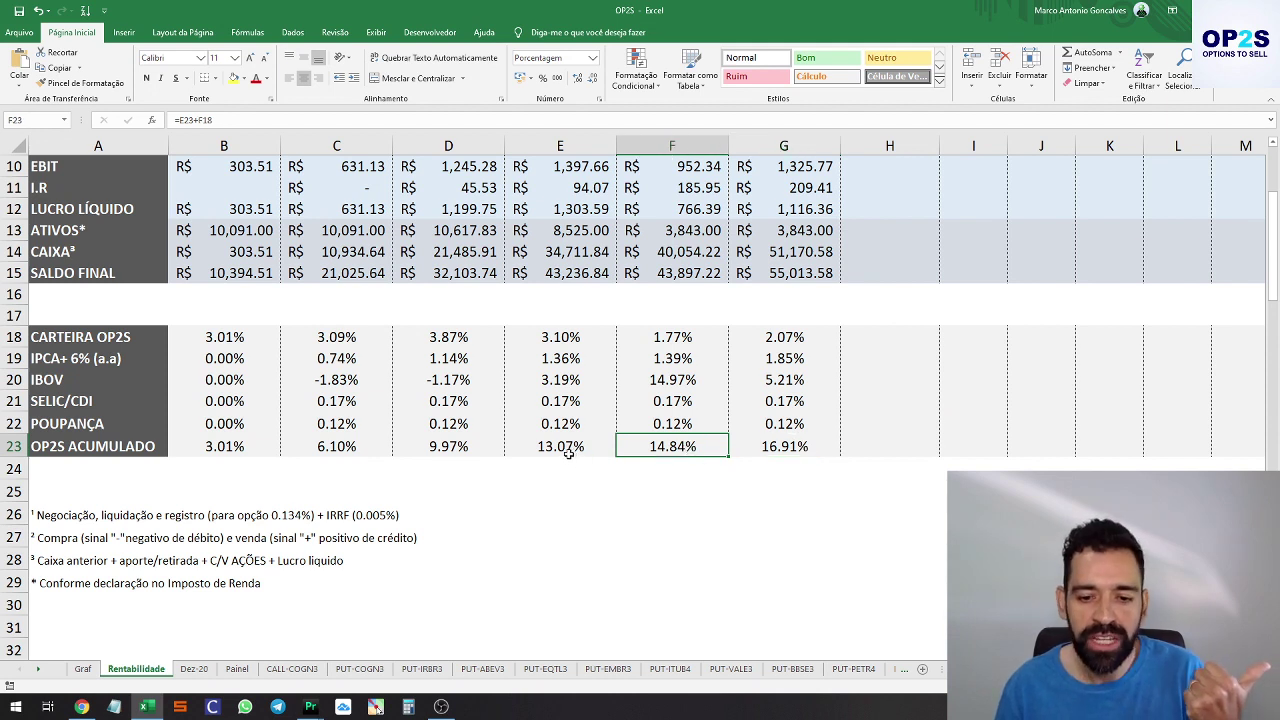
pyautogui.click(780, 443)
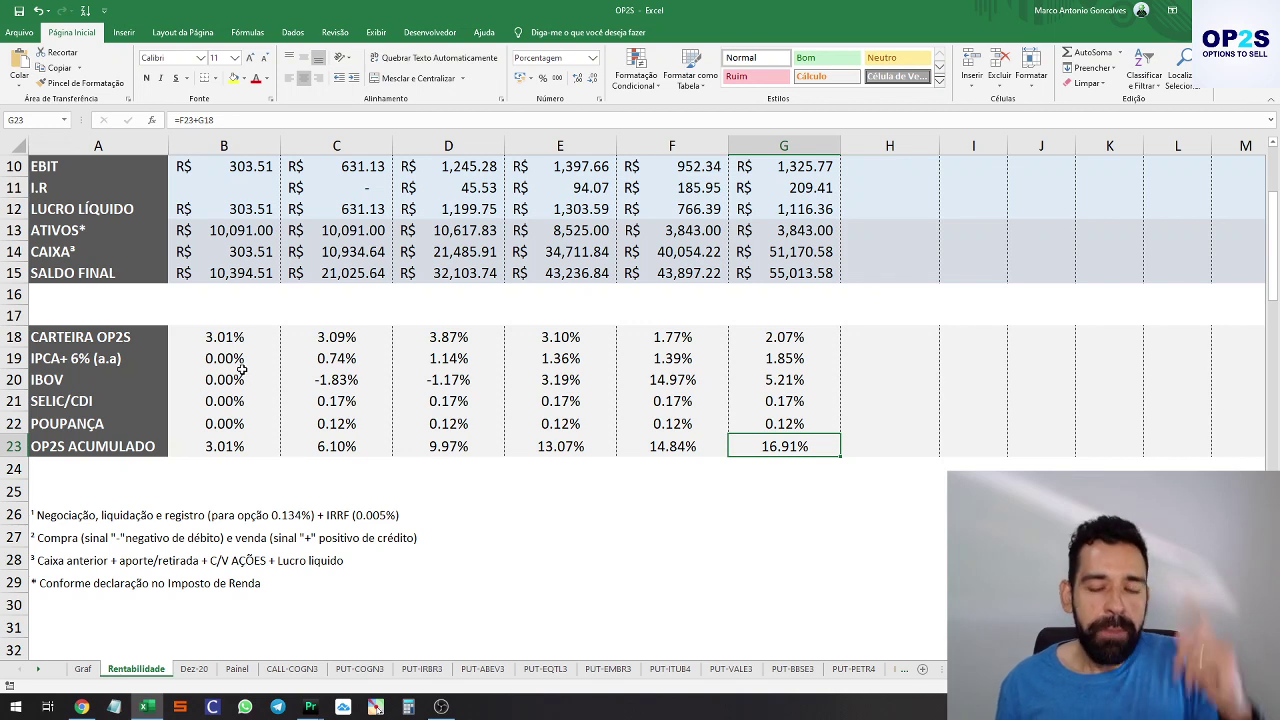
# Compare the IPCA+ 6%, IBOV, SELIC/CDI and POUPANÇA benchmark rows with the OP2S ACUMULADO return for 13/01/2021
pyautogui.moveTo(240, 362); pyautogui.dragTo(762, 362)
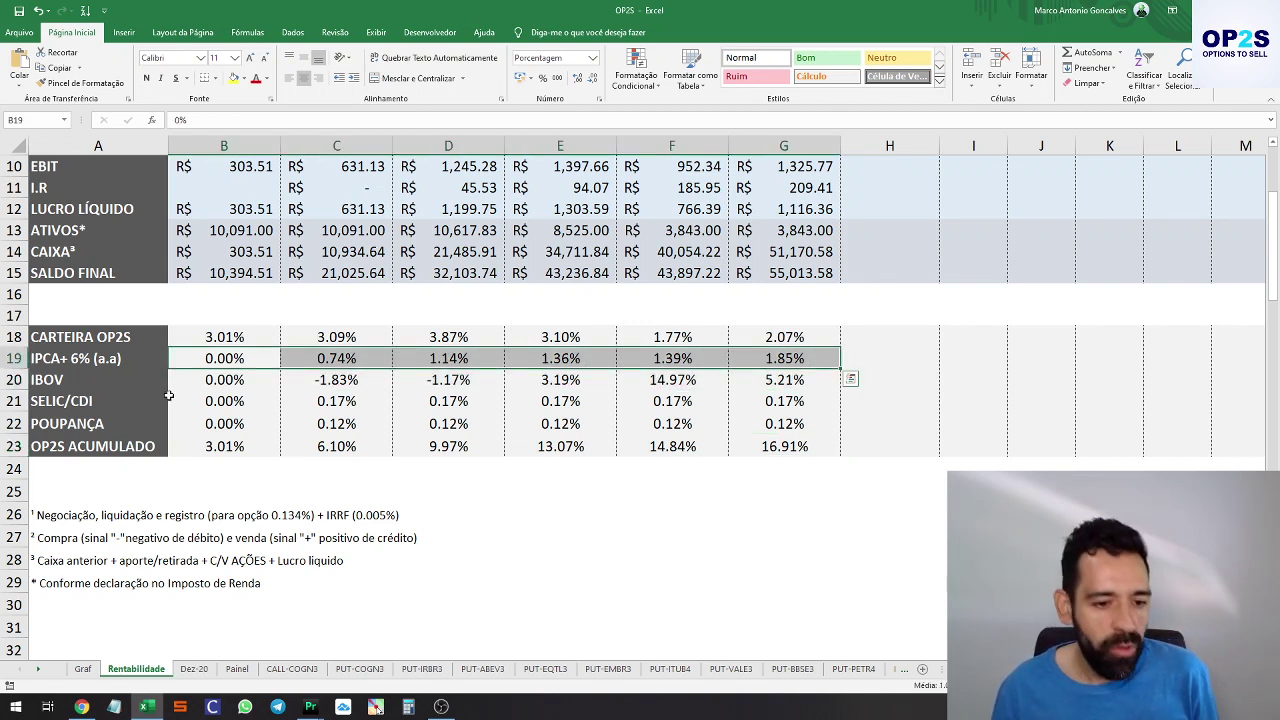
pyautogui.moveTo(238, 386); pyautogui.dragTo(735, 382)
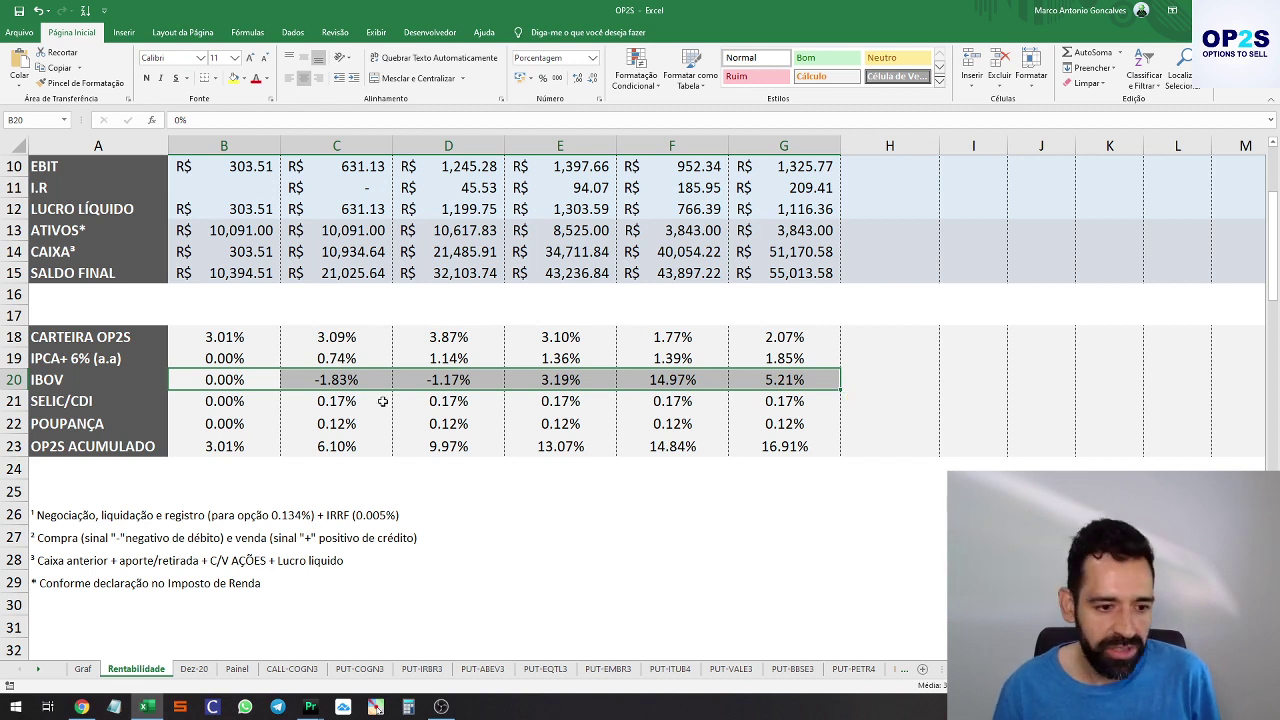
pyautogui.moveTo(294, 406); pyautogui.dragTo(777, 401)
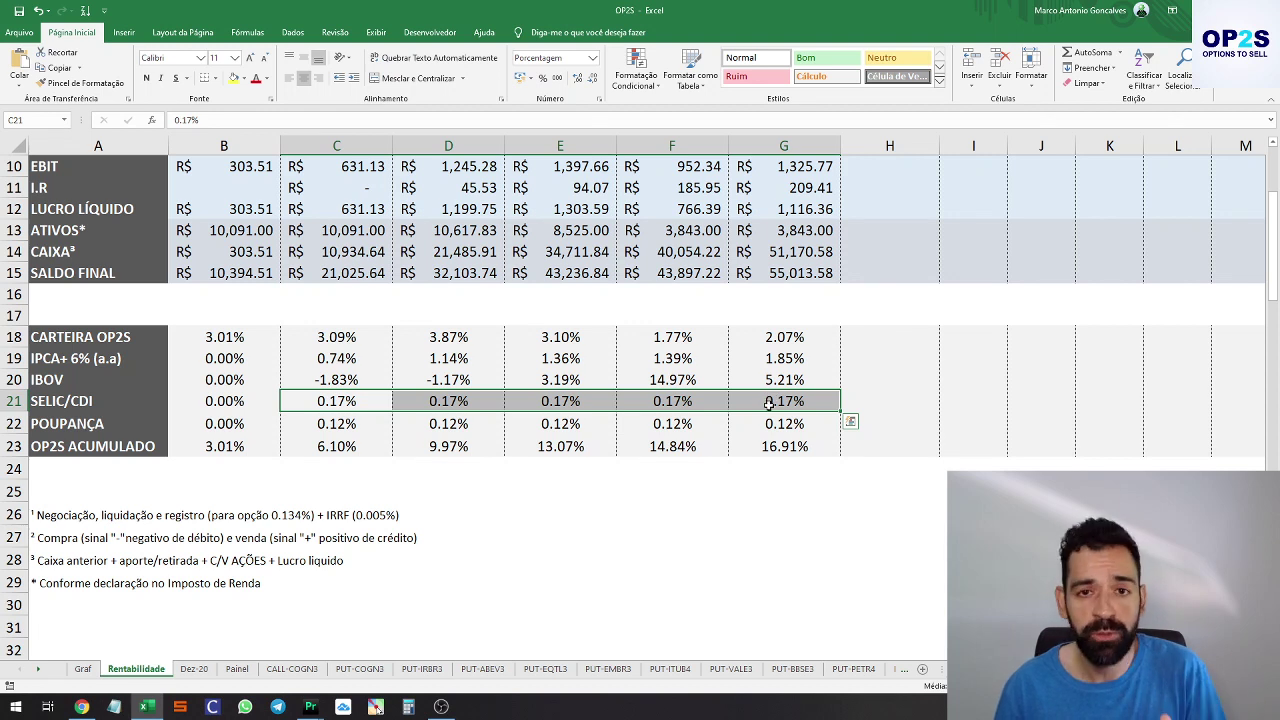
pyautogui.moveTo(258, 428); pyautogui.dragTo(783, 424)
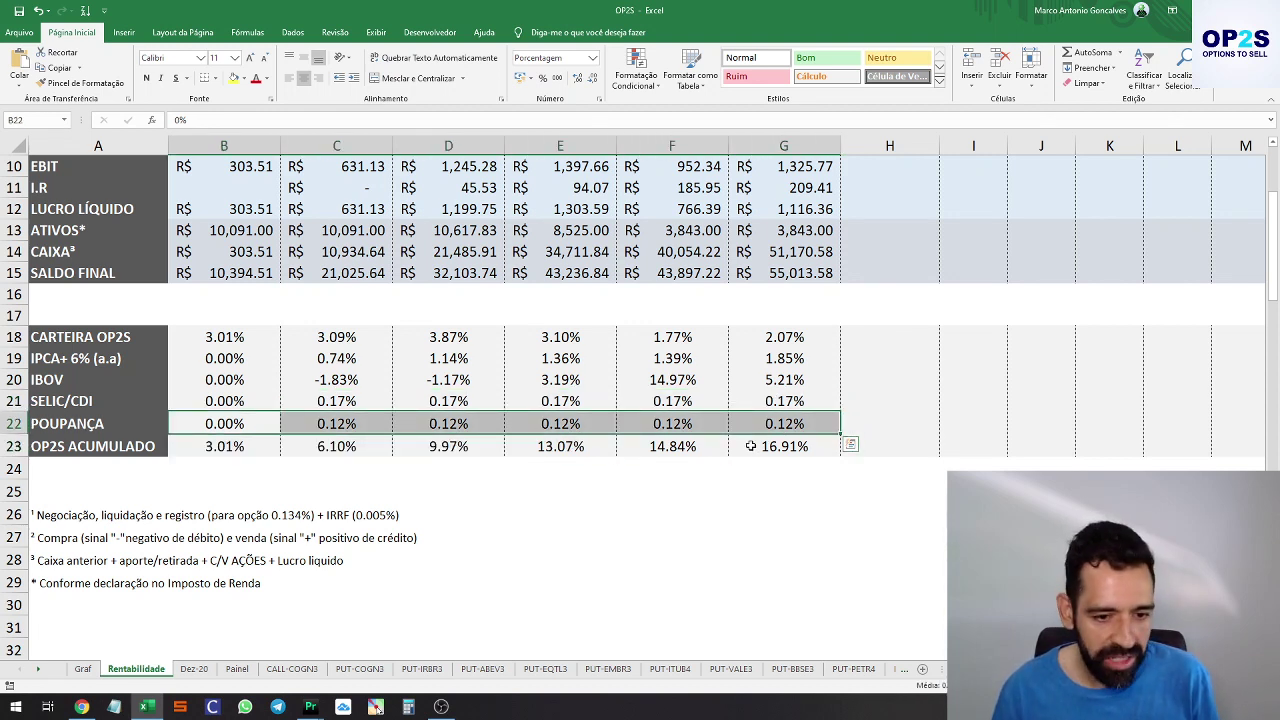
pyautogui.click(764, 444)
pyautogui.scroll(3, 801, 484)
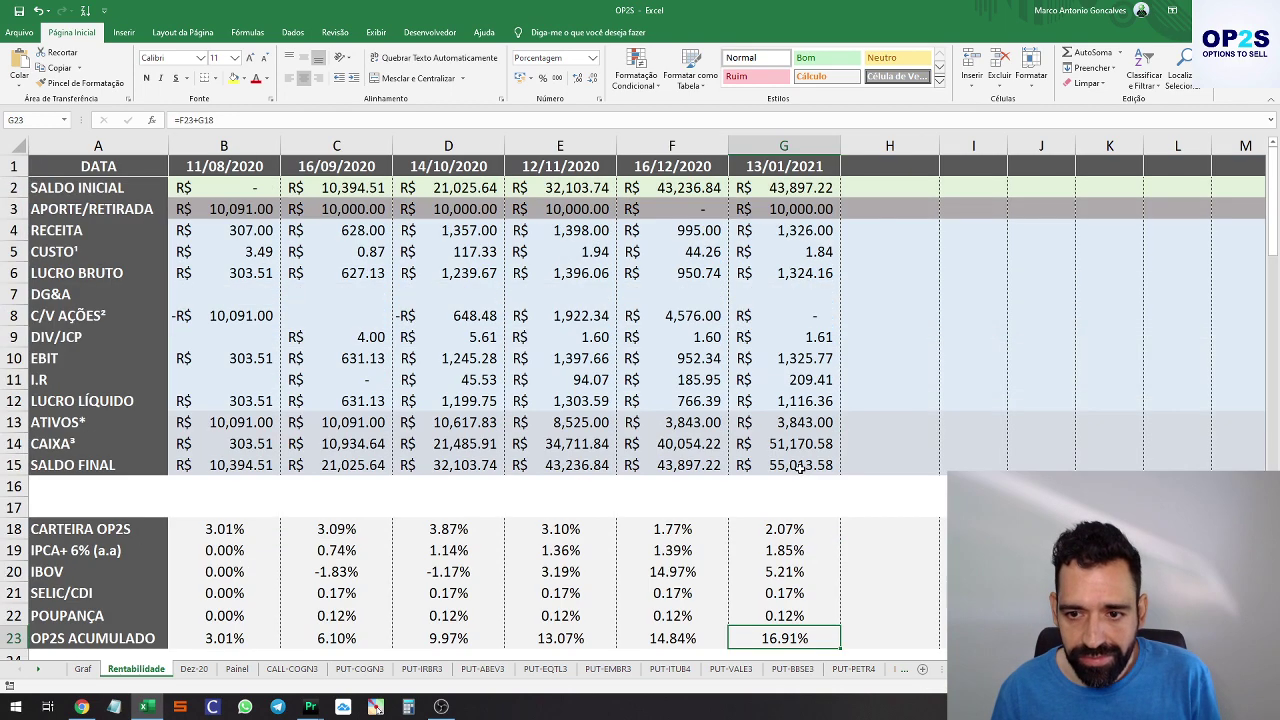